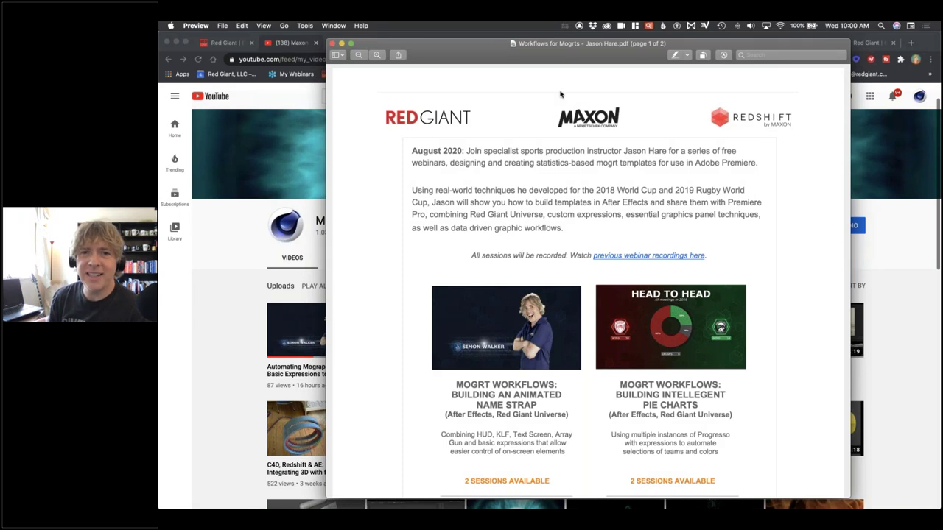
Nudge the PDF window into place and scroll down through the document.
drag(630, 46, 642, 64)
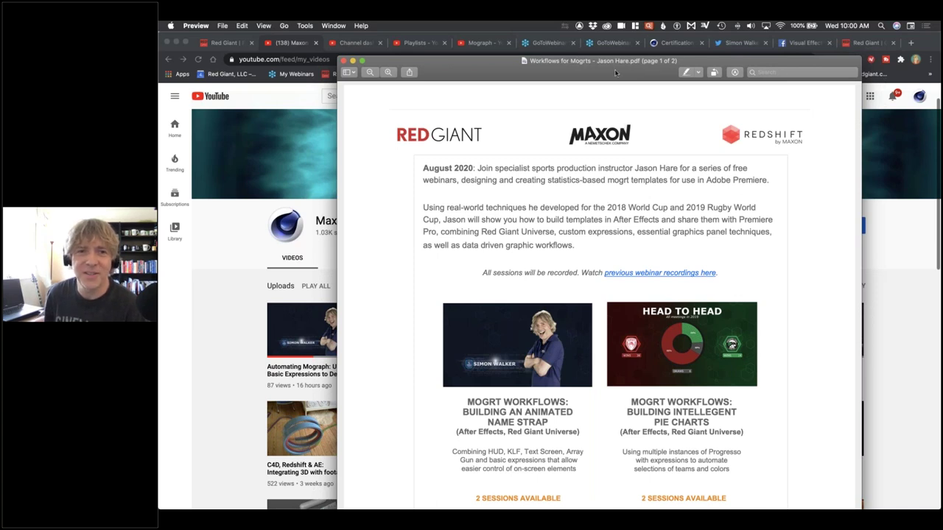
drag(648, 79, 639, 70)
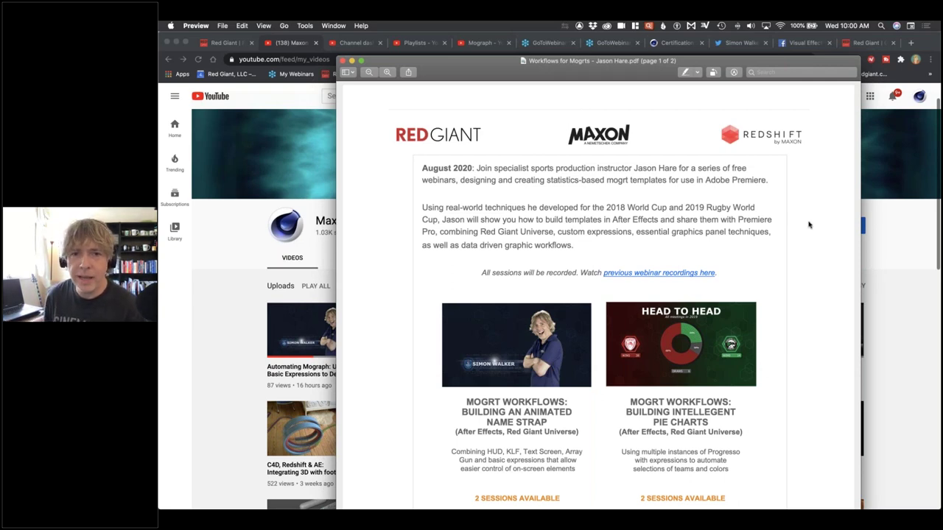
scroll(816, 208, down, 1)
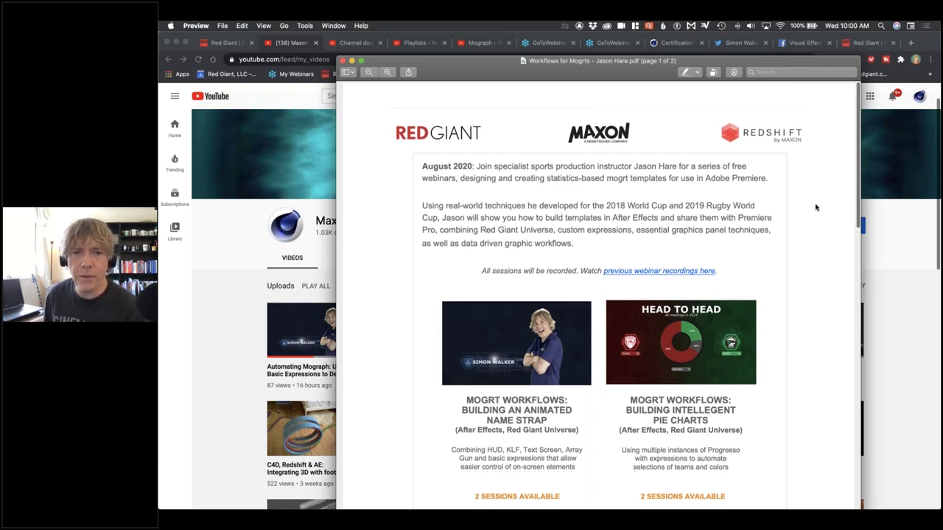
scroll(816, 208, down, 2)
scroll(816, 208, down, 5)
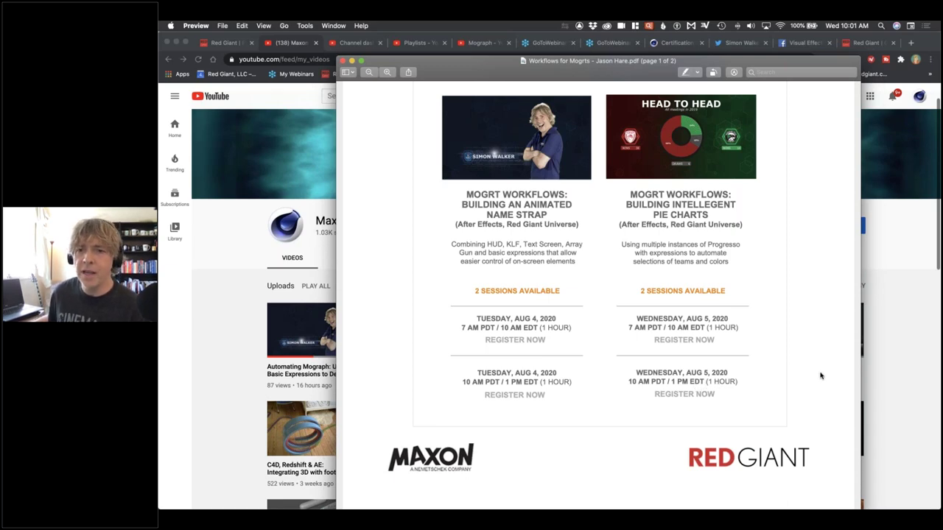
scroll(821, 377, down, 10)
Scroll the PDF back up and bring the Maxon Volume Program Training YouTube page forward.
scroll(821, 375, up, 2)
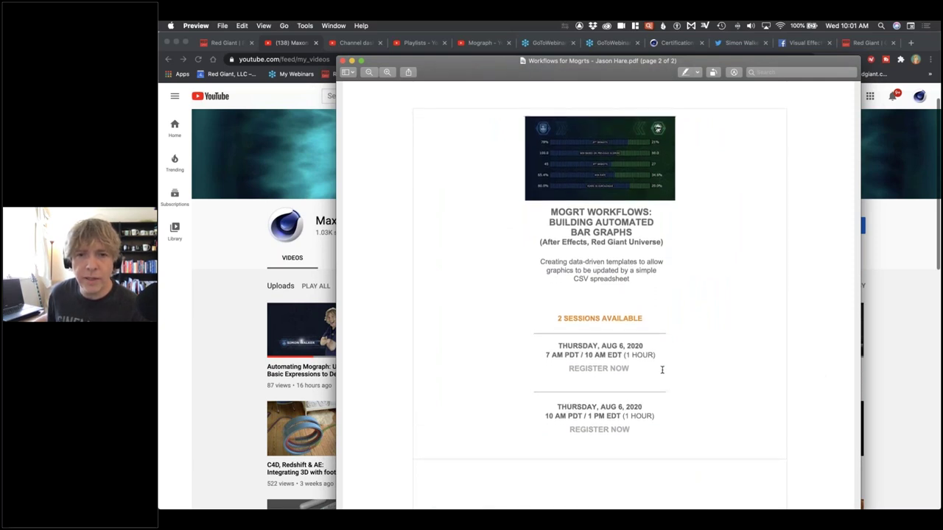
scroll(662, 370, up, 10)
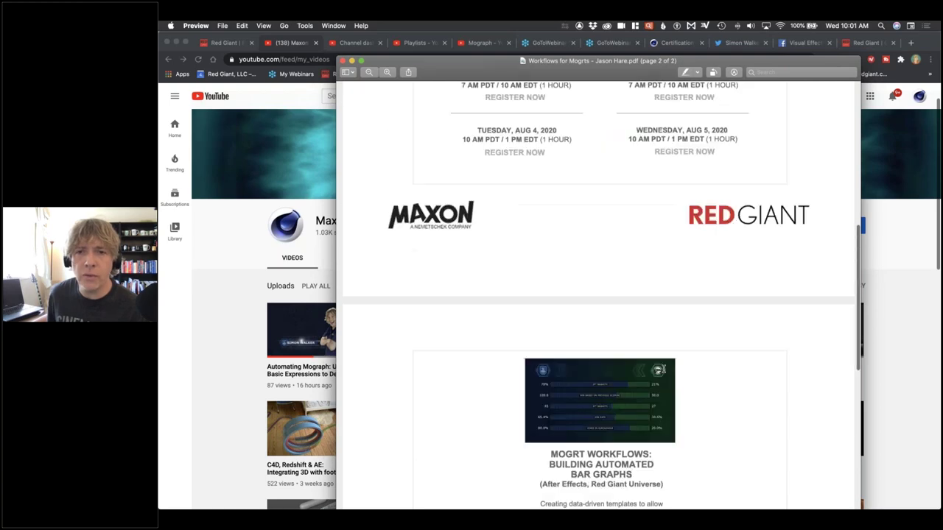
scroll(662, 369, up, 5)
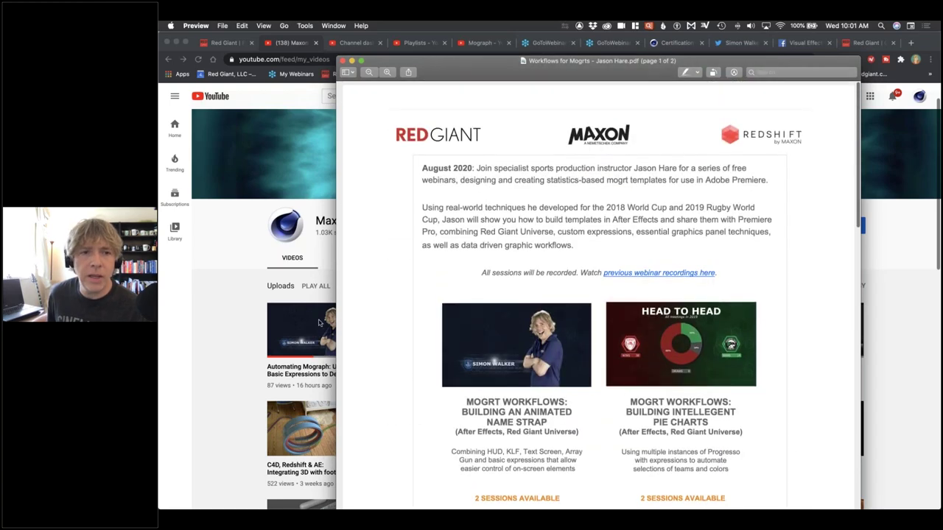
click(230, 274)
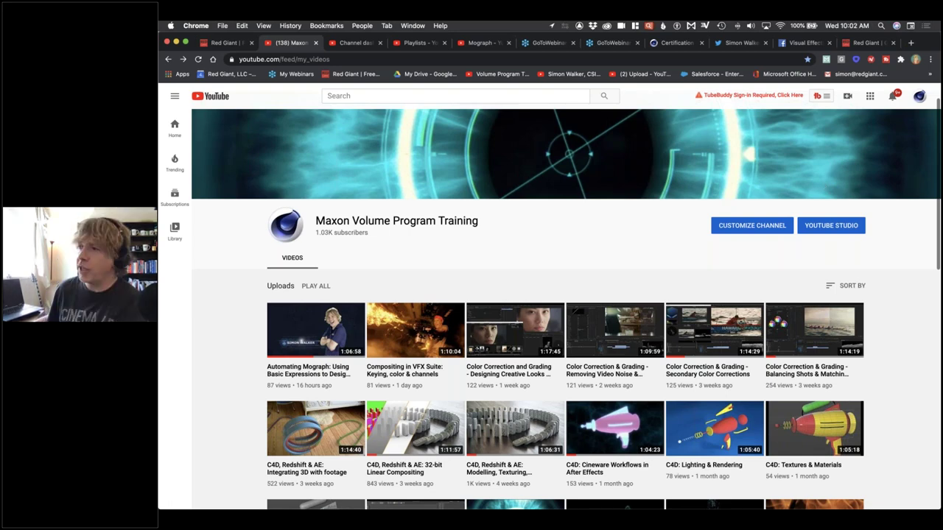
In After Effects, scrub the 02_nameStrap comp, then preview the 03_pieStat pie chart animation.
key(super+Tab)
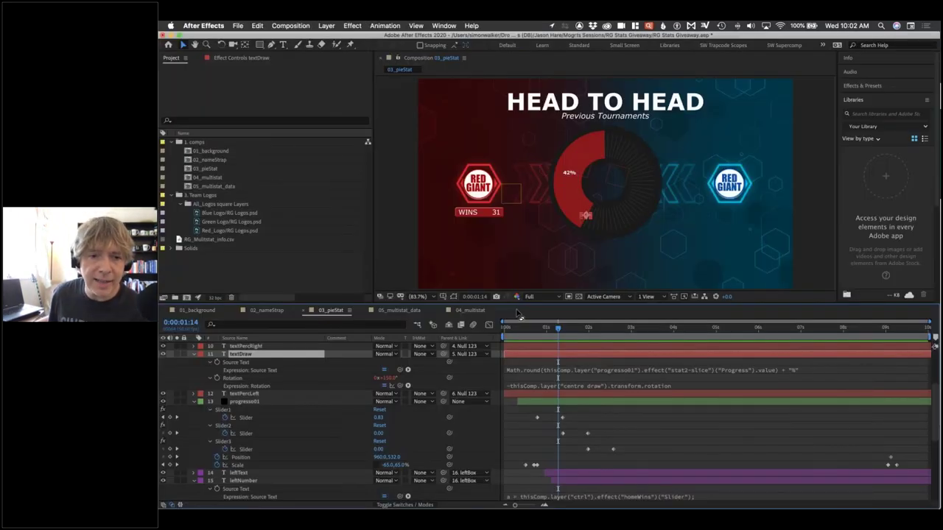
click(266, 310)
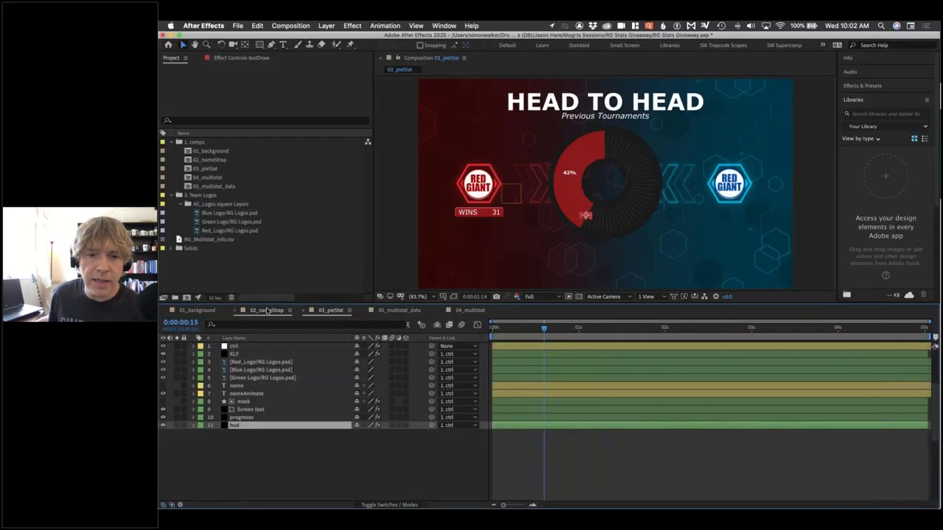
drag(540, 333, 526, 329)
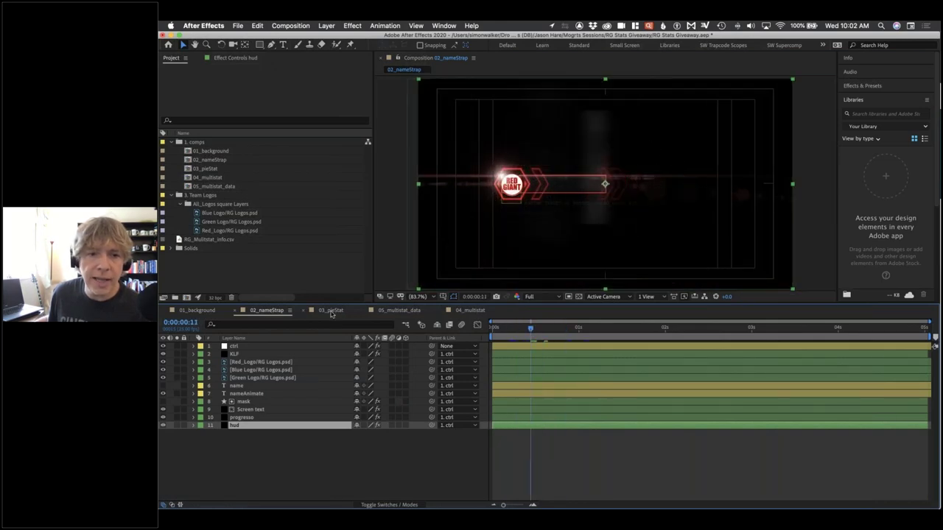
key(shift+period)
key(space)
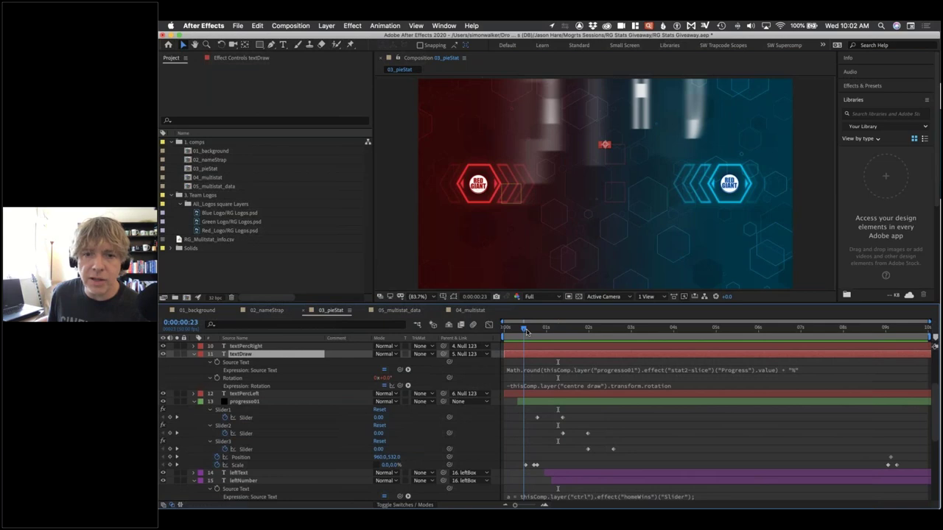
click(564, 332)
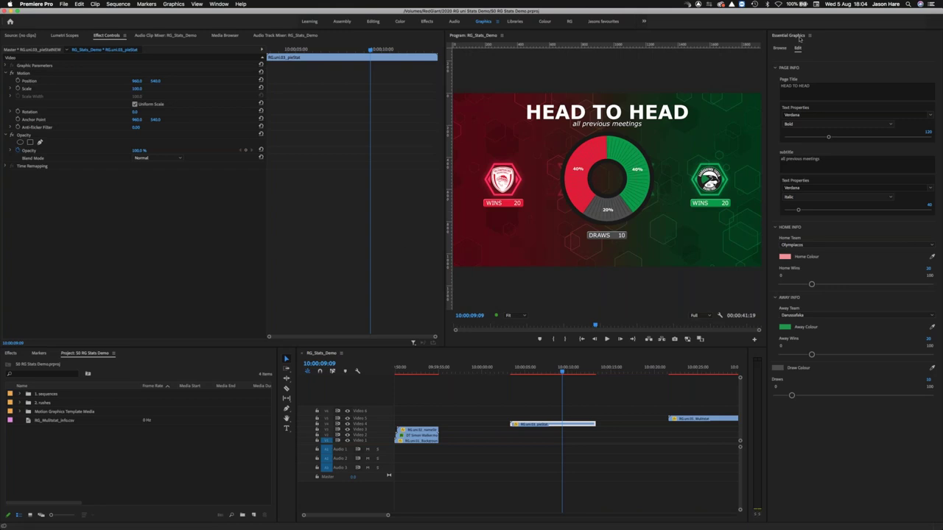
Change the HEAD TO HEAD subtitle in Essential Graphics to 'all meetings in the last year'.
click(219, 4)
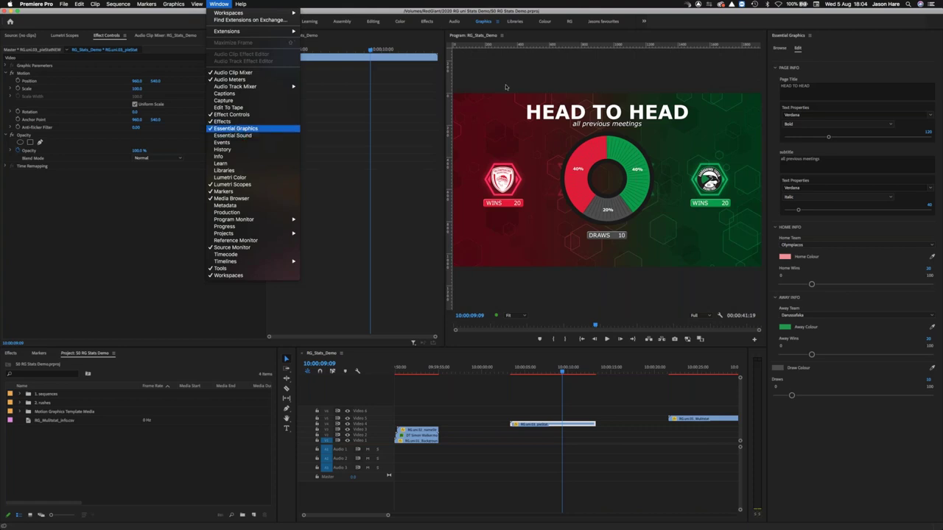
click(236, 130)
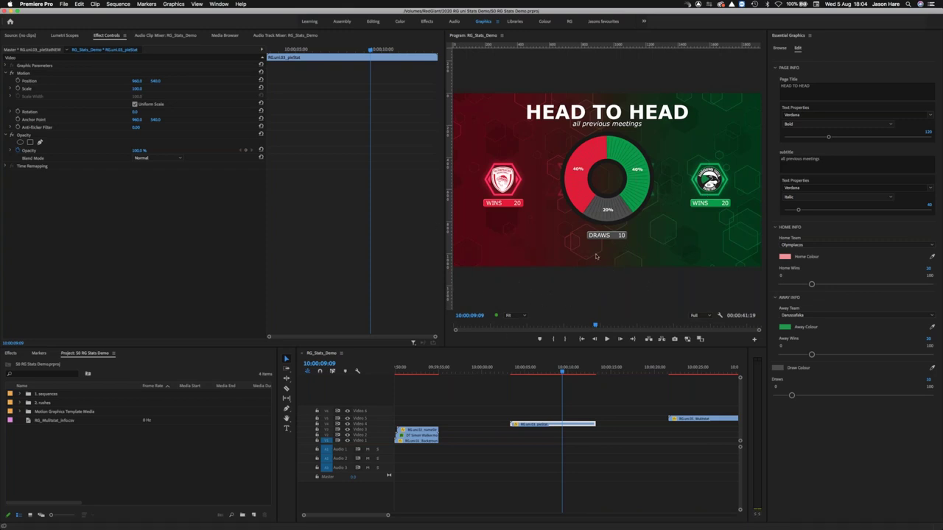
click(815, 89)
click(809, 160)
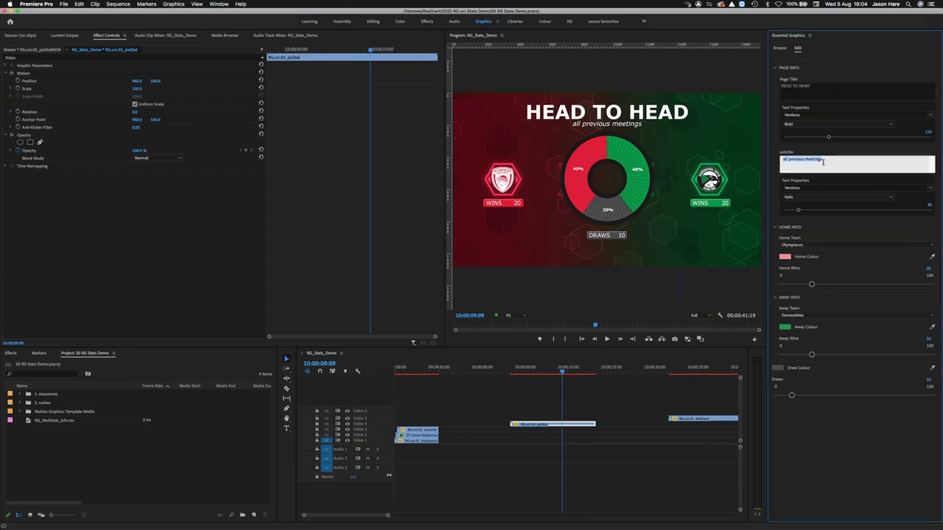
triple_click(809, 160)
text(4)
text(ll meeting)
text(s in the last year)
click(837, 441)
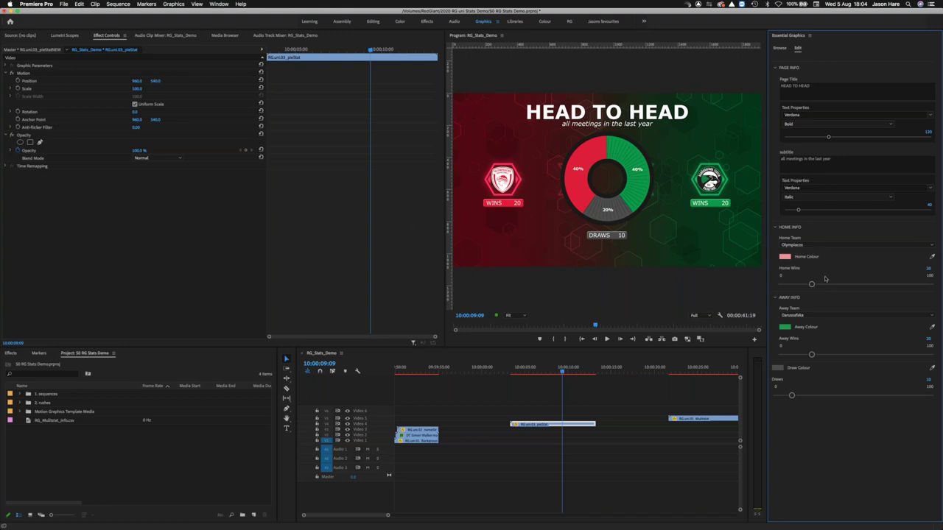
Set the home team to Anadolu and sample its blue badge as the Home Colour.
click(813, 247)
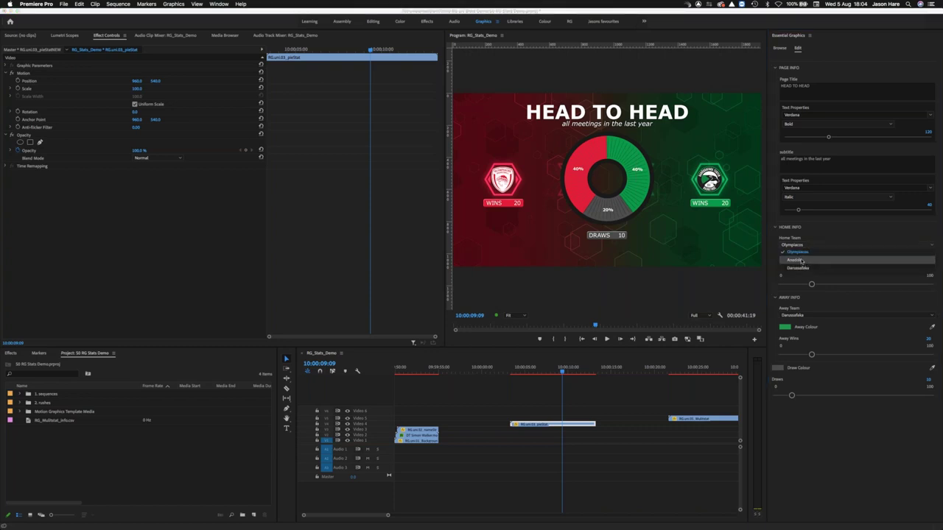
click(799, 261)
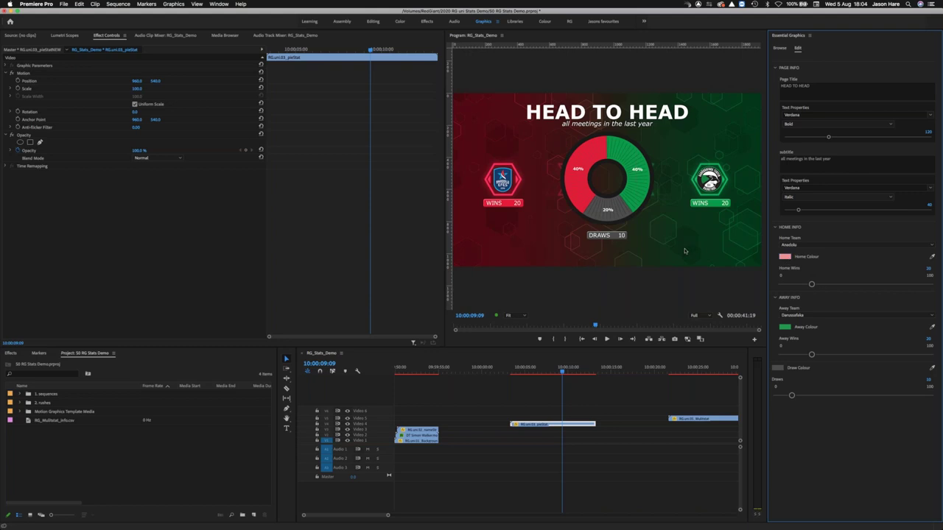
click(932, 256)
click(496, 181)
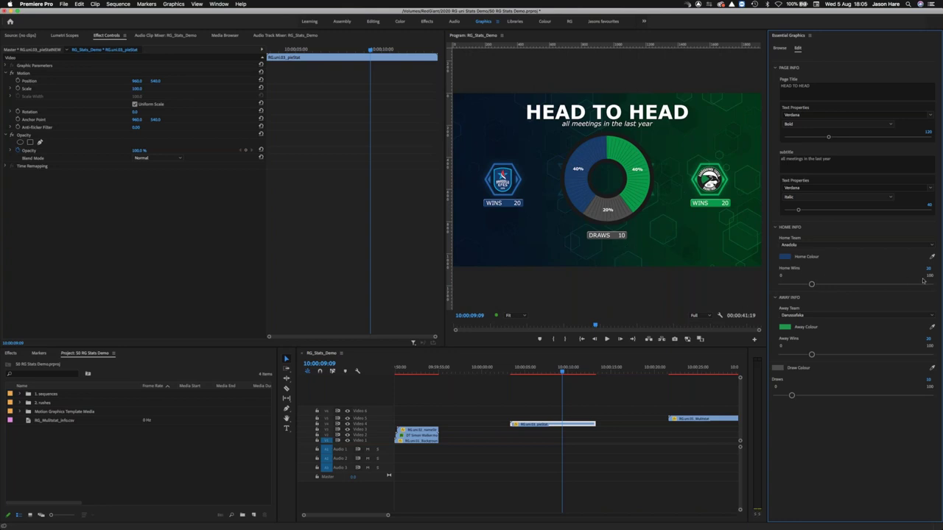
Set Home Wins to 27 and move later in the sequence to view the chart.
drag(930, 273, 887, 278)
drag(803, 284, 820, 285)
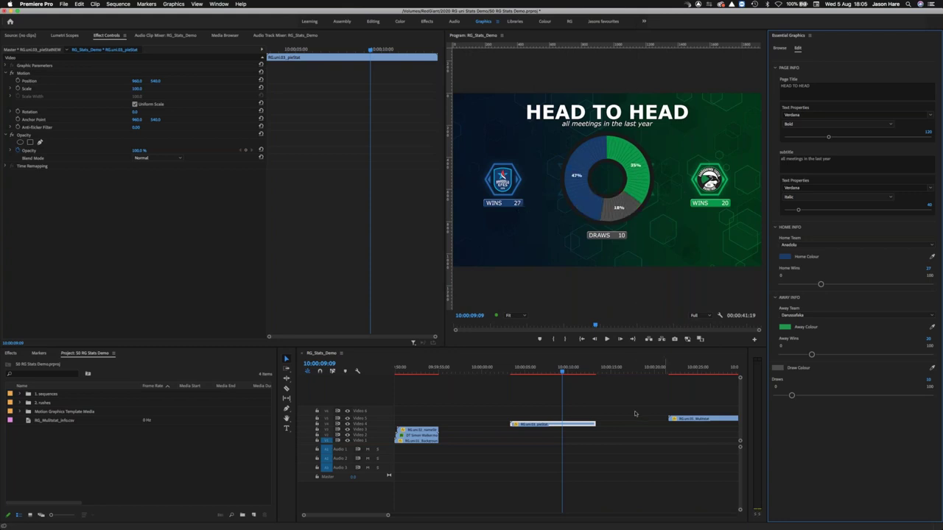
drag(562, 374, 566, 376)
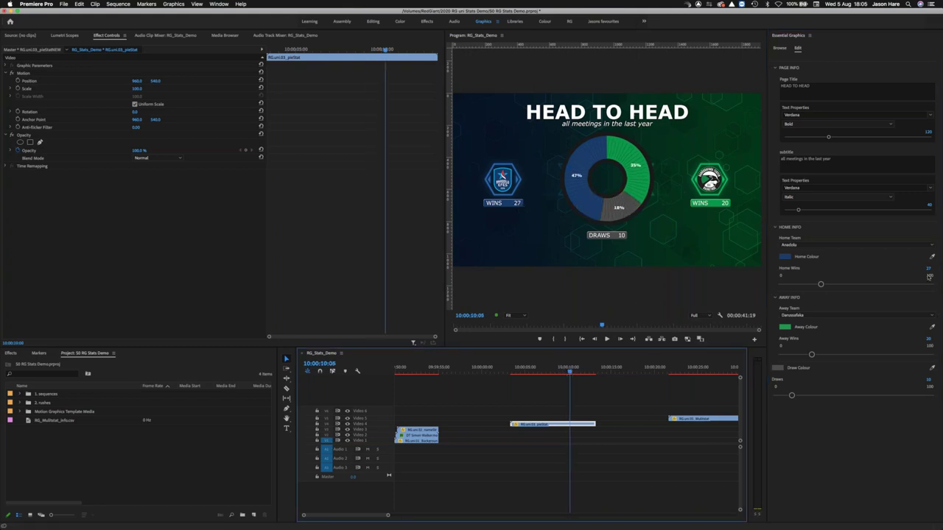
key(Right)
Scrub the timeline through the graphic's intro and pie build-on animation.
click(514, 372)
key(Left)
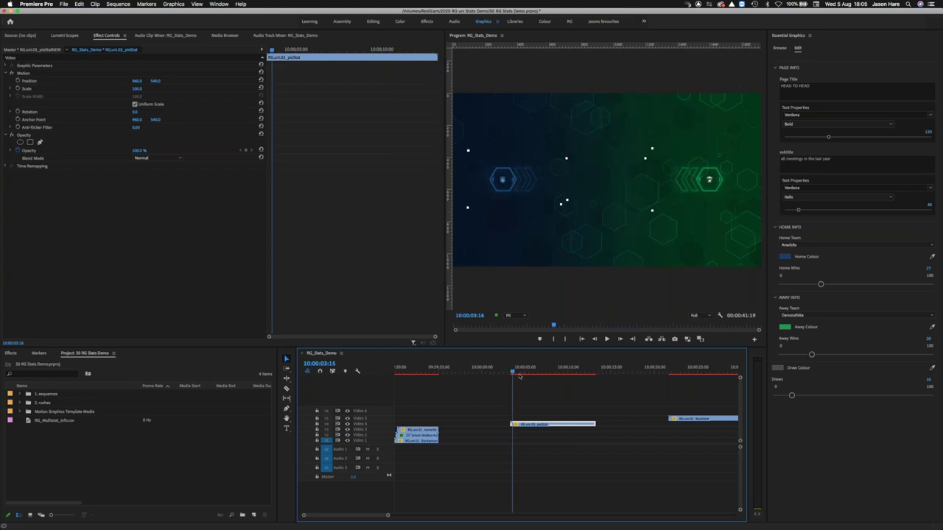
click(510, 374)
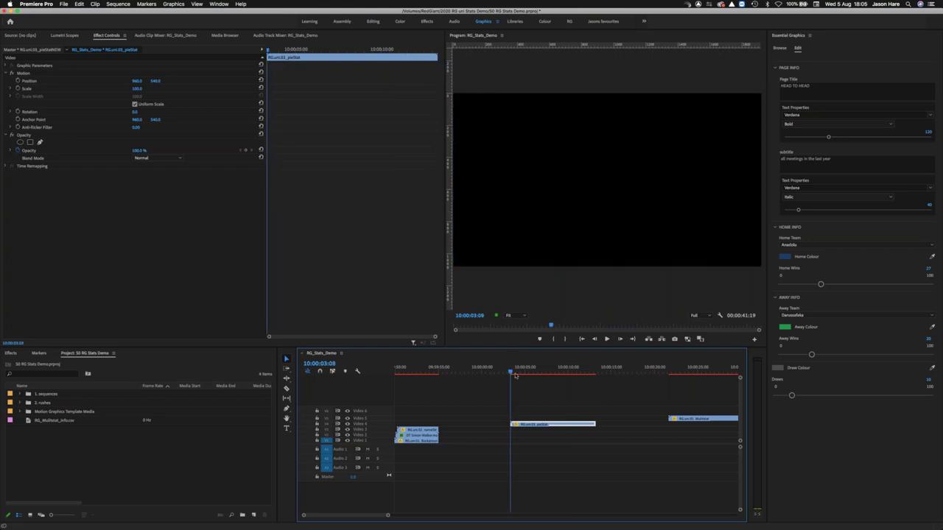
click(515, 374)
click(512, 374)
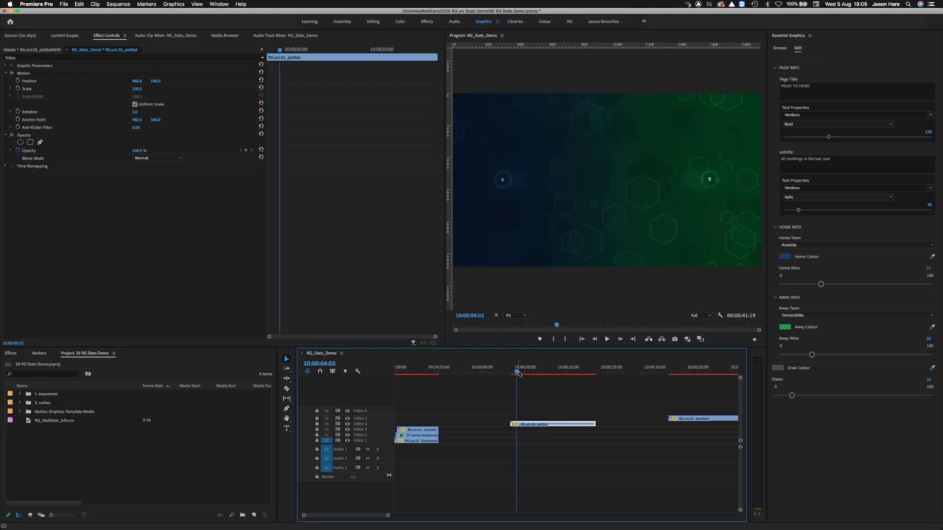
click(525, 375)
click(524, 373)
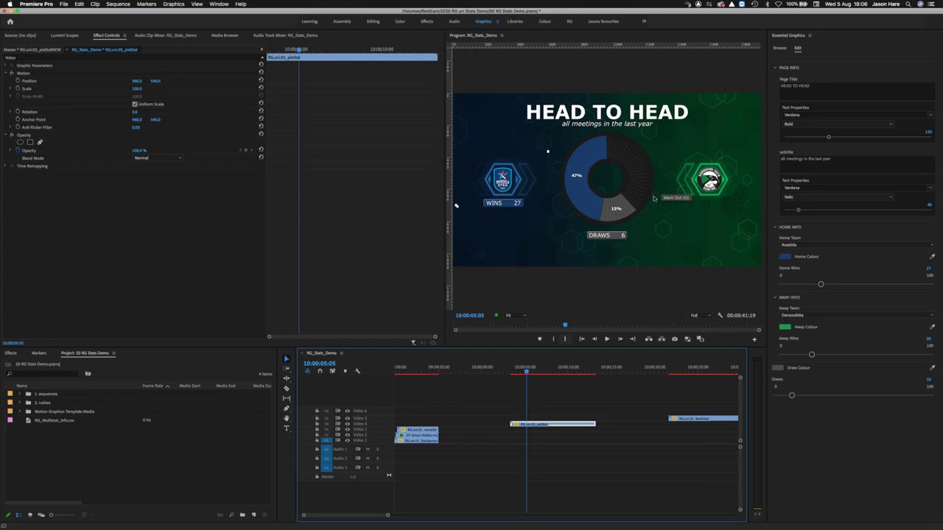
drag(526, 374, 532, 384)
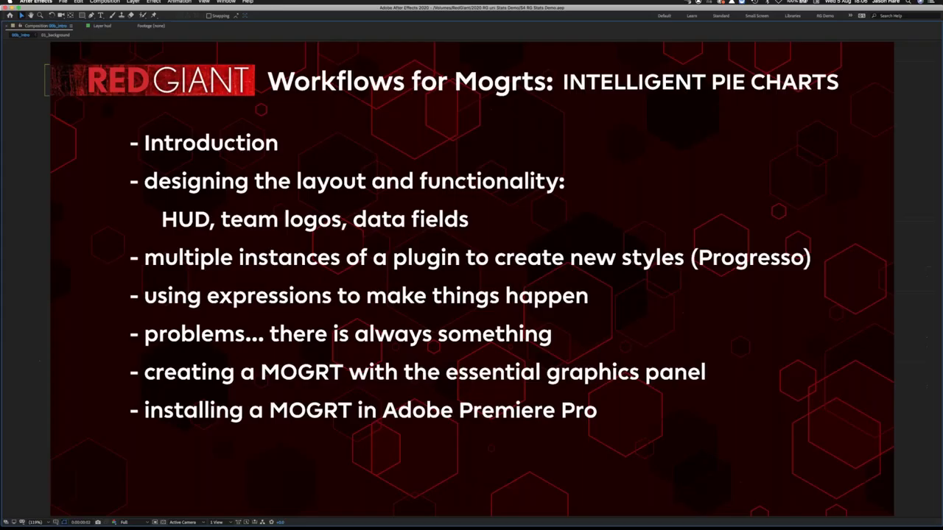
Open 03_pieStat at 0:00:03:10 and hide layers 2–35, leaving only the hexagon background.
key(grave)
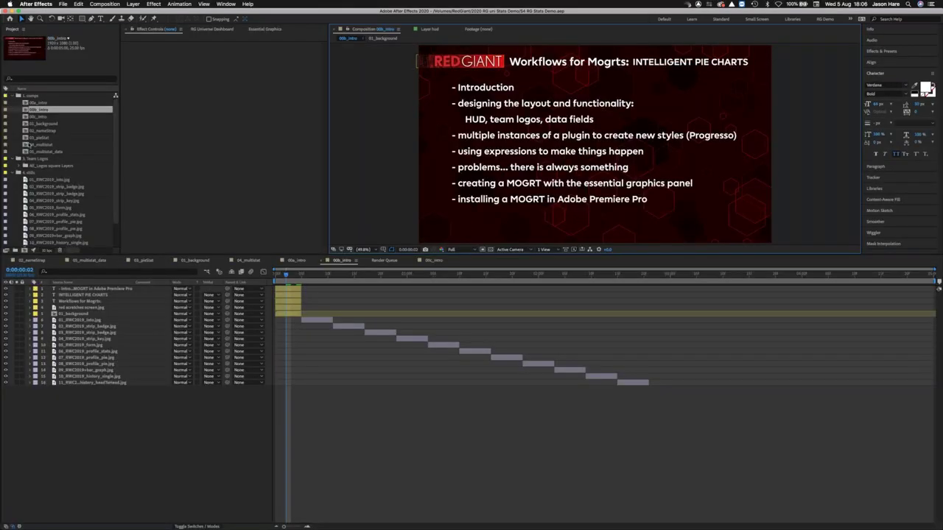
double_click(27, 138)
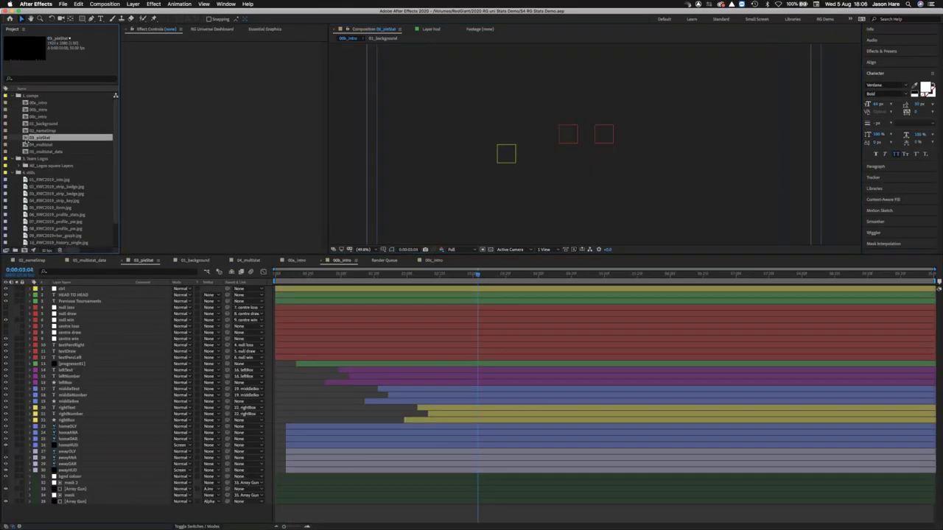
click(485, 273)
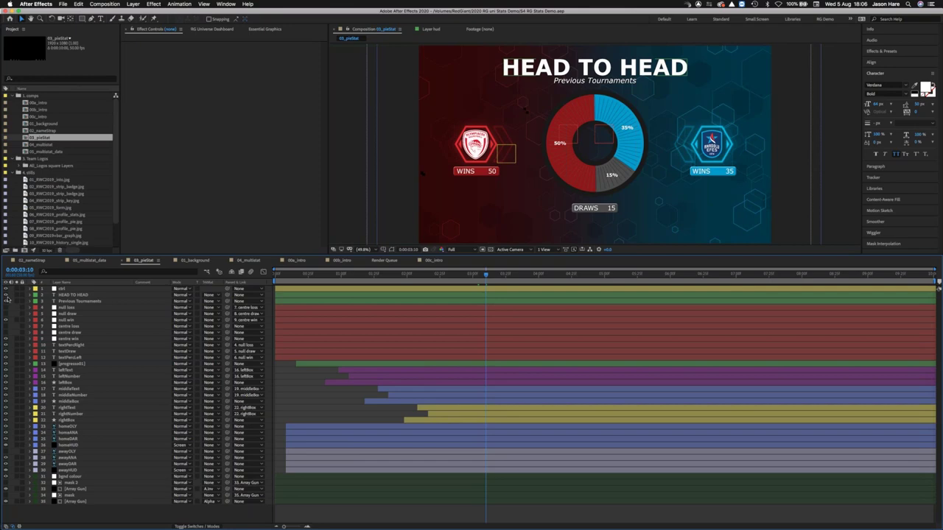
drag(5, 295, 6, 505)
Inspect the Array Gun and ctrl layers, then turn the missing Array Gun layer back on.
click(5, 504)
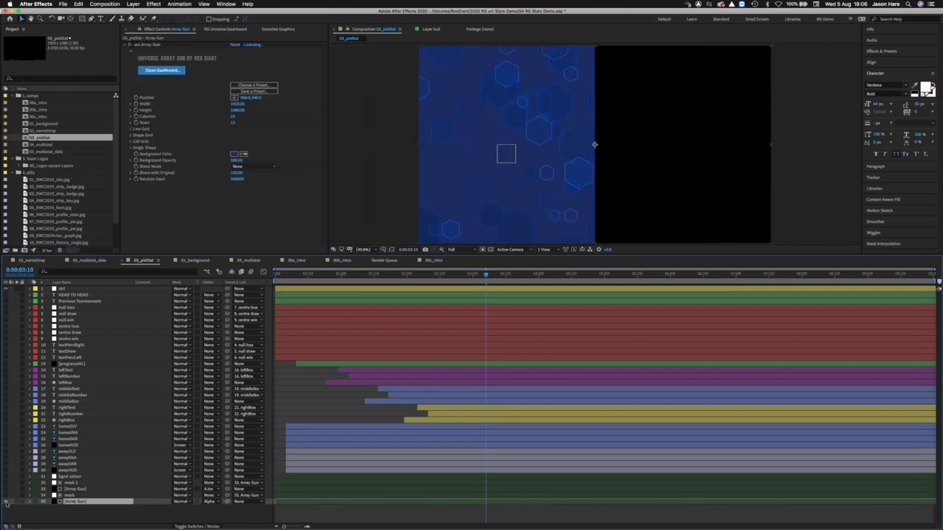
click(6, 504)
click(64, 289)
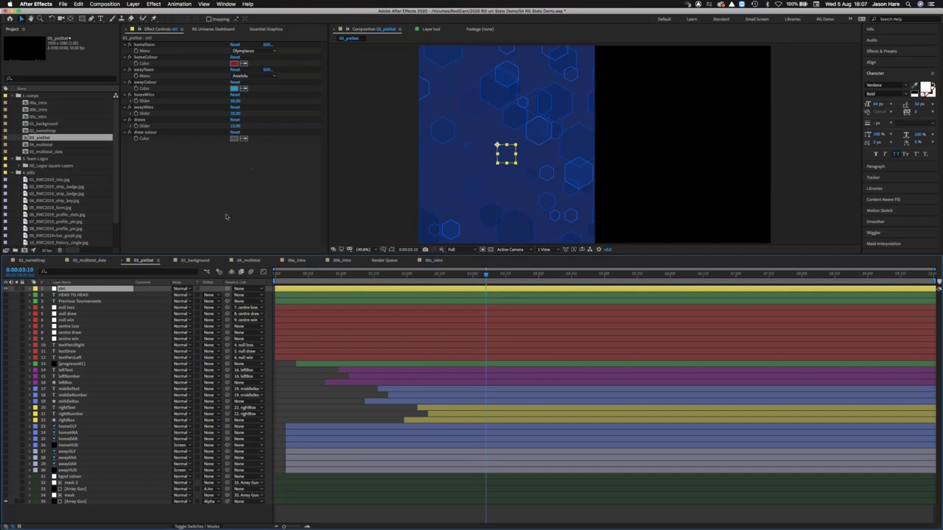
click(6, 501)
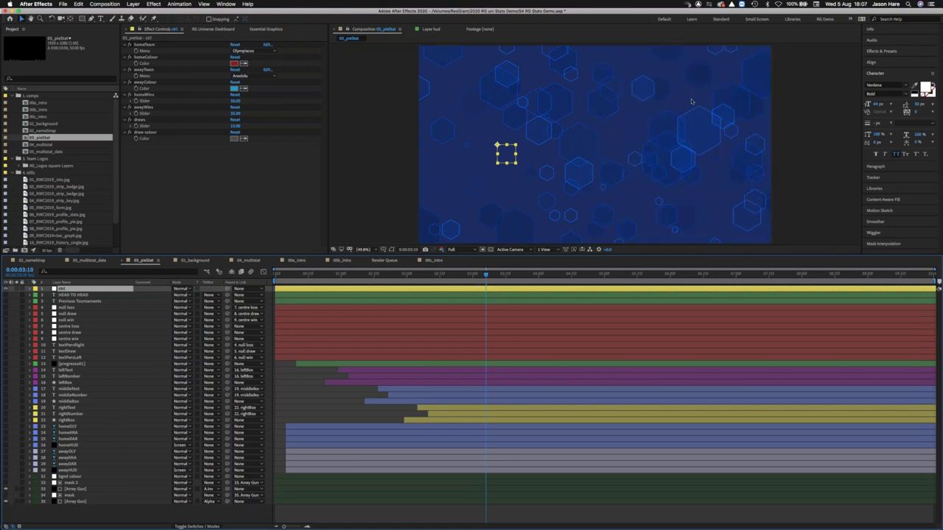
click(85, 503)
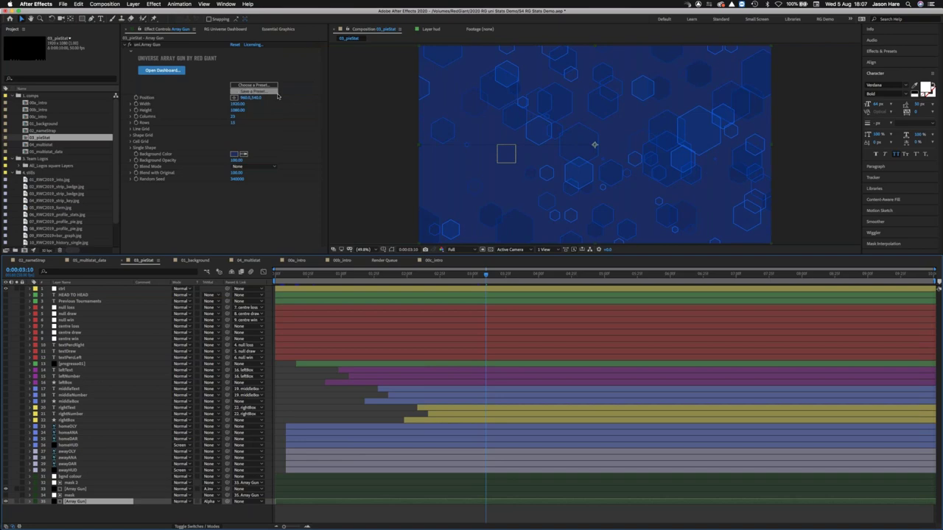
click(254, 86)
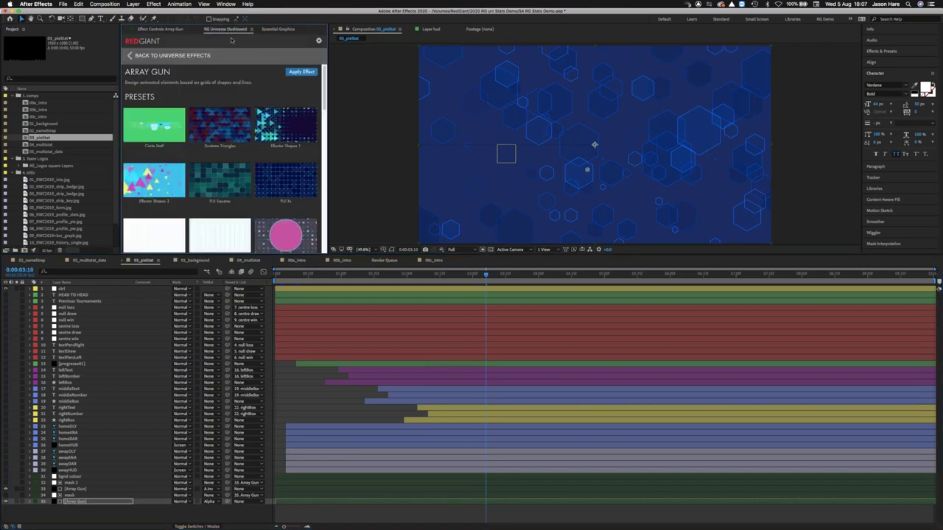
key(grave)
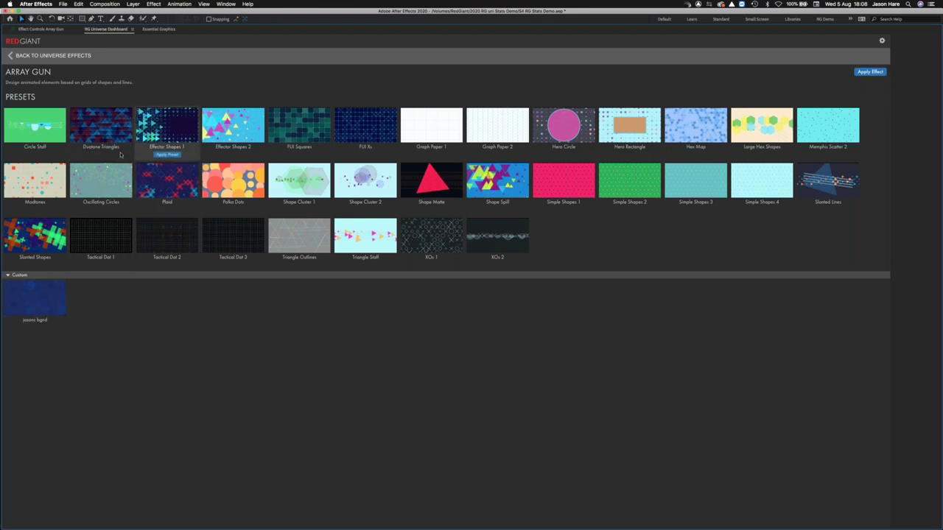
key(grave)
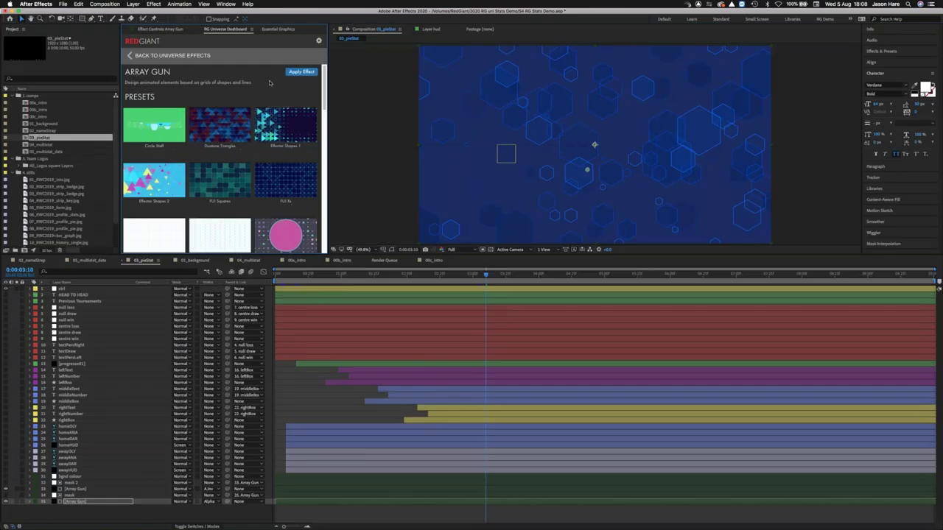
click(168, 31)
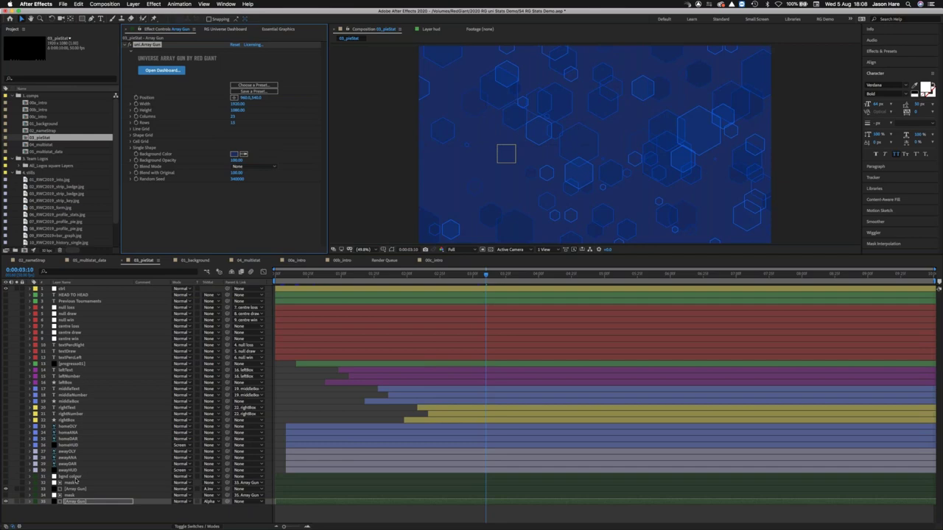
Check the bgnd colour layer and toggle the second Array Gun layer off and on.
click(76, 477)
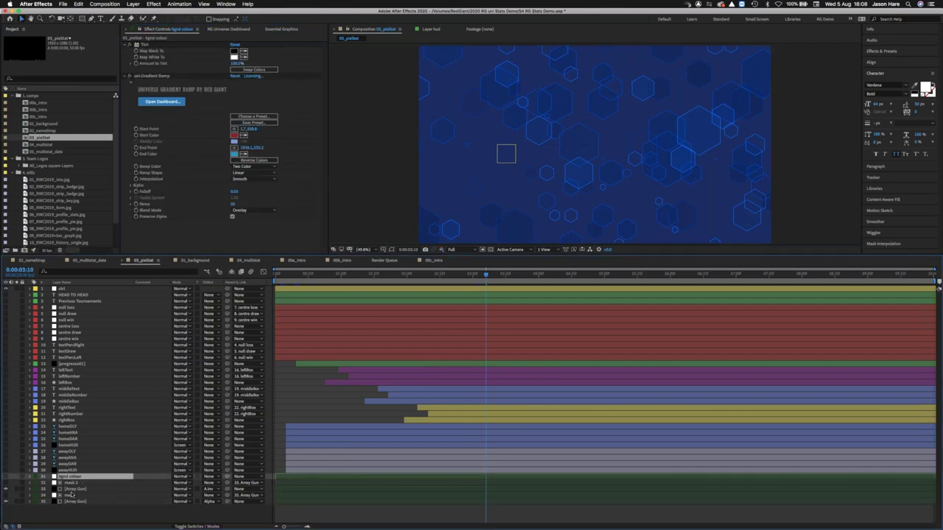
click(66, 490)
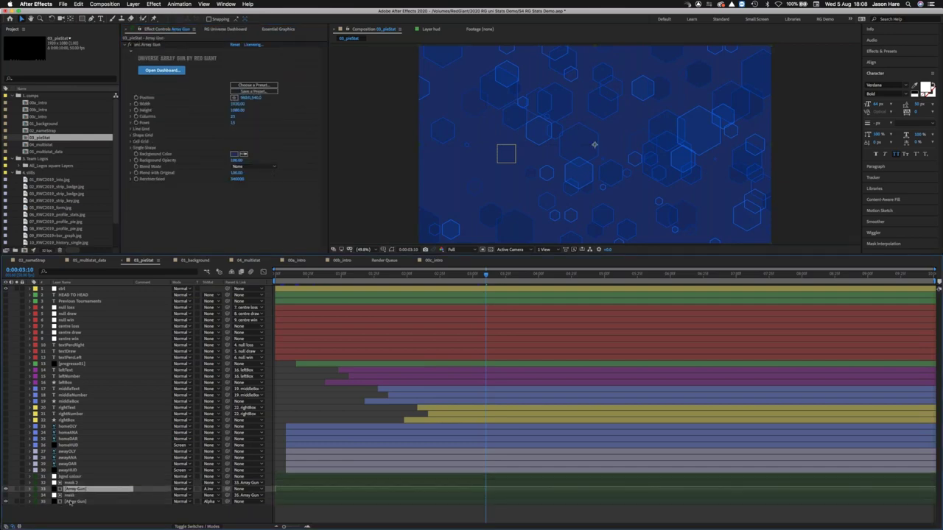
click(6, 489)
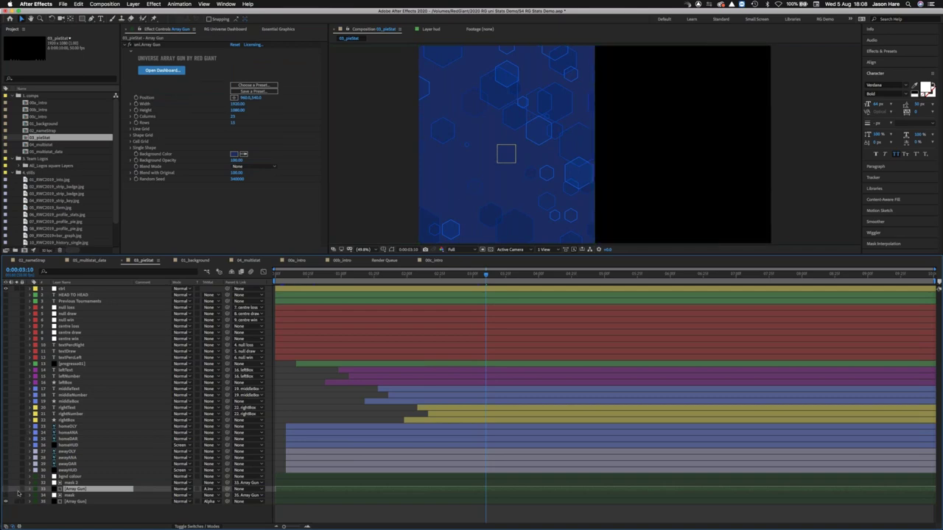
click(6, 489)
Preview the background's opening from 0:00:00:05, then select the bgnd colour layer.
click(288, 274)
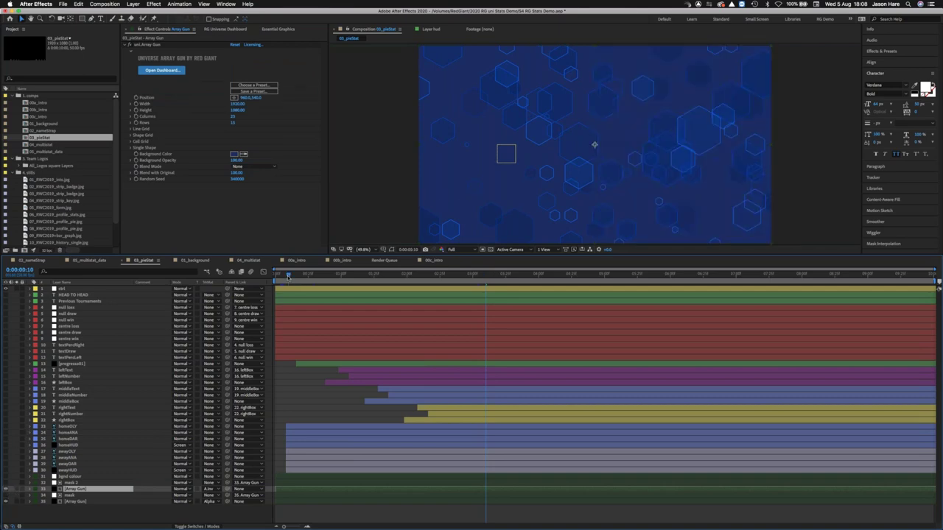
drag(288, 275, 278, 274)
key(space)
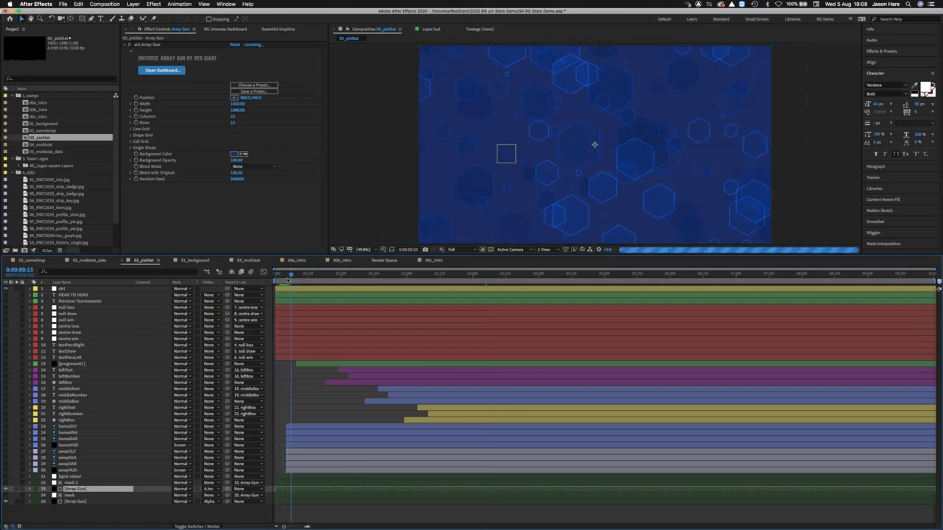
key(space)
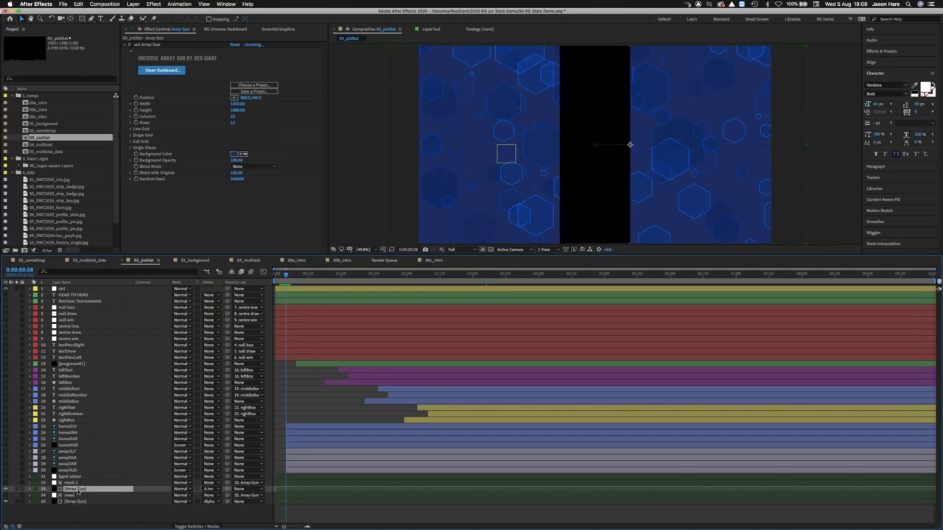
click(68, 477)
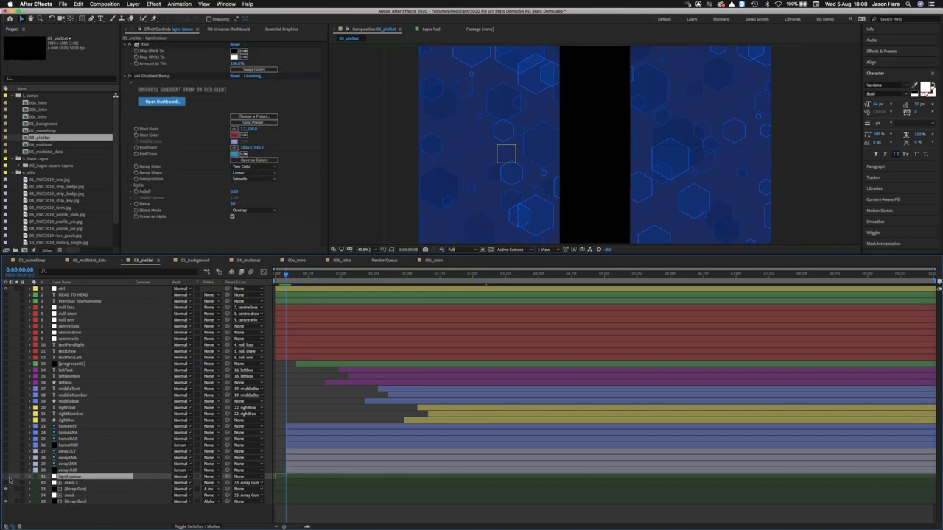
Turn on the bgnd colour layer, compare its Gradient Ramp off and on, and reveal expressions.
click(6, 477)
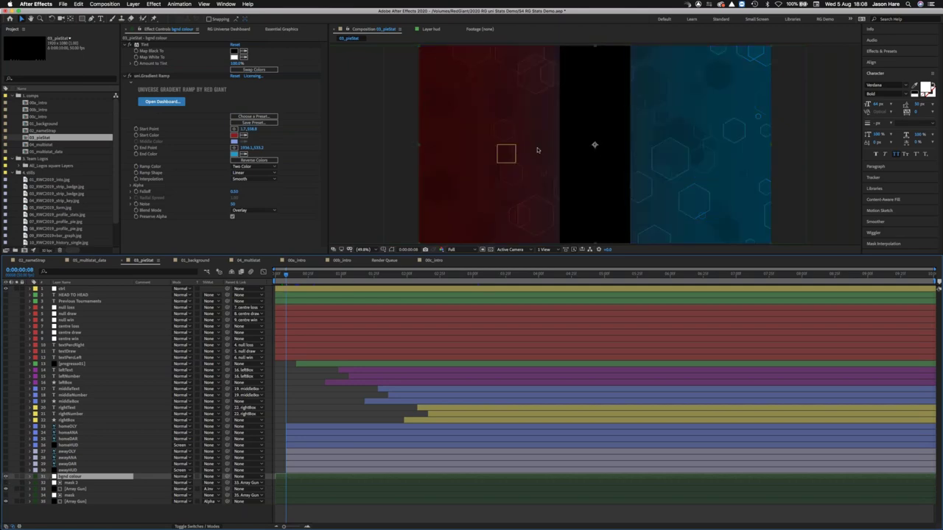
click(129, 77)
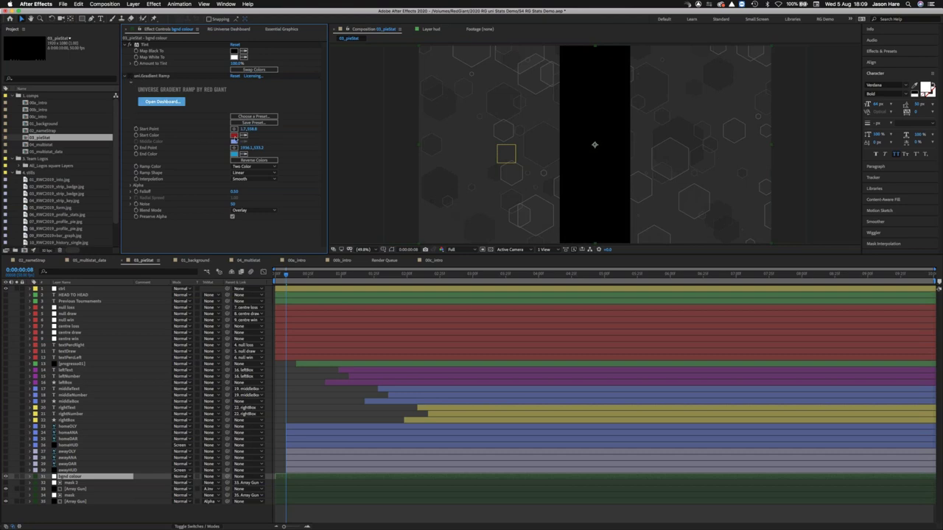
click(130, 75)
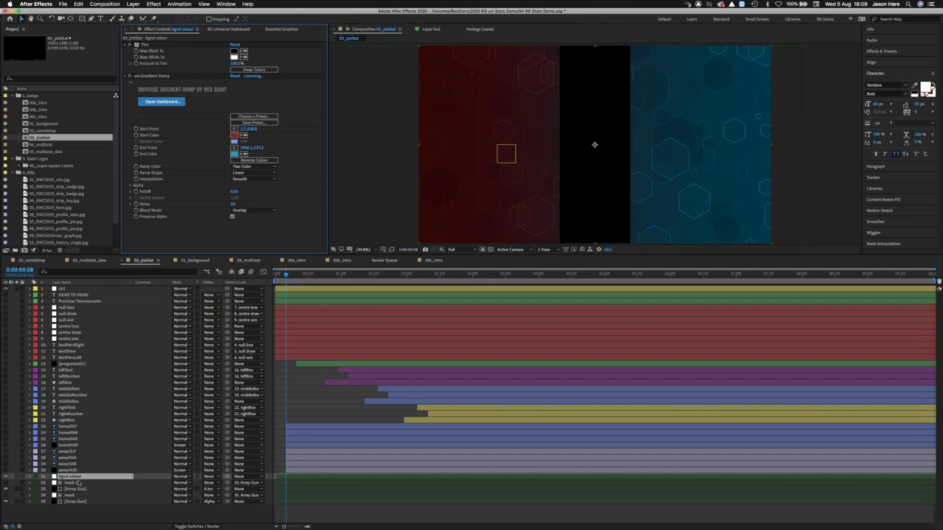
key(e)
key(e)
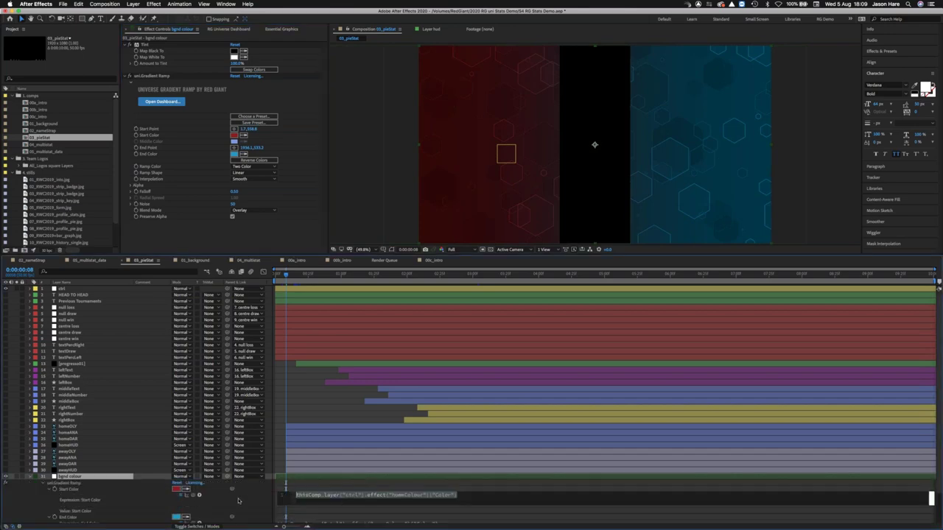
Pick-whip the Start Color expression to the ctrl layer's homeColour.
click(325, 498)
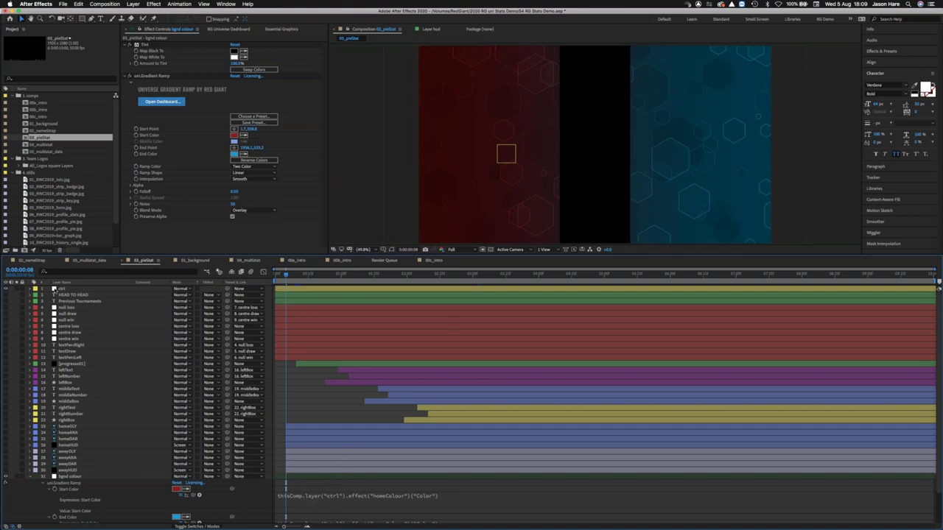
click(64, 290)
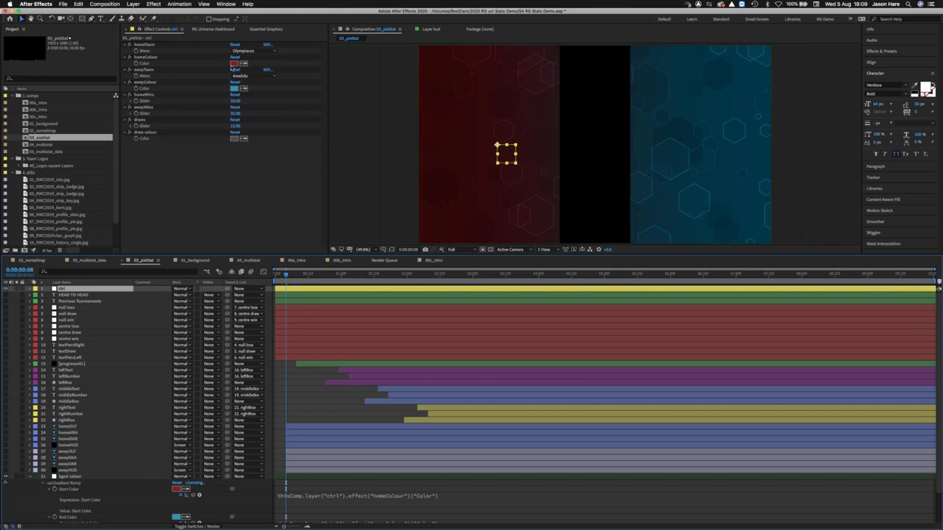
drag(198, 495, 184, 333)
scroll(205, 503, down, 2)
key(grave)
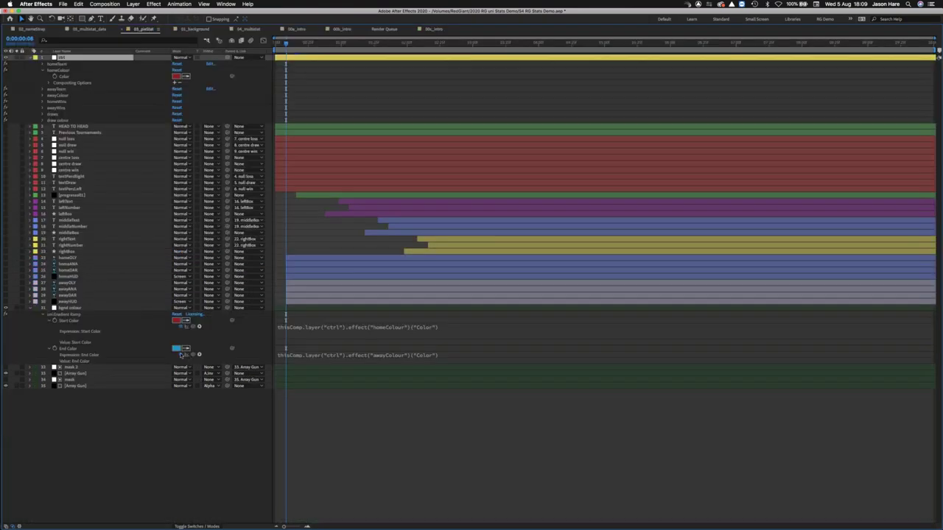
drag(194, 326, 64, 76)
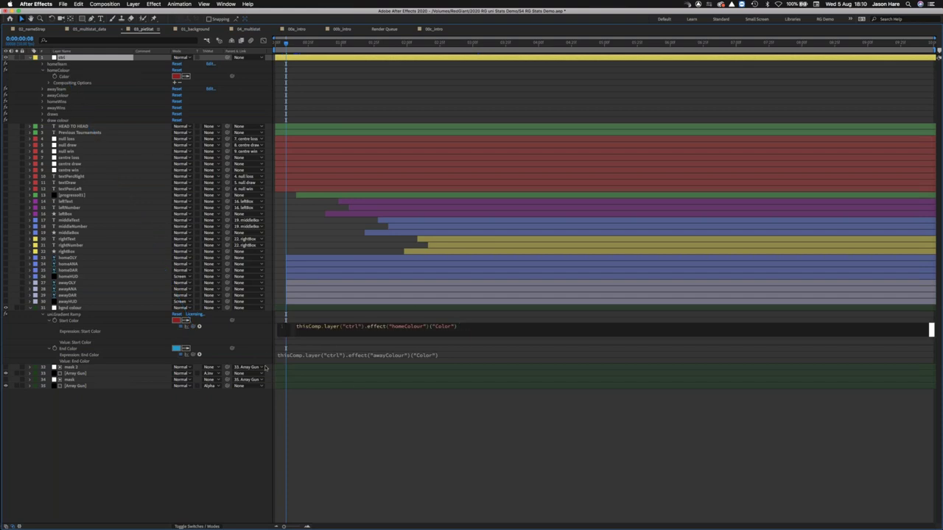
click(372, 380)
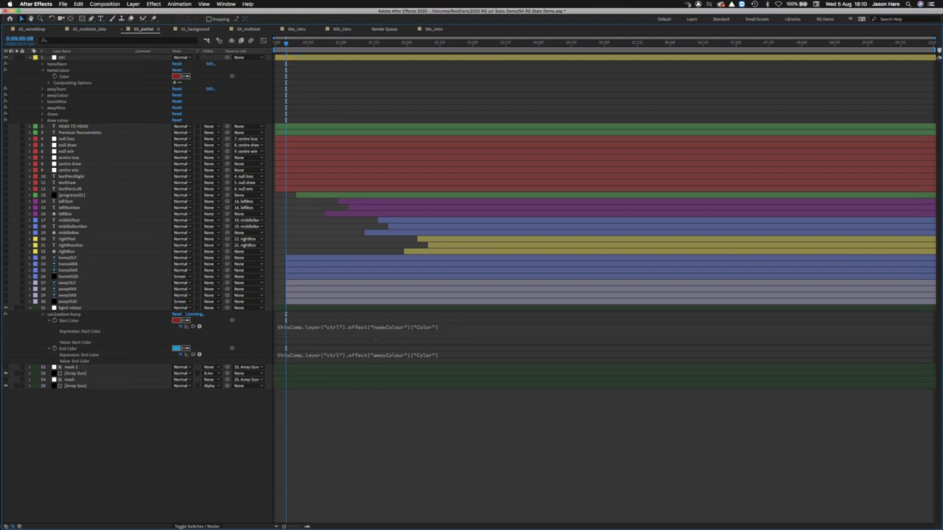
key(grave)
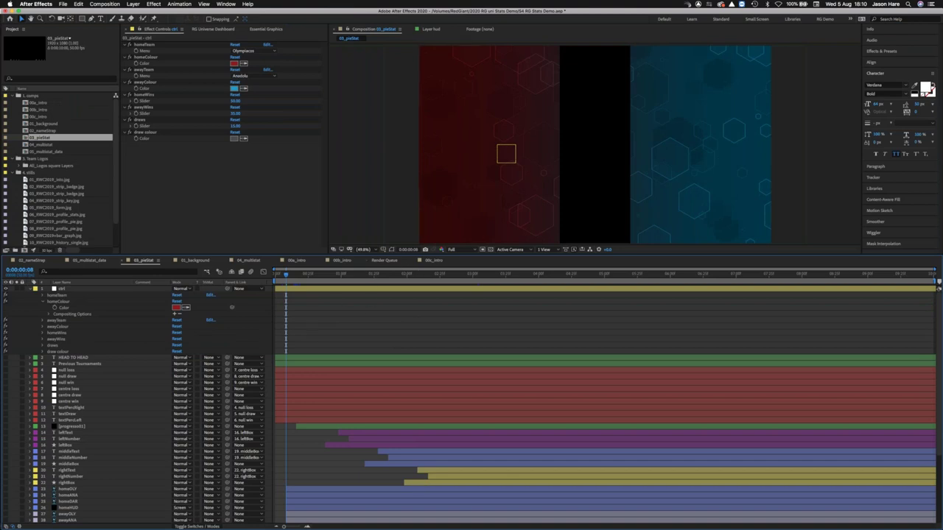
Collapse the bgnd colour and ctrl layer properties in the timeline.
scroll(112, 487, down, 5)
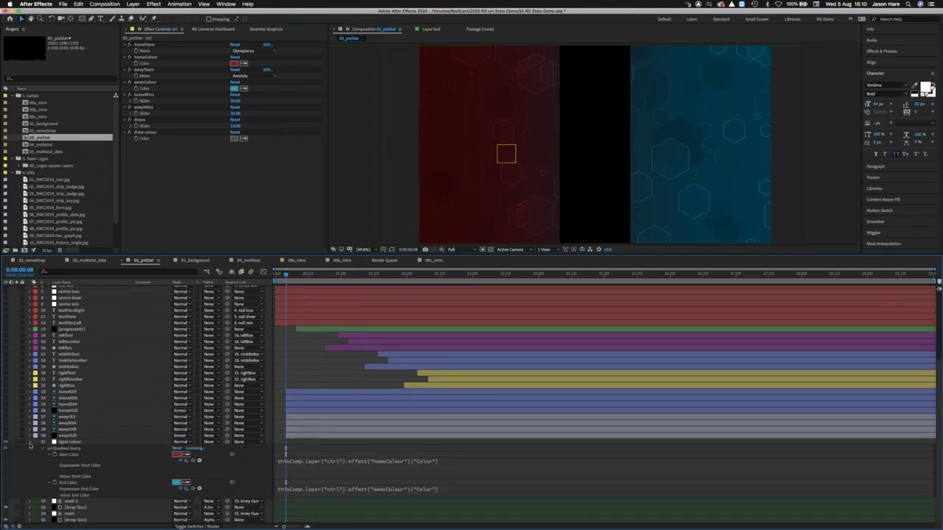
click(30, 445)
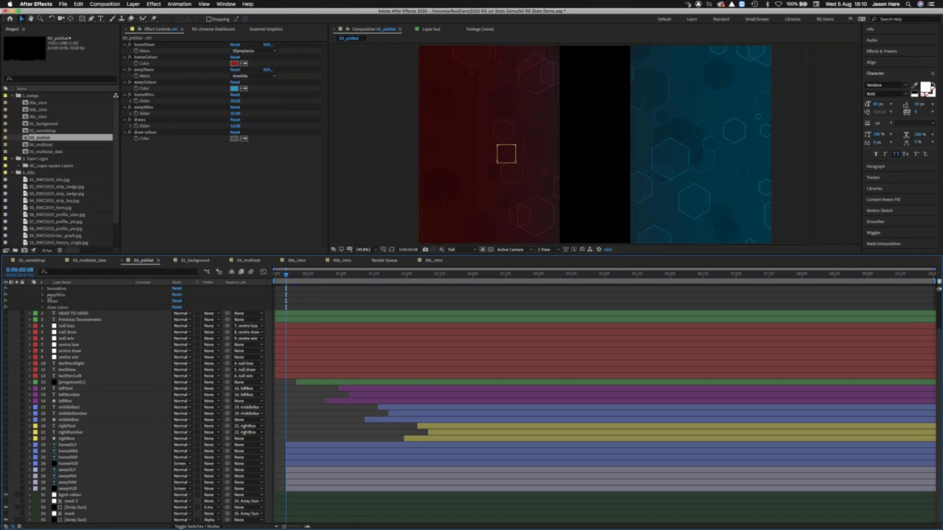
scroll(48, 296, up, 3)
click(30, 289)
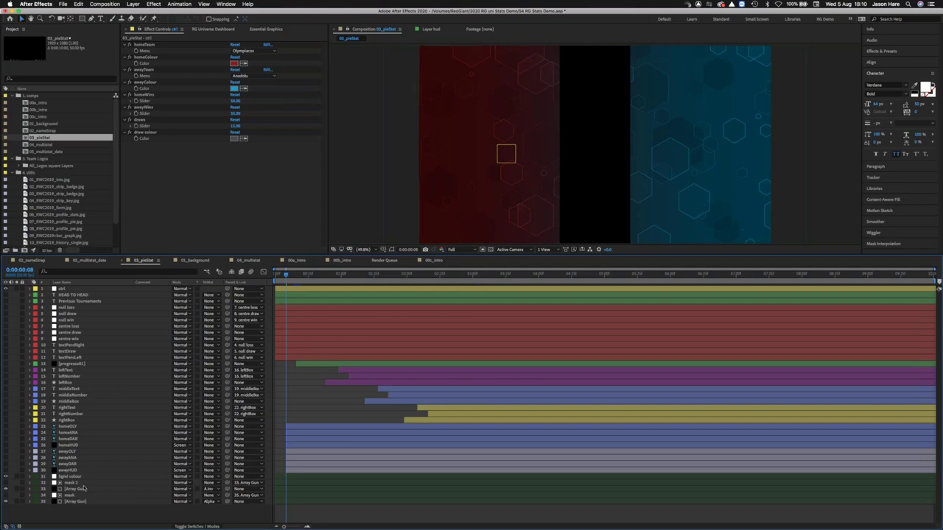
Select awayHUD and preview the animation from a later frame around 0:00:03:11.
click(62, 471)
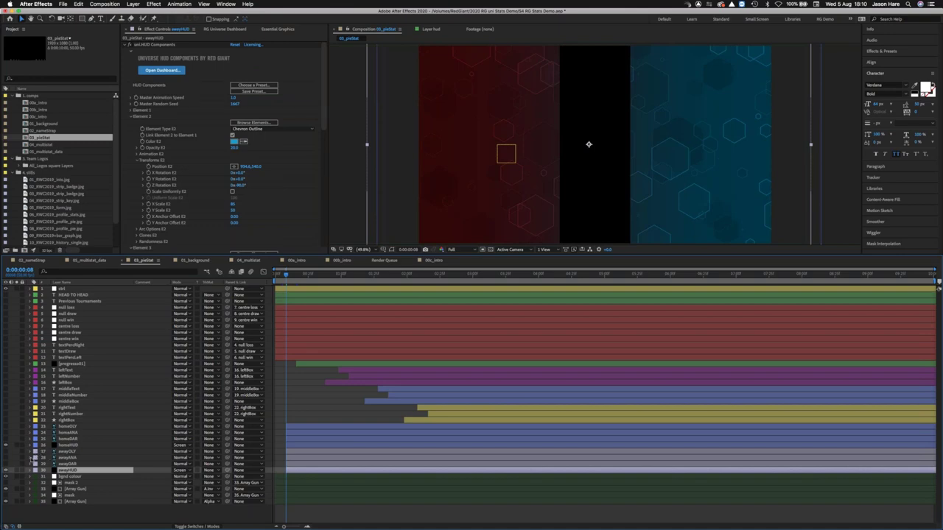
click(449, 276)
key(space)
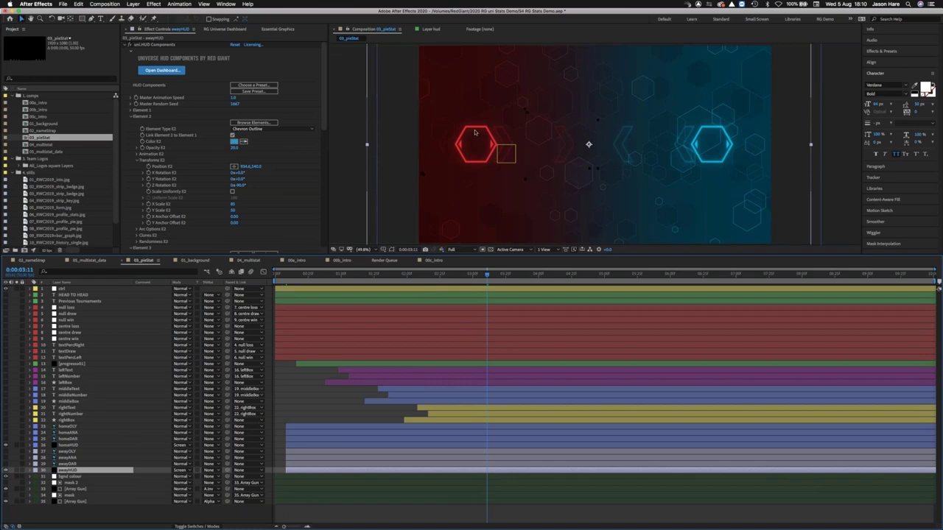
Browse uni.HUD Components presets in the RG Universe Dashboard and commit the awayHUD layer name.
click(255, 86)
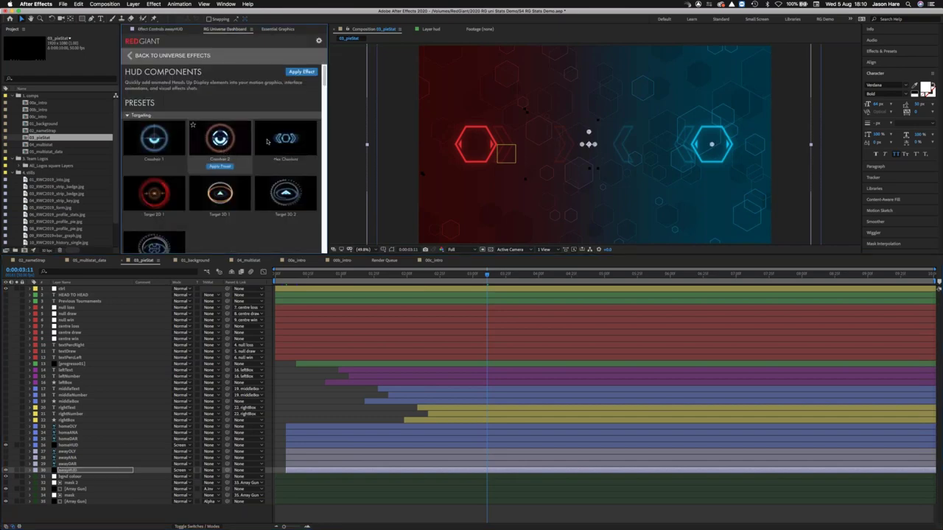
drag(324, 81, 316, 145)
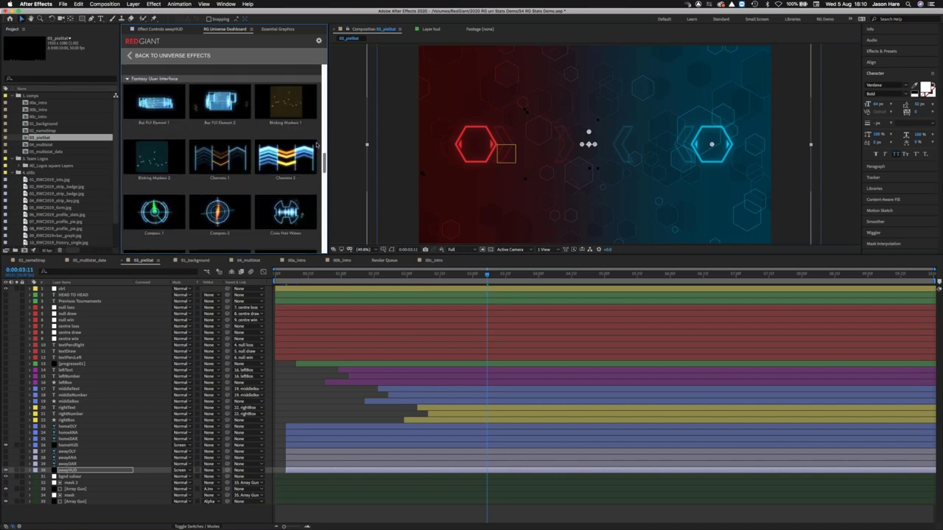
scroll(317, 144, up, 10)
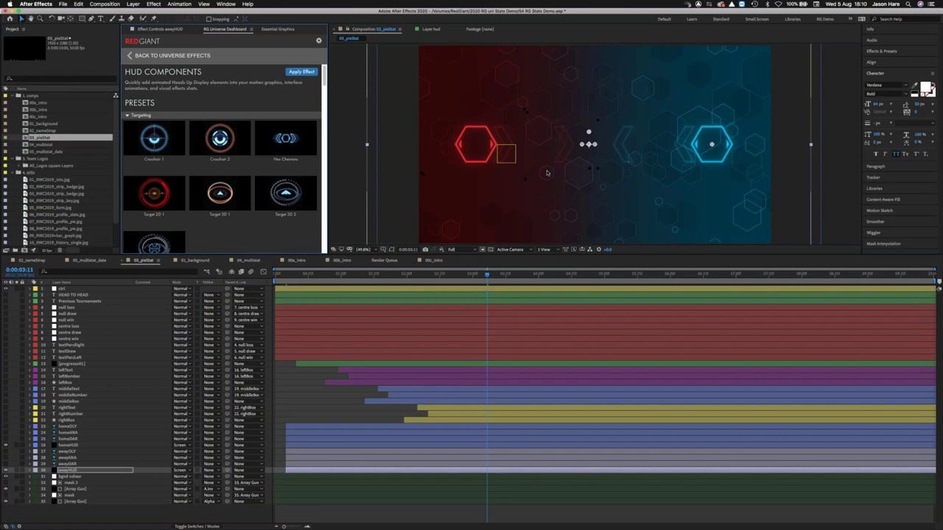
mouse_move(306, 147)
key(Return)
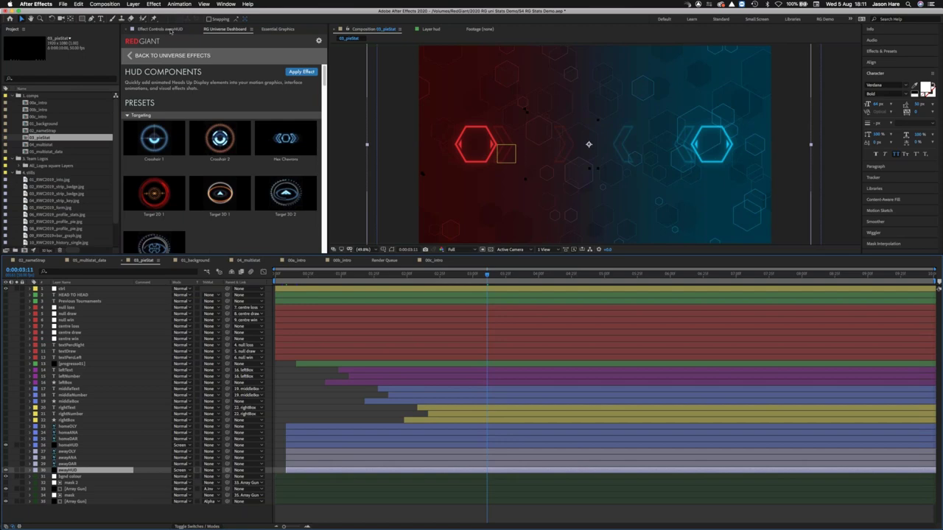
Collapse Elements 2 and 3 and reveal awayHUD's expressions linking to ctrl's awayColour.
click(170, 29)
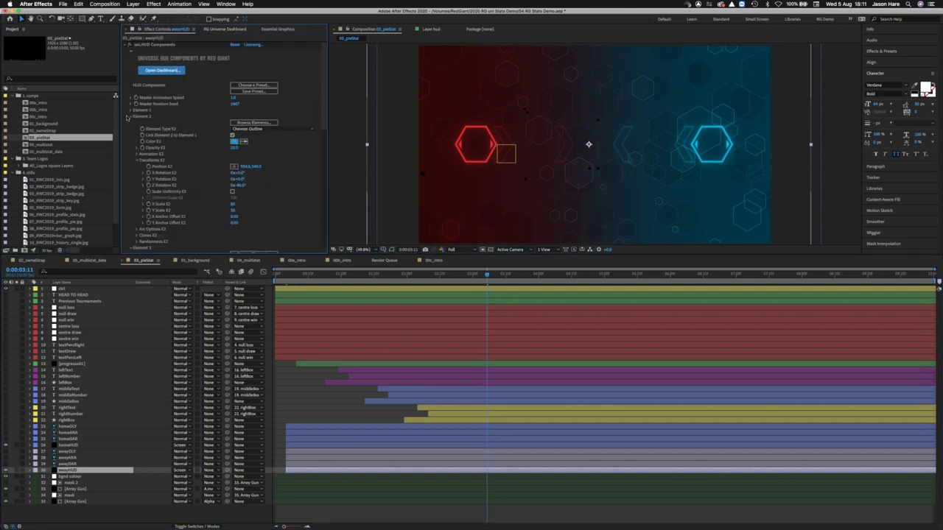
click(130, 117)
click(130, 123)
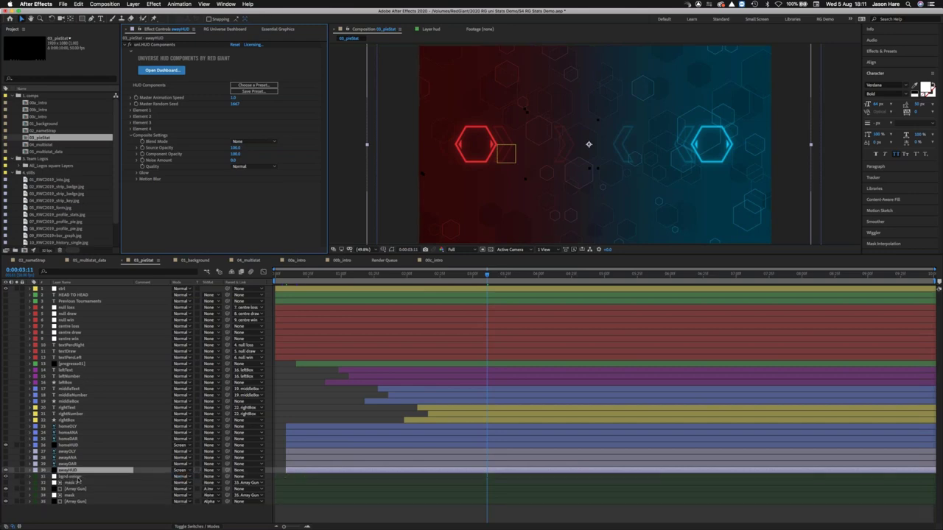
key(e)
key(e)
scroll(361, 504, down, 3)
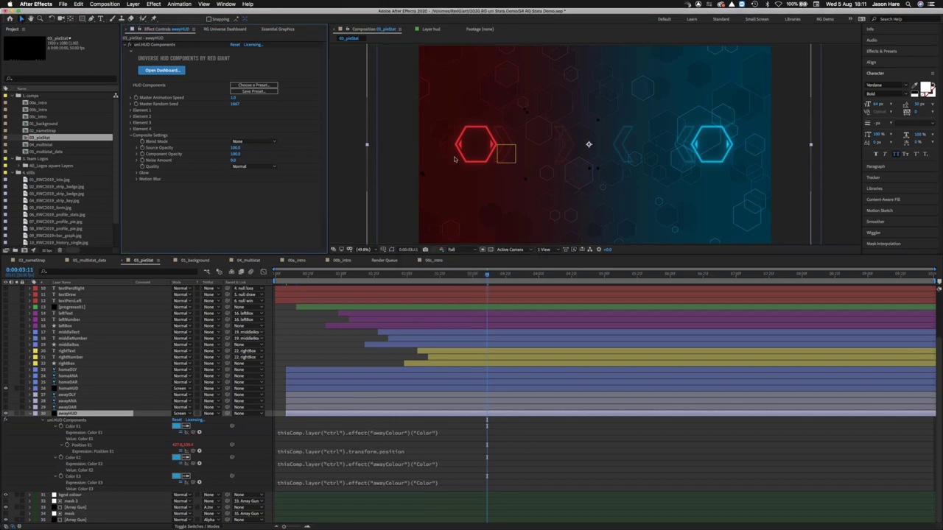
scroll(92, 310, up, 4)
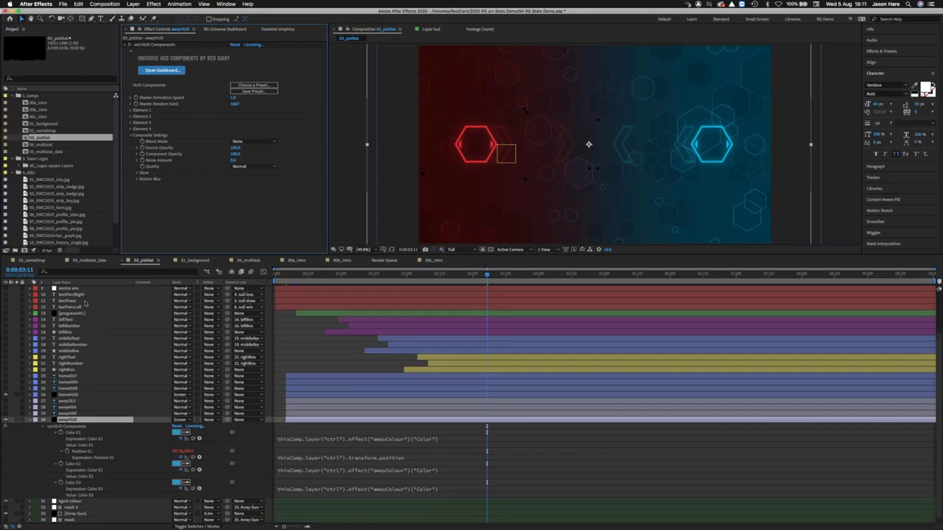
Test a green homeColour on the ctrl layer, undo it, and reselect awayHUD.
click(66, 288)
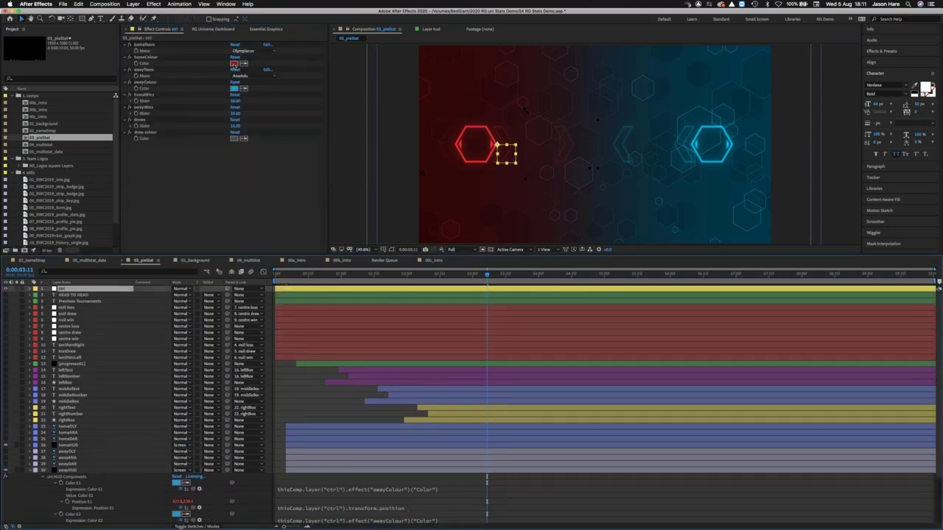
click(234, 64)
click(245, 74)
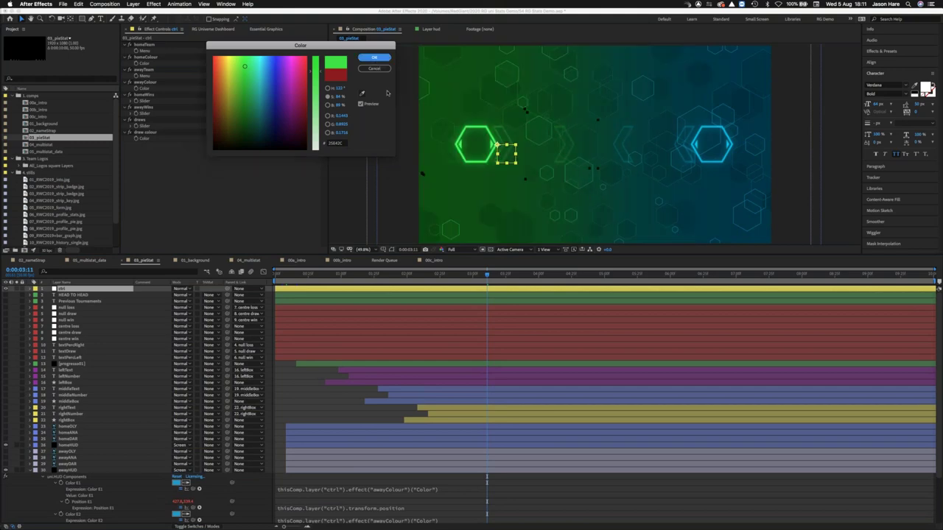
click(375, 59)
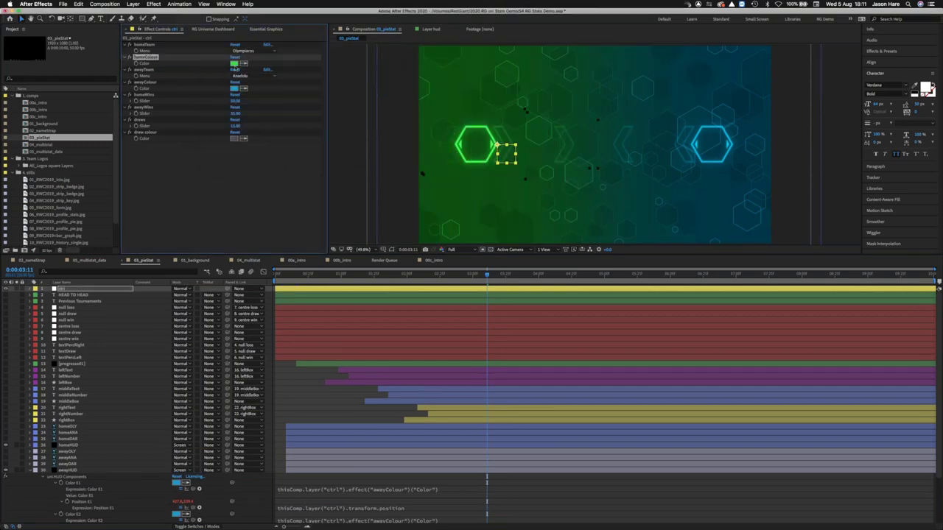
key(super+z)
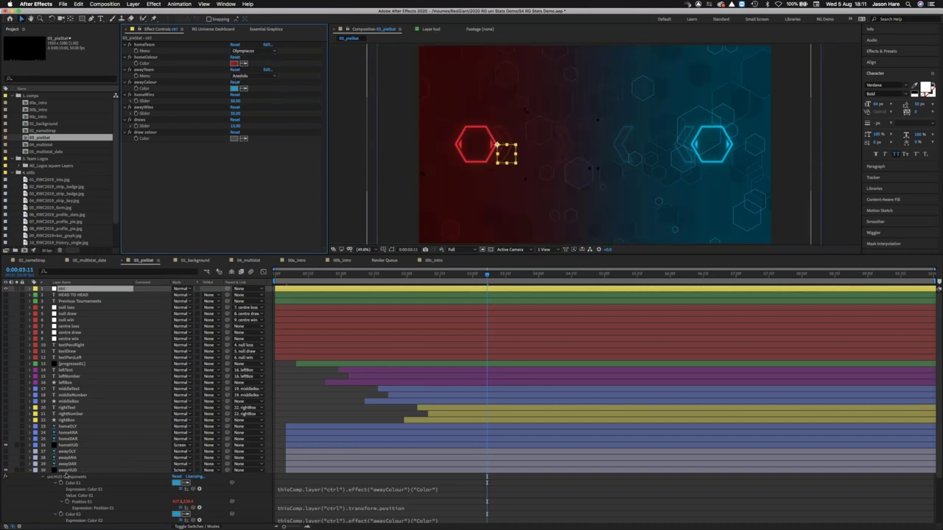
click(67, 471)
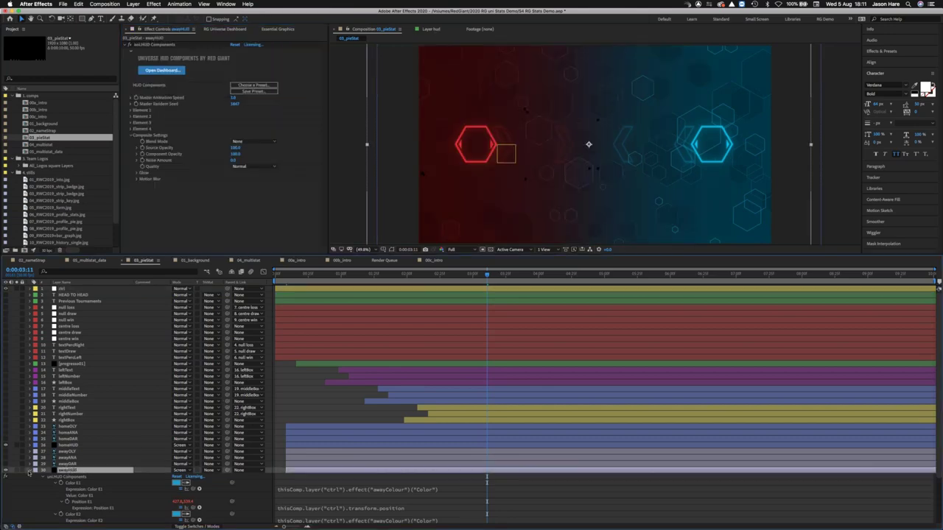
Show awayHUD's keyframed Uniform Scale and Opacity, preview the hexagons, and stop at 0:00:04:19.
key(e)
key(e)
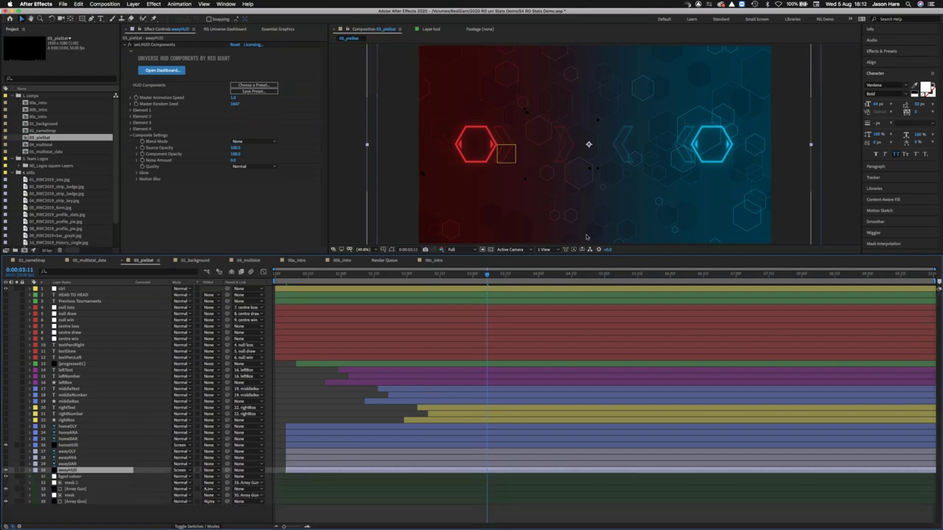
click(393, 279)
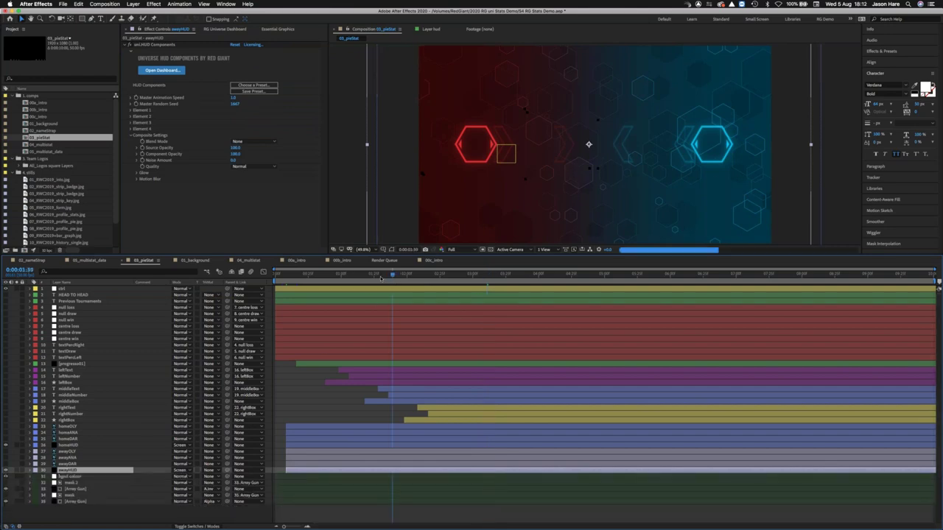
click(367, 277)
drag(361, 277, 286, 277)
key(u)
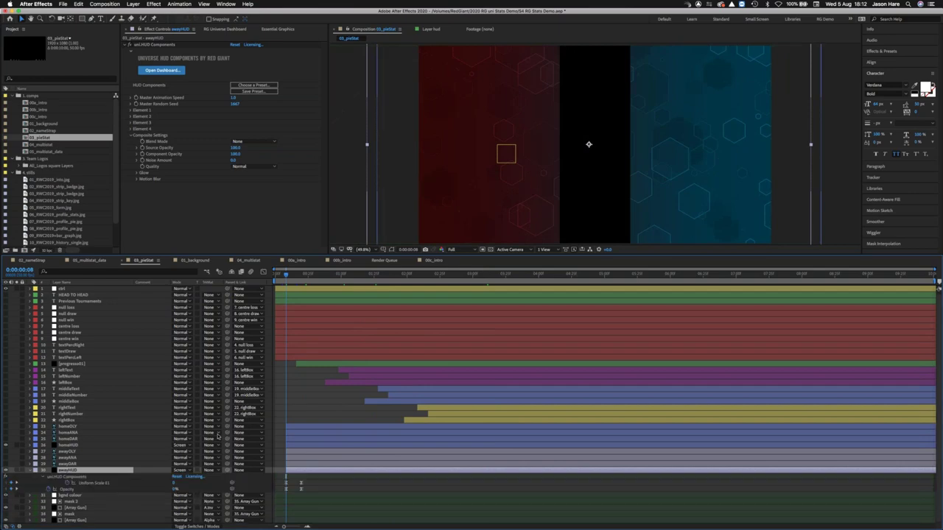
key(space)
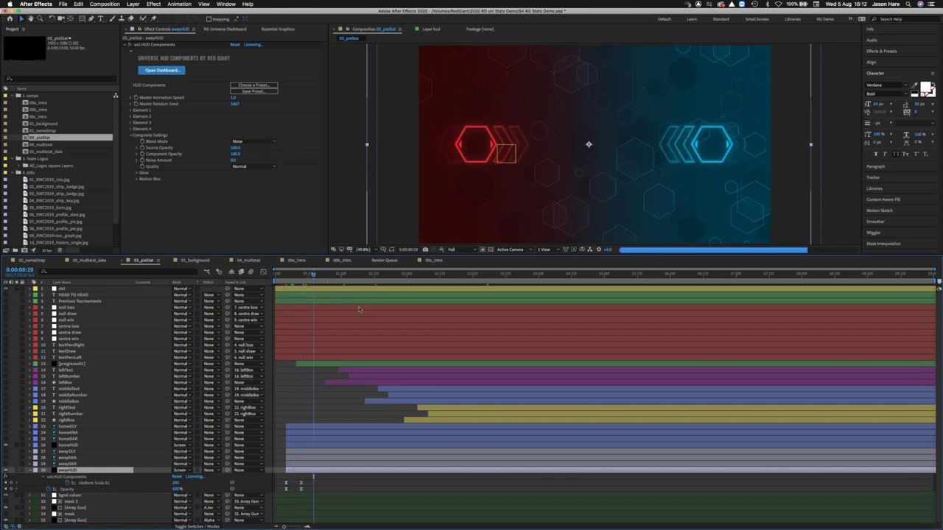
click(564, 277)
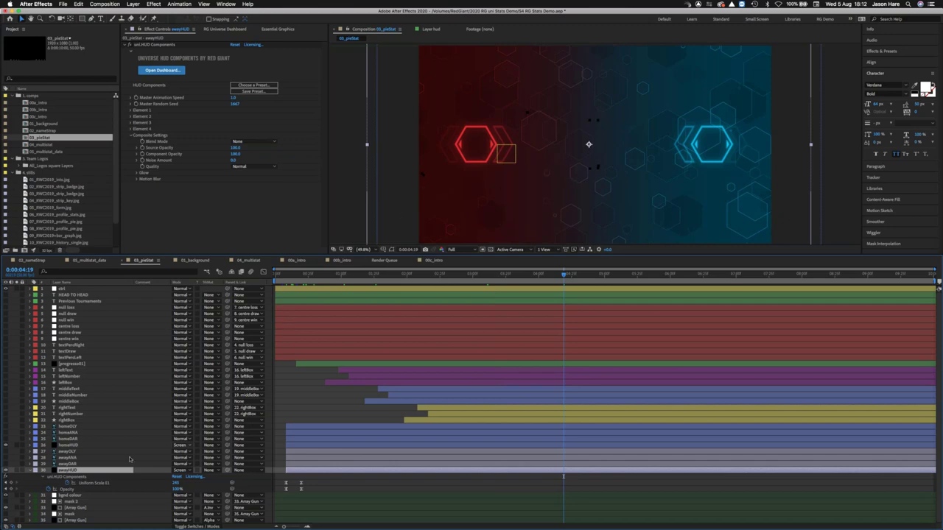
Make the awayOLY/ANA/DAR and homeOLY/ANA/DAR crest layers visible, then select ctrl.
click(65, 451)
shift+click(65, 464)
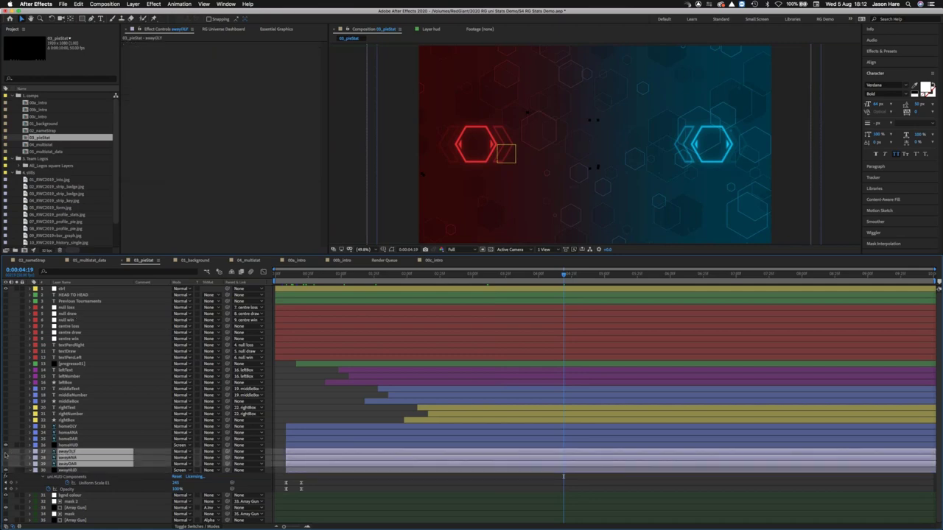
click(67, 437)
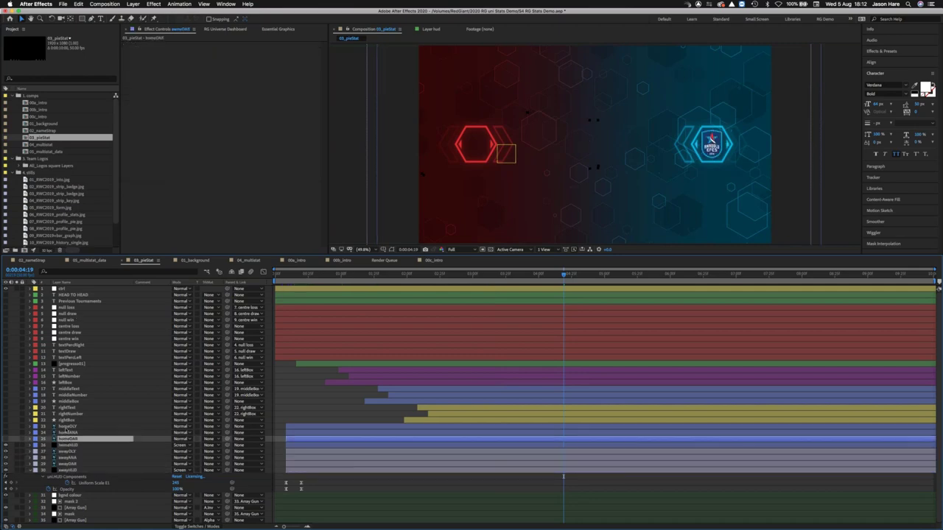
shift+click(66, 426)
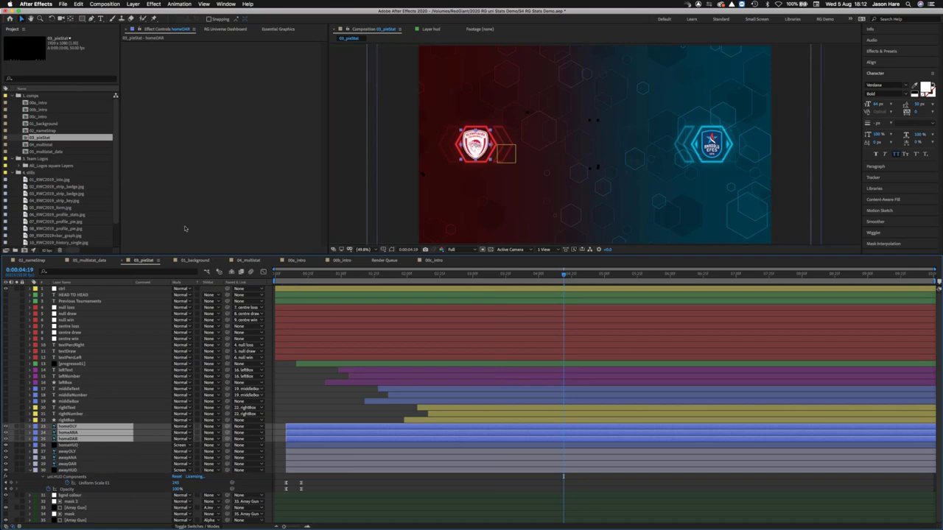
click(62, 289)
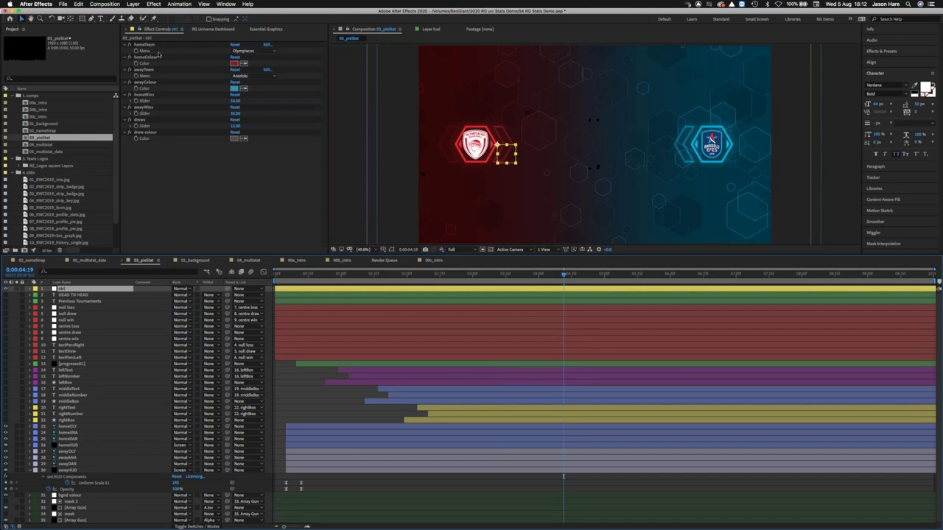
Search Effects & Presets for 'drop' and select Dropdown Menu Control.
click(884, 52)
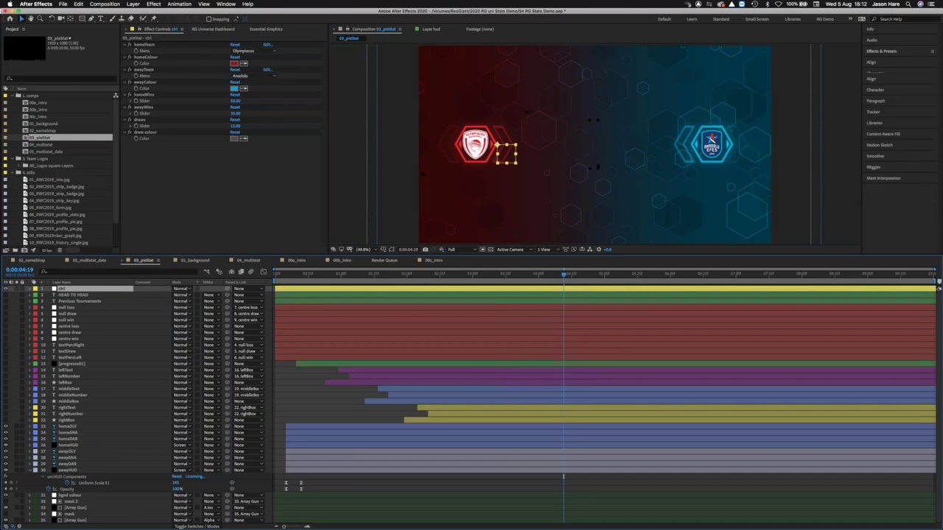
text(drop)
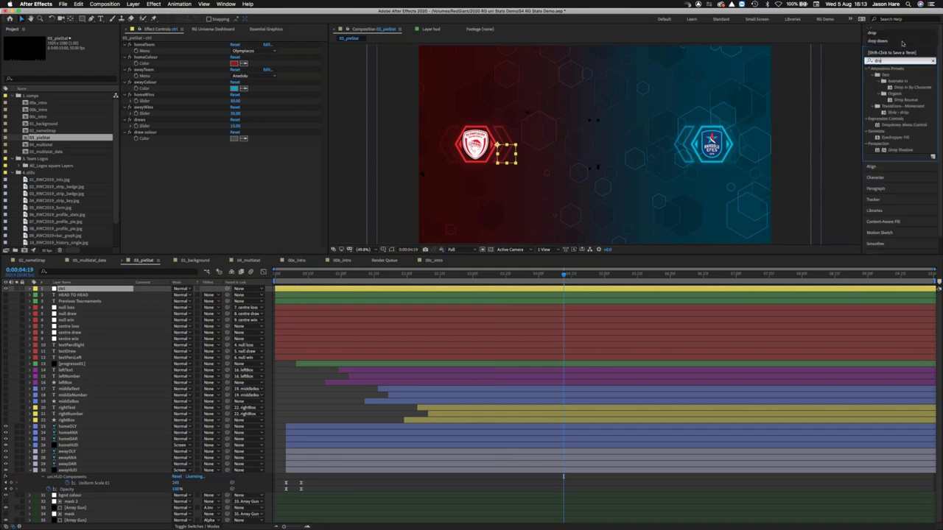
click(891, 125)
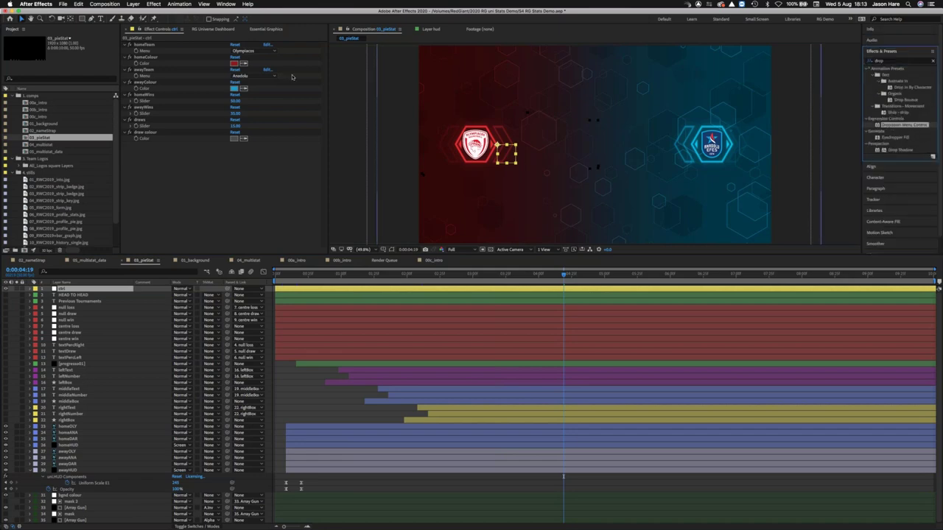
Review homeTeam's entries (Olympiacos, Anadolu, Darussafaka) without changes, then select the three away crest layers.
click(268, 46)
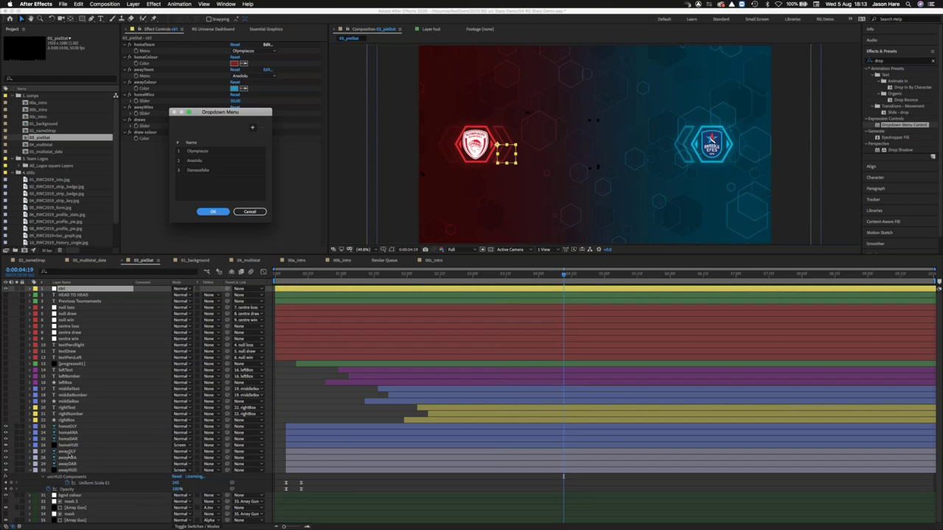
click(250, 211)
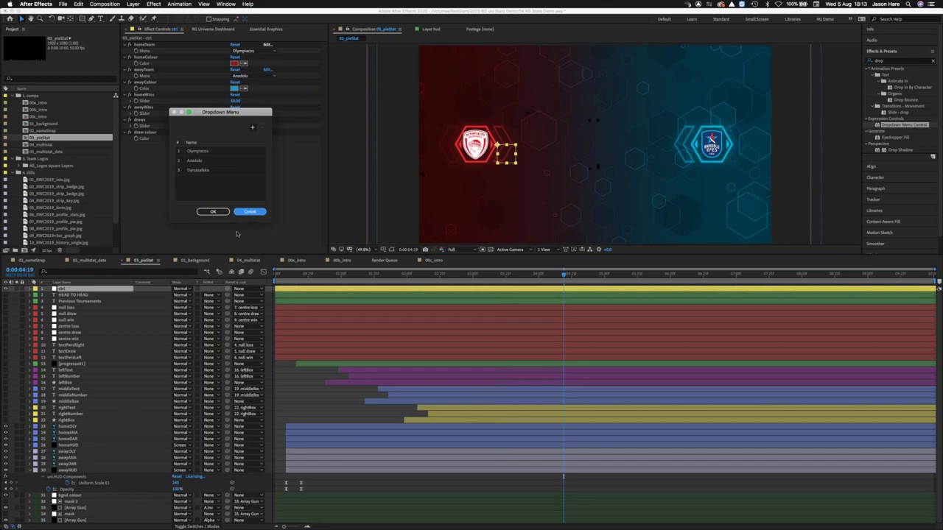
click(72, 451)
shift+click(81, 464)
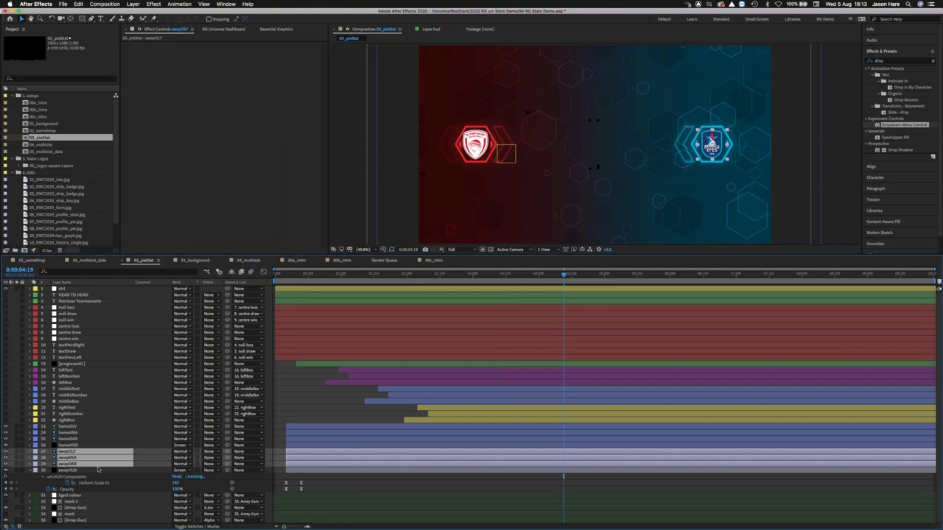
Give awayOLY's Opacity expression the line if(a==1)100 else 0 reading ctrl's awayTeam menu.
key(super+v)
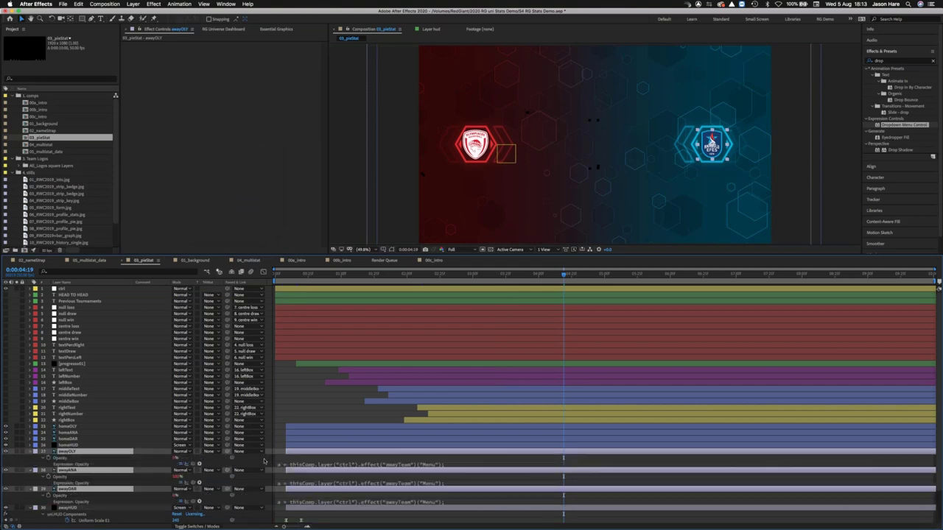
click(264, 461)
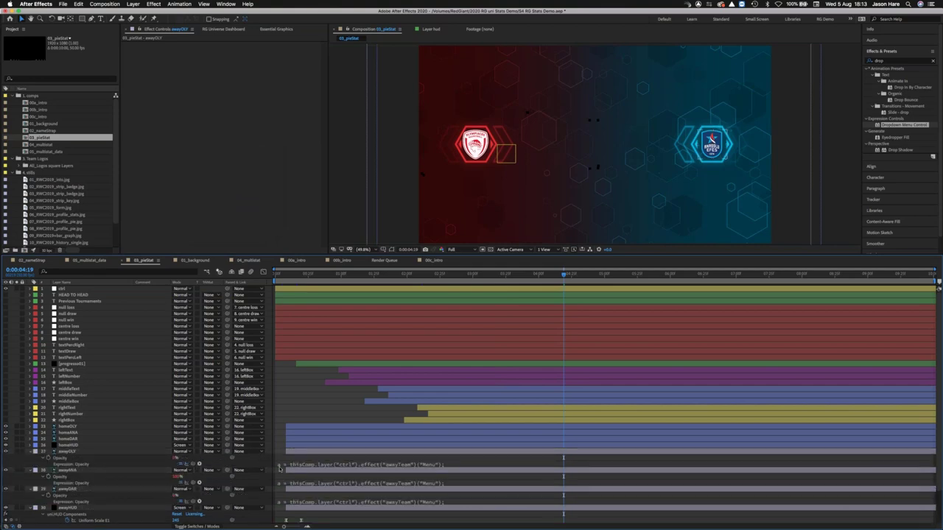
click(287, 467)
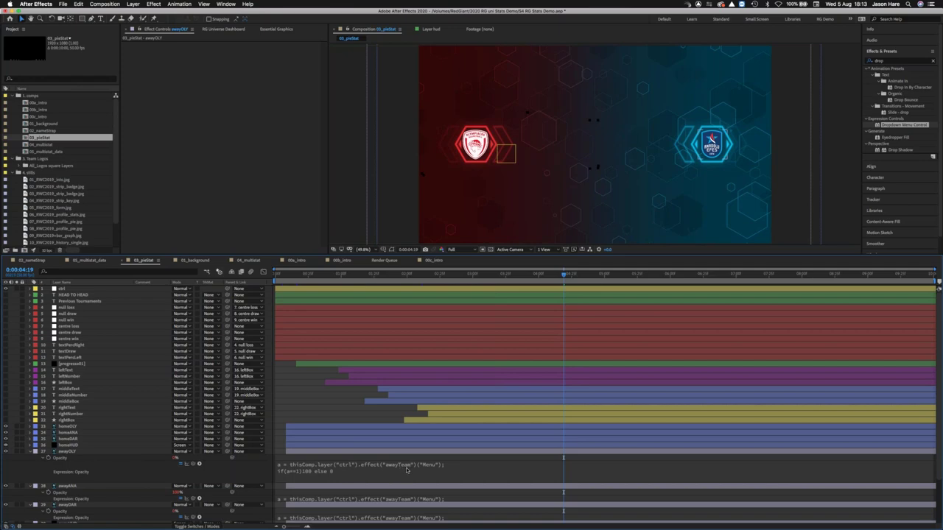
click(84, 288)
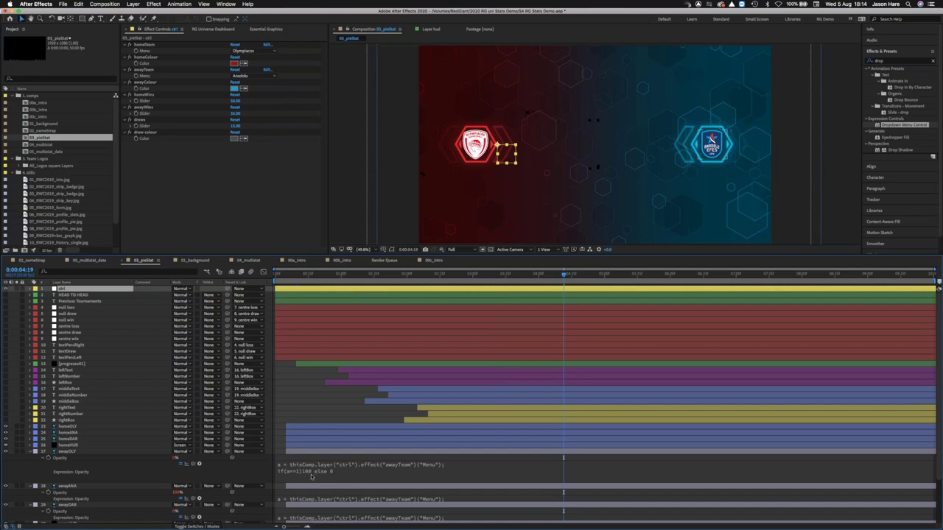
Switch the awayTeam dropdown to Olympiacos to test the crest, then back to Anadolu.
click(258, 76)
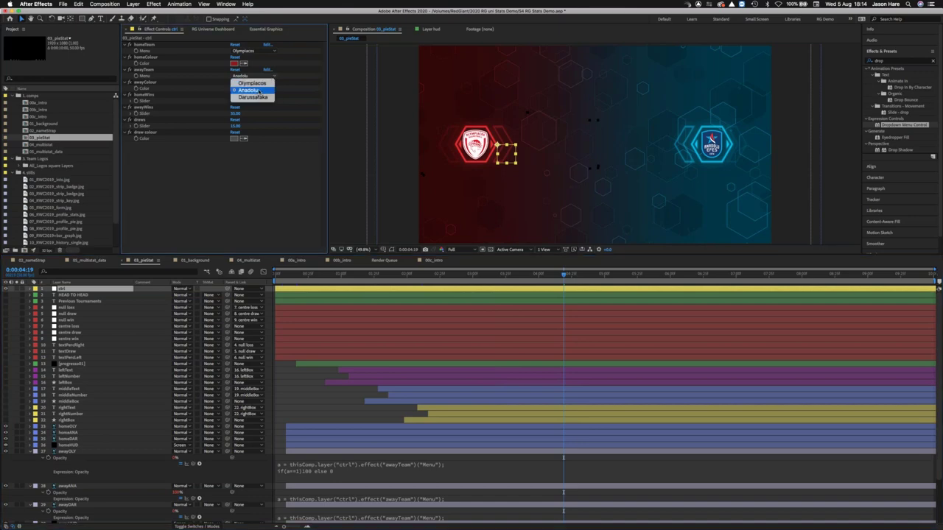
key(Return)
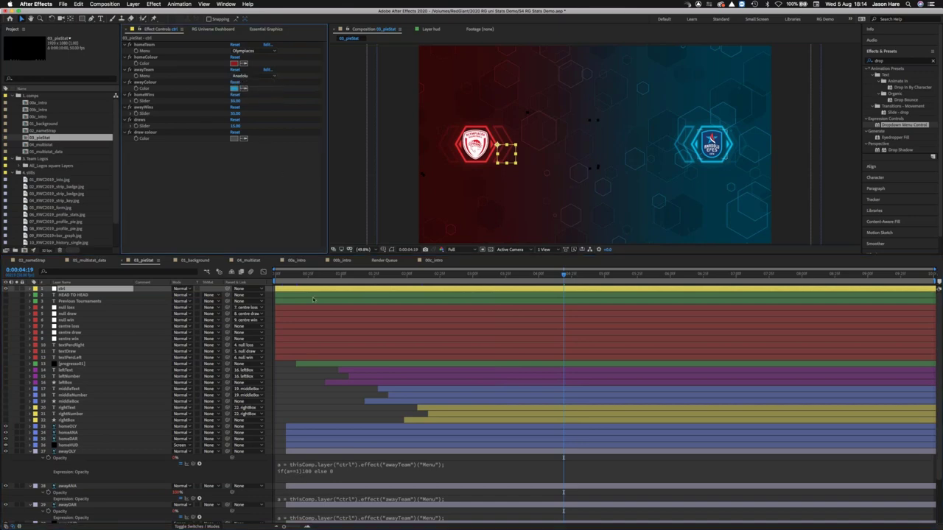
click(254, 76)
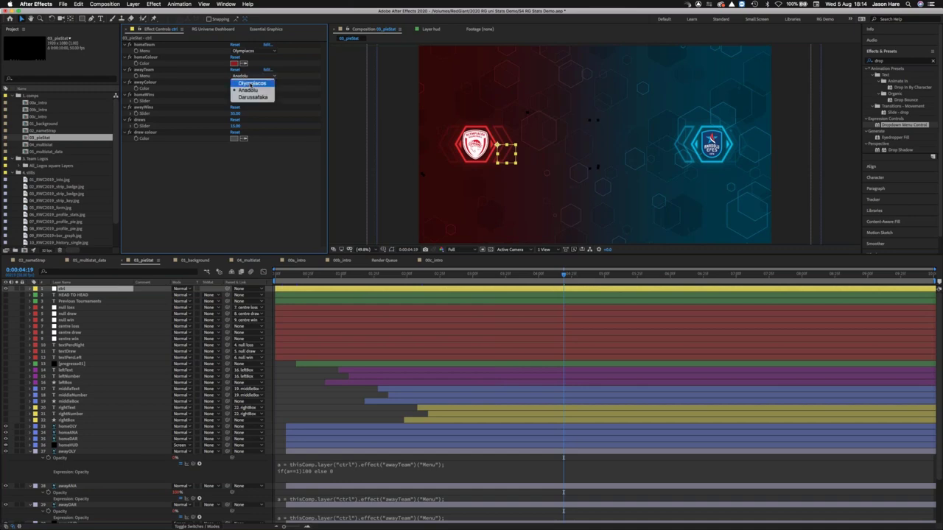
click(251, 84)
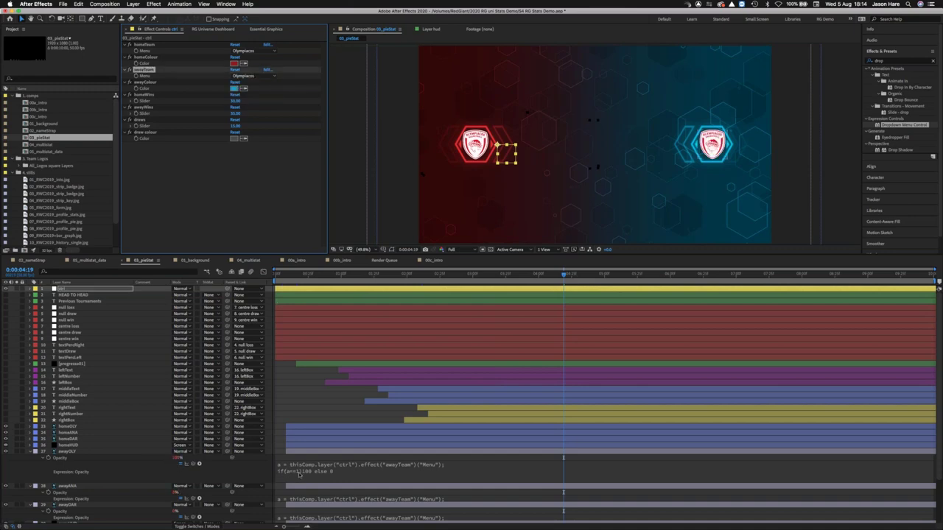
click(264, 77)
click(250, 95)
Set awayANA's Opacity expression to if(a==2) and awayDAR's to if(a==3), then fold the away crest layers.
scroll(221, 450, down, 2)
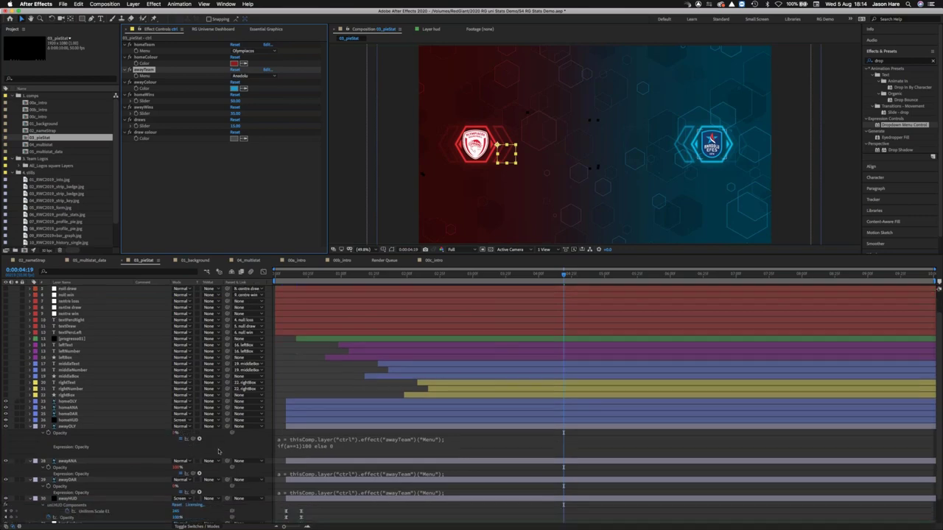
scroll(218, 451, down, 2)
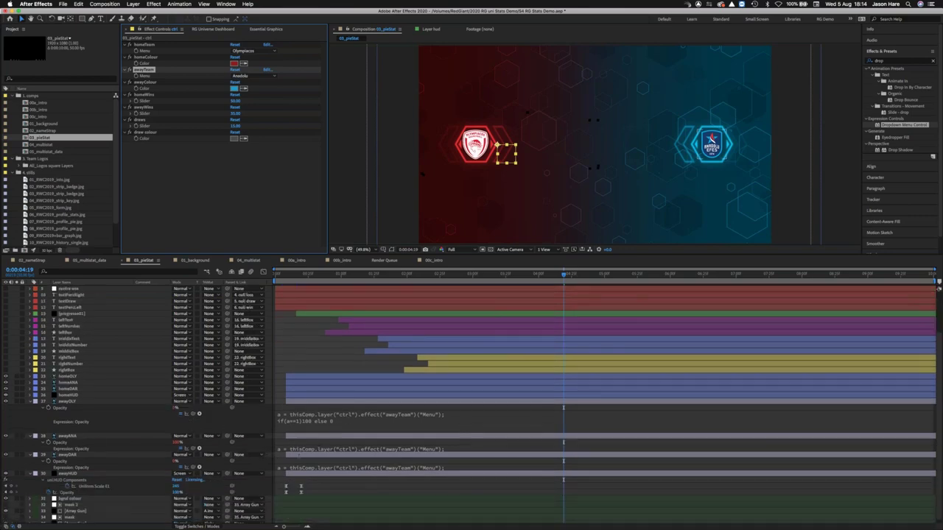
click(297, 456)
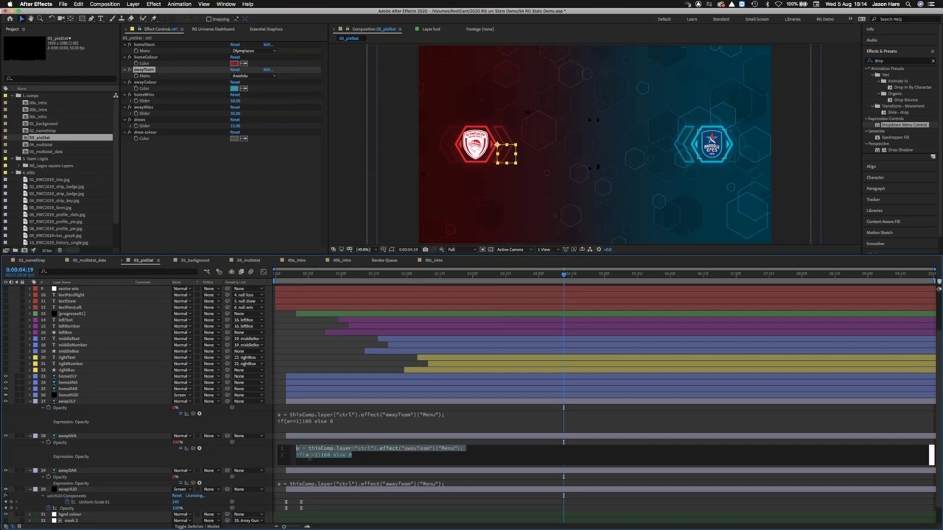
click(308, 486)
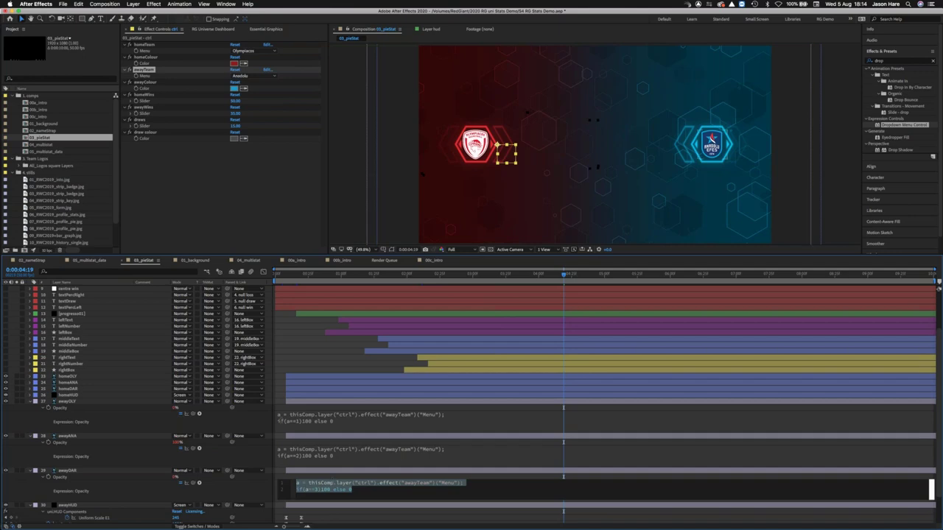
click(31, 402)
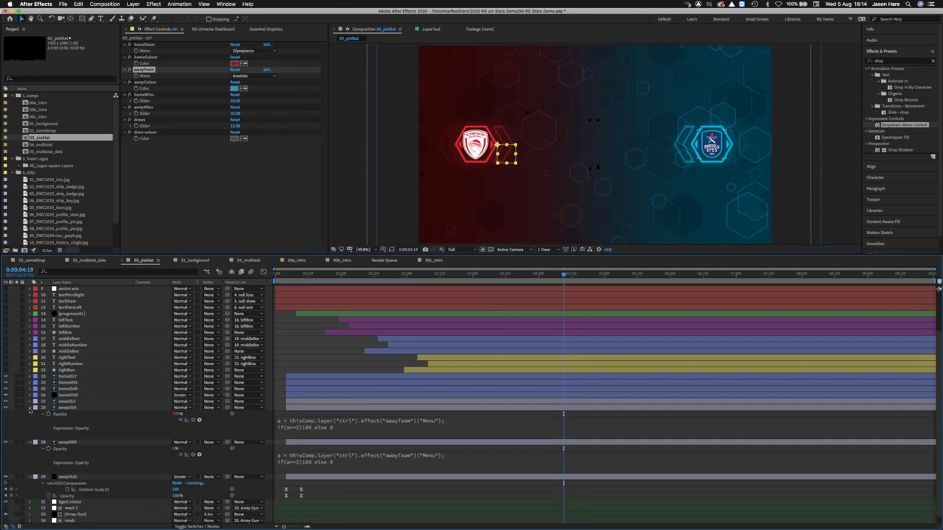
click(30, 408)
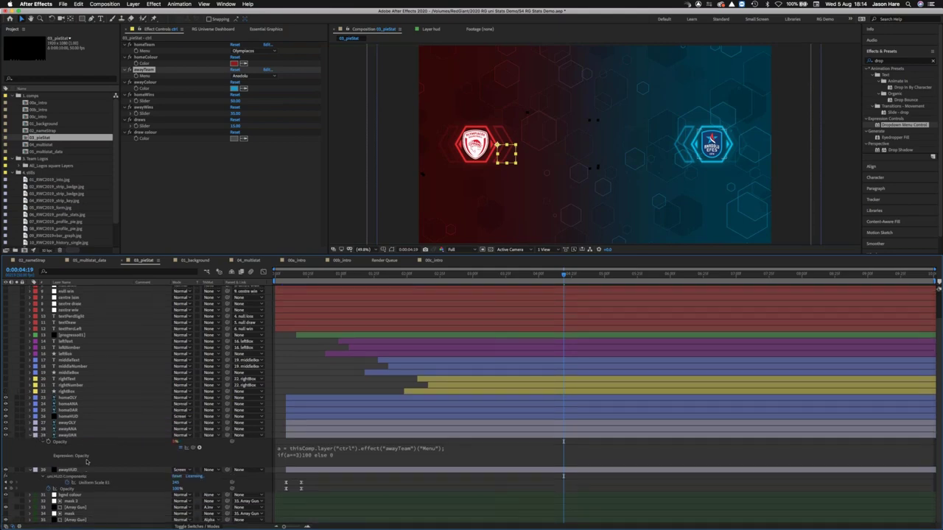
click(30, 437)
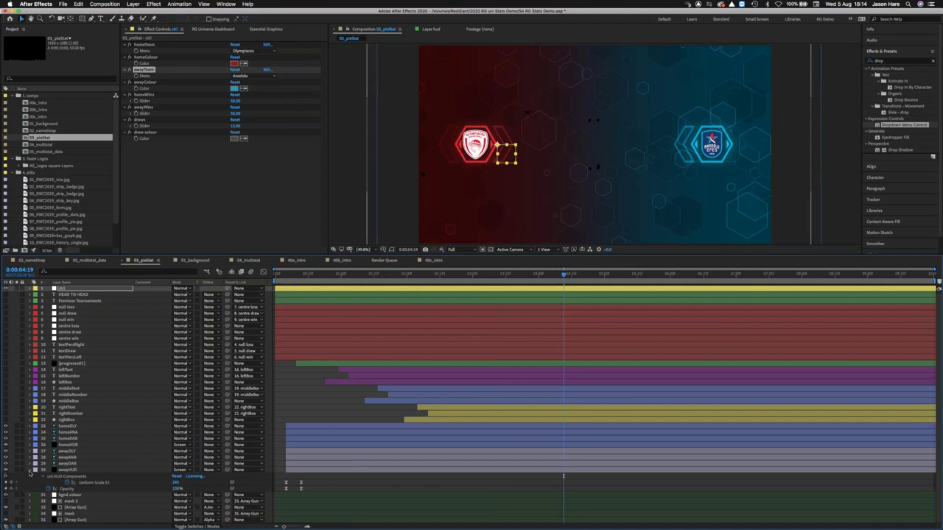
Fold awayHUD, preview the intro animation from near the start, and stop at 0:00:00:39.
click(29, 470)
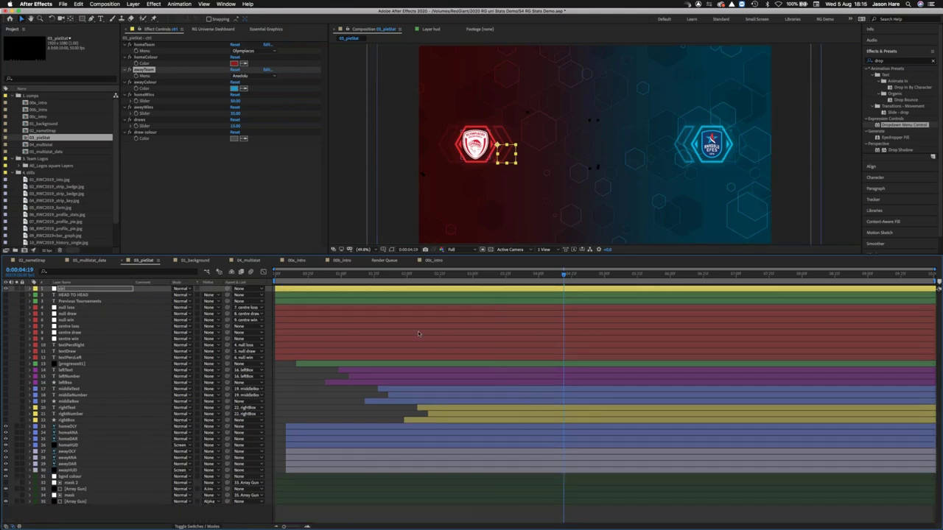
drag(450, 273, 324, 275)
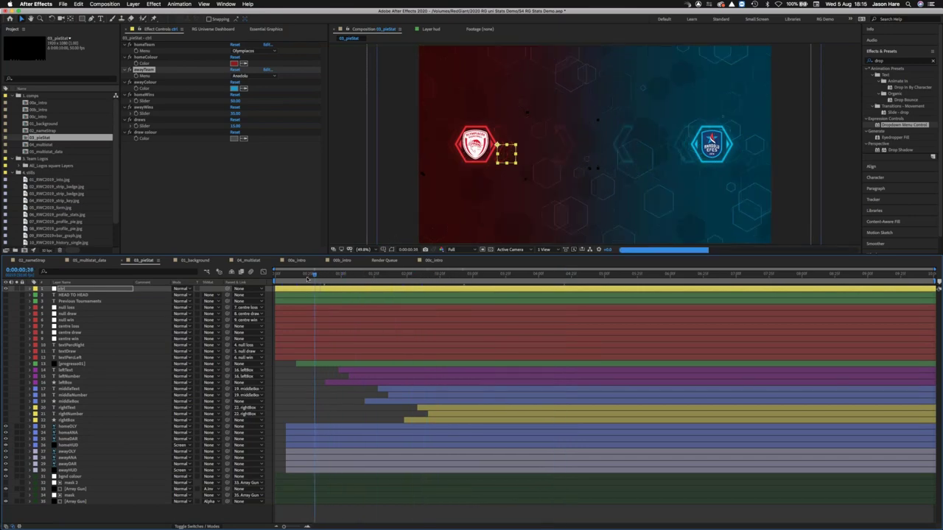
click(293, 276)
key(space)
click(317, 275)
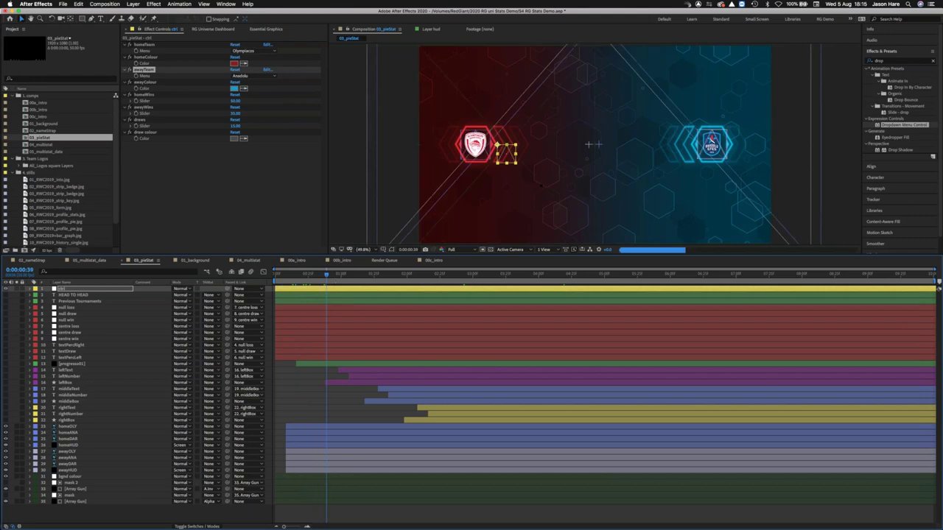
click(328, 274)
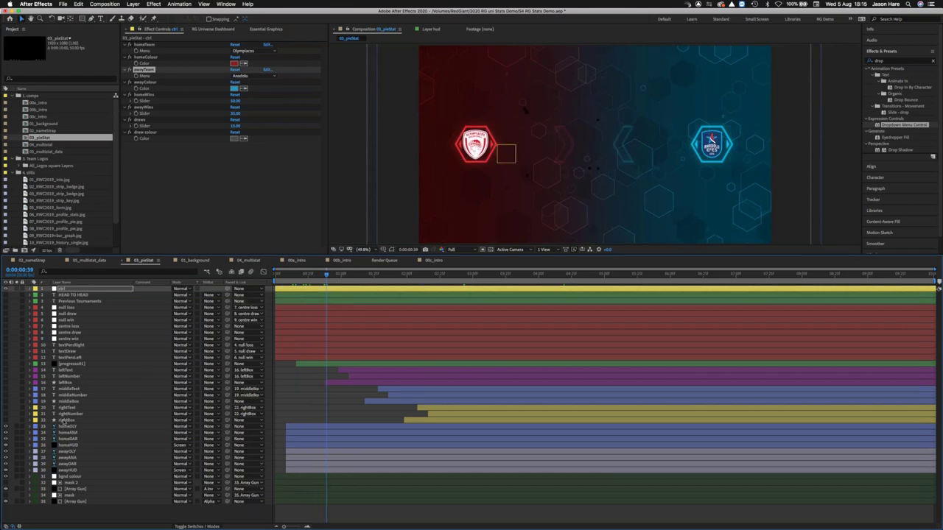
Show leftBox, preview from 0:00:00:45, and reveal rightBox's awayColour-linked expression at 0:00:02:39.
click(65, 421)
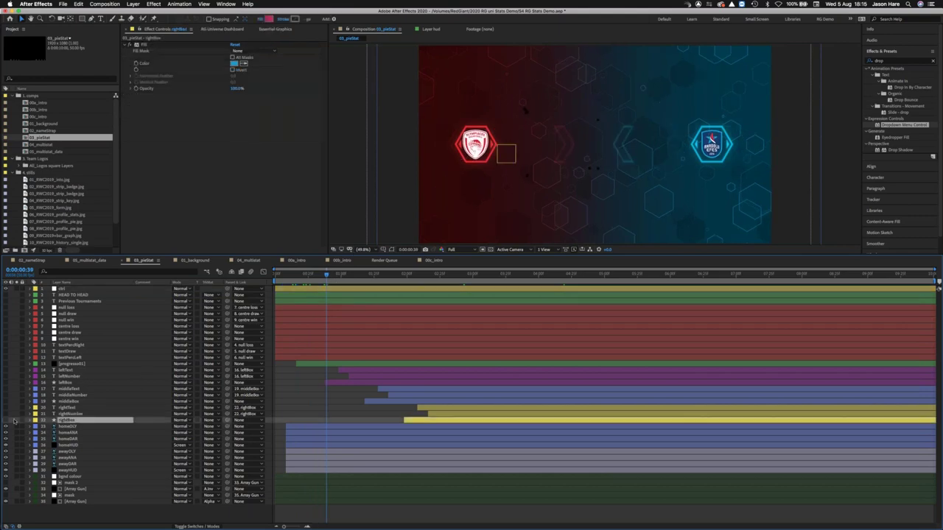
click(6, 382)
click(335, 274)
key(space)
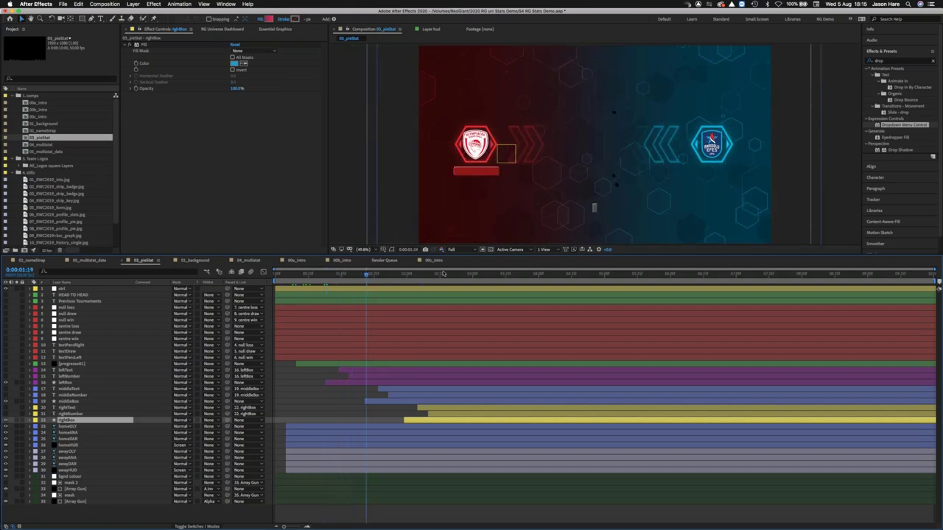
key(space)
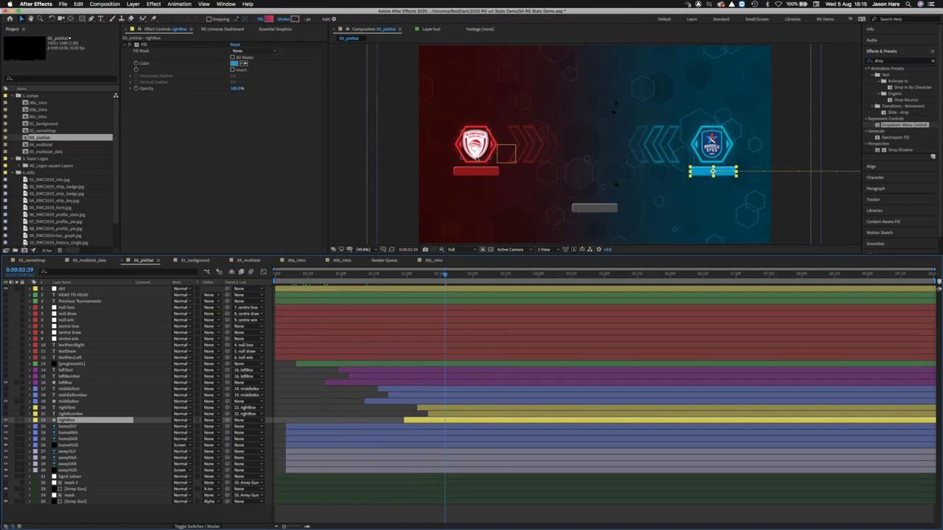
drag(450, 274, 458, 274)
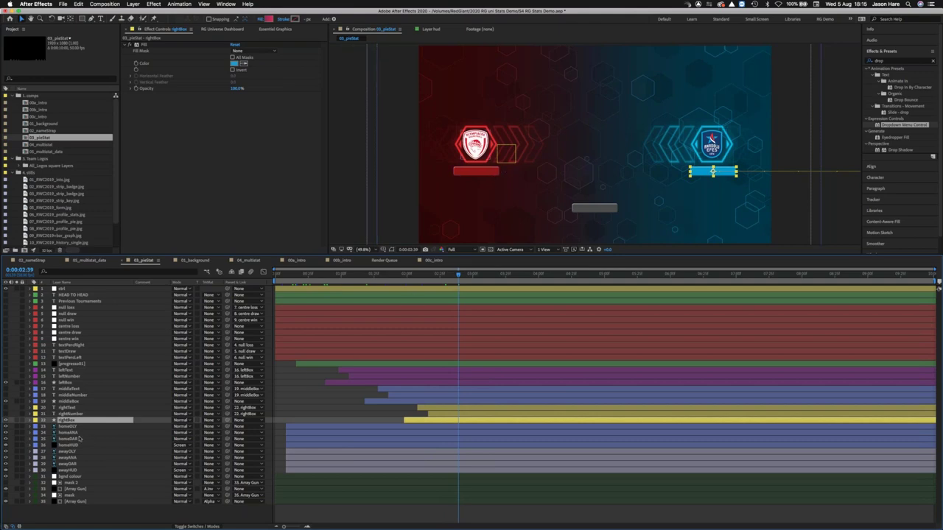
key(e)
key(e)
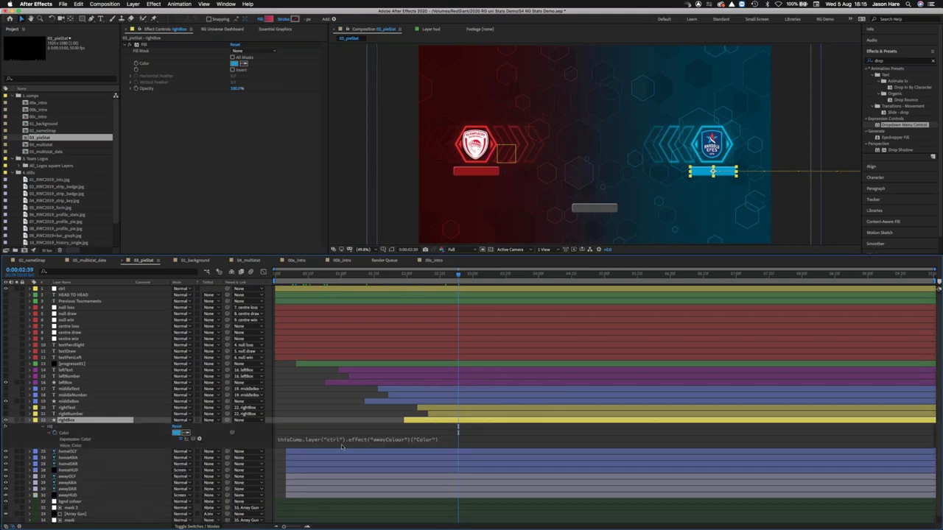
Collapse the rightBox layer so its Fill Color expression is hidden again.
right_click(423, 444)
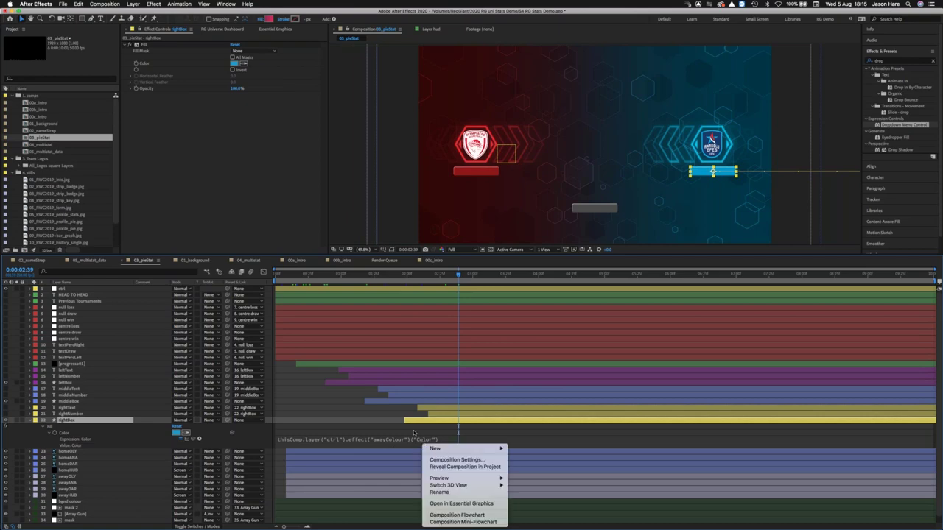
click(263, 443)
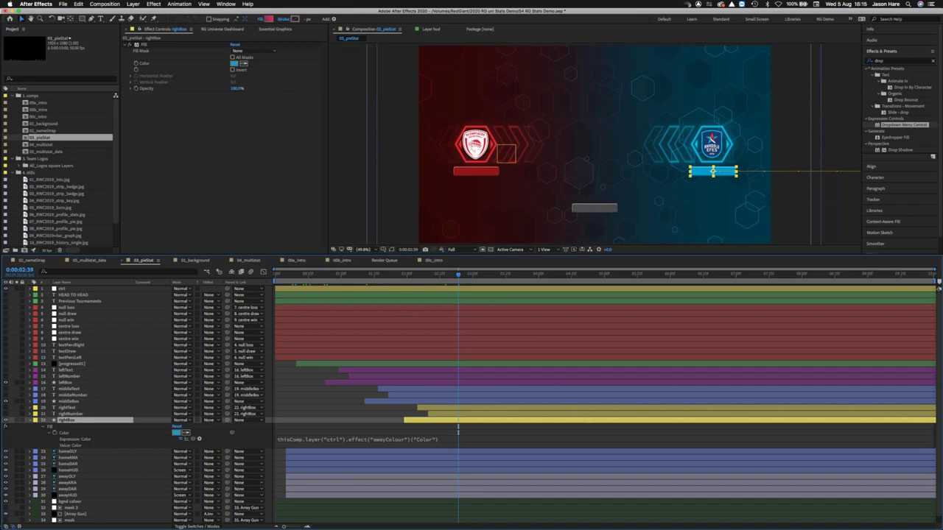
click(31, 420)
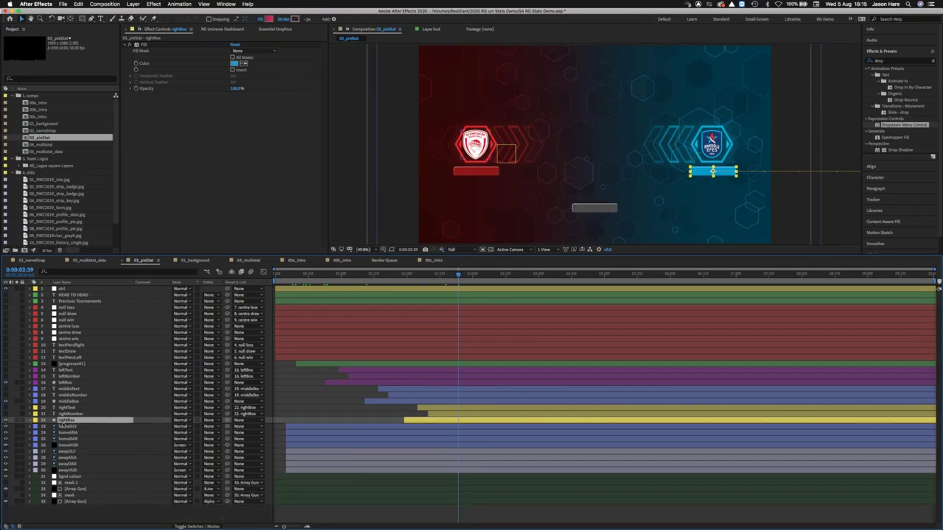
Unhide the WINS text and the leftNumber, middleNumber and rightNumber layers, then inspect the number layers.
click(5, 407)
click(5, 376)
click(6, 394)
click(6, 414)
click(78, 414)
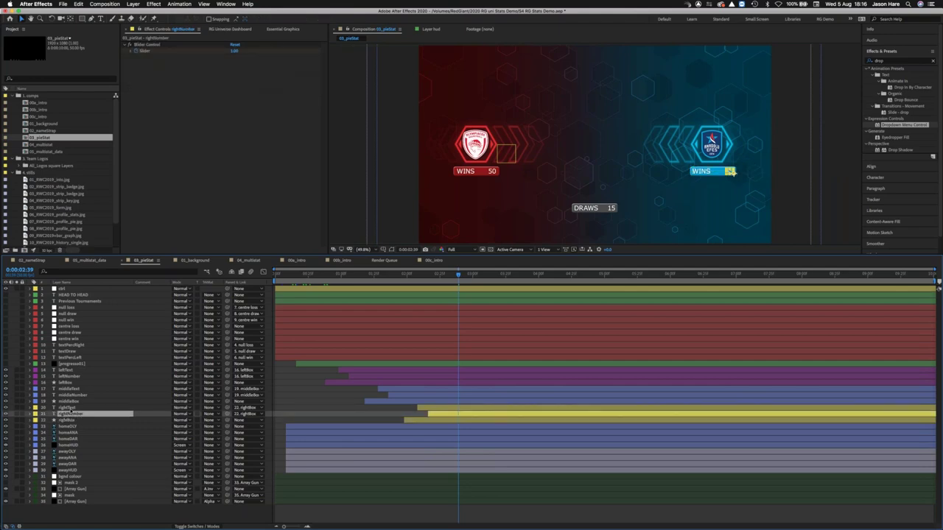
click(457, 171)
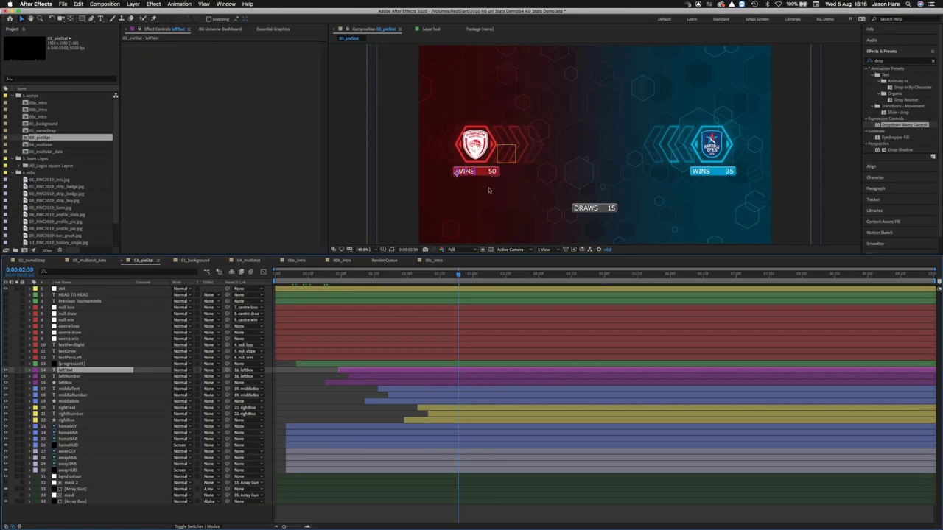
click(493, 173)
Set the ctrl layer's homeWins slider to 1 so the red box reads 'WIN 1'.
click(70, 289)
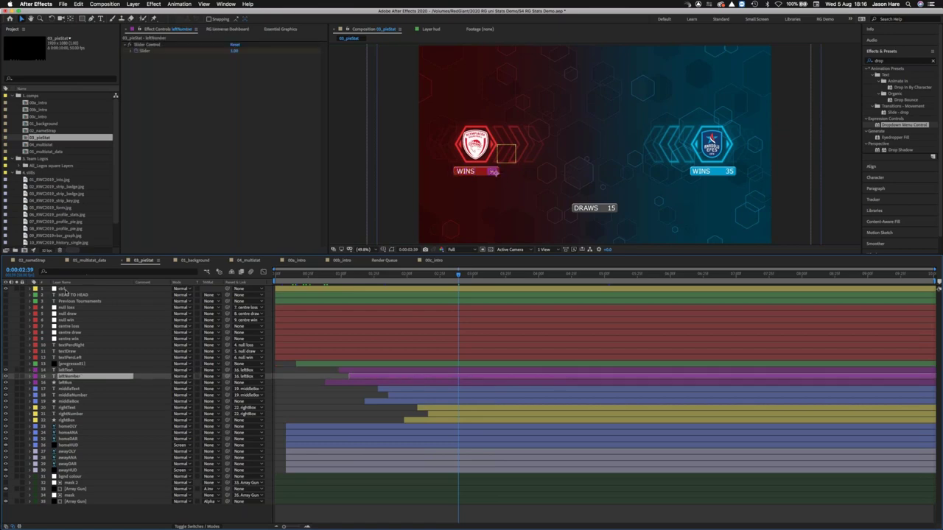
click(235, 101)
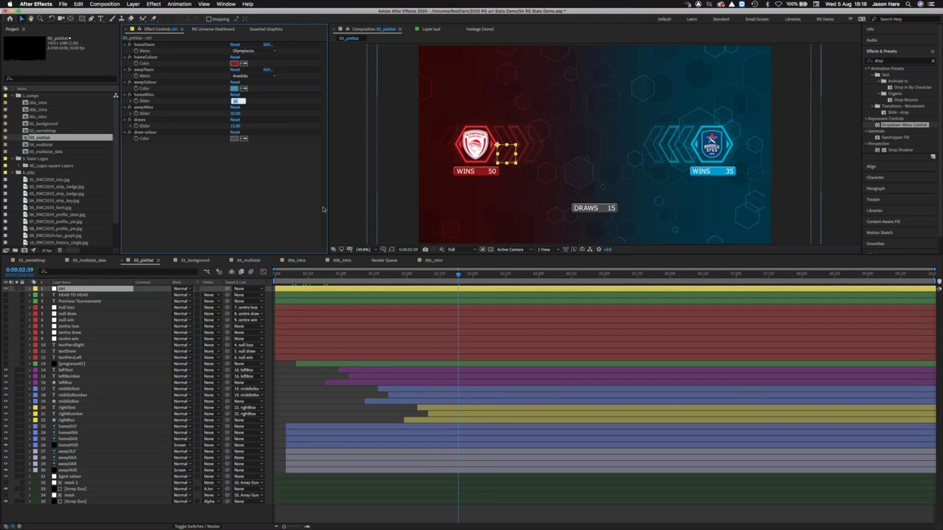
text(6)
key(Return)
click(66, 371)
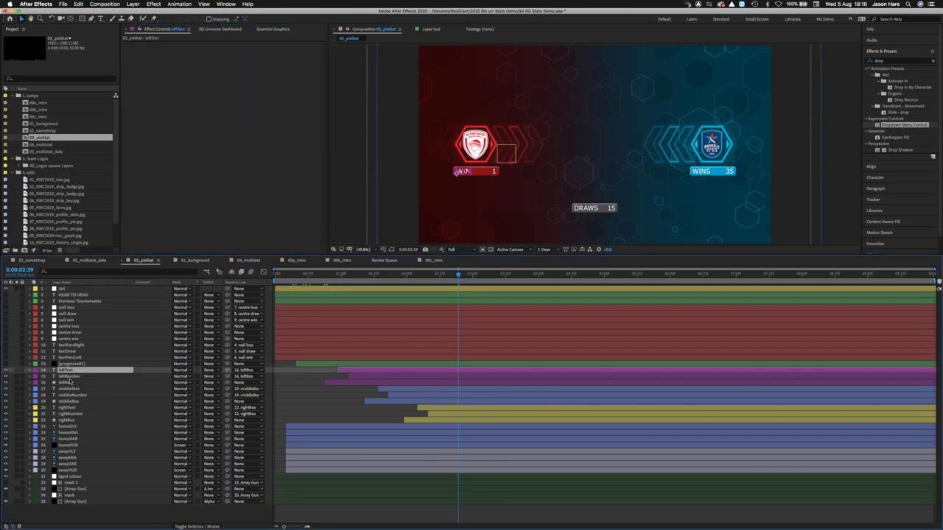
Add a line to leftText's Source Text expression choosing WIN or WINS by the win count.
key(e)
key(e)
click(286, 383)
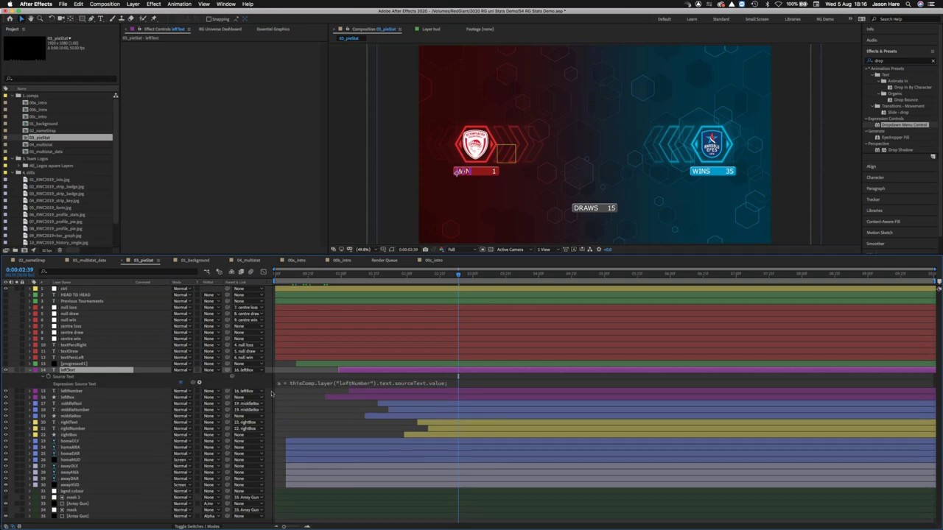
text(if (x==1) "WIN" else "WINS")
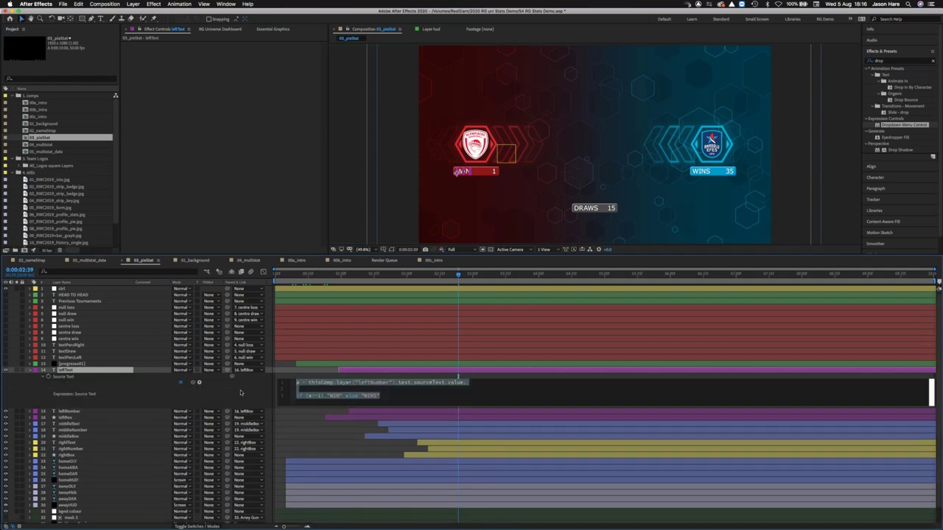
click(239, 392)
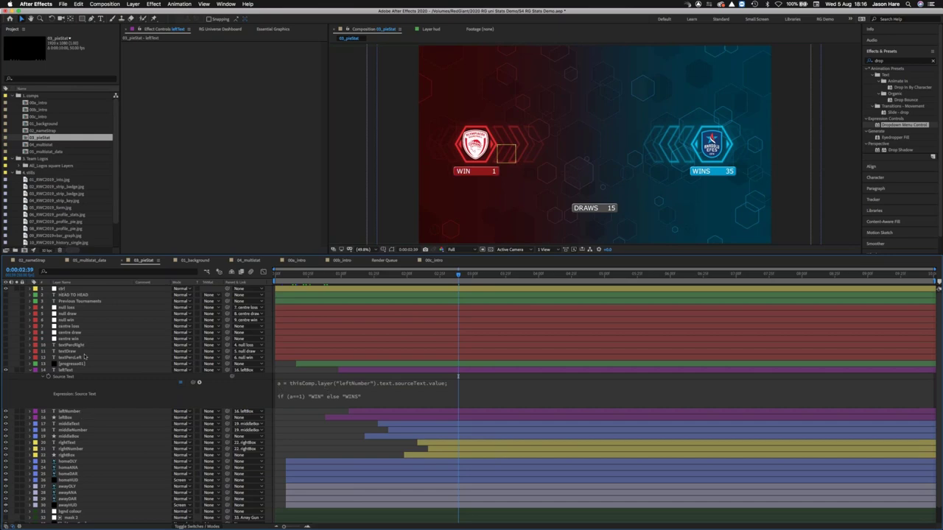
Edit leftNumber's expression to round the homeWins slider multiplied by its own Slider Control.
click(69, 411)
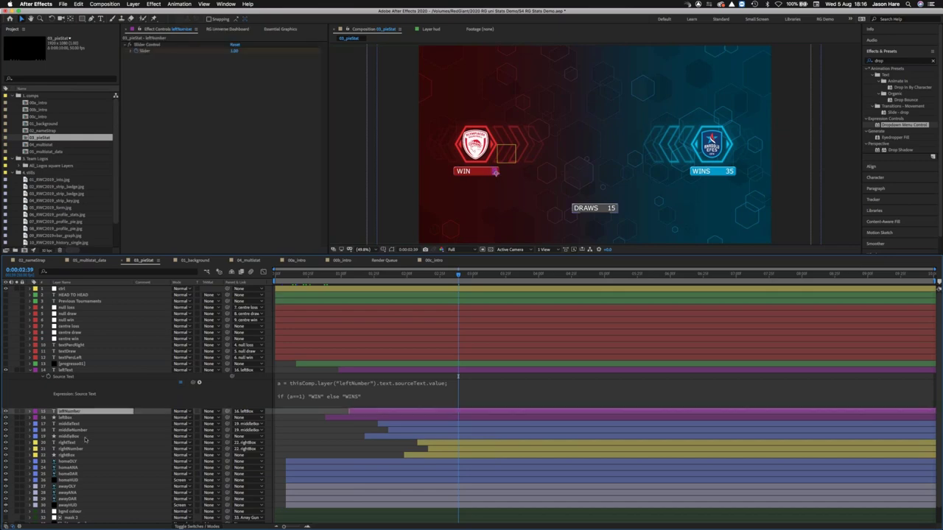
key(e)
key(e)
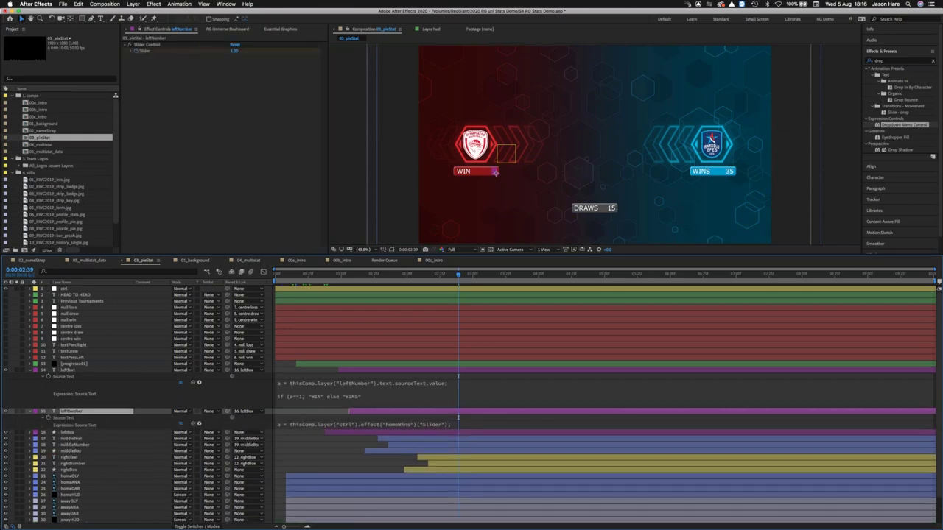
click(291, 427)
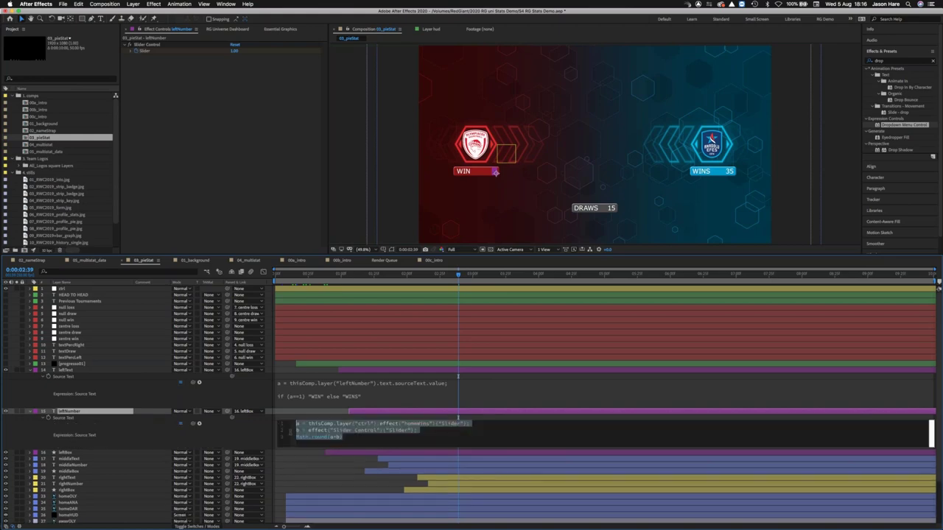
click(255, 439)
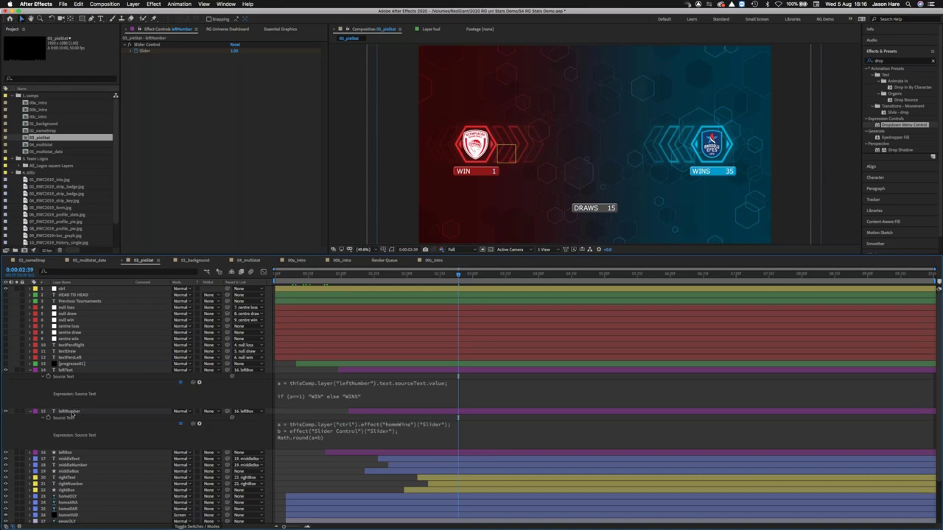
click(73, 411)
click(63, 288)
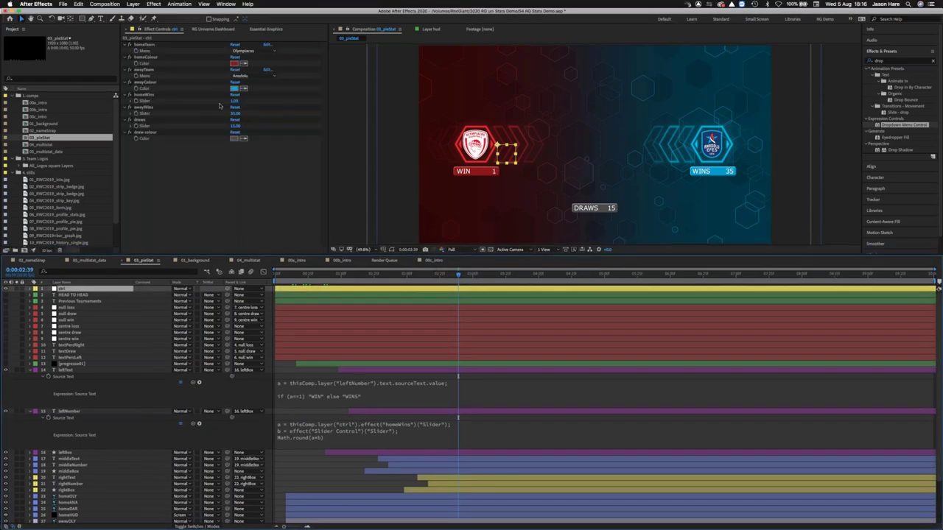
Raise ctrl's homeWins slider to about 19.6 so the red box reads 'WINS 20'.
click(235, 101)
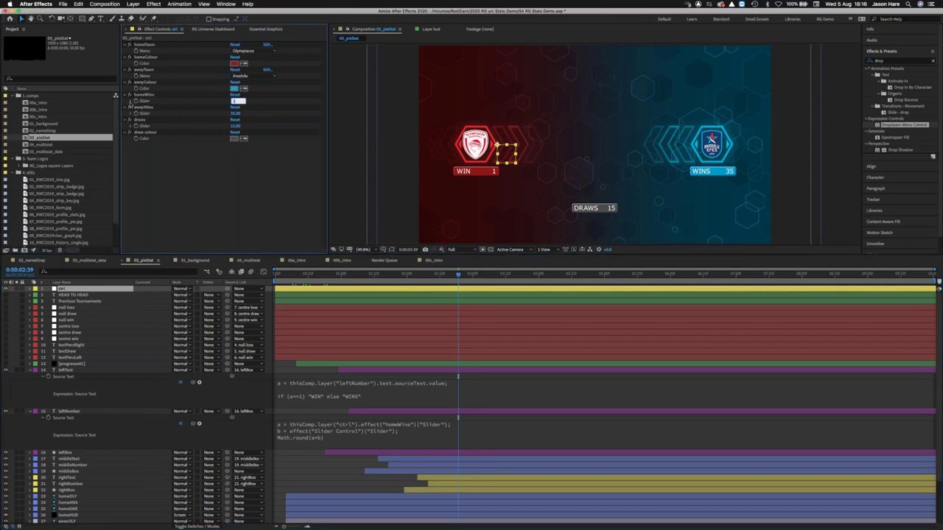
click(130, 101)
drag(143, 111, 175, 111)
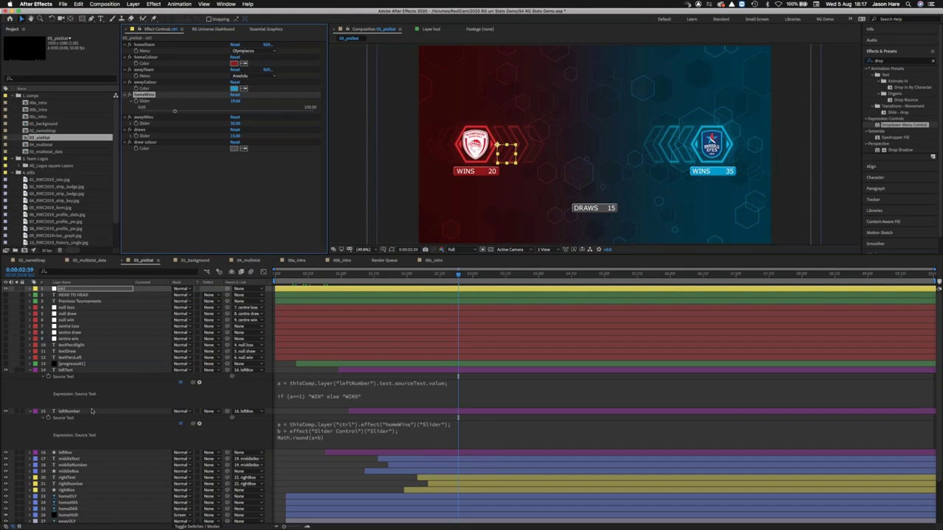
click(94, 413)
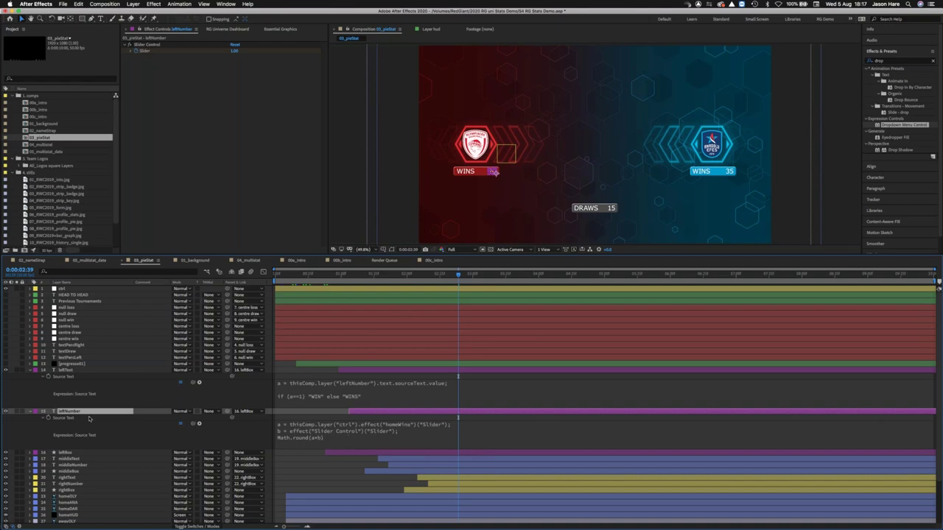
key(u)
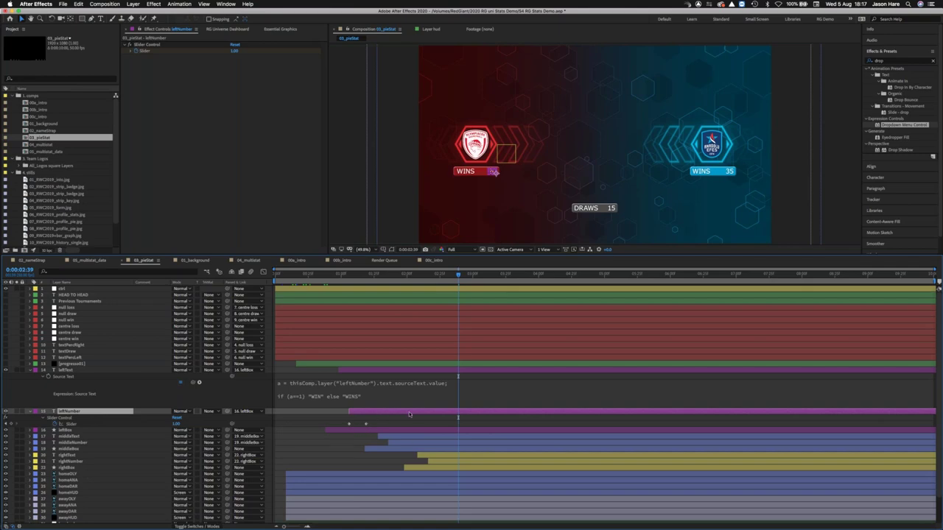
mouse_move(361, 276)
mouse_down()
mouse_move(350, 277)
mouse_move(367, 274)
mouse_up()
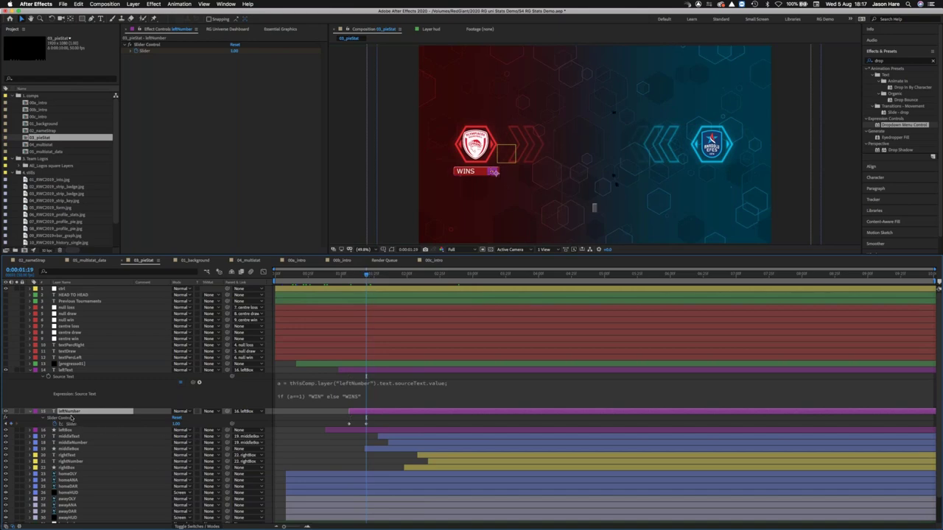
key(e)
key(e)
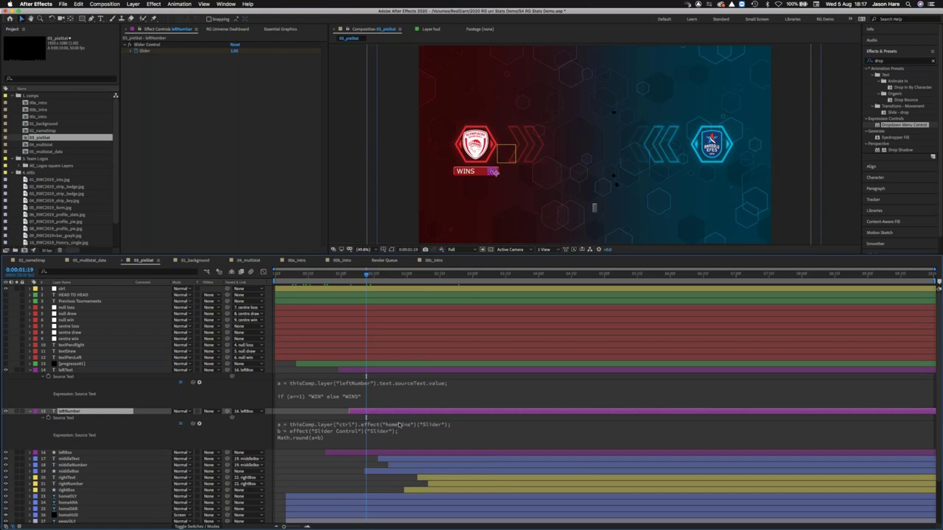
click(74, 289)
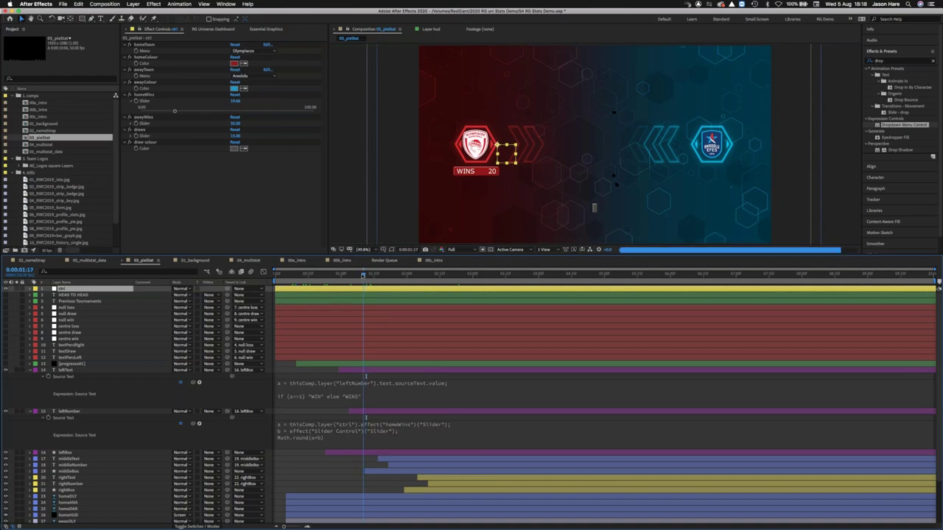
mouse_move(366, 276)
mouse_down()
mouse_move(352, 275)
mouse_move(372, 279)
mouse_up()
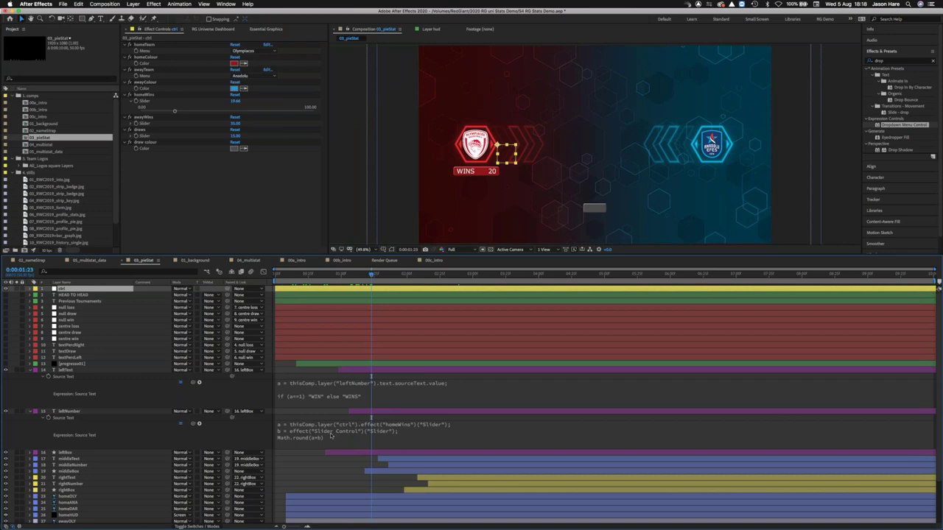
click(73, 371)
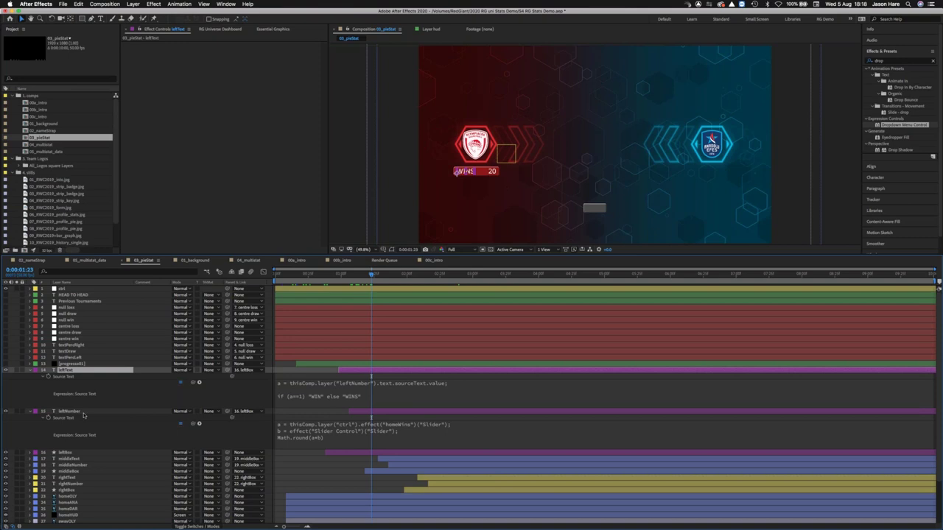
Test the homeWins slider at 0, 1 and 3 to check the WIN/WINS label.
click(97, 289)
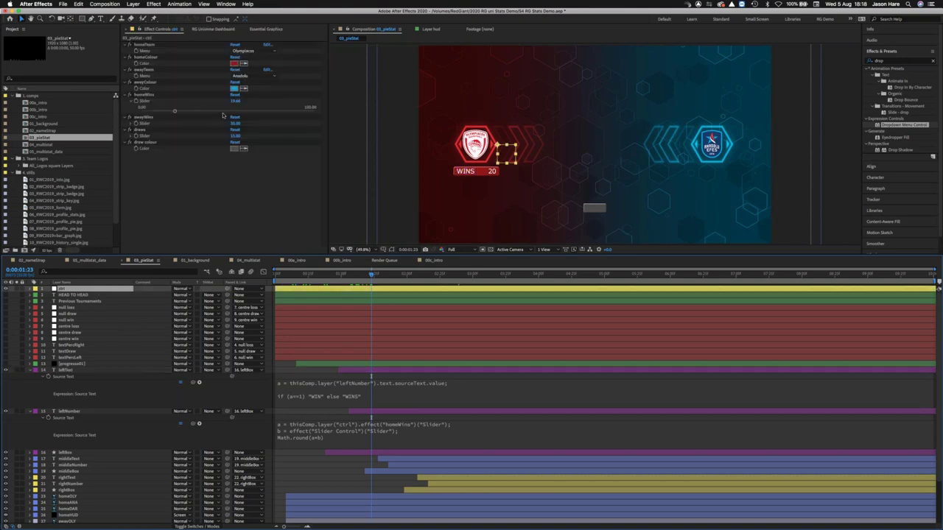
drag(235, 102, 179, 127)
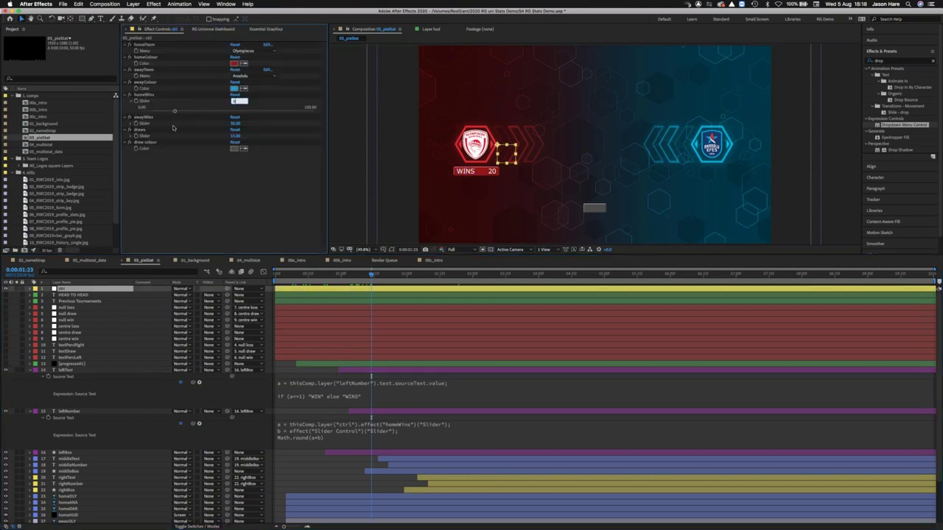
click(235, 101)
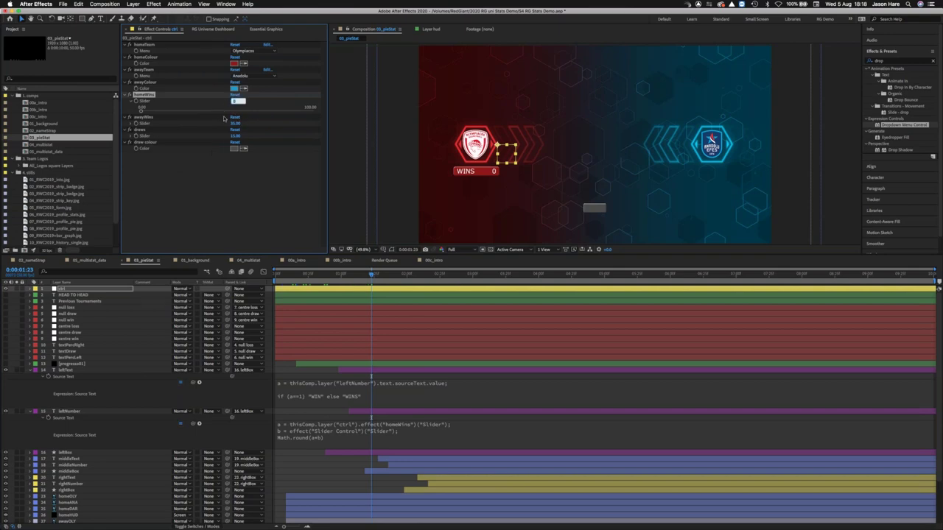
text(1)
key(Return)
click(232, 101)
text(3)
key(Return)
Collapse the leftText and leftNumber layers and play a preview of the animation.
click(31, 370)
key(u)
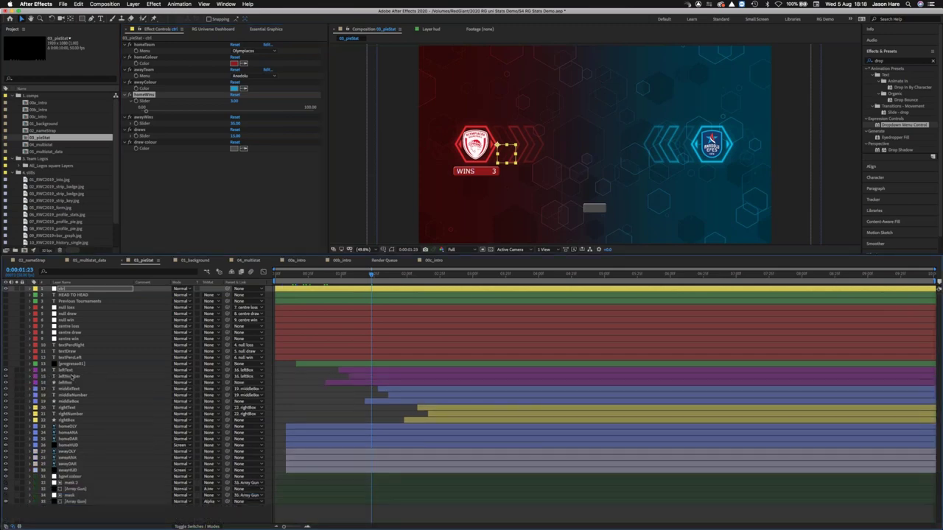
key(space)
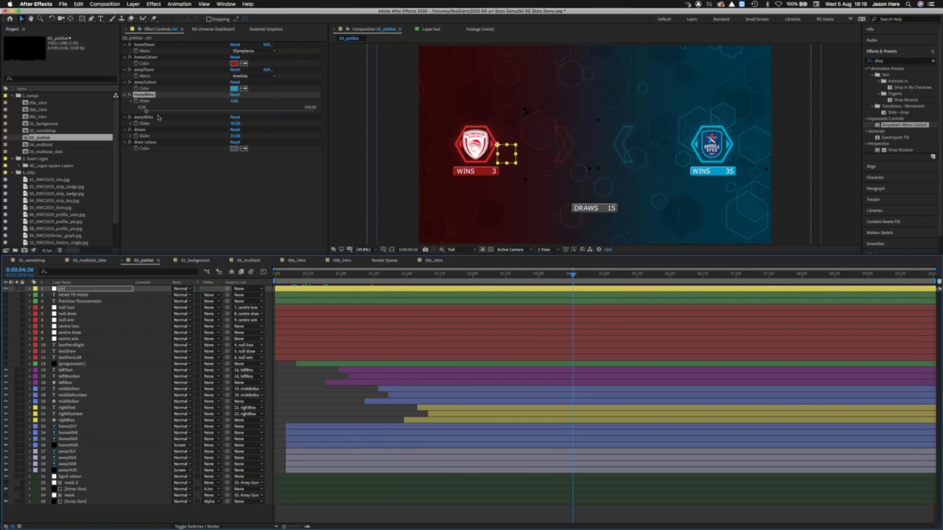
Set the ctrl sliders to 20 home wins, 20 away wins and 10 draws.
drag(147, 110, 181, 111)
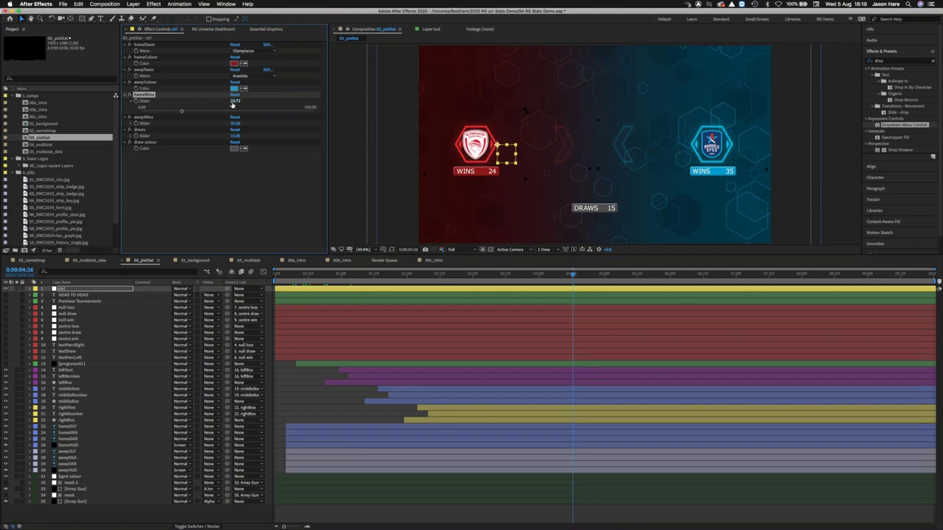
click(234, 101)
text(20)
key(Return)
click(234, 123)
text(20)
key(Return)
click(234, 135)
text(10)
key(Return)
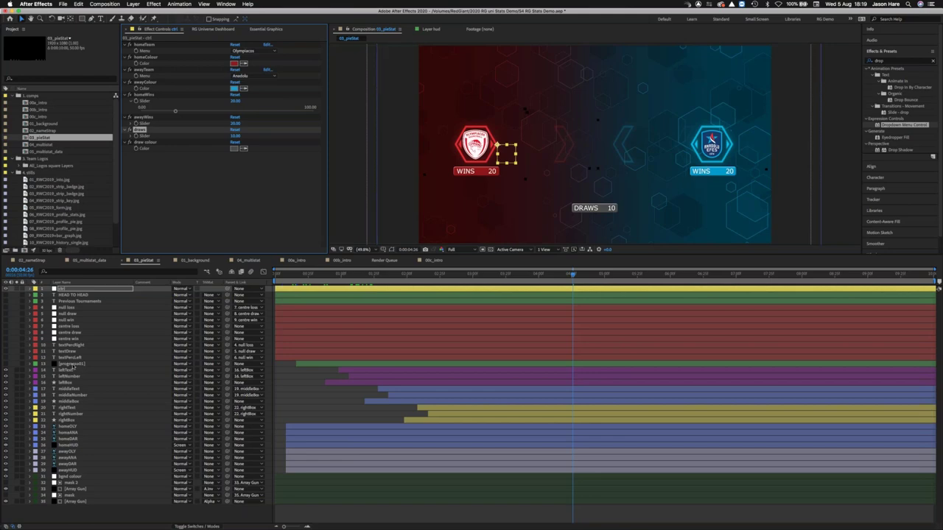
click(72, 365)
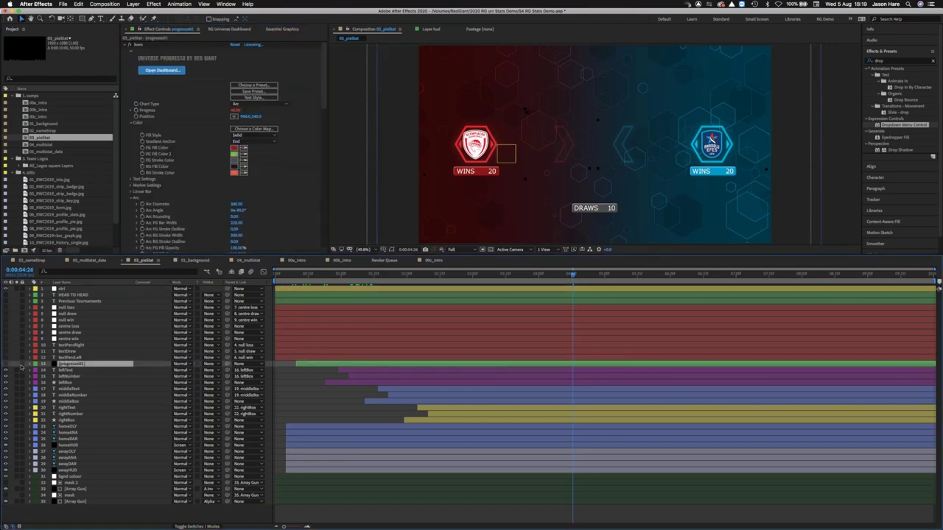
Browse the Progresso presets in the RG Universe Dashboard and make the progress01 donut chart visible.
click(254, 86)
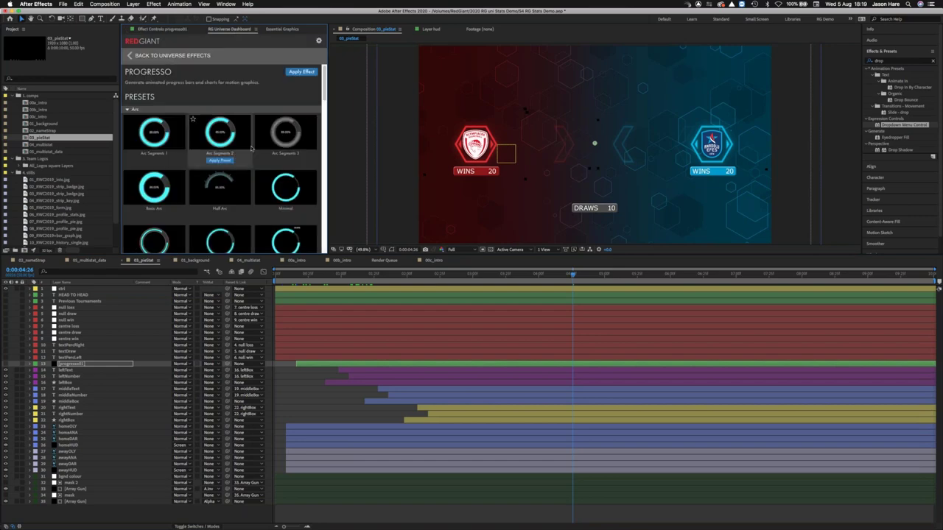
key(grave)
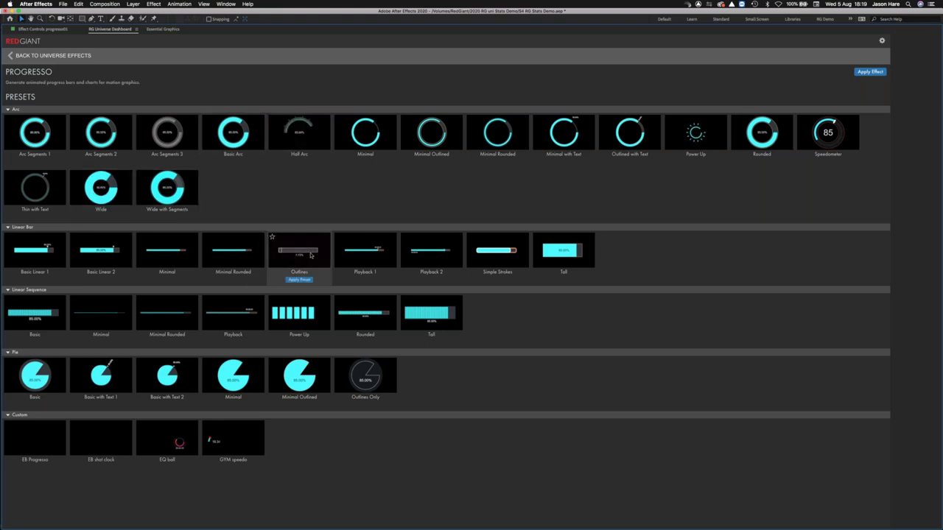
key(grave)
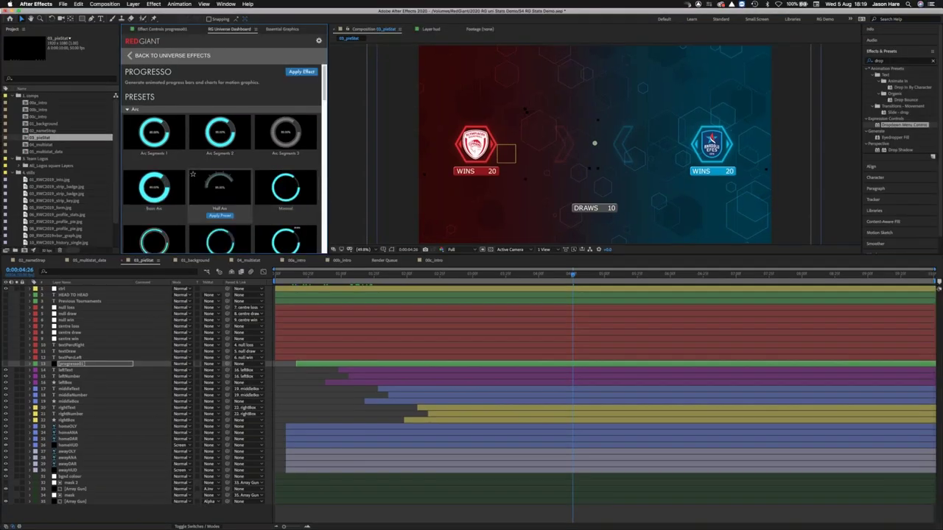
click(6, 364)
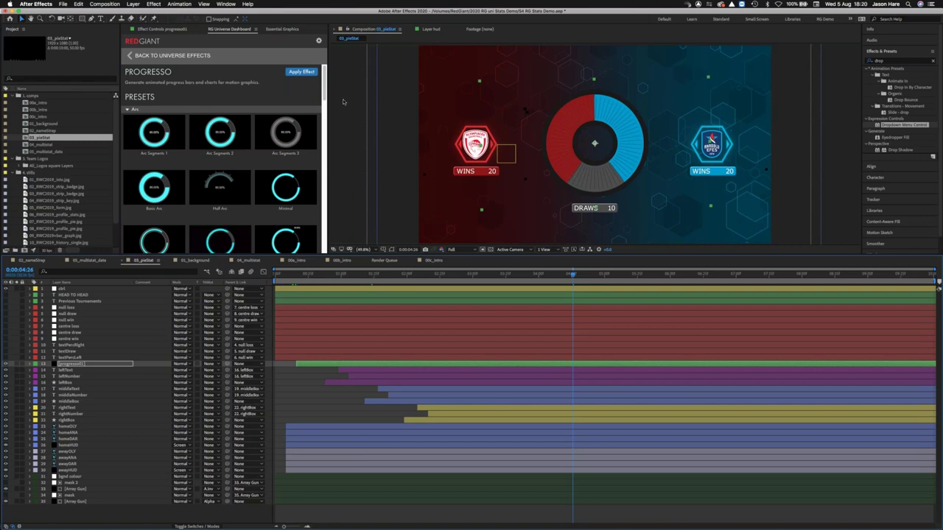
Toggle the draw and away-win slice effects off and on, then reveal progress01's keyframed properties.
click(176, 30)
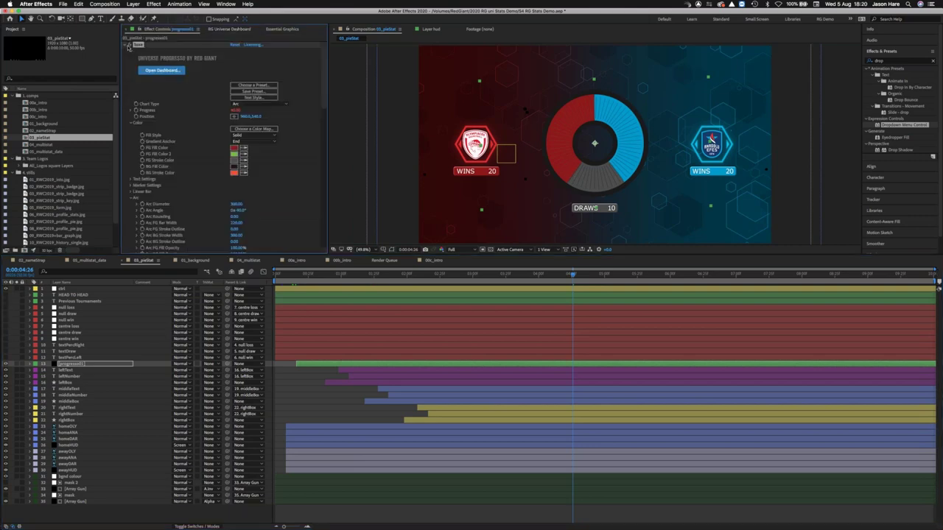
click(126, 45)
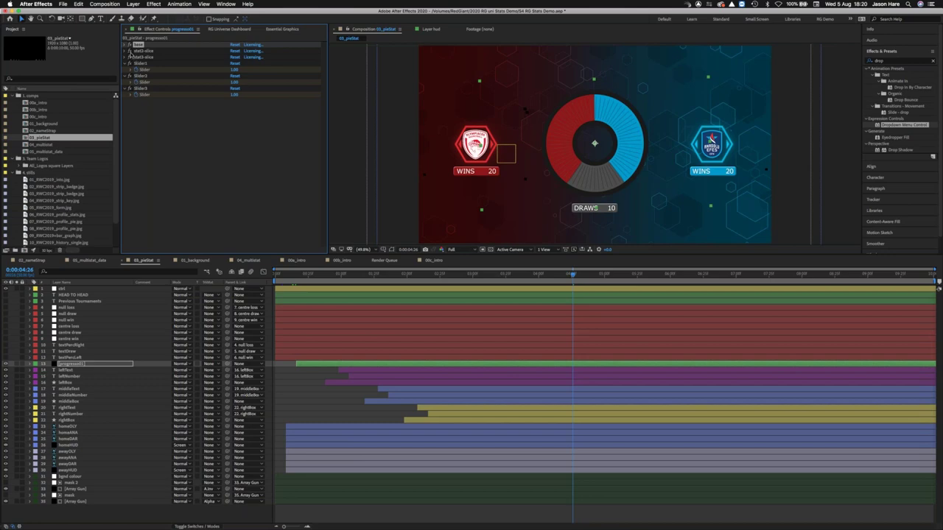
click(129, 51)
click(129, 58)
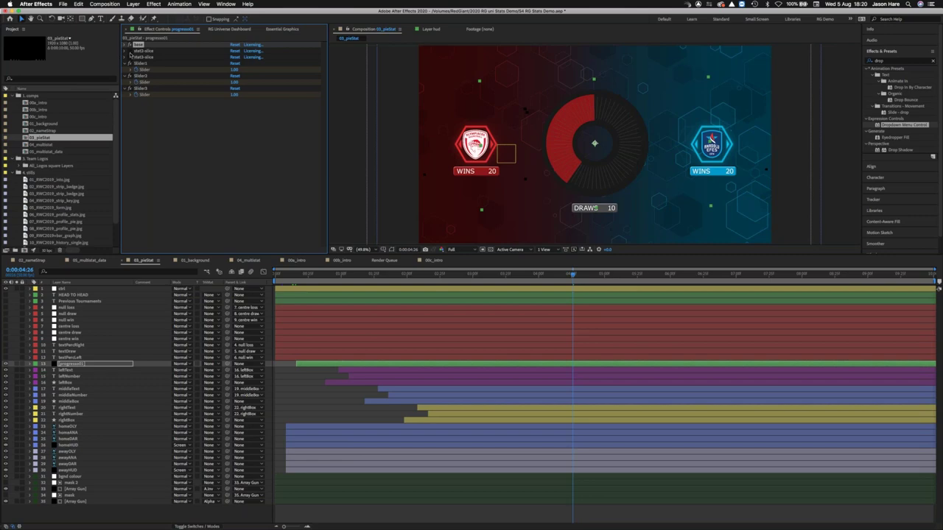
click(129, 50)
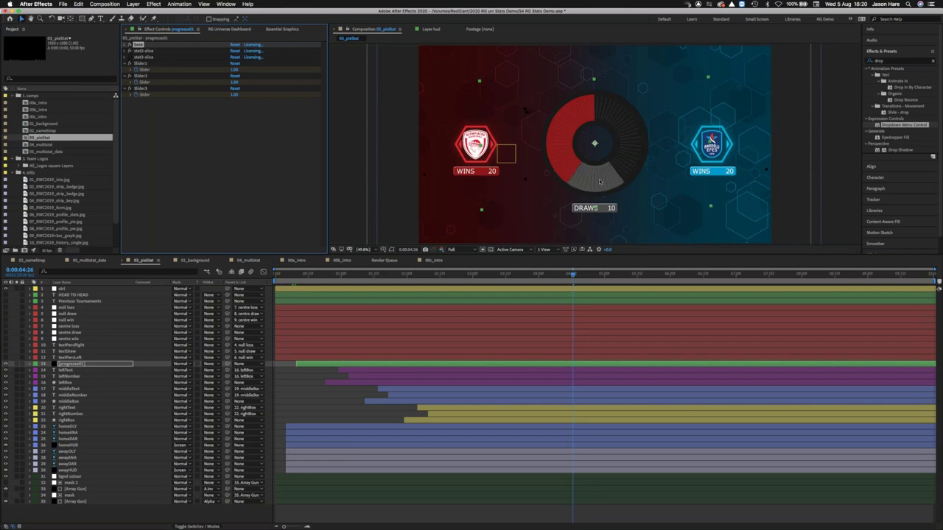
click(130, 56)
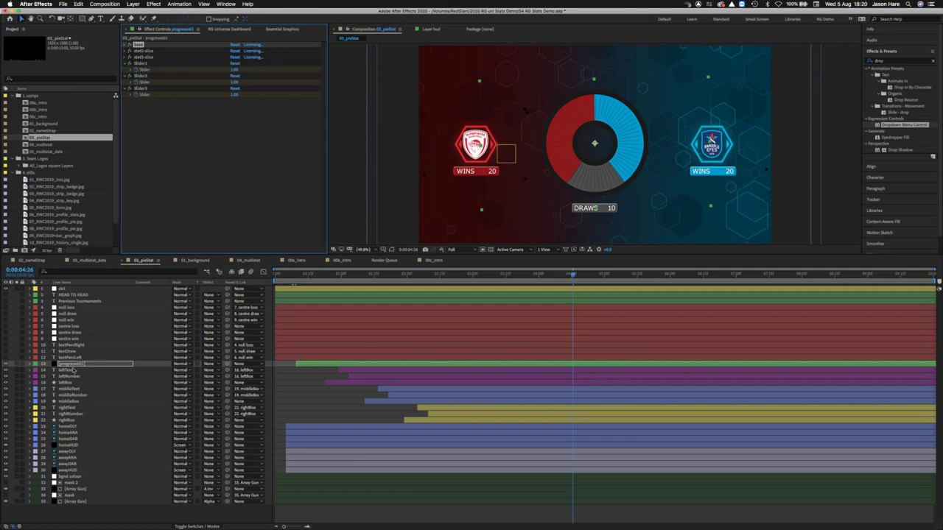
key(u)
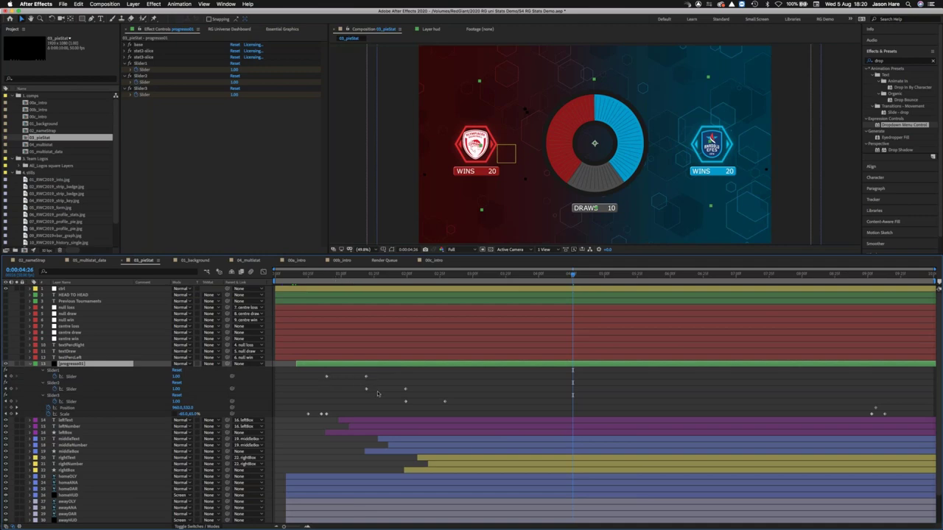
Scrub through the pie build-on animation, step back two frames, and reveal progress01's slice expressions.
click(326, 274)
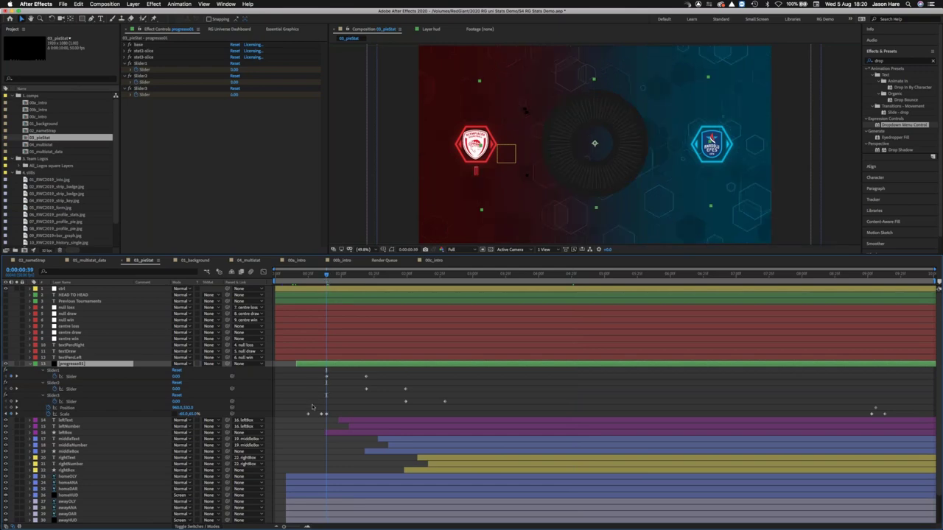
click(318, 274)
drag(324, 276, 337, 380)
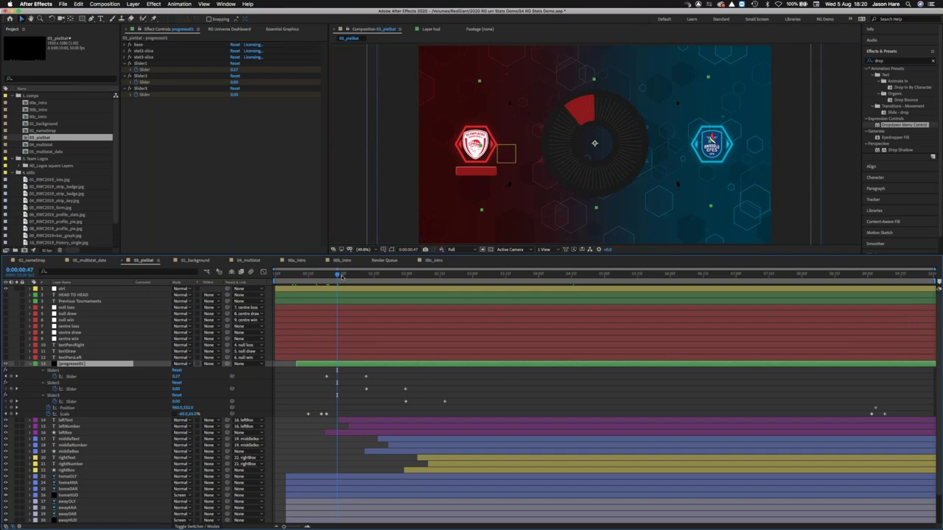
drag(341, 276, 391, 277)
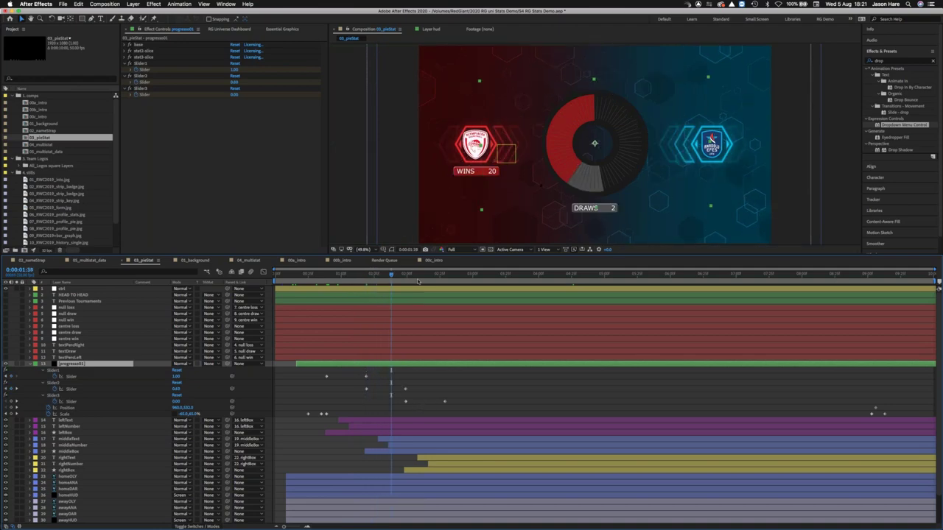
drag(409, 274, 428, 277)
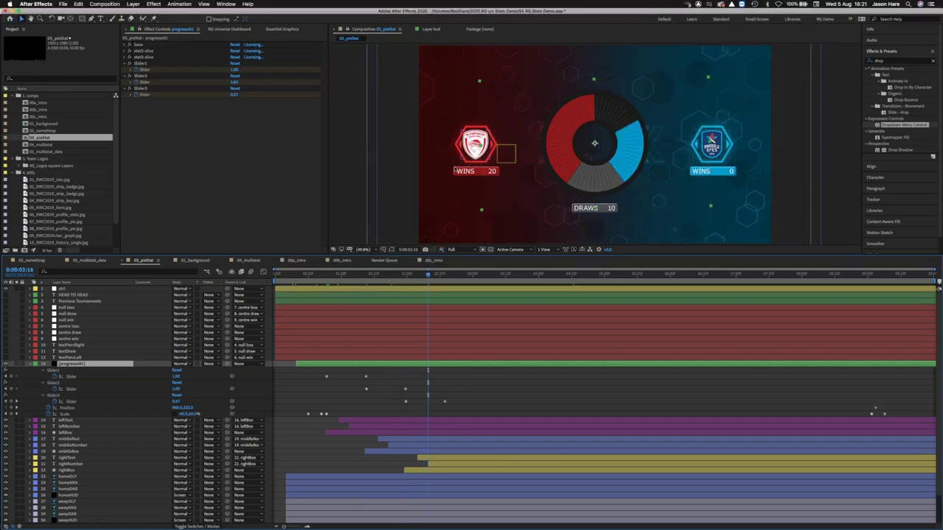
key(Page_Up)
key(Page_Up)
key(e)
key(e)
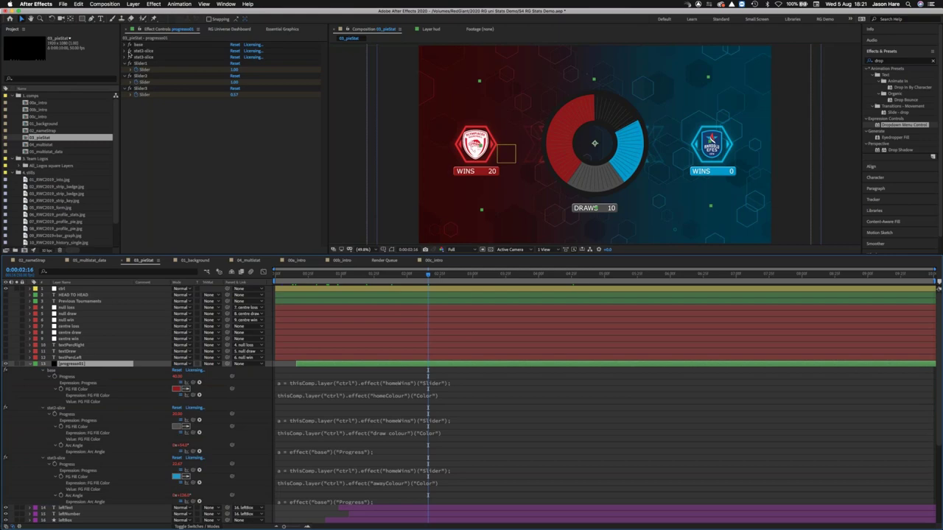
Collapse Slider1–3, expand the base progress effect, and show the Essential Graphics team and colour settings.
click(126, 64)
click(126, 69)
click(127, 76)
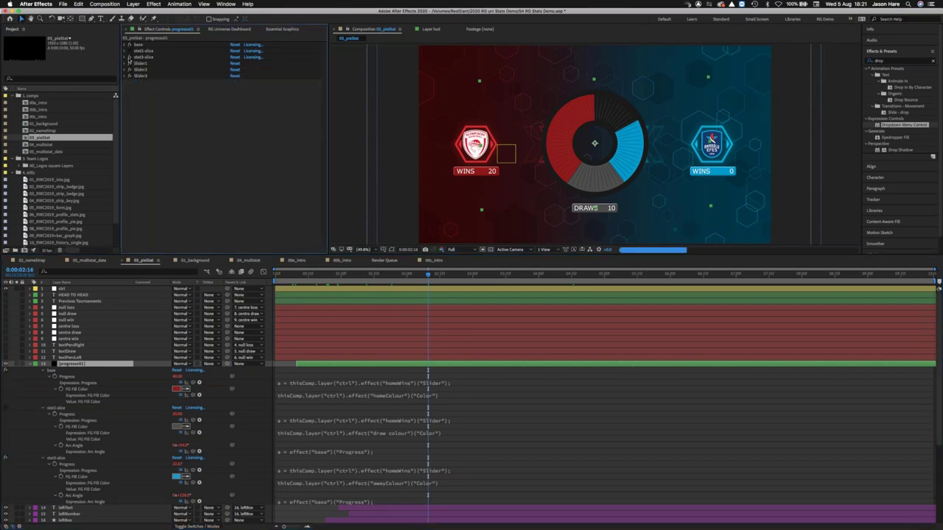
click(125, 45)
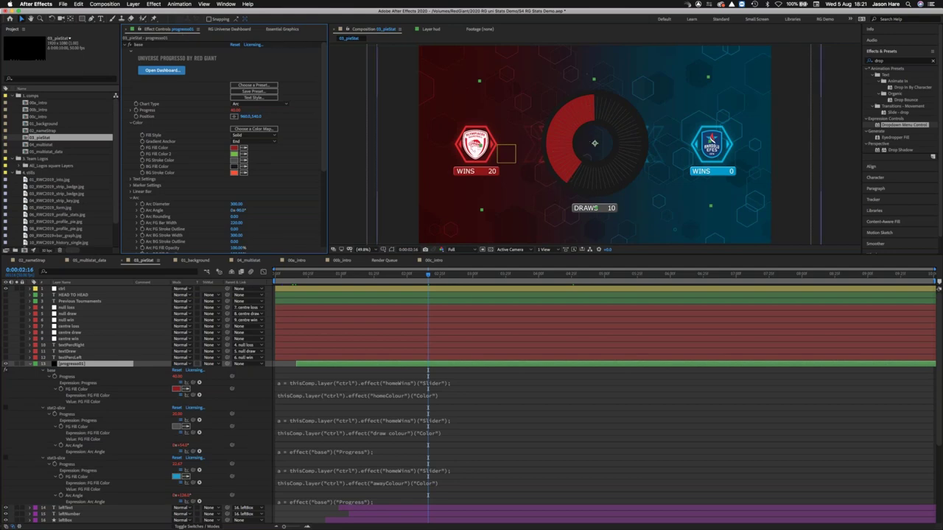
click(278, 29)
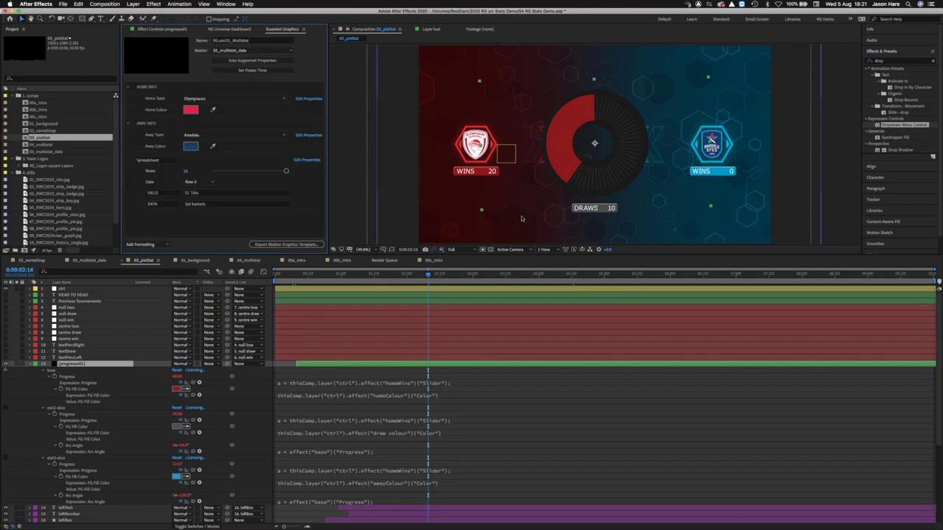
Replace the base slice's Progress expression with a/(a+b+c)*100 + Slider1, computing the home-win percentage.
click(75, 378)
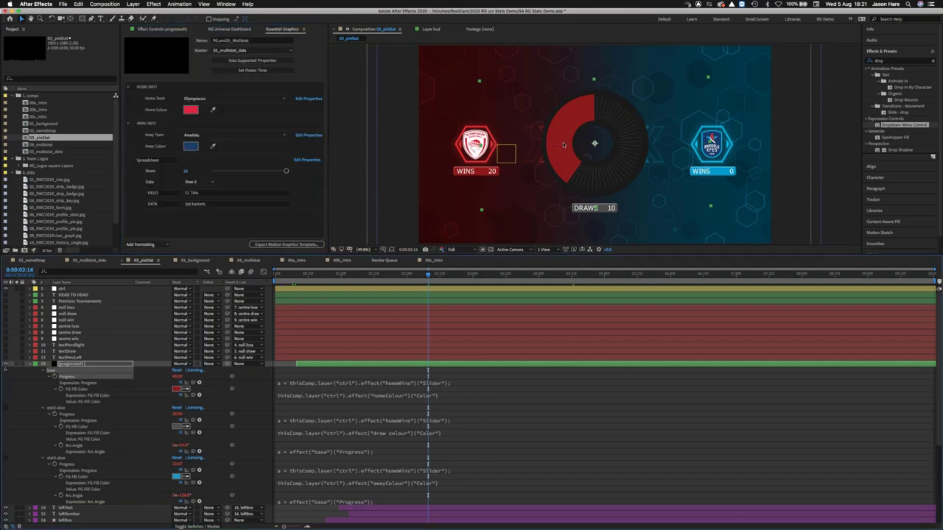
click(278, 384)
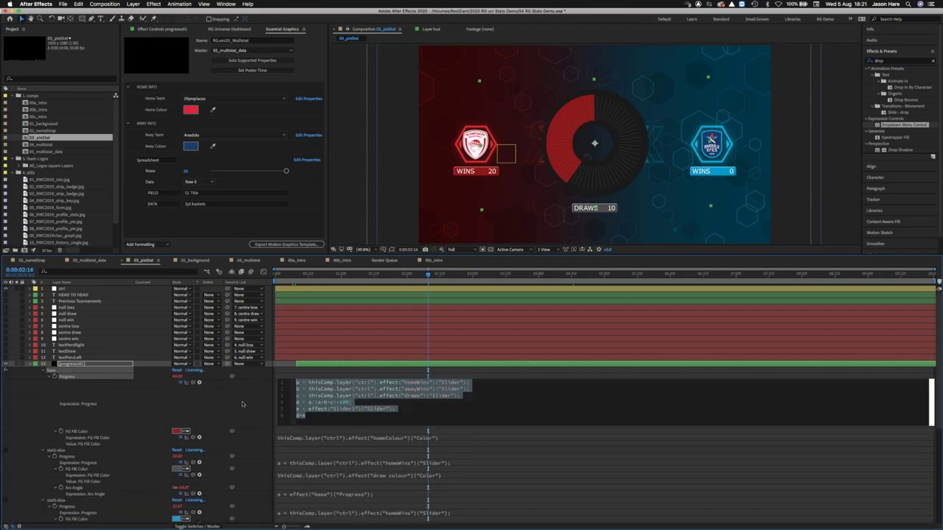
click(245, 403)
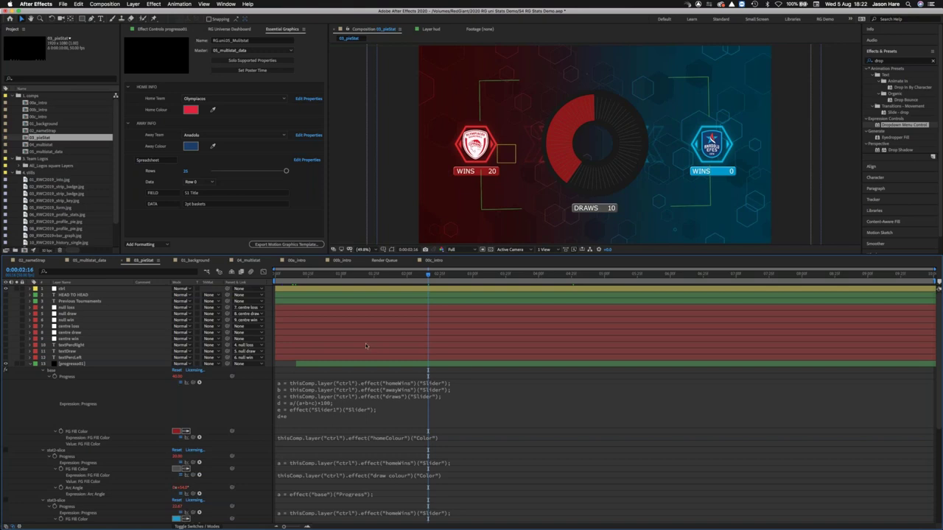
click(70, 289)
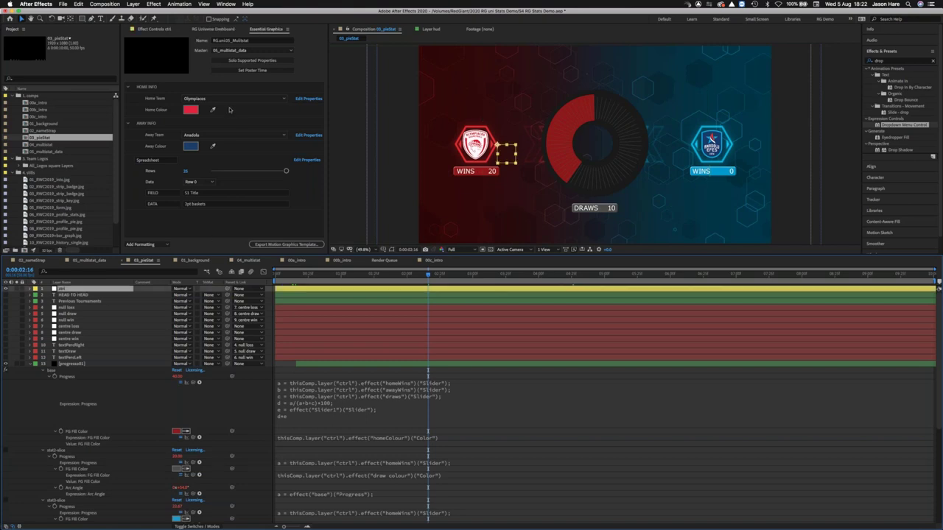
click(159, 30)
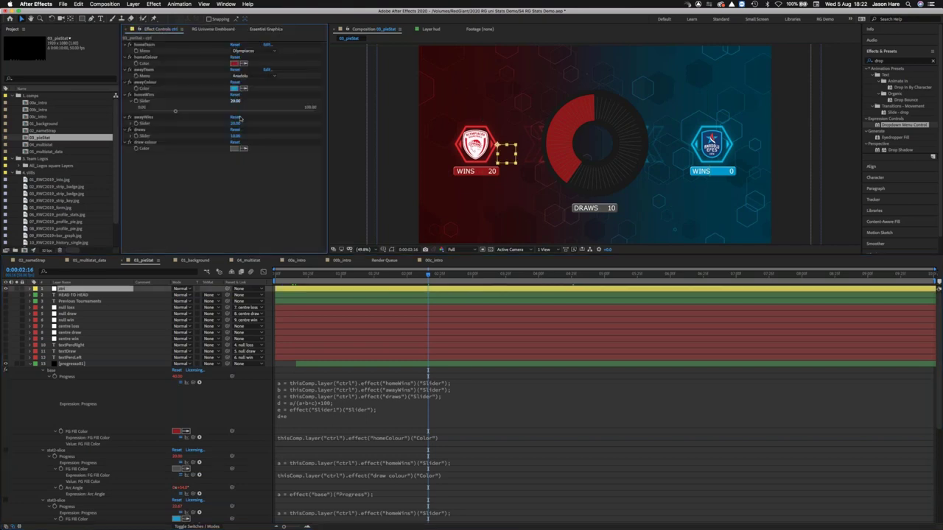
click(132, 101)
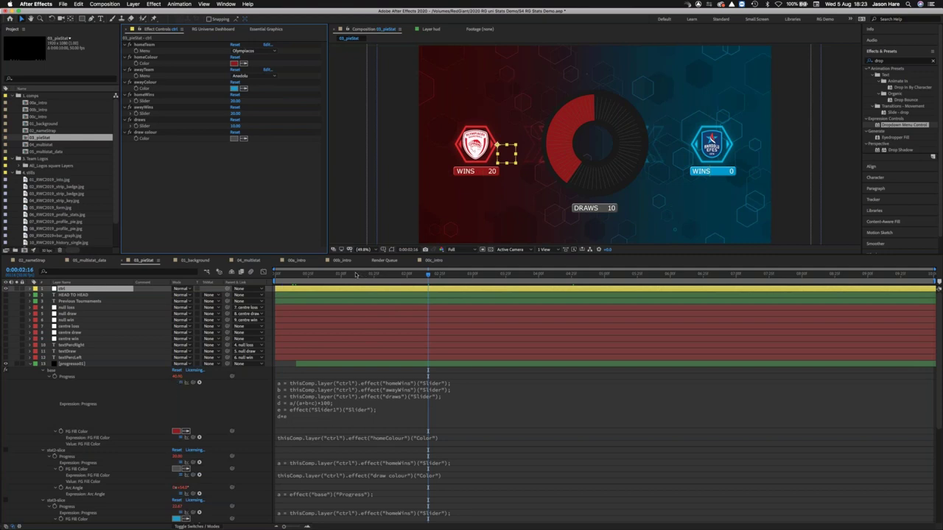
key(space)
drag(322, 275, 388, 275)
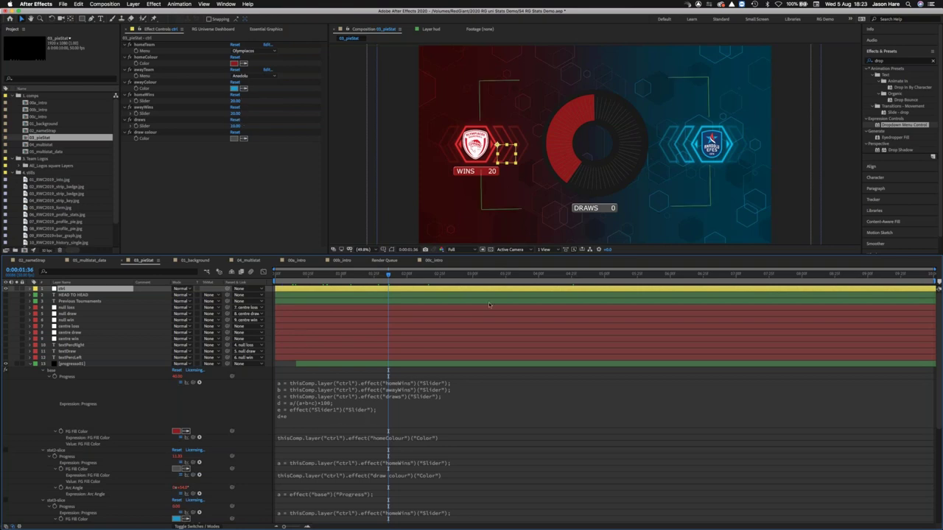
Collapse the base effect and draw-slice fill properties and move to a later frame of the pie animation.
click(43, 371)
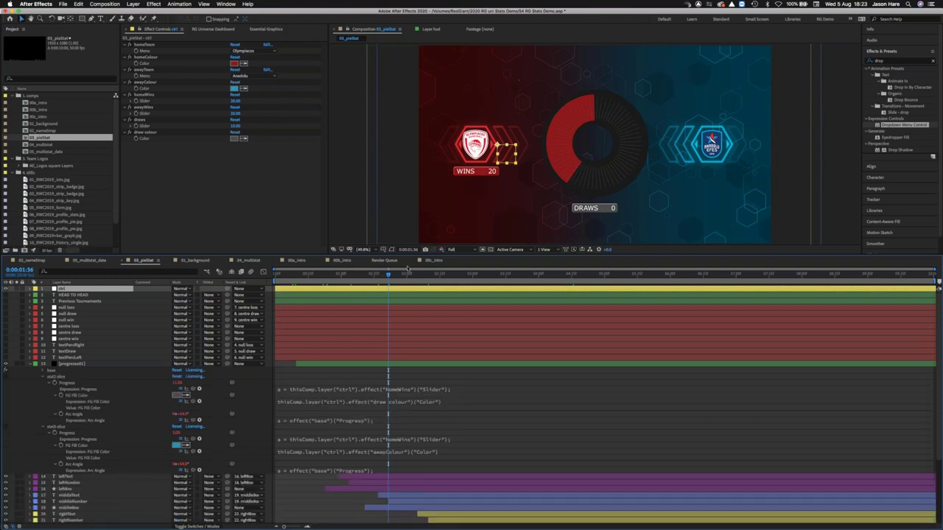
drag(391, 277, 411, 277)
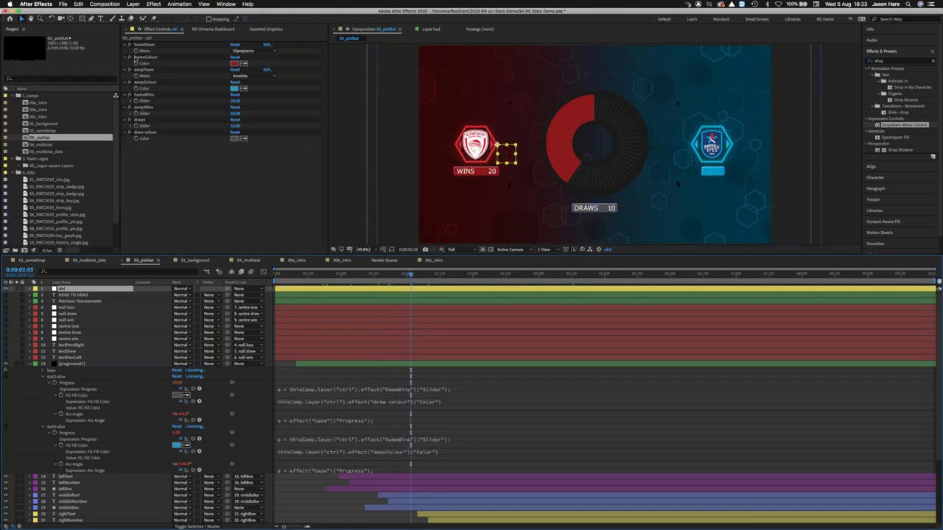
click(4, 380)
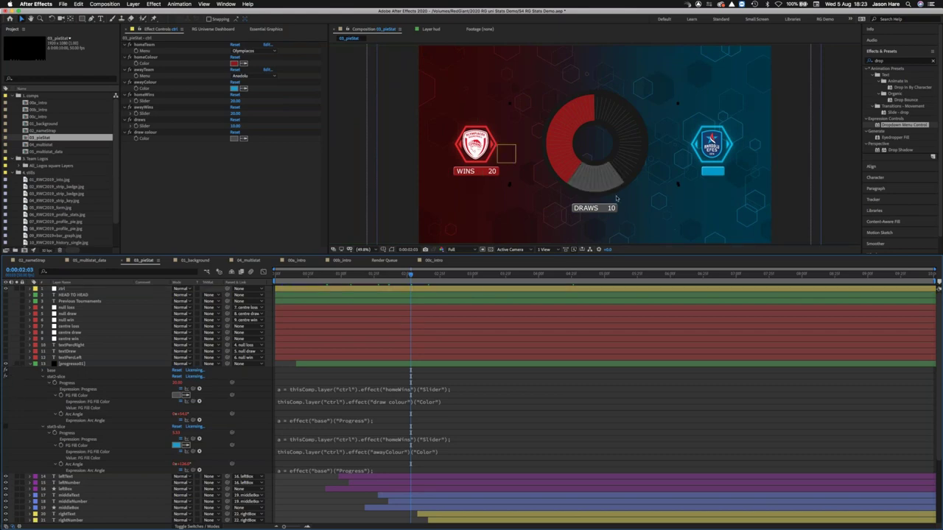
click(60, 396)
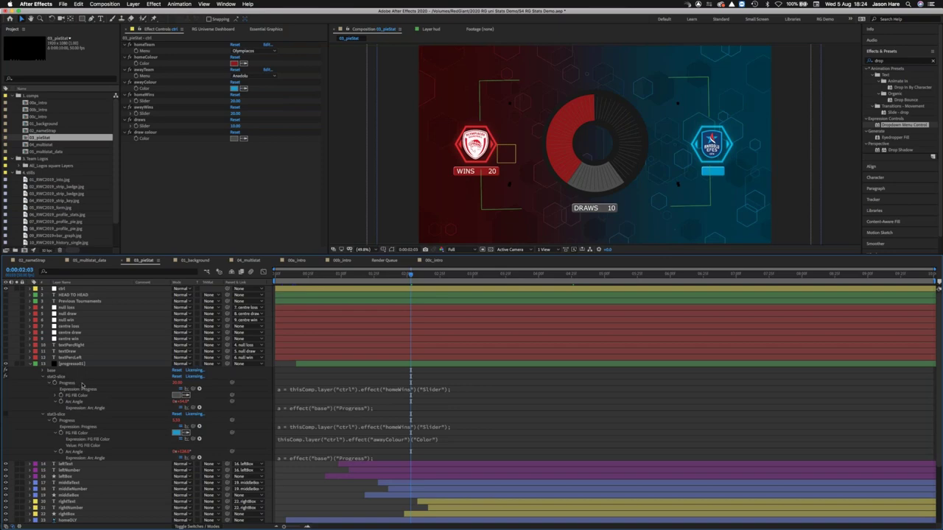
Set the draw slice's Progress to c/(a+b+c)*100 + Slider2 and Arc Angle to -90 + base Progress*3.6.
click(302, 389)
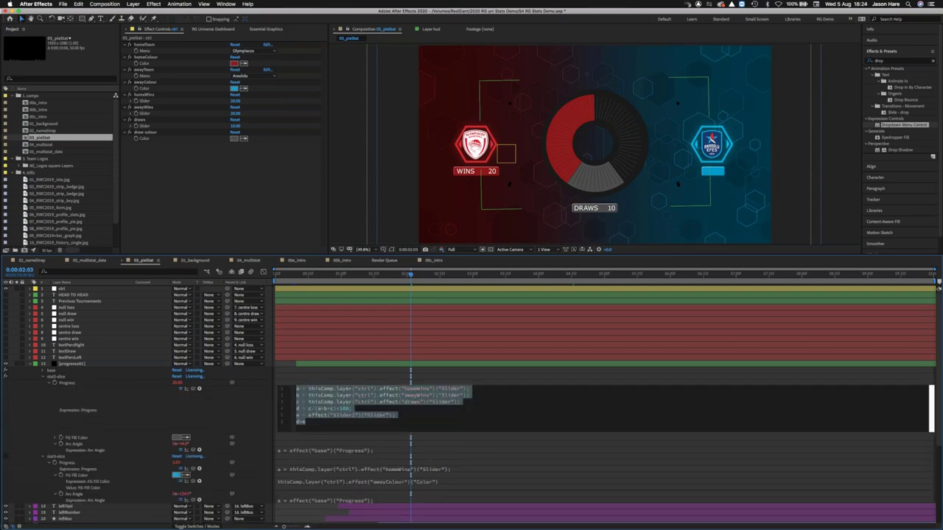
click(309, 413)
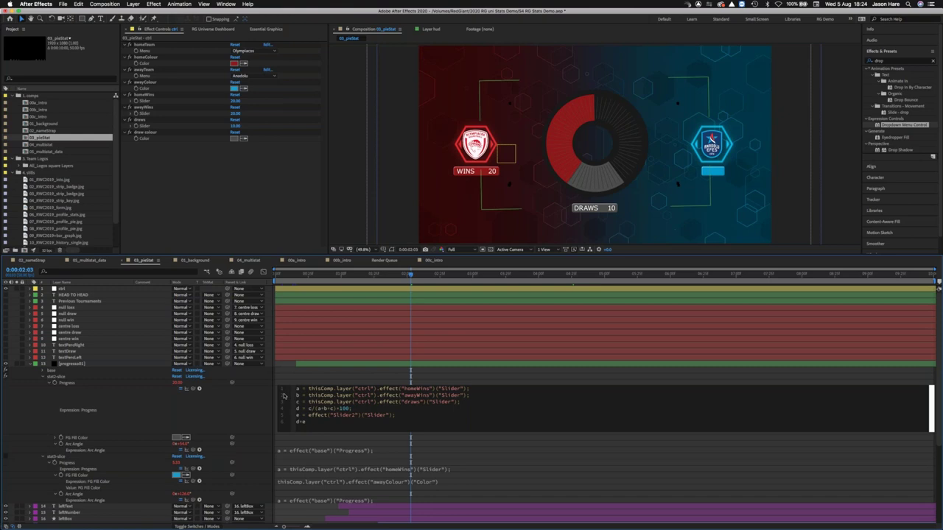
click(86, 446)
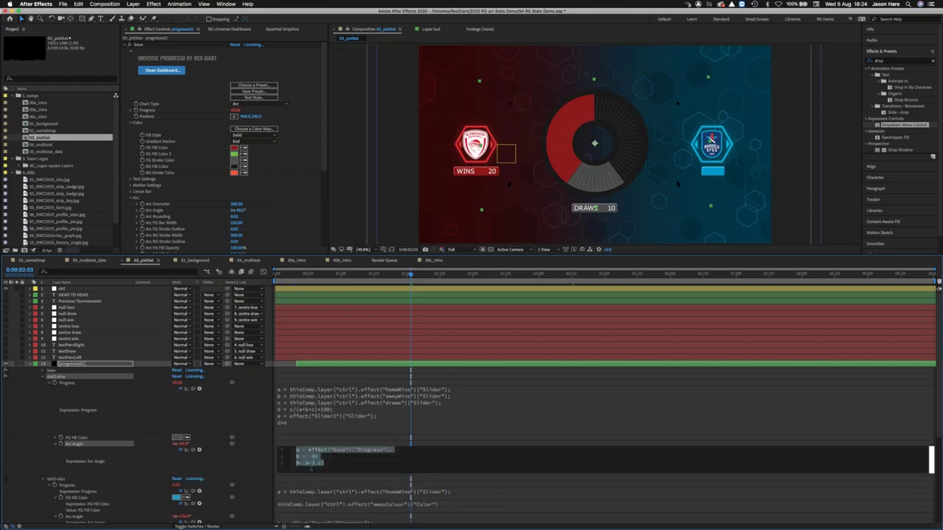
click(255, 461)
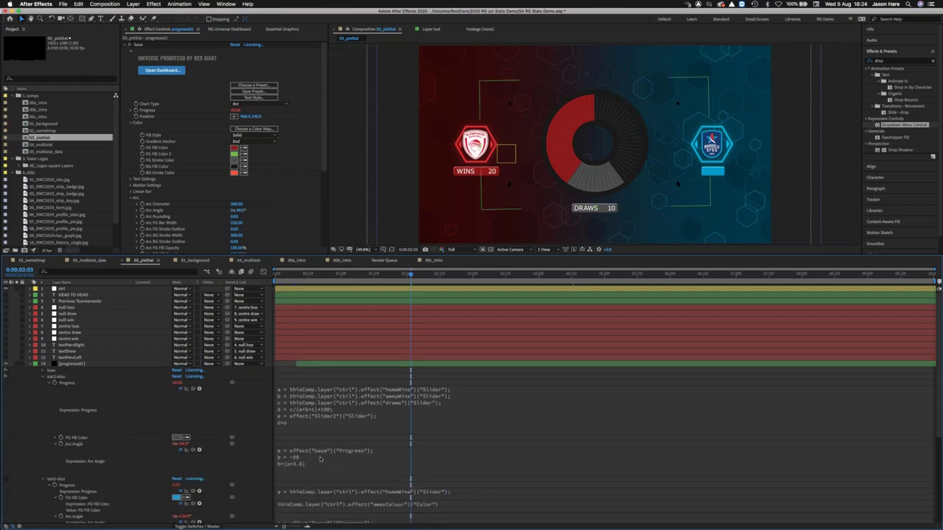
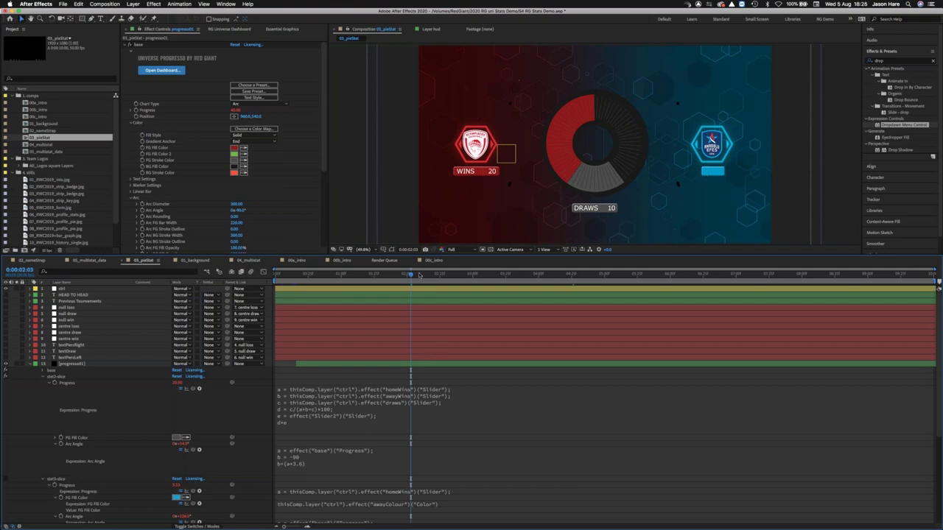
Preview the donut build, then show slot3-slice's Progress, FG Fill Color and Arc Angle expressions instead of slot2-slice's.
click(417, 274)
key(space)
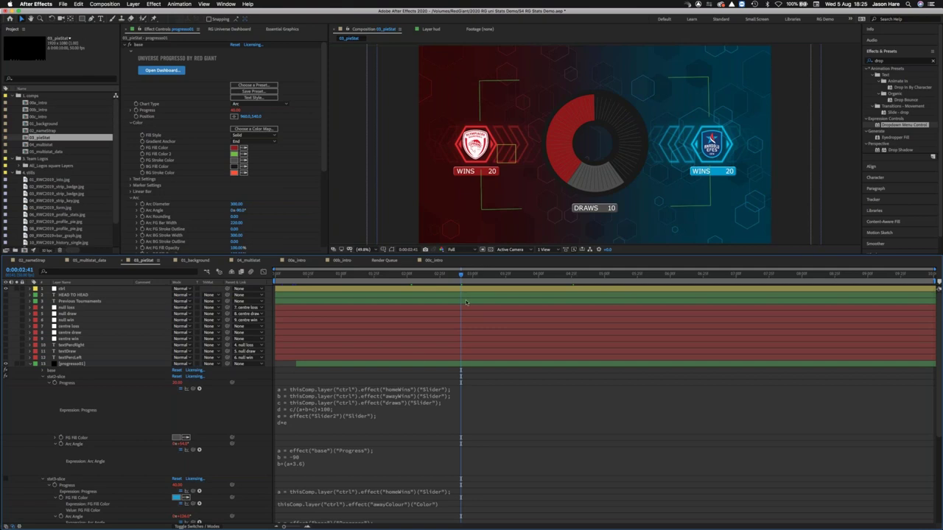
drag(446, 274, 335, 277)
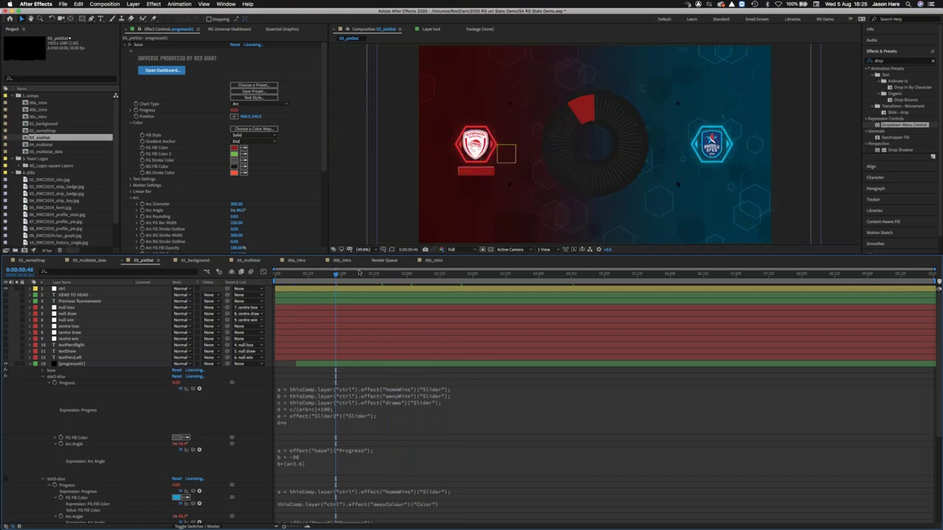
click(366, 275)
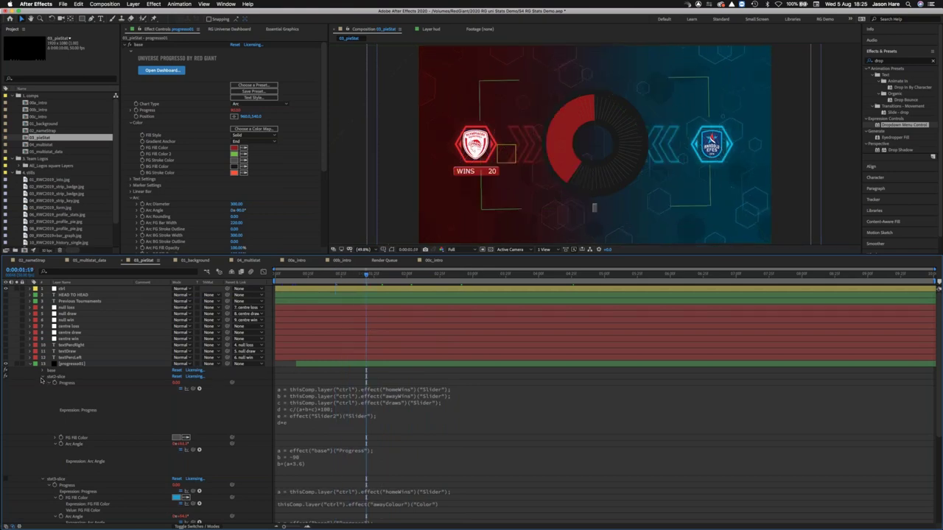
click(42, 377)
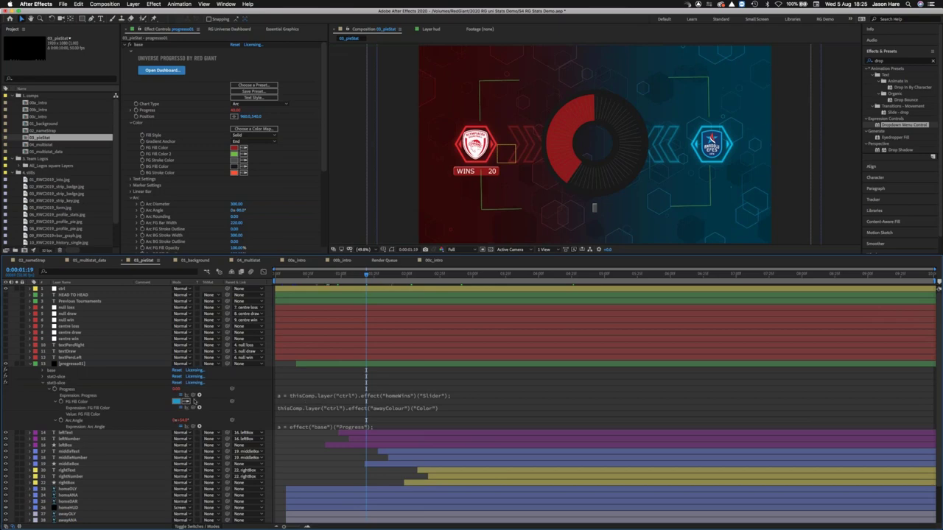
Inspect the third slice's Arc Angle expression and preview the donut to its completed frame.
click(287, 426)
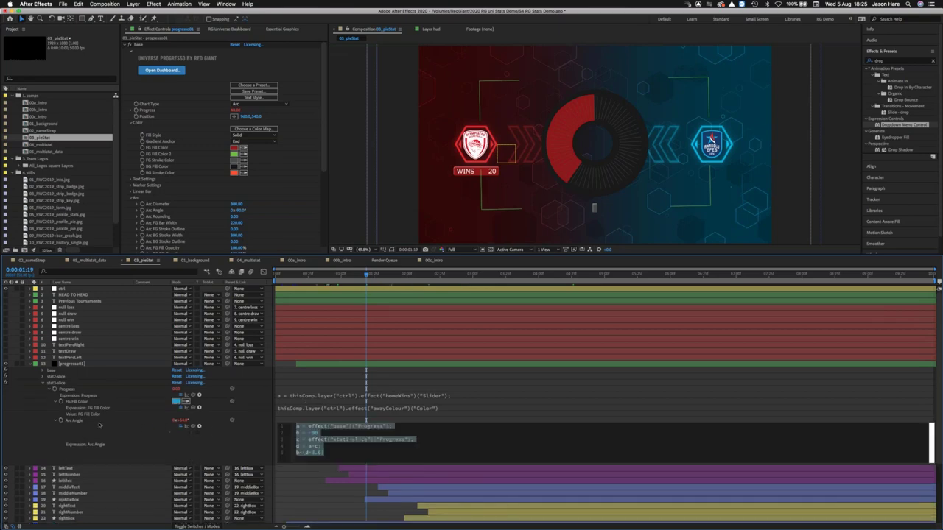
right_click(355, 435)
click(368, 457)
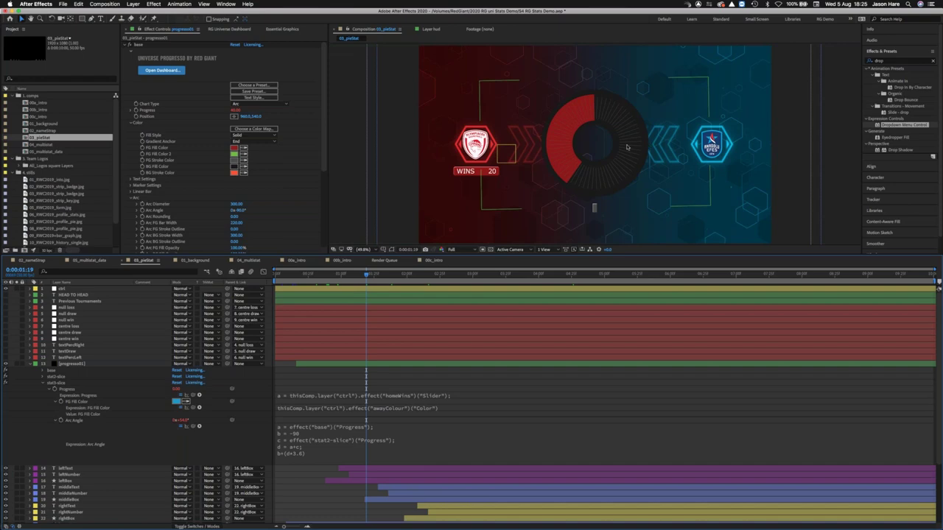
key(space)
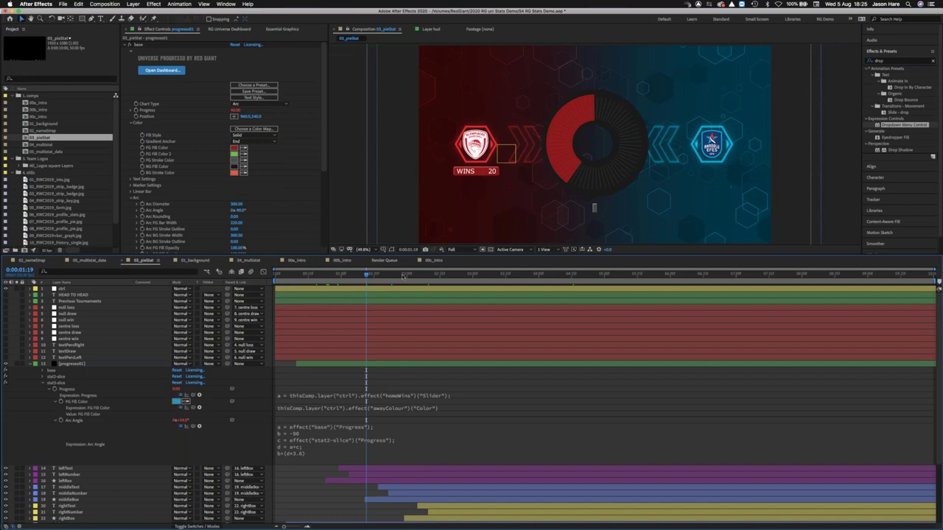
click(435, 274)
key(space)
key(space)
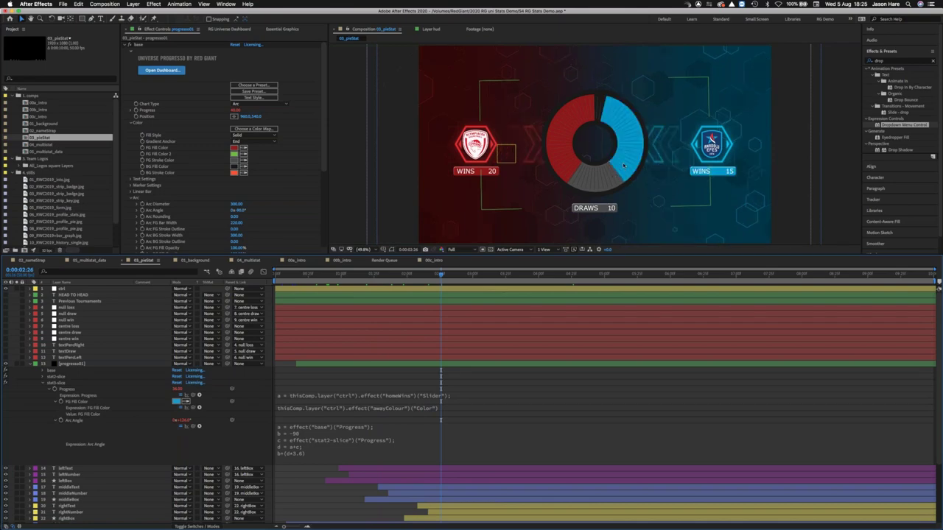
drag(441, 274, 465, 276)
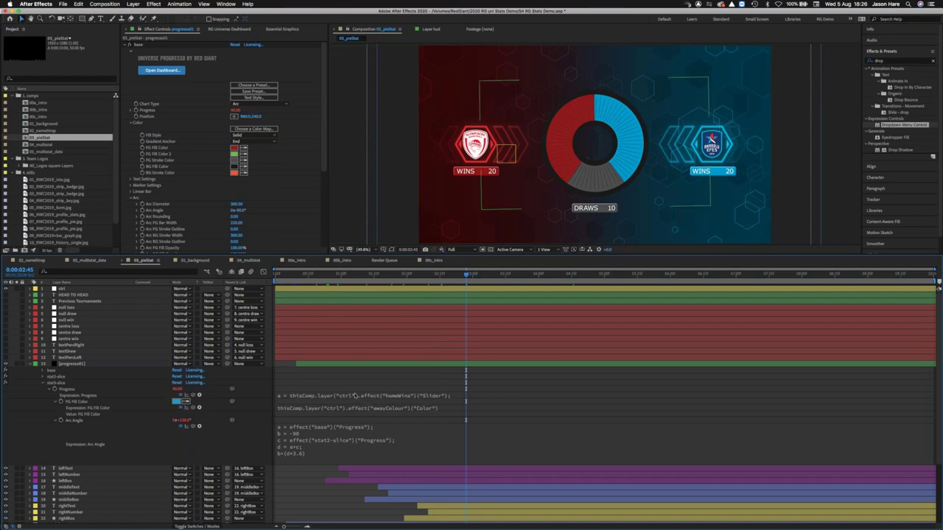
Paste the homeWins/awayWins/draws expression into slot3-slice's Progress and collapse the layer.
click(368, 396)
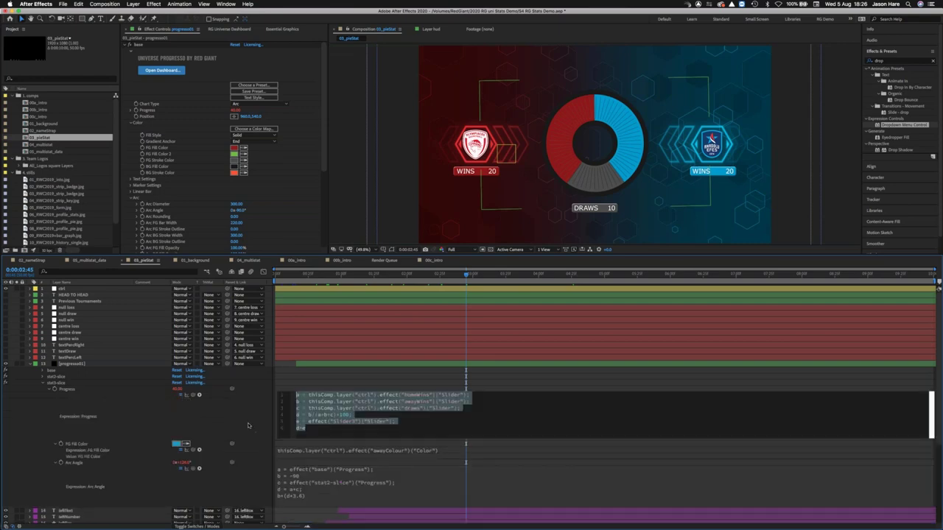
text(a = thisComp.layer("ctrl").effect("homeWins")("Slider"); b = thisComp.layer("ctrl").effect("awayWins")("Slider"); c = thisComp.layer("ctrl").effect("draws")("Slider"); d = b/(a+b+c)*180; e = effect("Slider3")("Slider"); d+e)
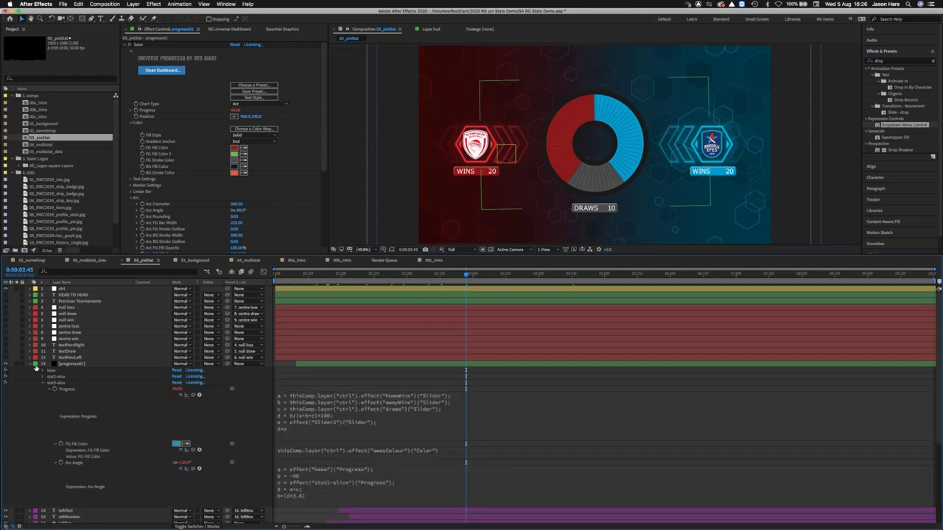
click(30, 364)
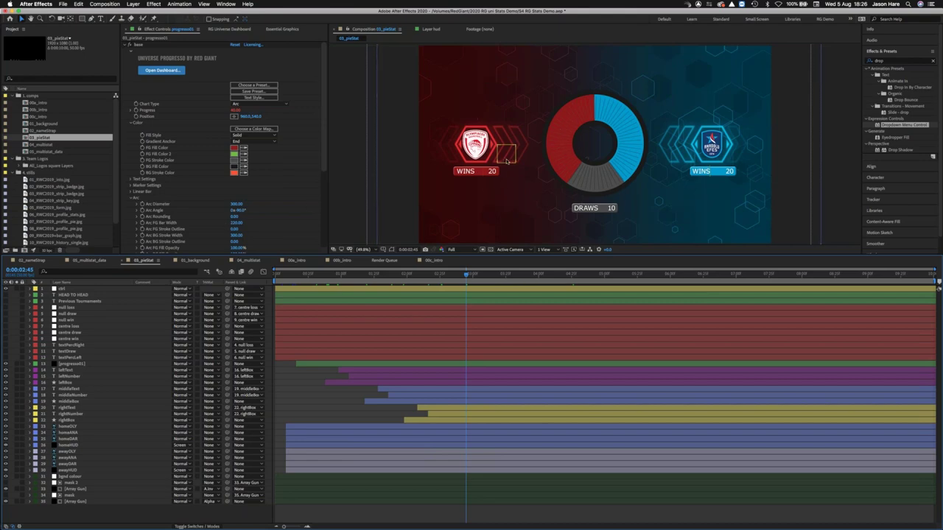
Show textPercLeft's Source Text expression with E, then reveal progress01's effect properties.
click(78, 358)
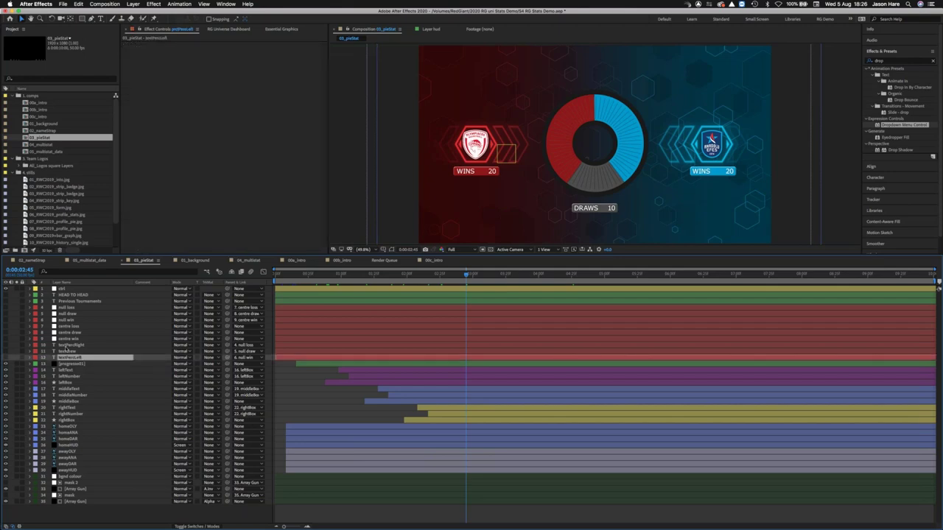
shift+click(67, 345)
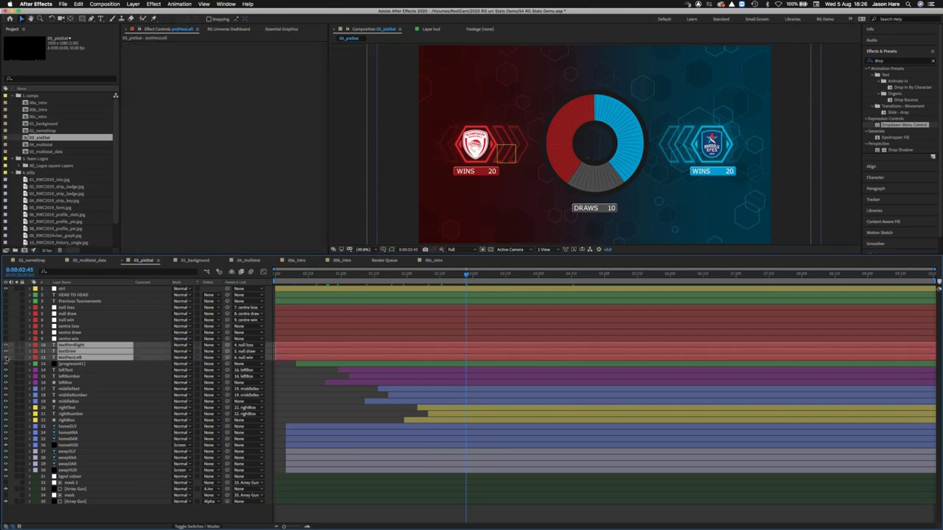
click(74, 345)
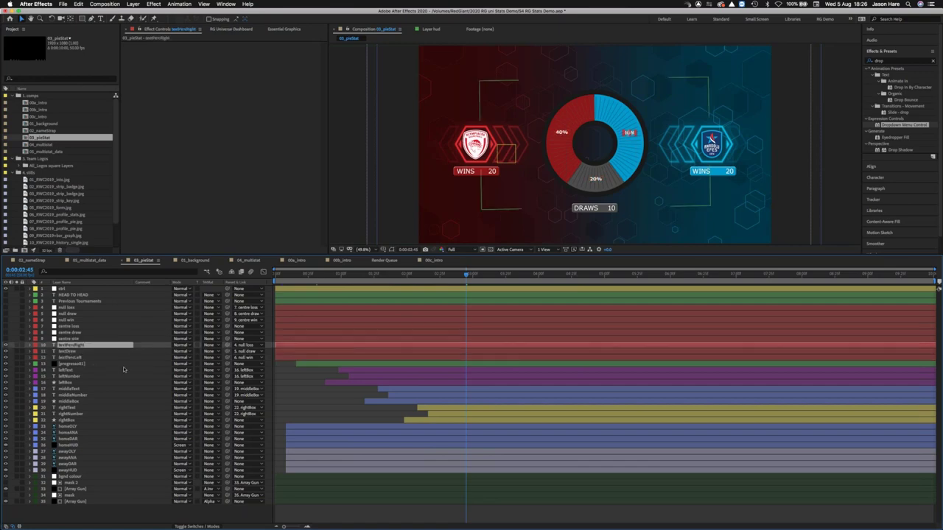
click(74, 358)
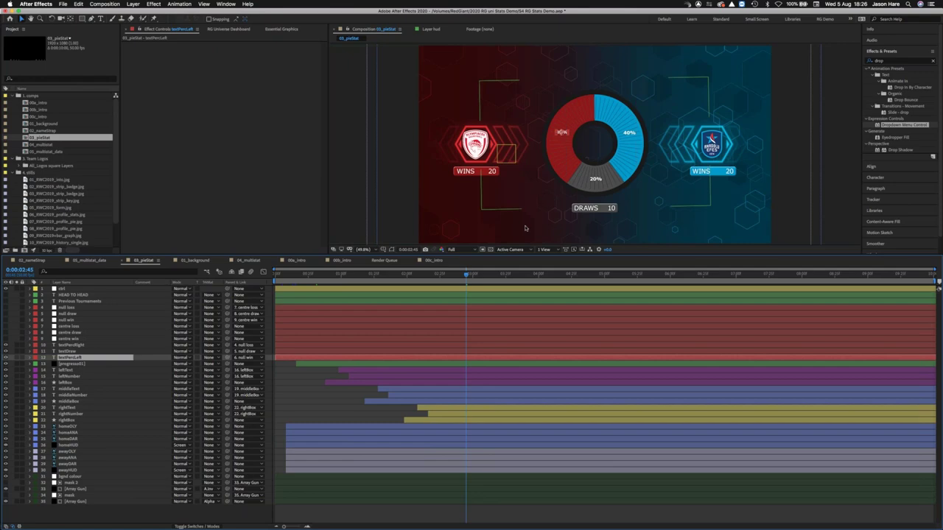
key(e)
key(e)
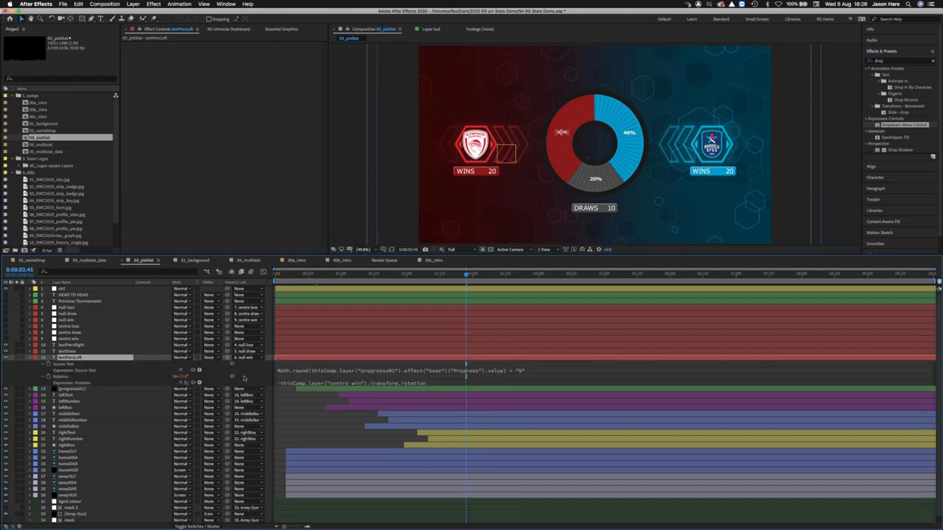
click(303, 371)
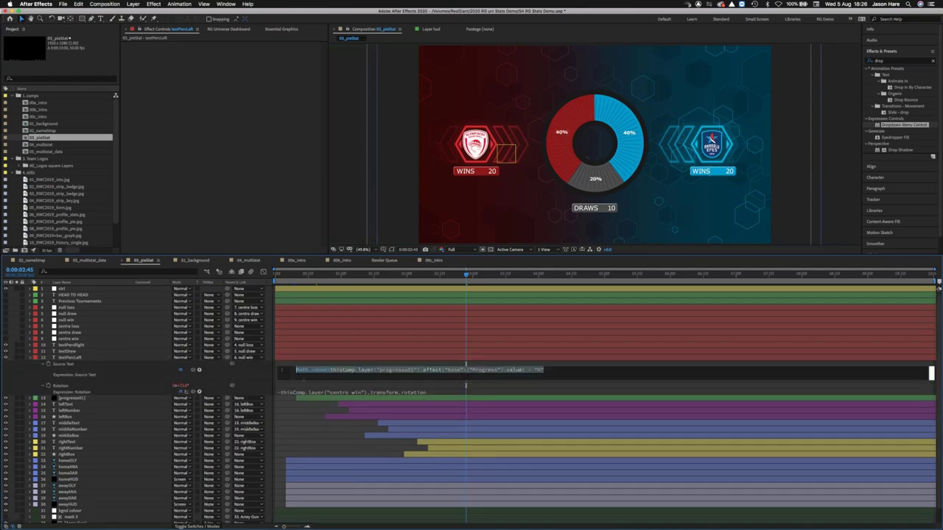
click(259, 378)
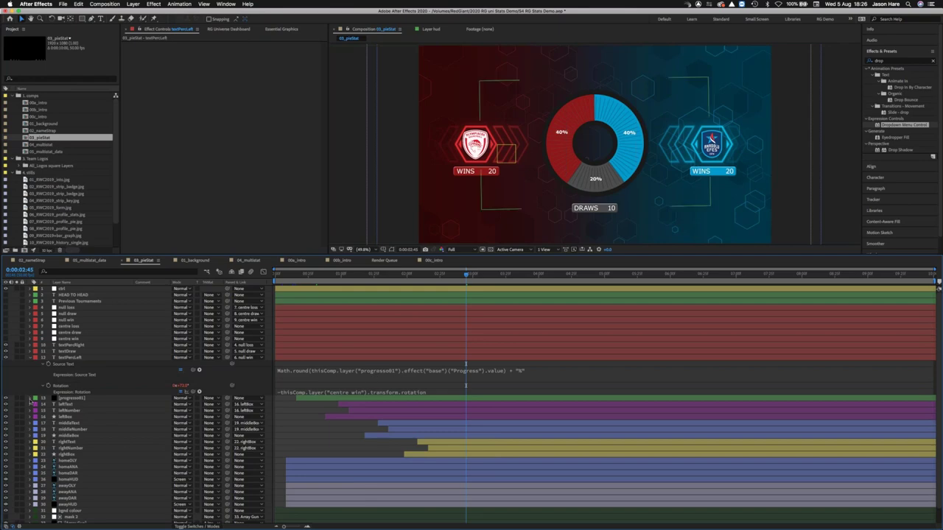
click(68, 398)
key(u)
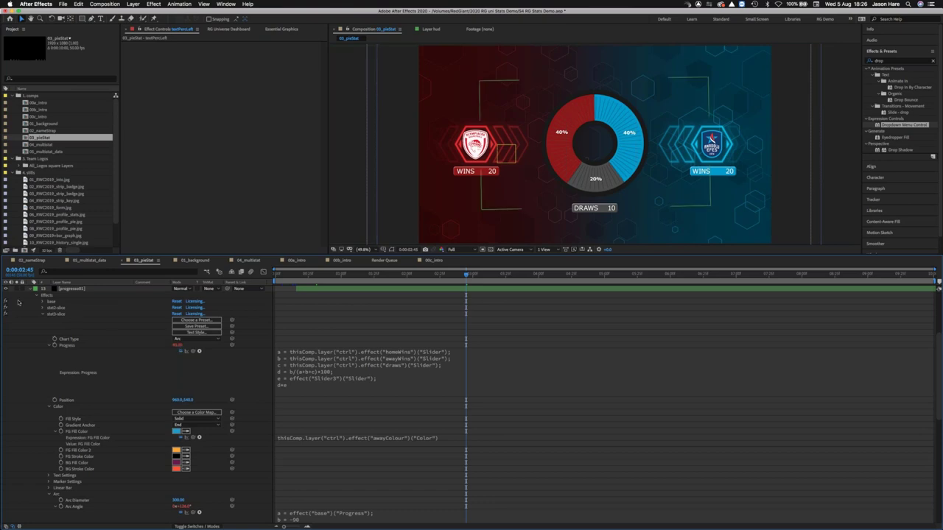
Append 'yy' after the '%' string in textPercLeft's Source Text expression.
key(e)
key(e)
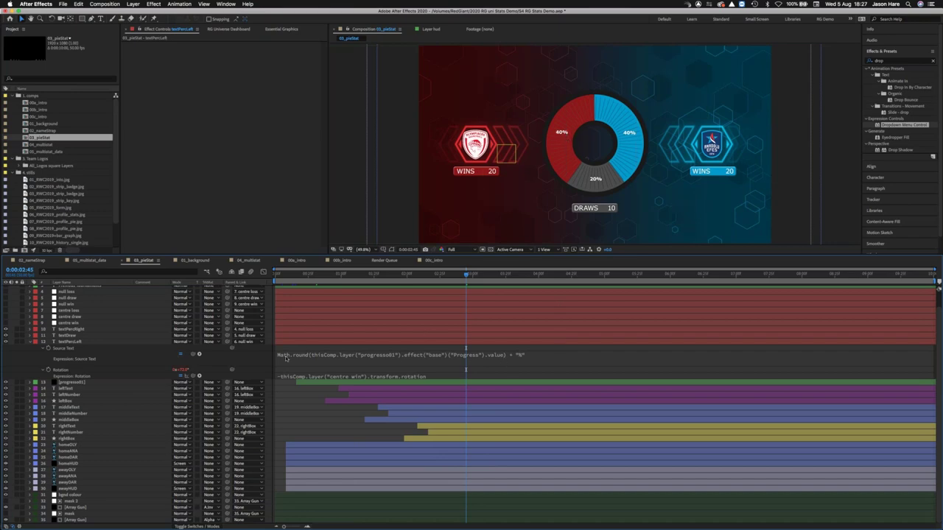
click(528, 359)
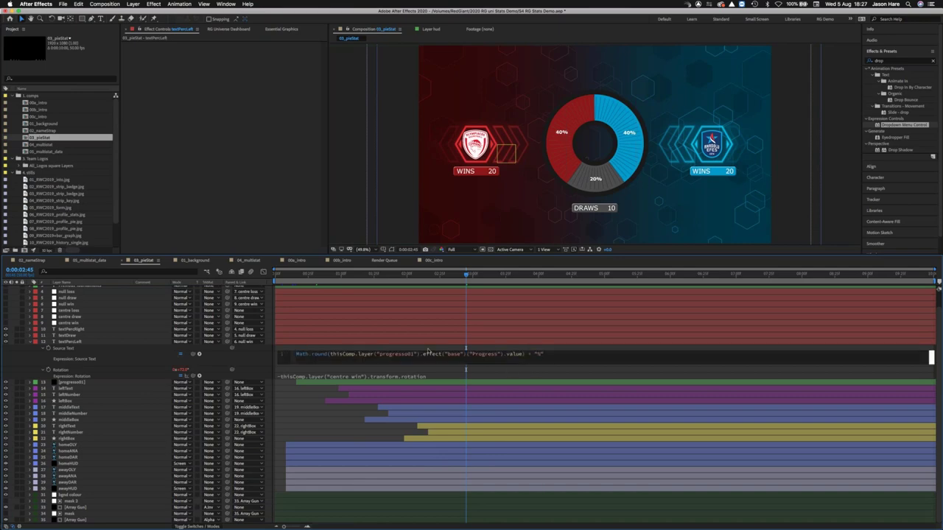
text(yy)
key(KP_Enter)
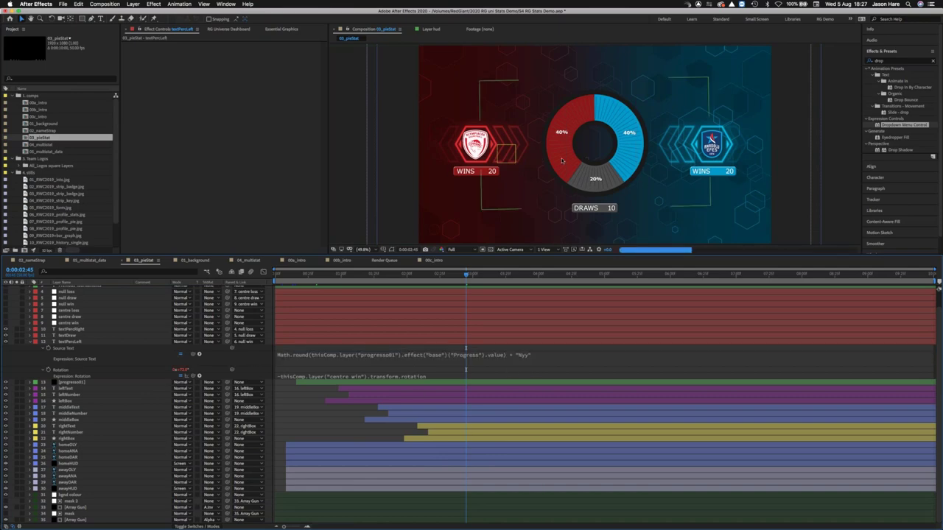
Remove the 'yy' so the expression ends in '%' again, then select progress01.
click(526, 361)
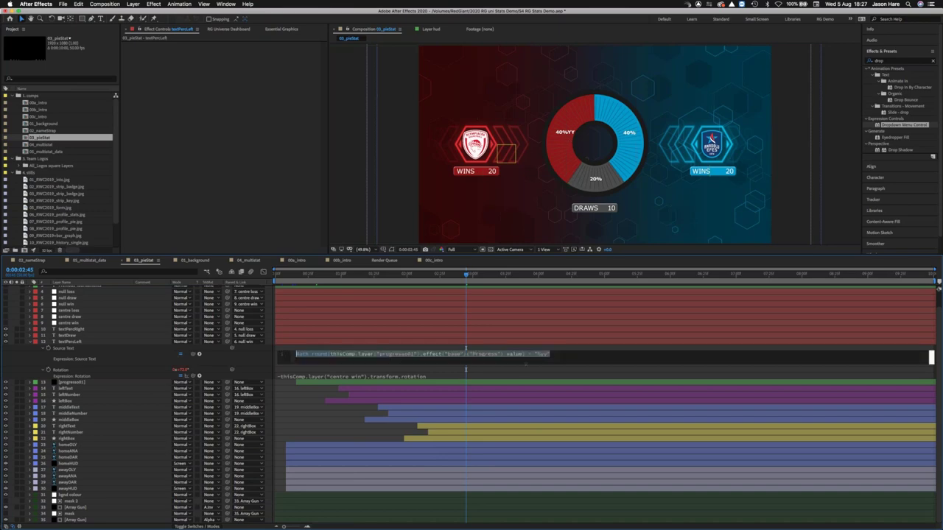
click(549, 354)
key(BackSpace)
key(BackSpace)
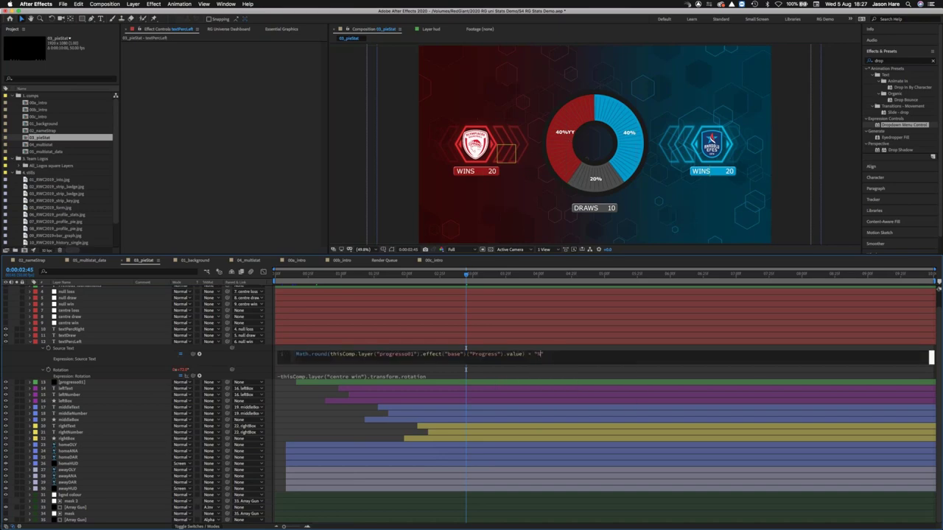
key(KP_Enter)
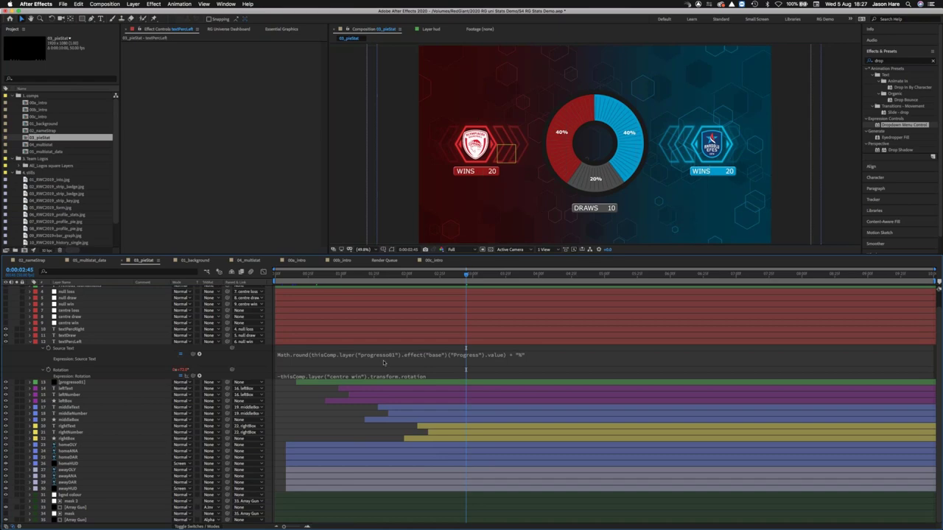
click(73, 385)
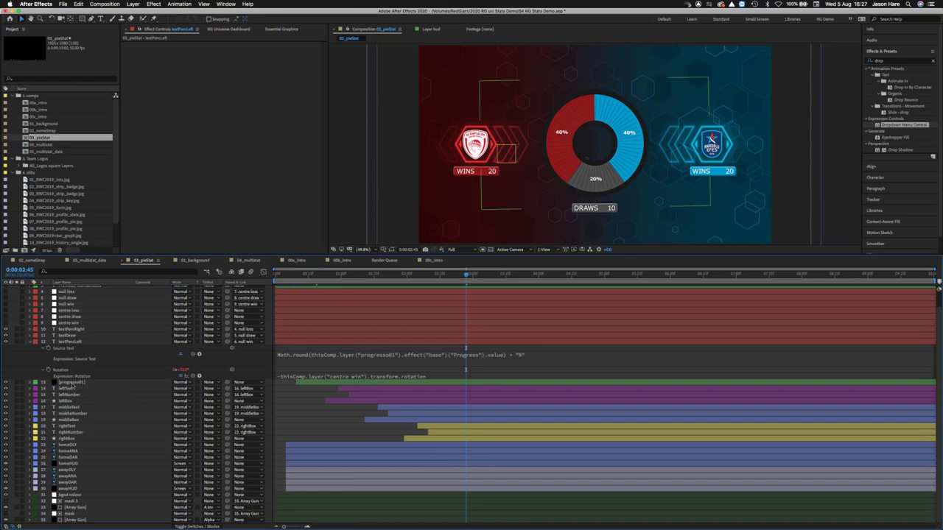
click(73, 383)
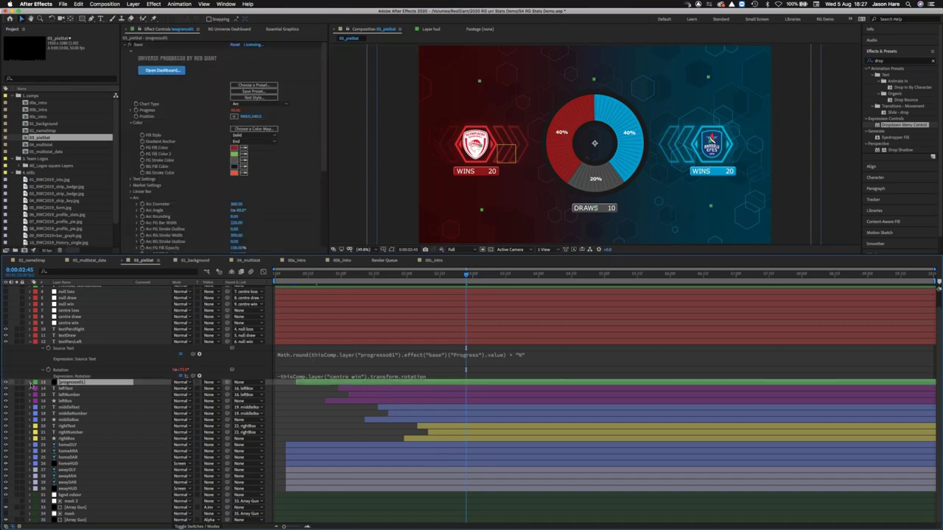
Create a new empty text layer in the composition.
key(e)
key(e)
click(30, 289)
click(101, 19)
click(664, 219)
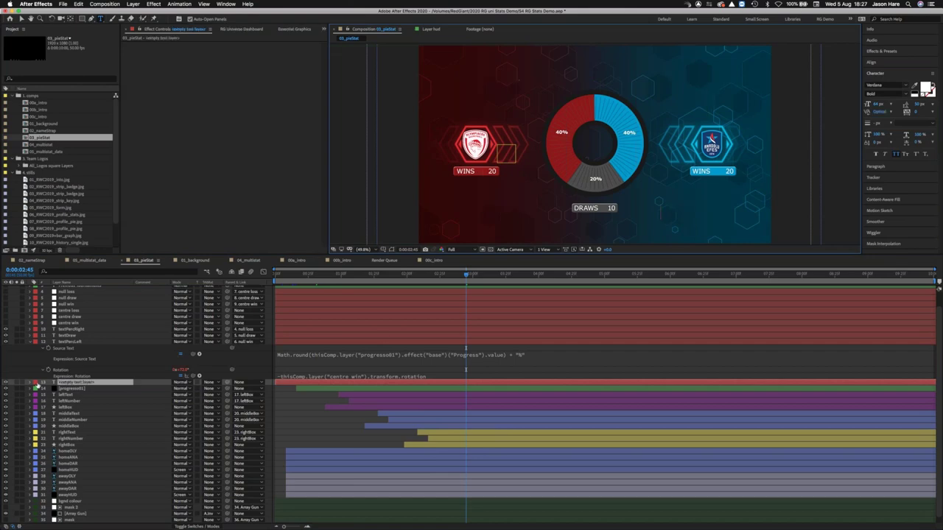
Link the new text layer's Source Text by expression to progresso01's stat3-slice Progress.
click(30, 382)
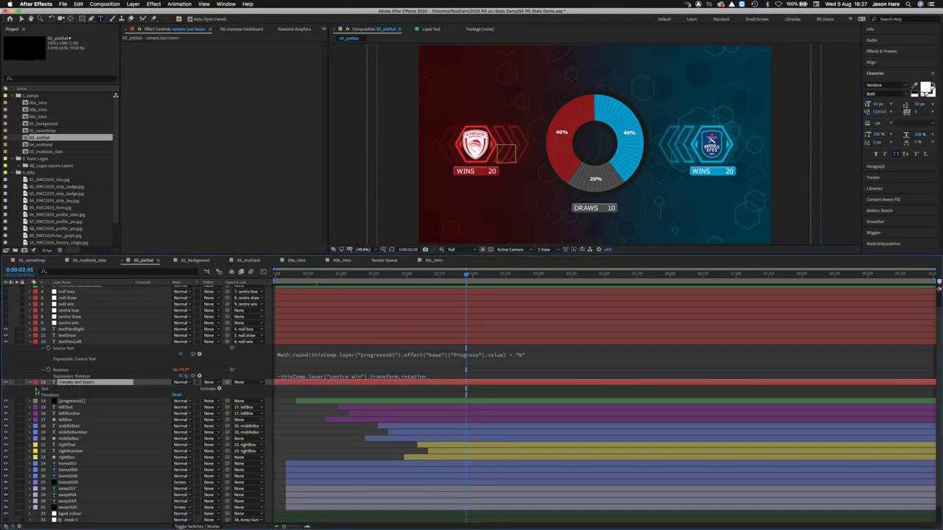
click(39, 388)
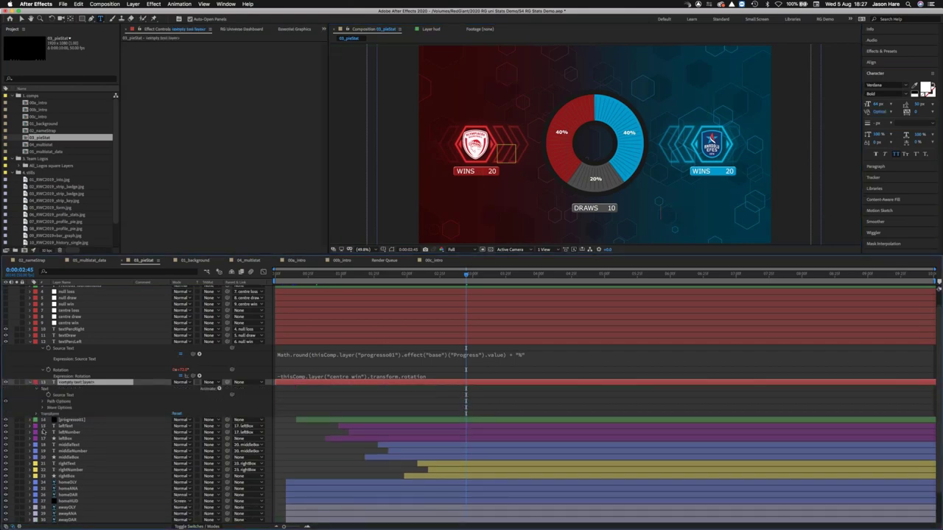
super+click(31, 420)
scroll(94, 350, up, 3)
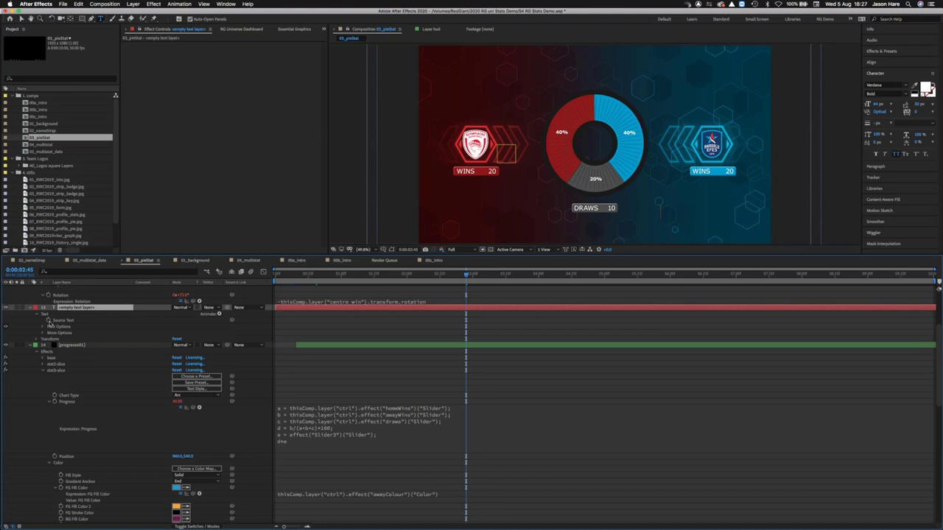
alt+click(48, 320)
drag(199, 327, 66, 416)
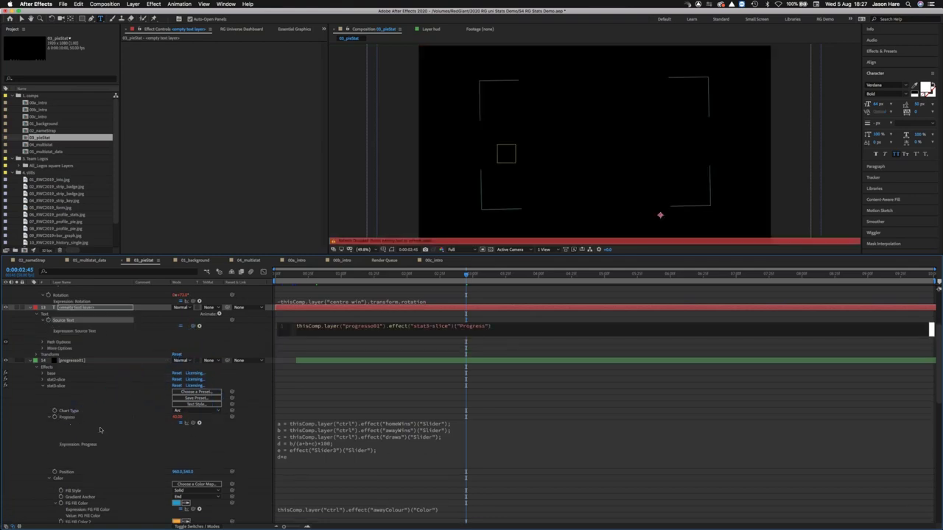
Commit the Source Text expression and scrub the timeline to check the linked value.
click(457, 358)
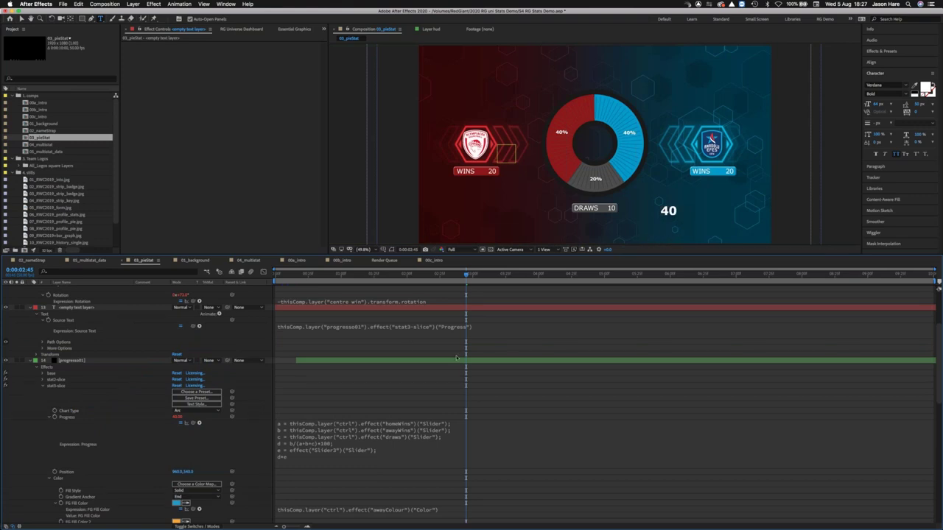
drag(409, 274, 376, 274)
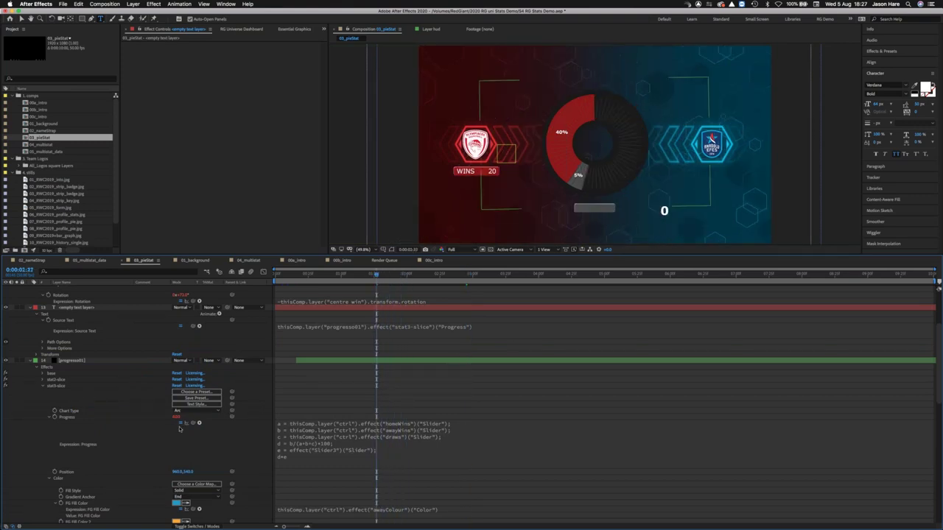
click(383, 274)
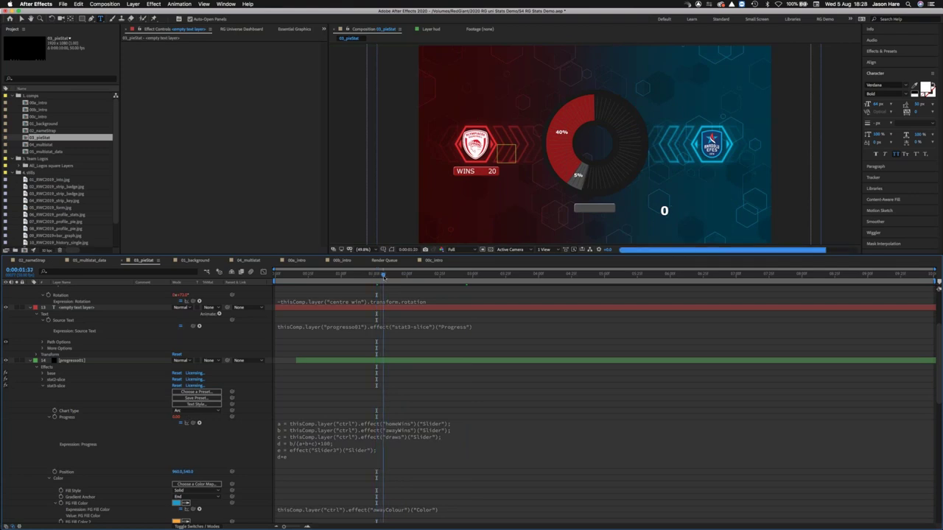
mouse_move(385, 274)
mouse_down()
mouse_move(363, 279)
mouse_move(440, 276)
mouse_up()
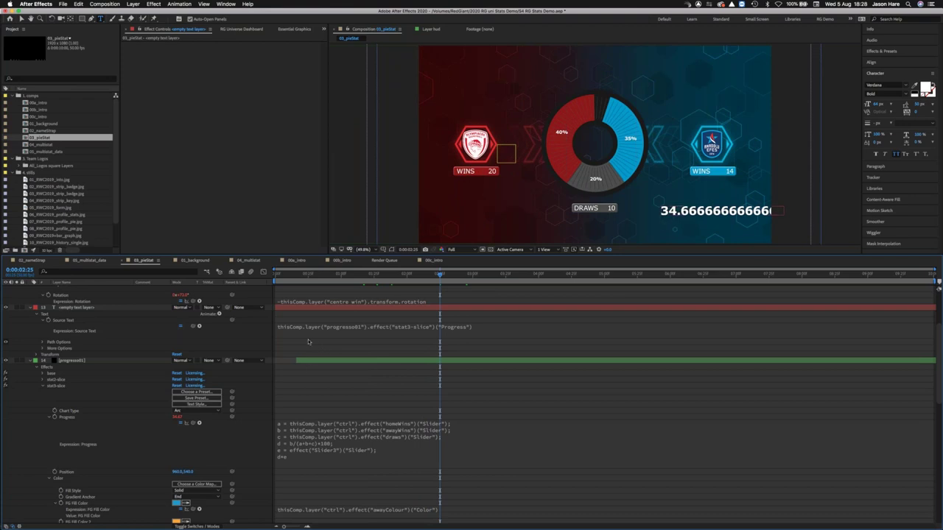
scroll(308, 338, up, 5)
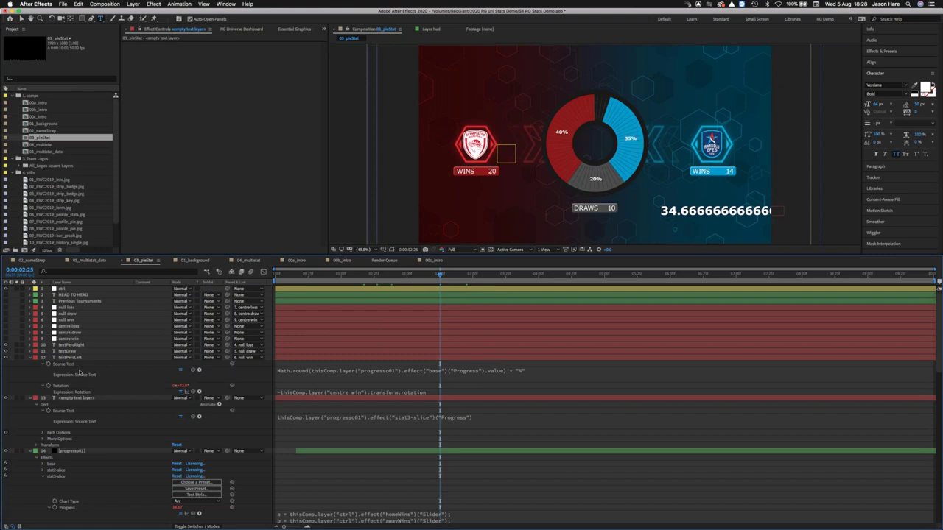
Delete the temporary text layer showing 34.666….
click(74, 398)
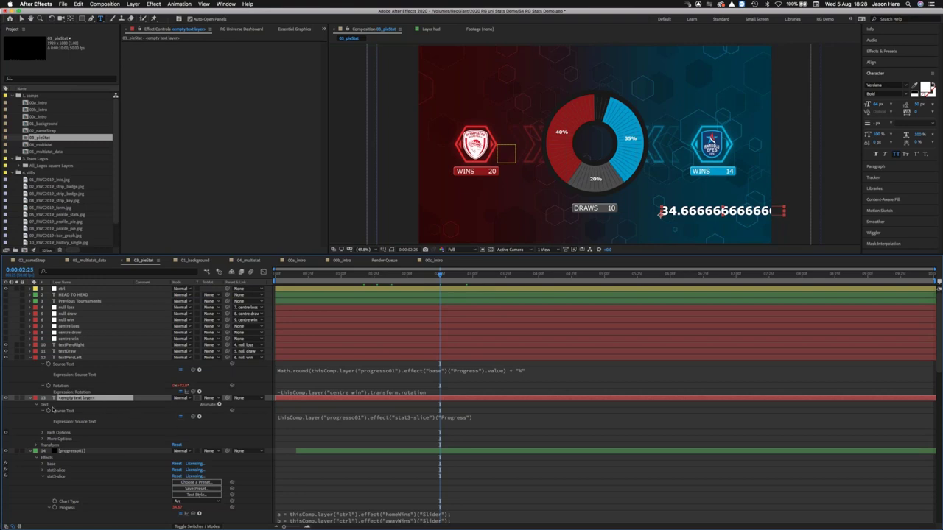
click(72, 358)
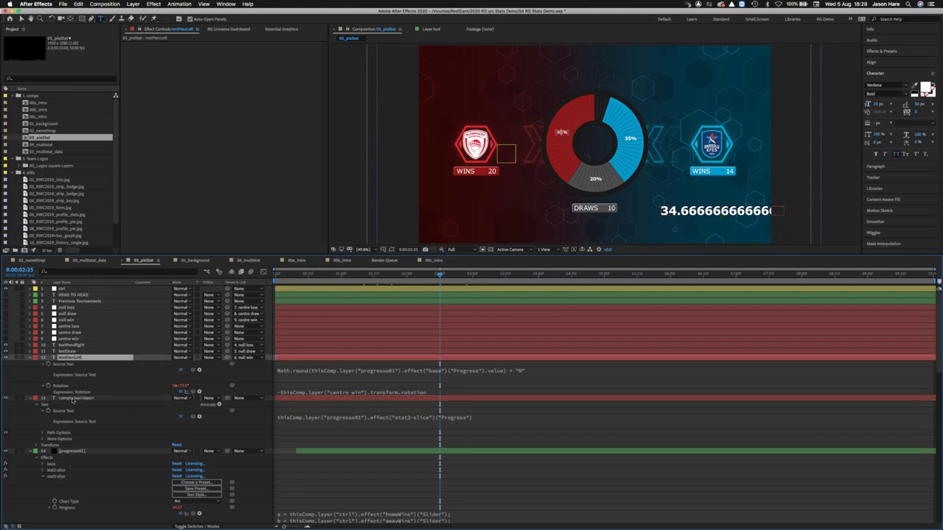
click(75, 398)
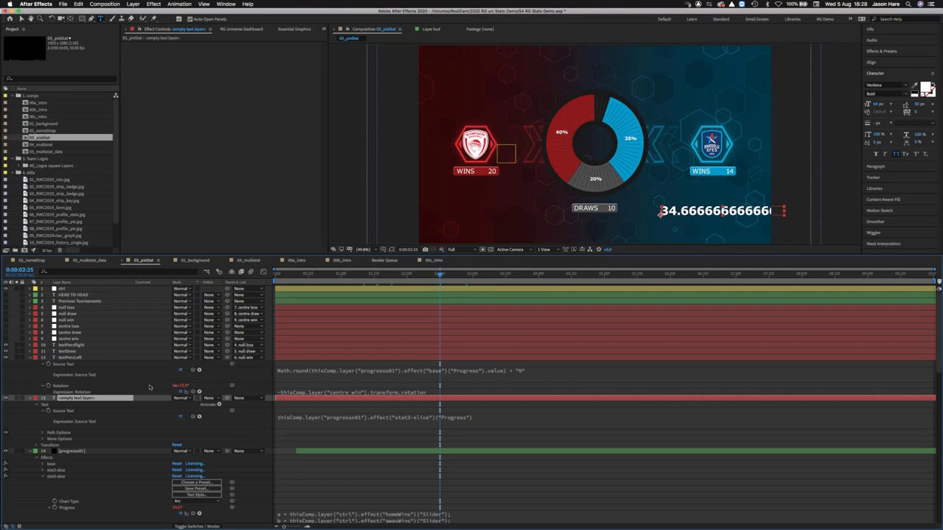
key(Delete)
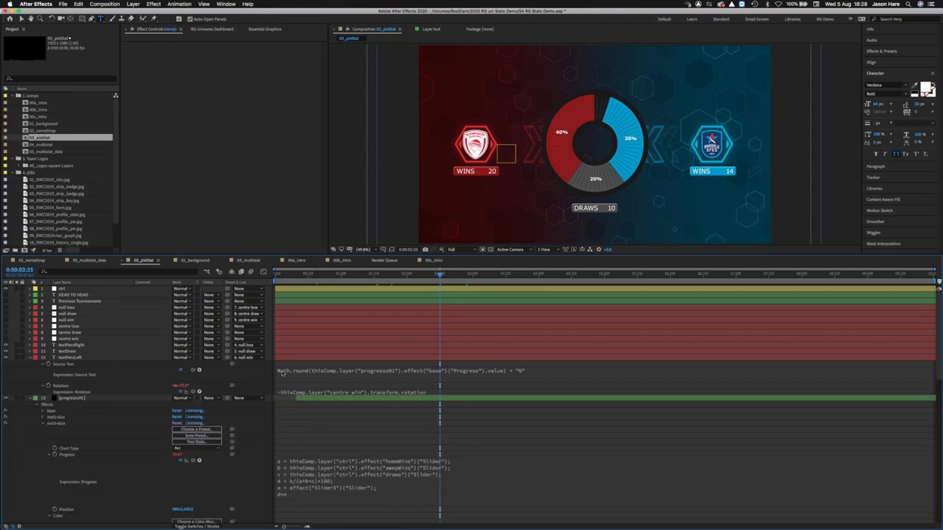
Re-commit textPercLeft's Source Text expression and select the progresso01 layer.
click(283, 373)
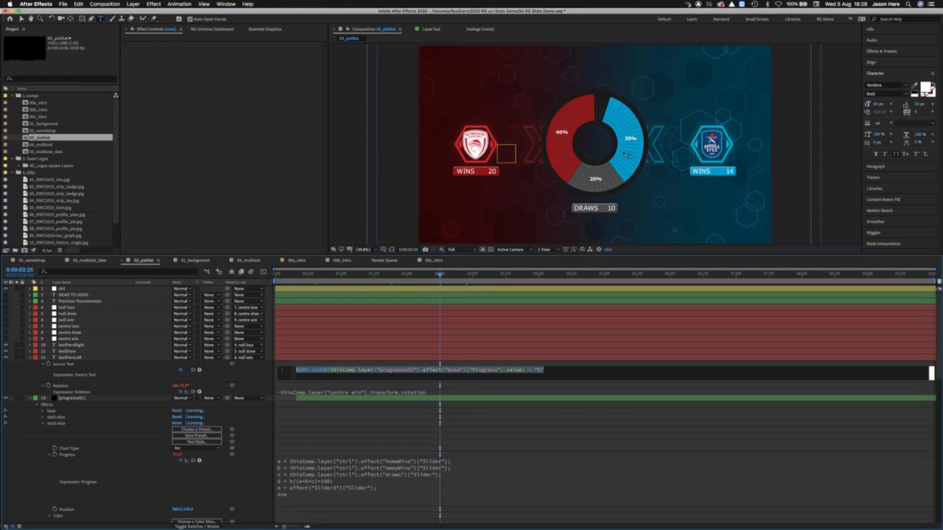
click(256, 381)
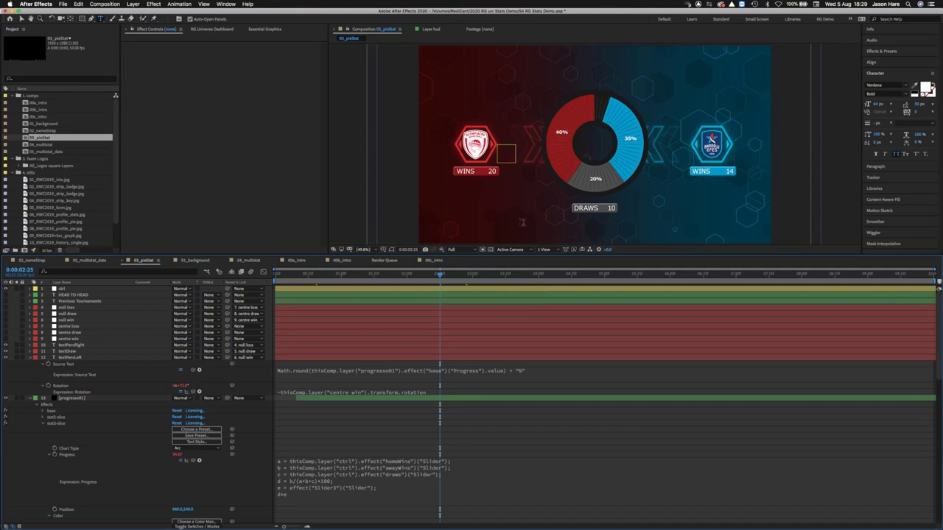
click(79, 399)
Open the Progresso arc presets in the RG Universe Dashboard from progresso01's Effect Controls.
click(84, 401)
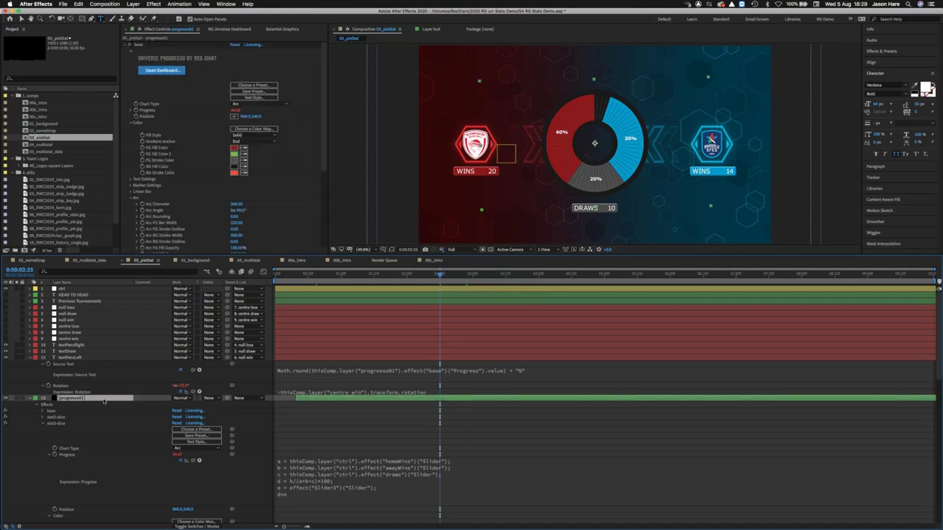
click(252, 85)
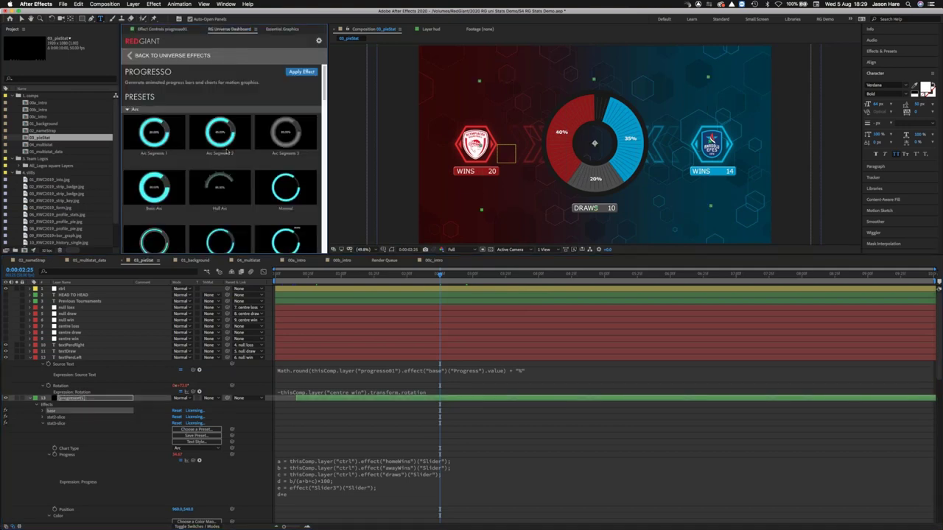
mouse_move(219, 138)
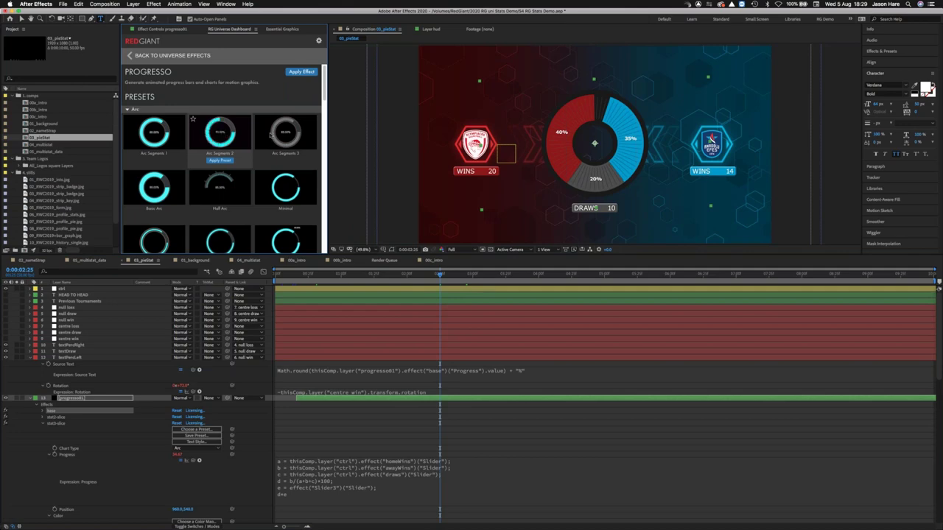
mouse_move(284, 138)
mouse_move(168, 190)
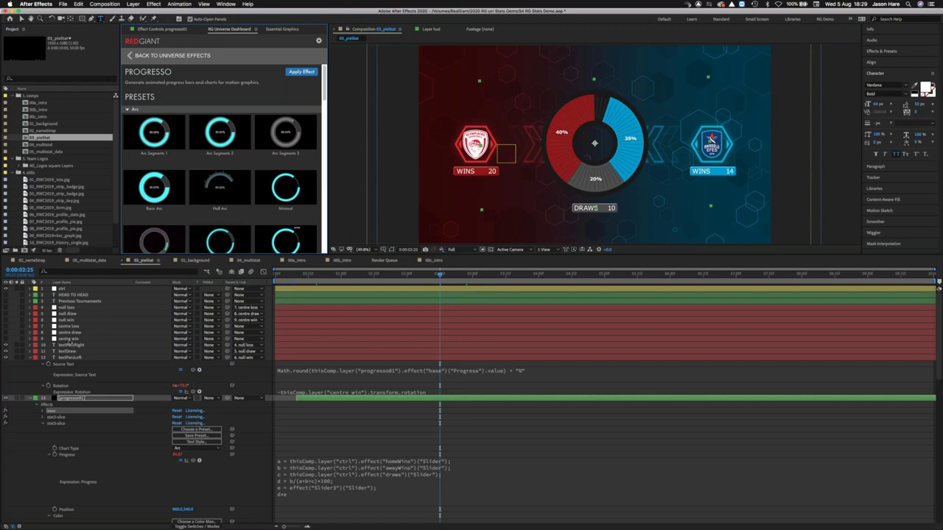
Cycle through the centre win, null win and centre loss layers, ending on null win's Effect Controls.
click(67, 339)
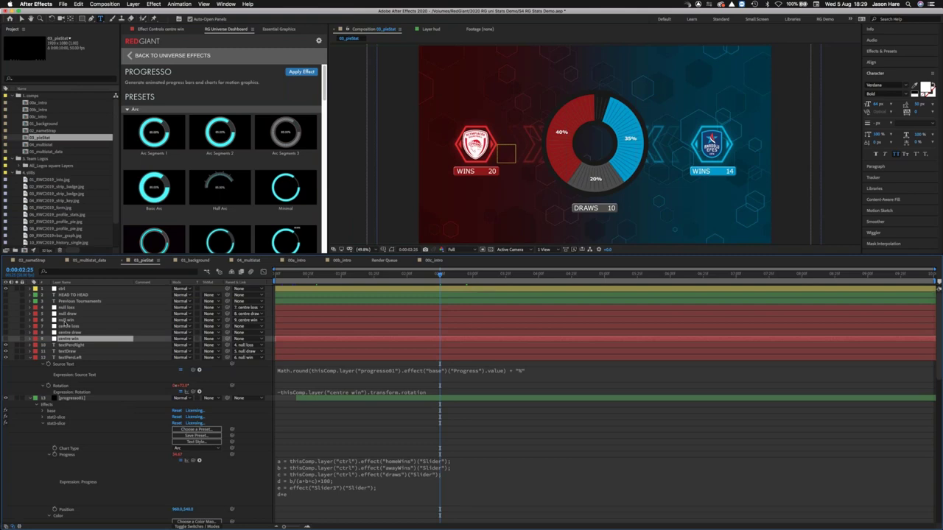
click(65, 320)
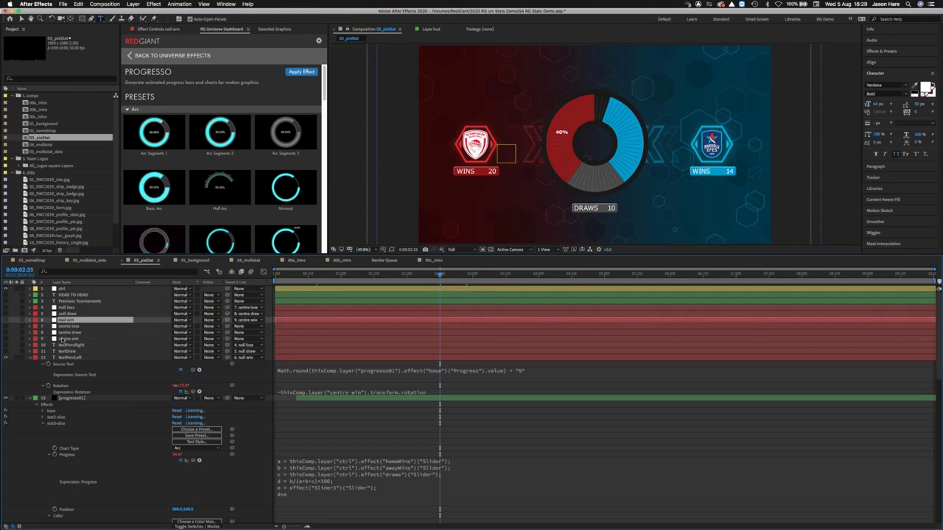
click(8, 340)
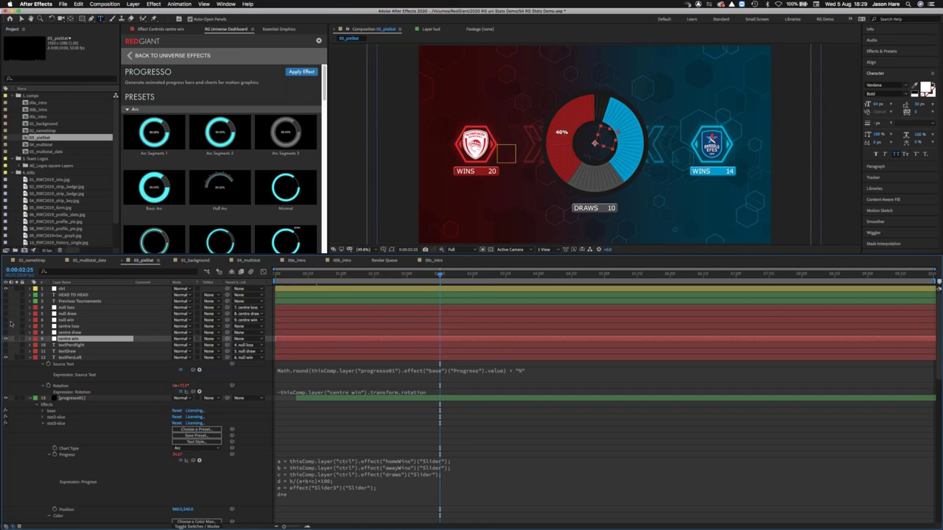
key(F2)
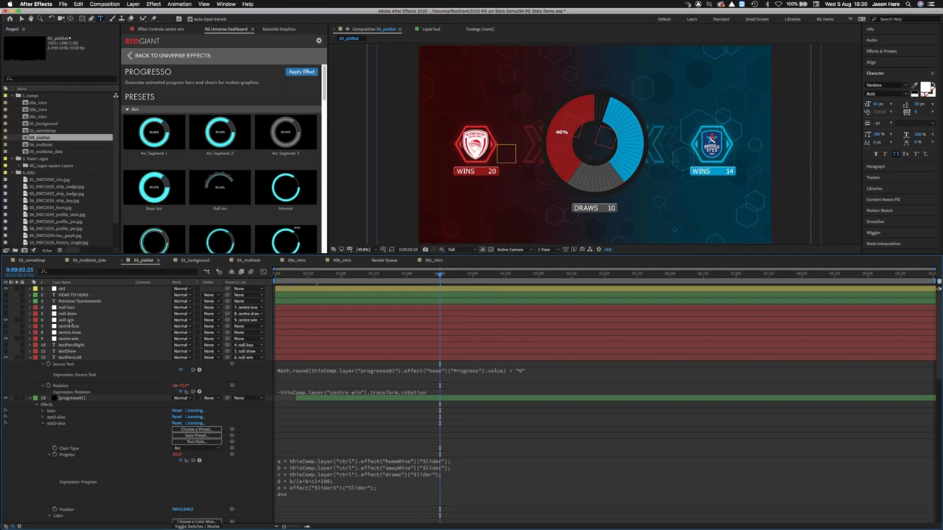
click(67, 321)
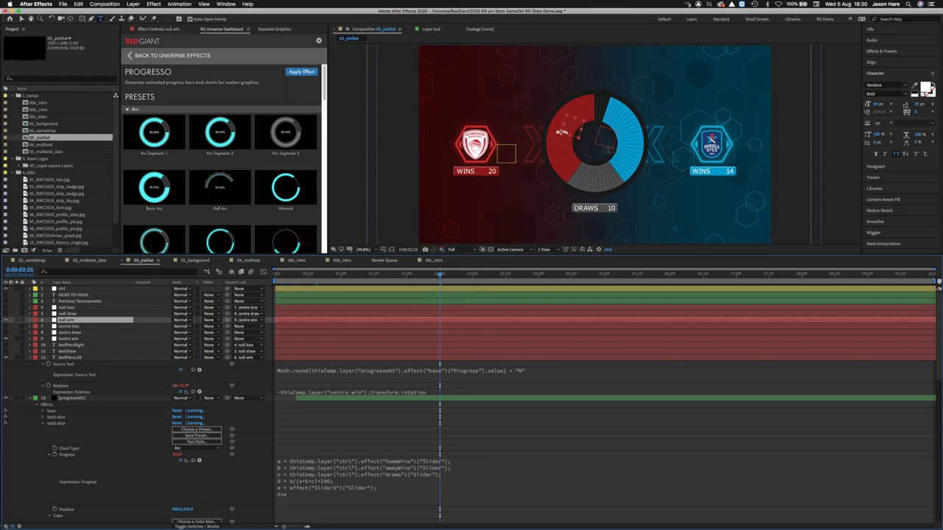
click(68, 326)
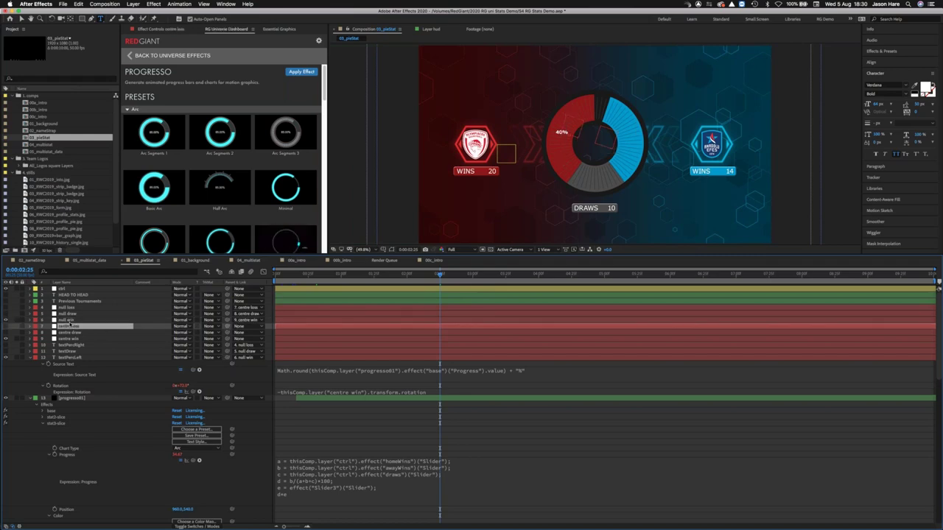
click(71, 321)
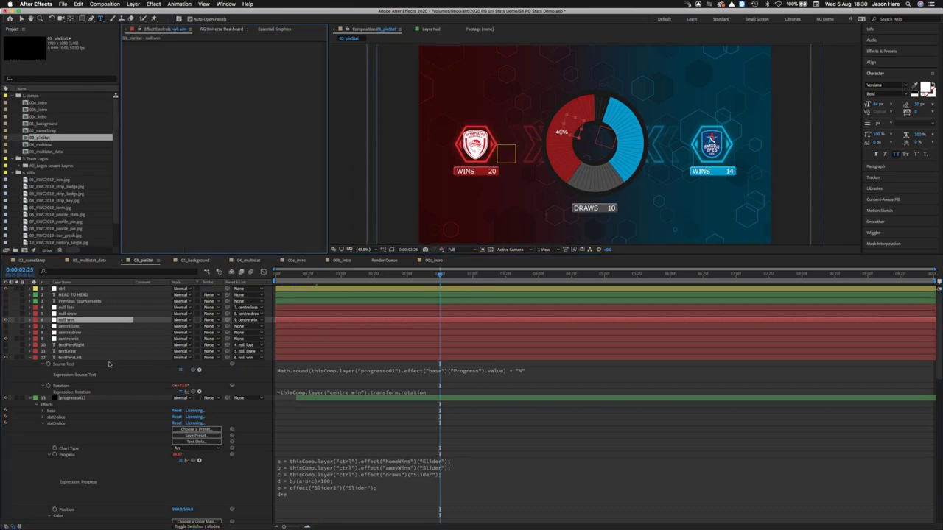
key(shift+Page_Up)
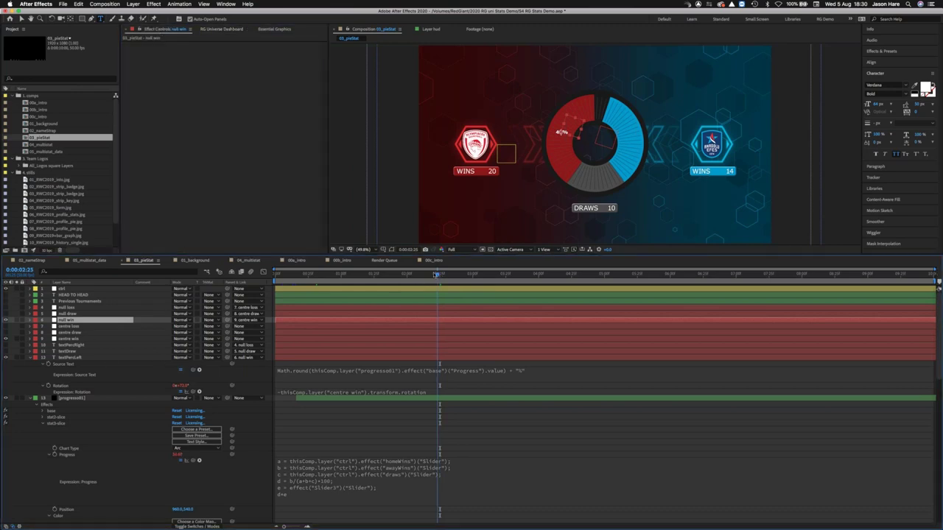
drag(439, 274, 353, 274)
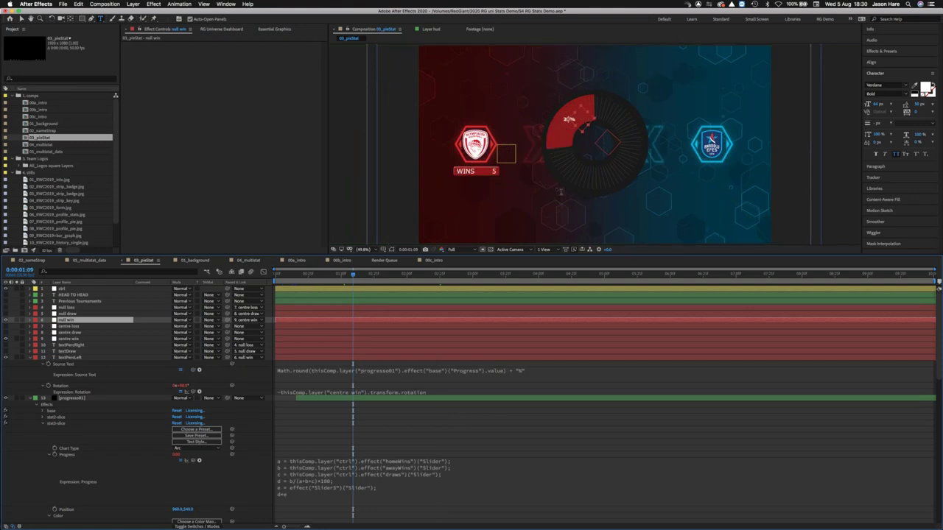
mouse_move(350, 274)
mouse_down()
mouse_move(327, 275)
mouse_move(364, 274)
mouse_up()
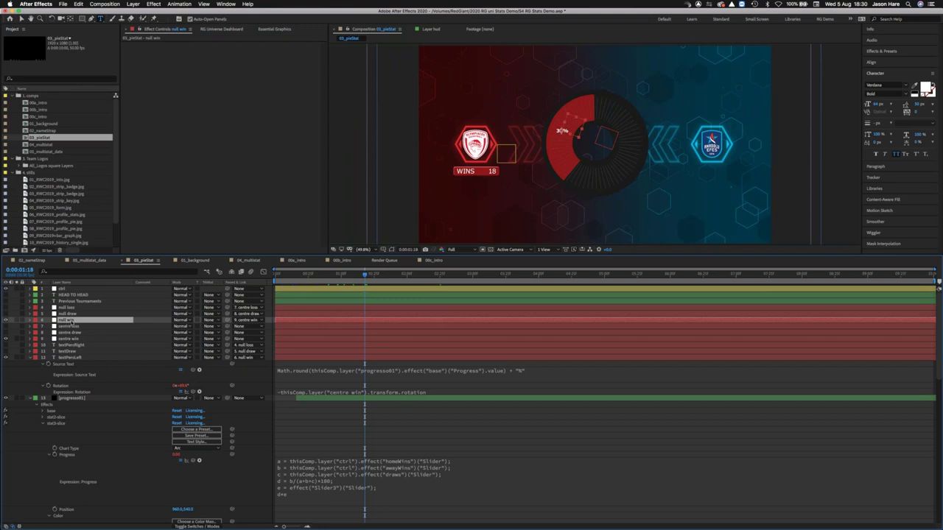
Check centre win's Rotation expression, then scrub to 0:00:01:39 where the red arc reads 40%.
click(68, 338)
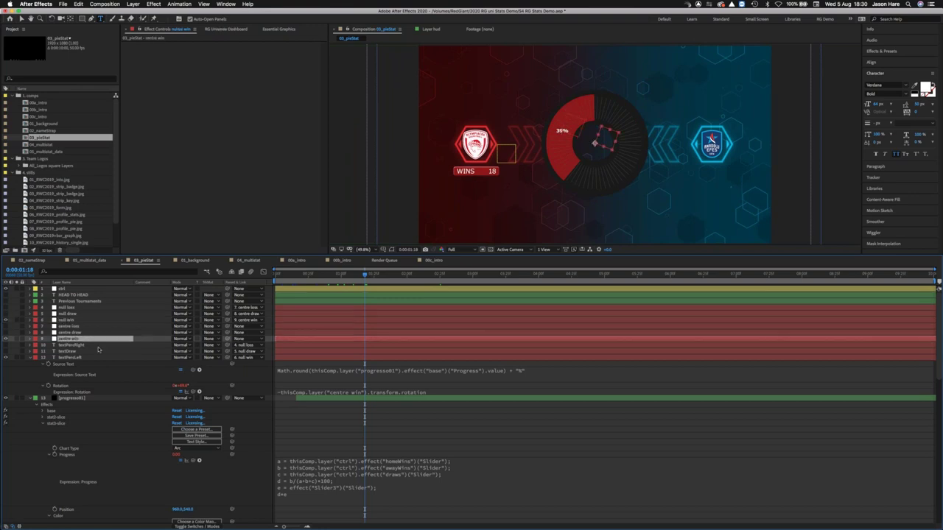
key(e)
key(e)
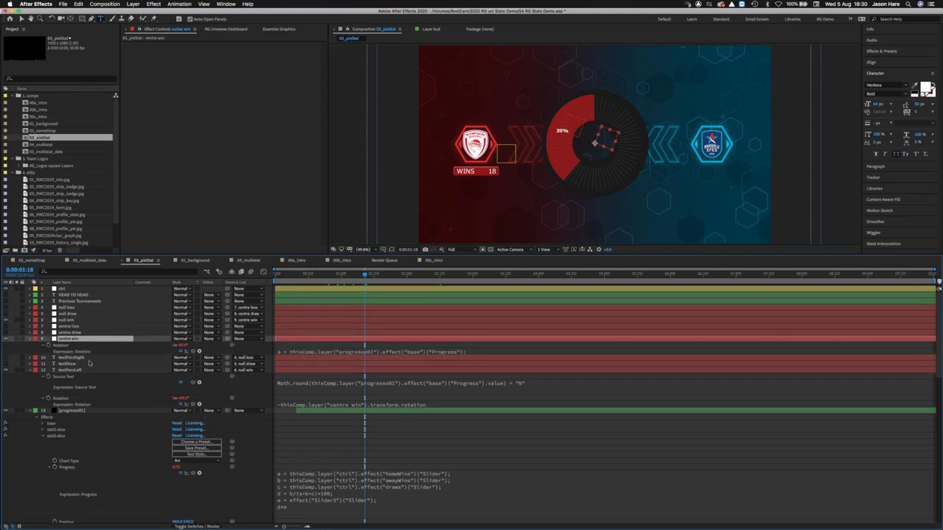
click(280, 355)
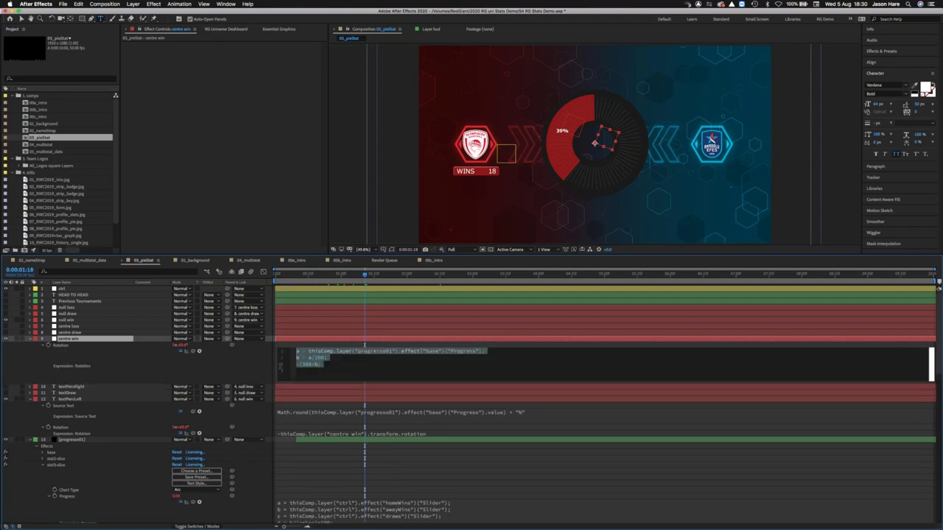
click(247, 362)
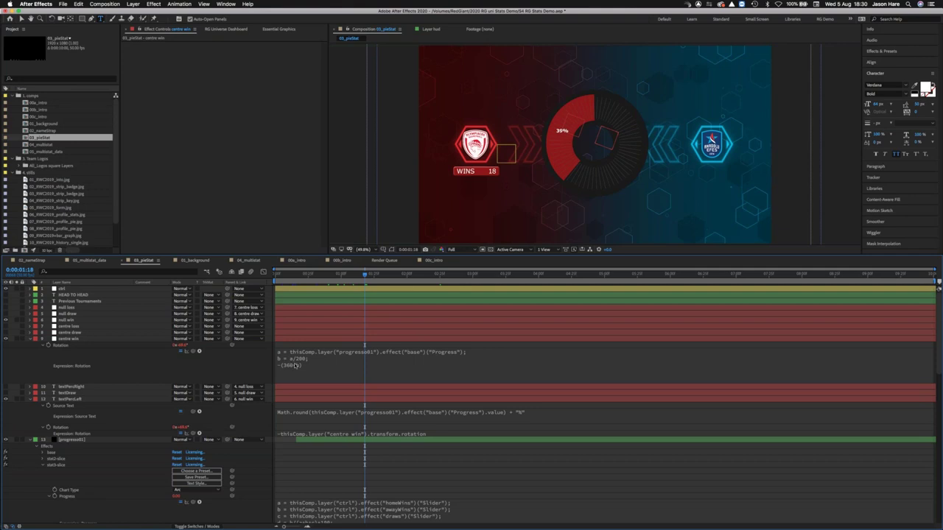
drag(370, 277, 392, 276)
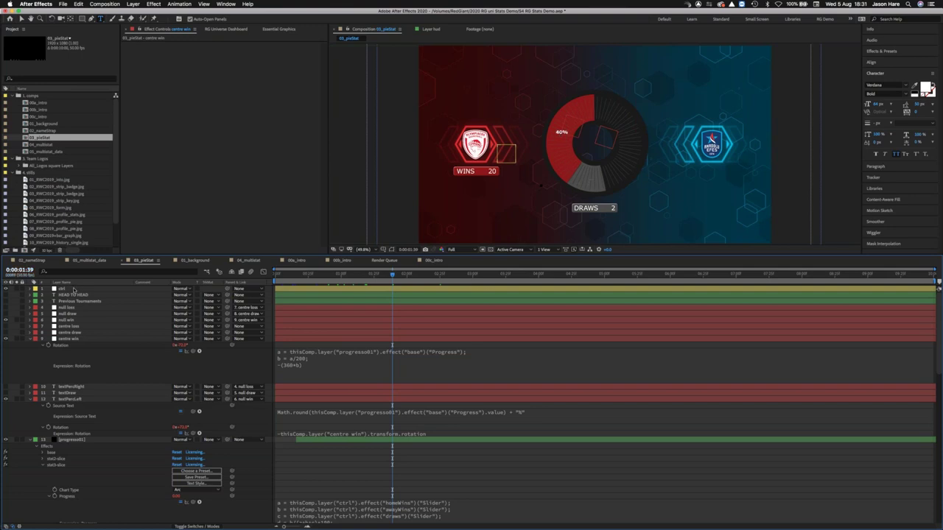
click(72, 290)
click(281, 100)
key(Return)
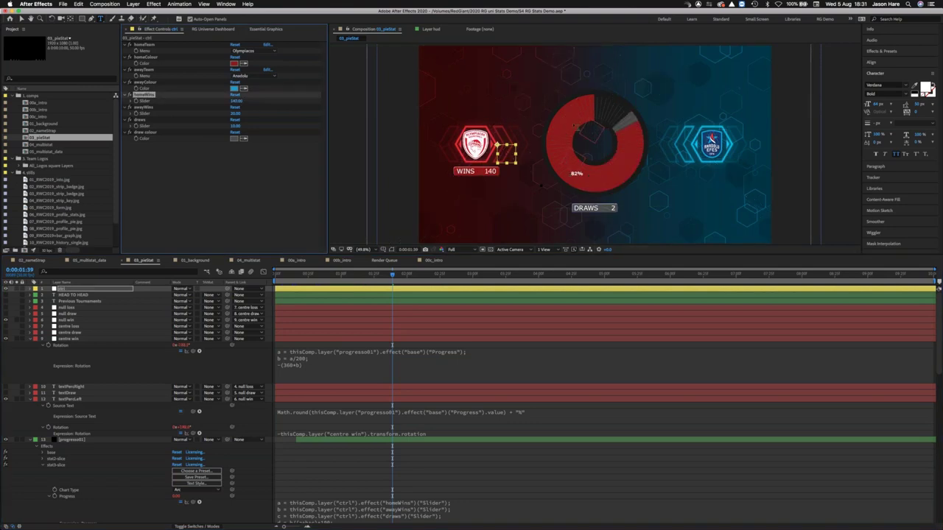
click(235, 101)
text(20)
key(Return)
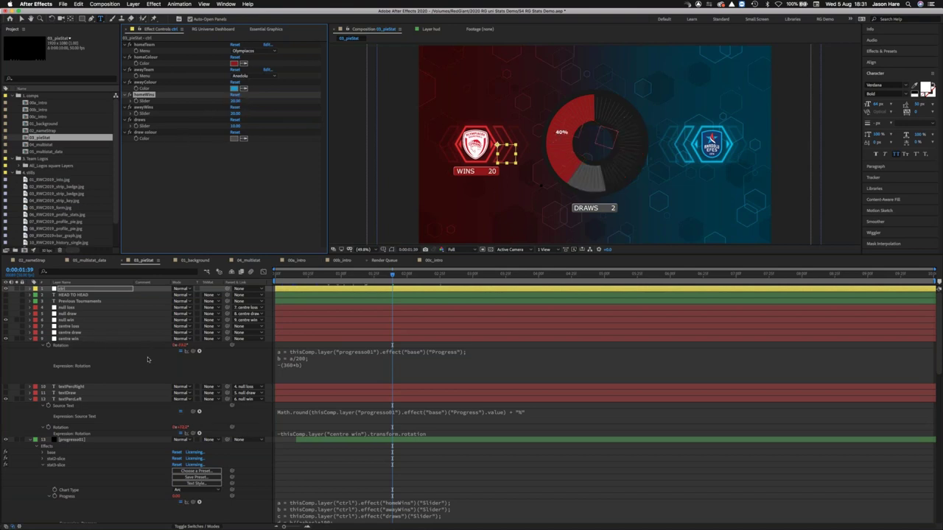
click(78, 339)
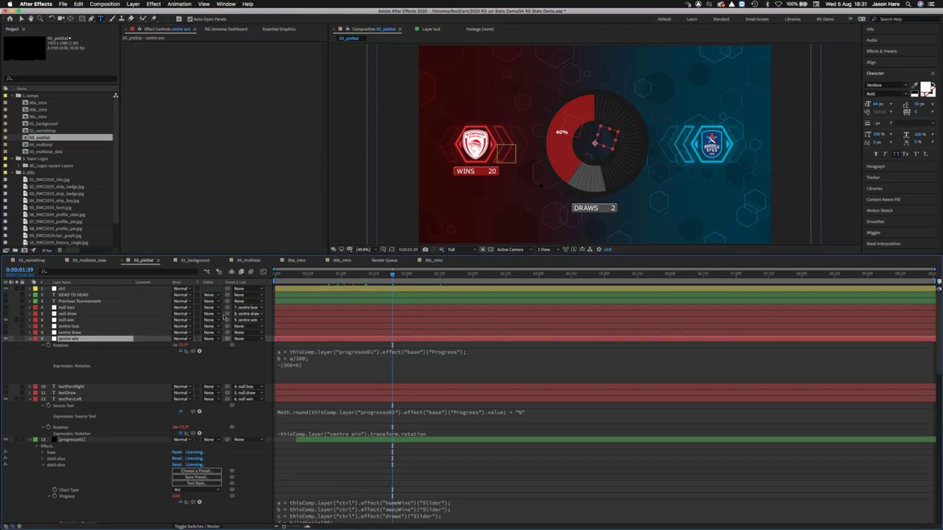
Turn off textPercLeft's Rotation expression and scrub to check the label mid-animation.
click(74, 398)
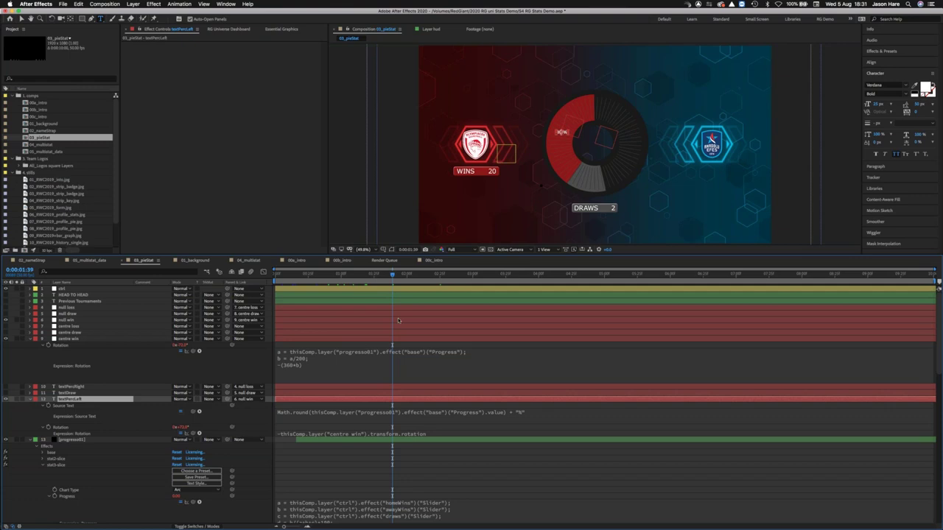
drag(392, 275, 344, 274)
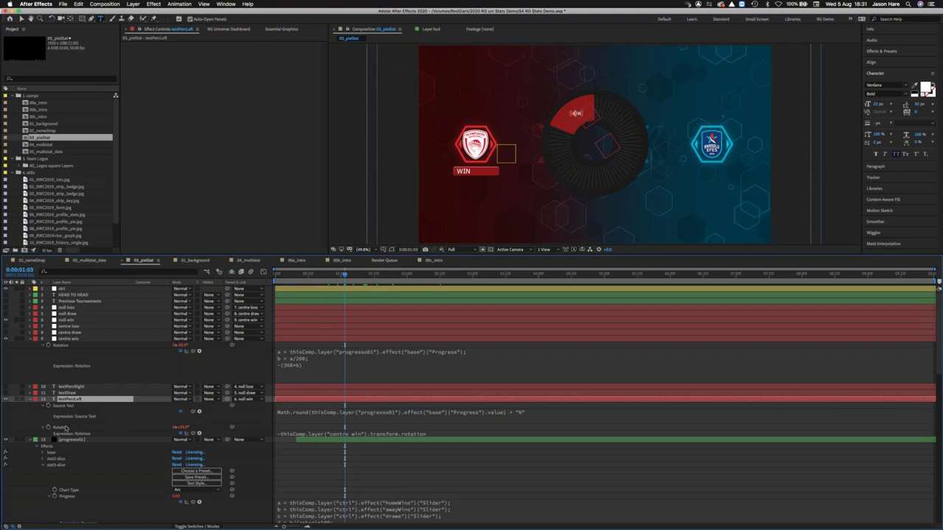
click(180, 434)
click(253, 425)
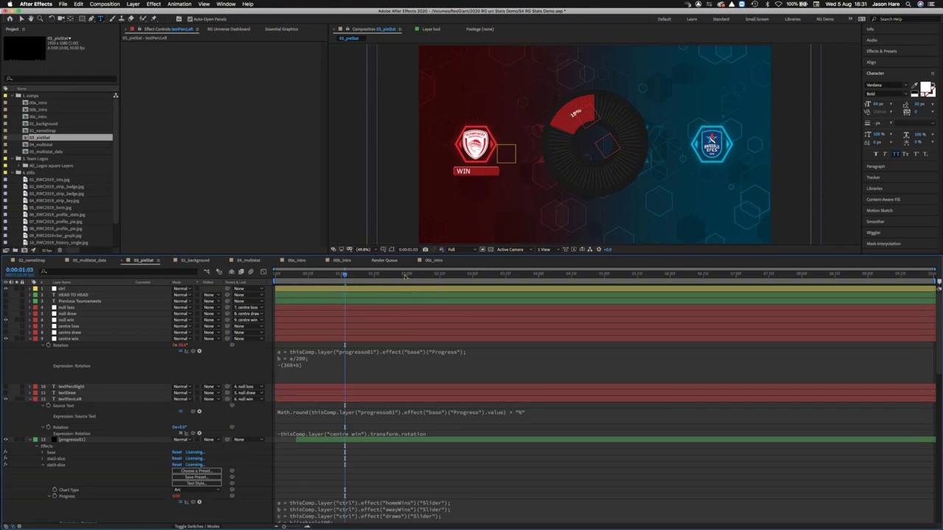
mouse_move(344, 275)
mouse_down()
mouse_move(371, 278)
mouse_move(351, 277)
mouse_up()
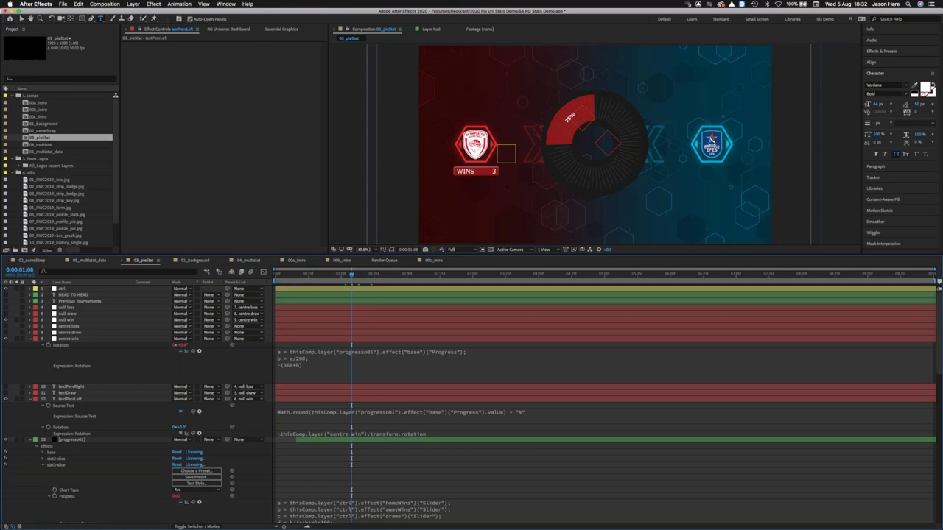
Re-enable the label's Rotation expression, scrub to the 40% frame, and collapse centre win.
click(180, 435)
drag(352, 275, 344, 274)
click(352, 275)
key(space)
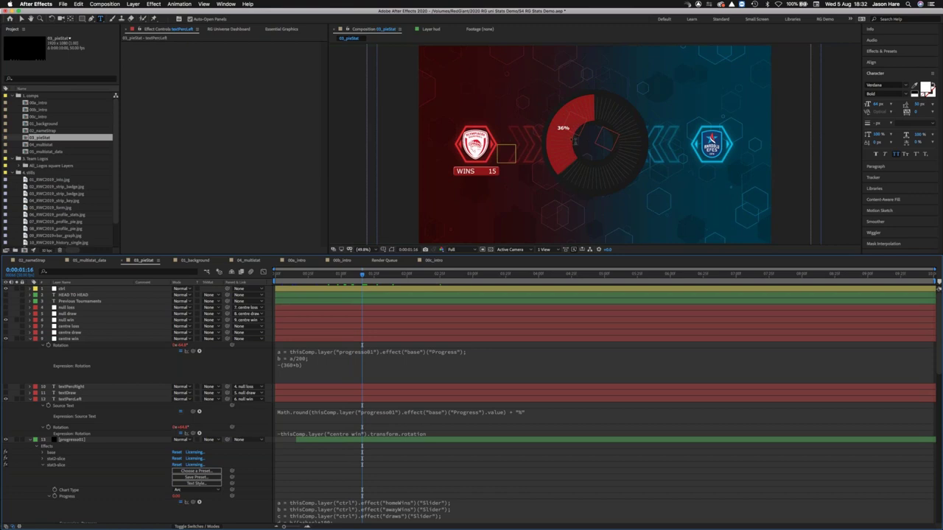
drag(369, 275, 372, 274)
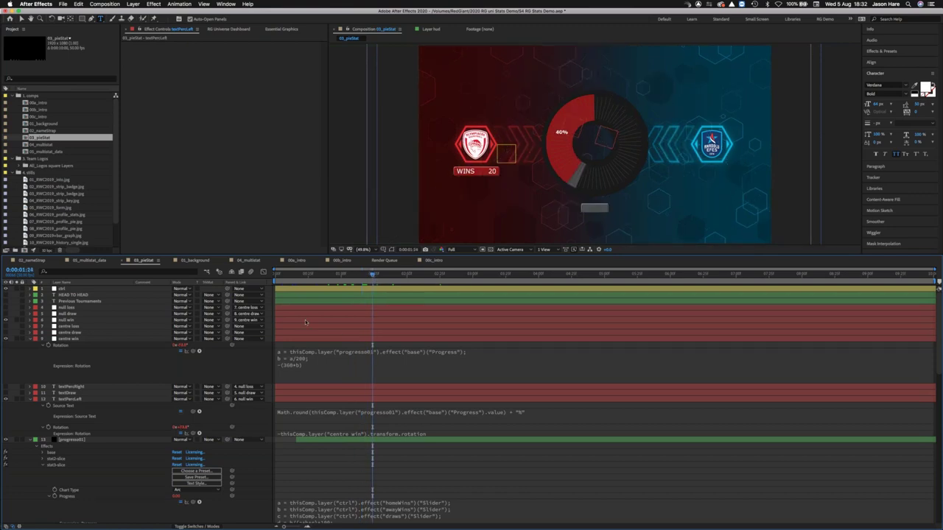
click(30, 340)
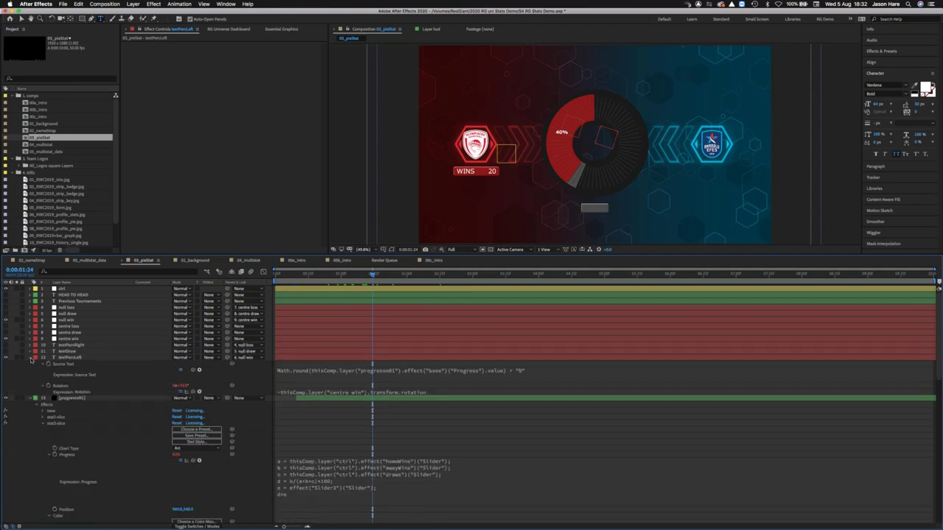
Hide the square guide at the donut centre and advance to the finished 40% / 20% / 40% chart.
click(31, 358)
click(6, 332)
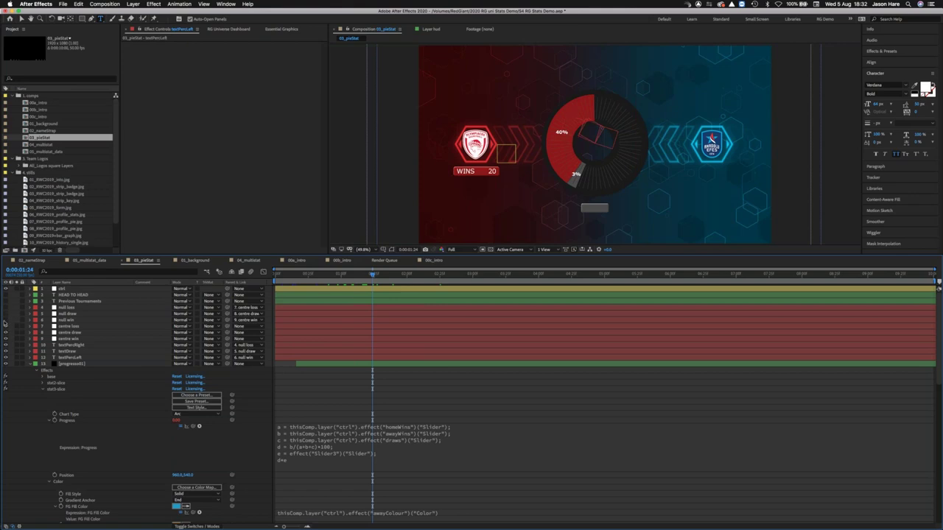
click(6, 339)
click(6, 332)
key(space)
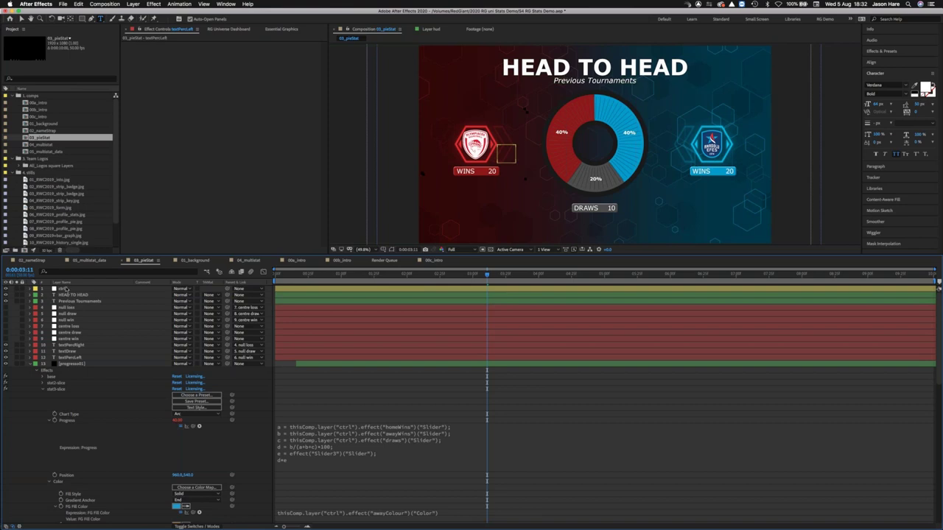
Select the ctrl layer and collapse layer 13's effects so layers 14–35 show.
click(66, 289)
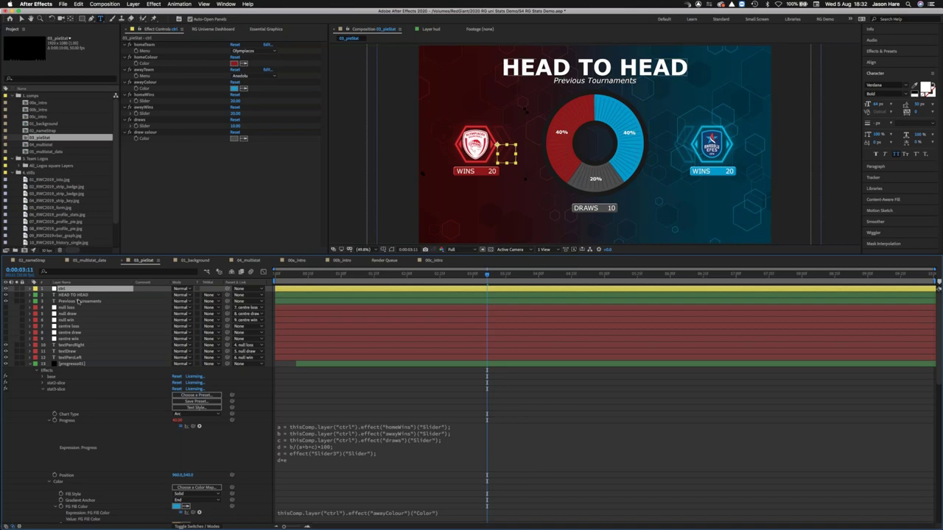
click(29, 364)
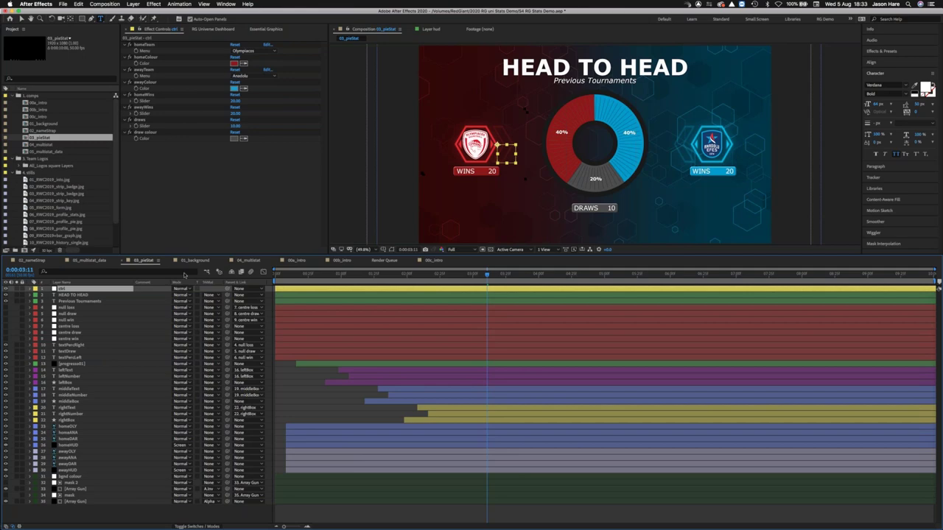
Scrub back to a mid-build frame of the chart and bring up Essential Graphics.
click(448, 276)
drag(439, 280, 431, 280)
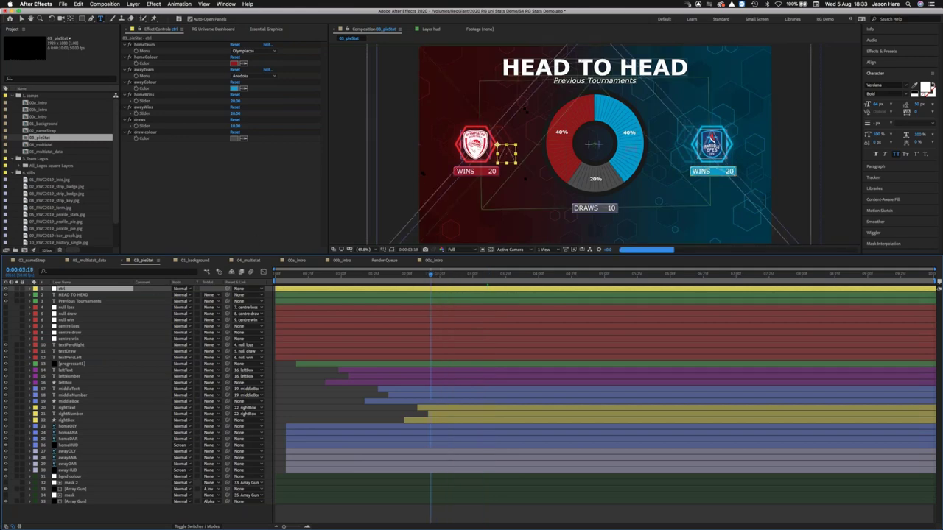
click(263, 30)
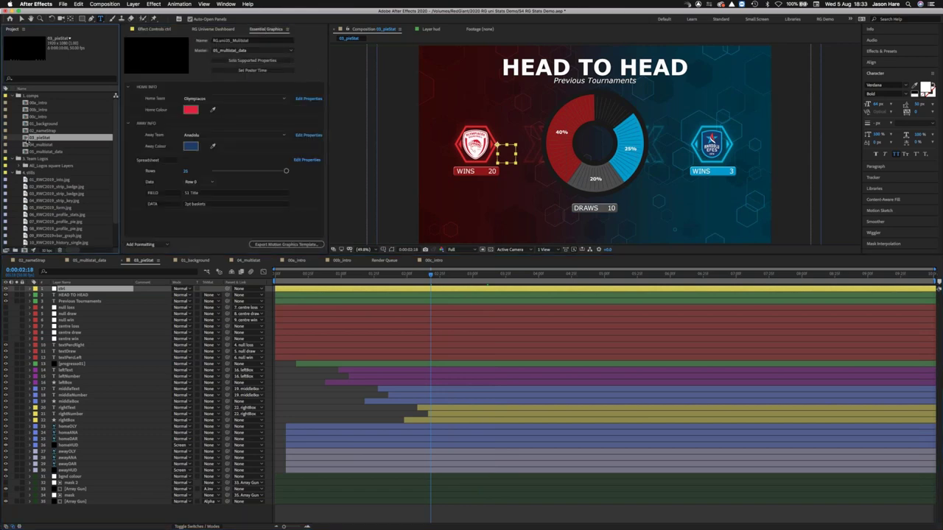
Set 01_background as master, close it, and reopen the Master composition list.
click(291, 50)
click(260, 60)
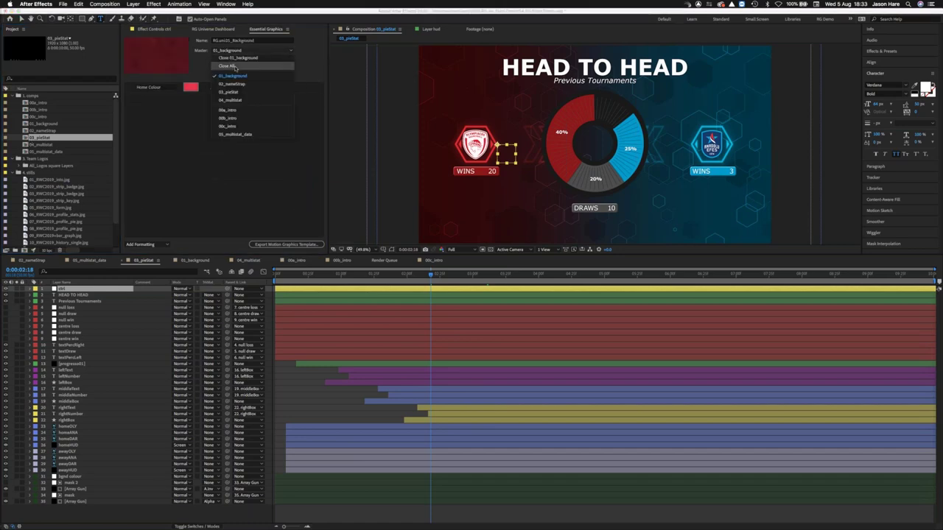
click(254, 57)
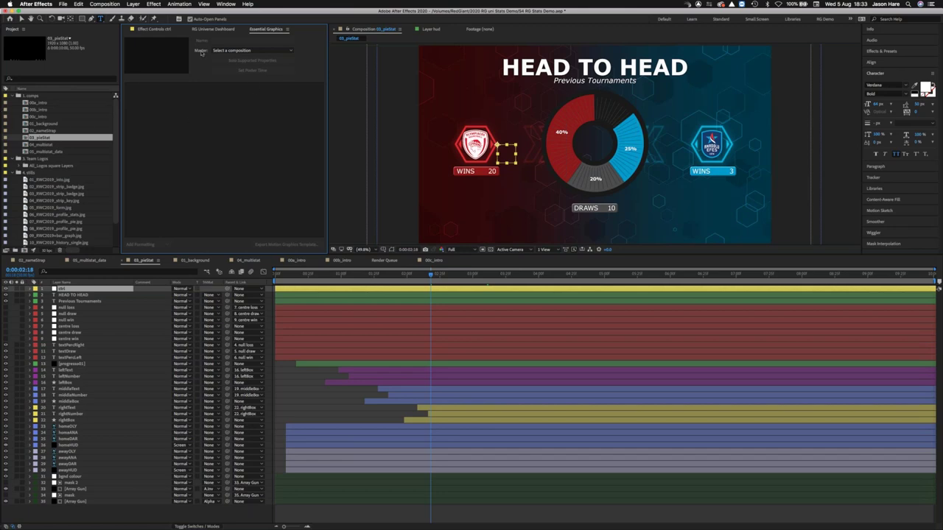
click(292, 53)
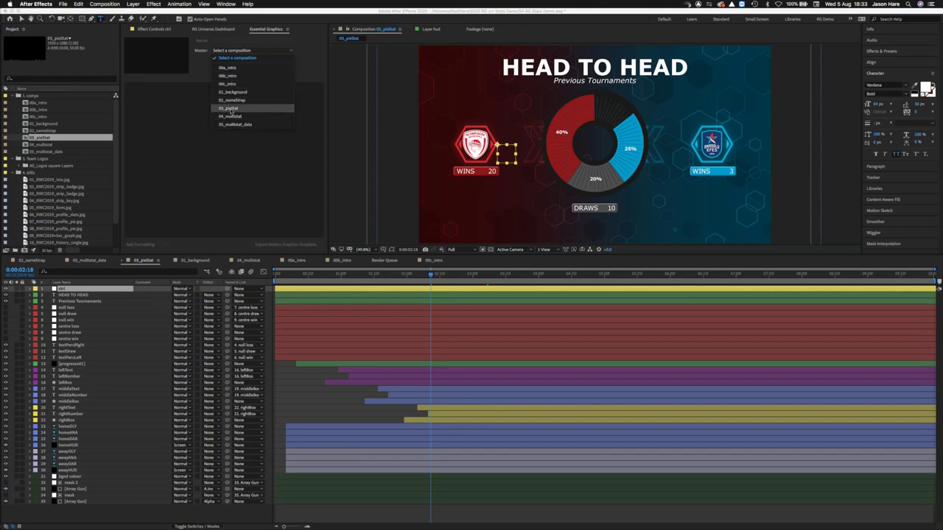
Make 03_pieStat the master and rename the template RGLum.03_pieStat1080.
click(229, 108)
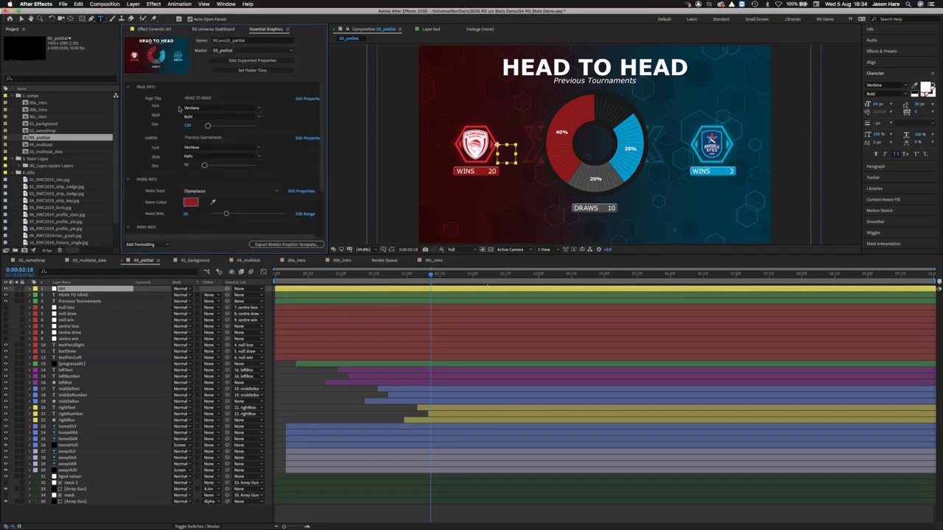
click(250, 41)
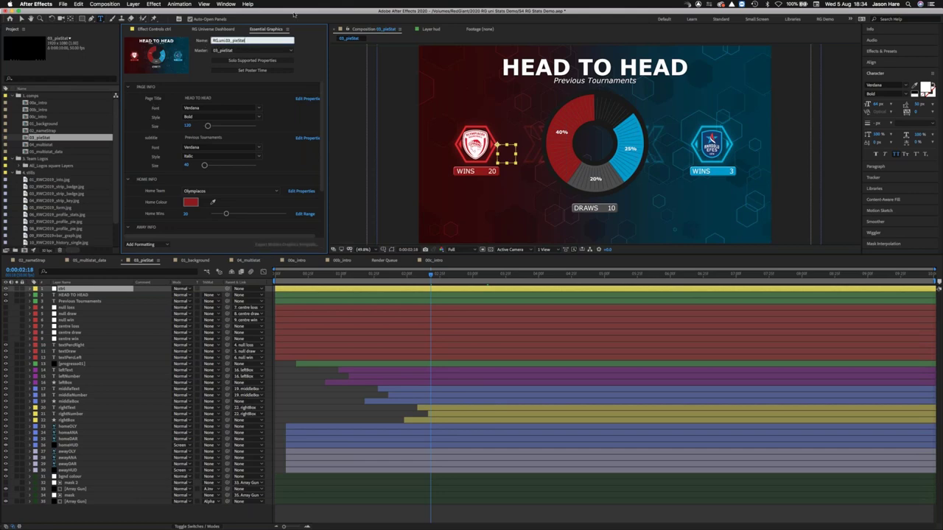
text(1080)
key(Return)
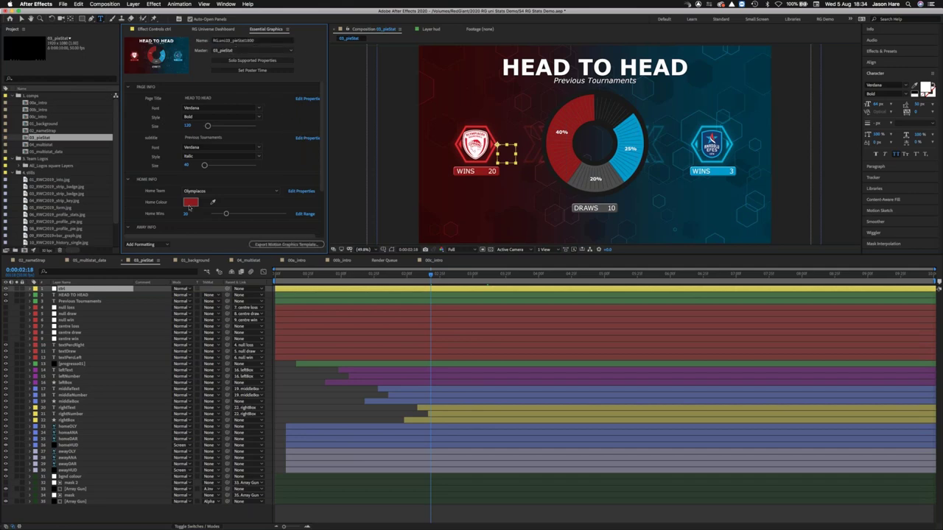
Collapse PAGE INFO and HOME INFO, solo supported properties, and review the timeline properties.
click(129, 87)
click(128, 98)
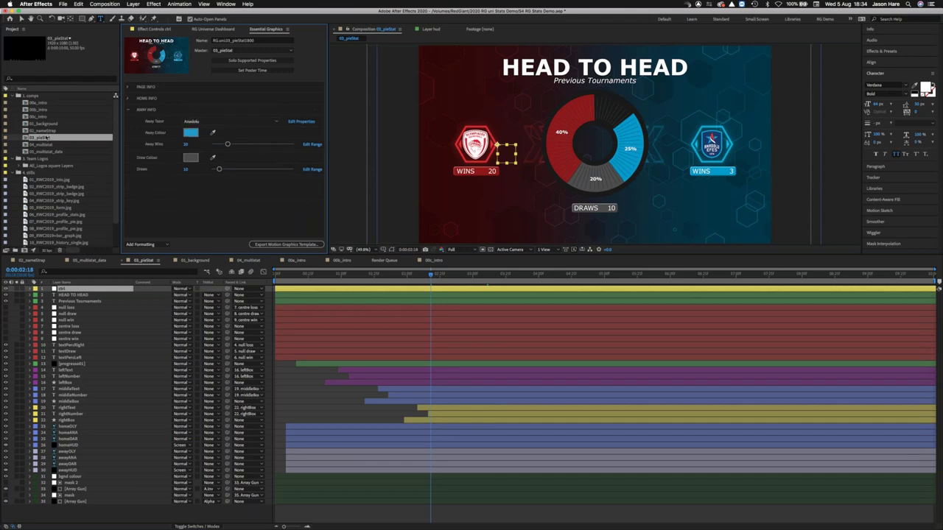
click(254, 61)
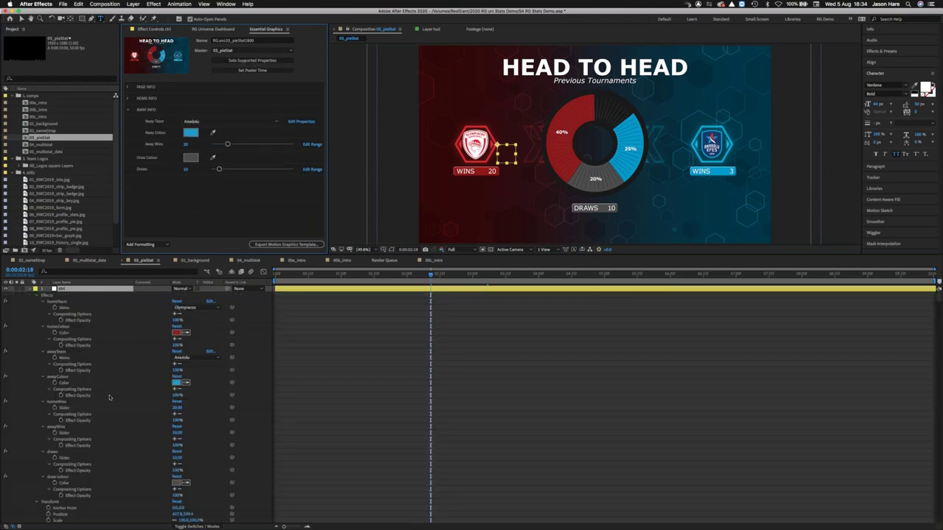
scroll(150, 418, down, 2)
scroll(151, 418, down, 8)
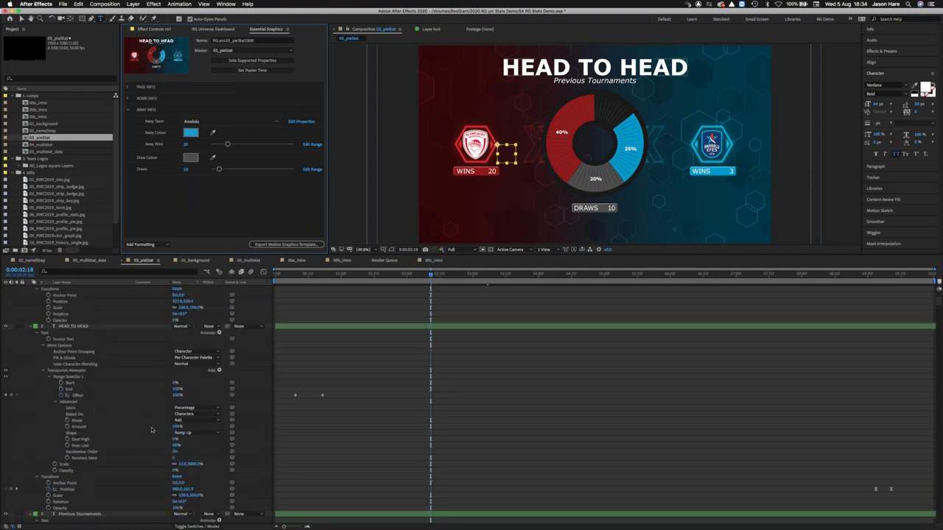
scroll(137, 389, down, 10)
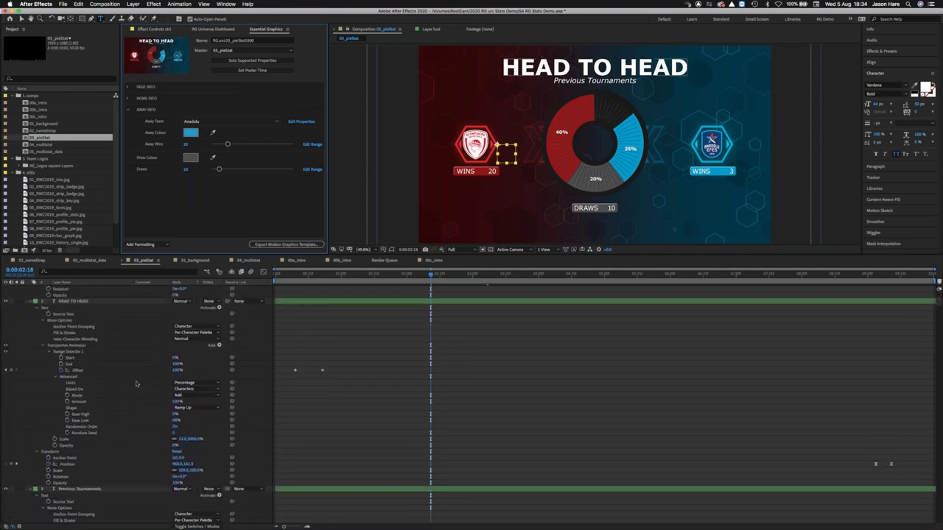
scroll(66, 393, up, 1)
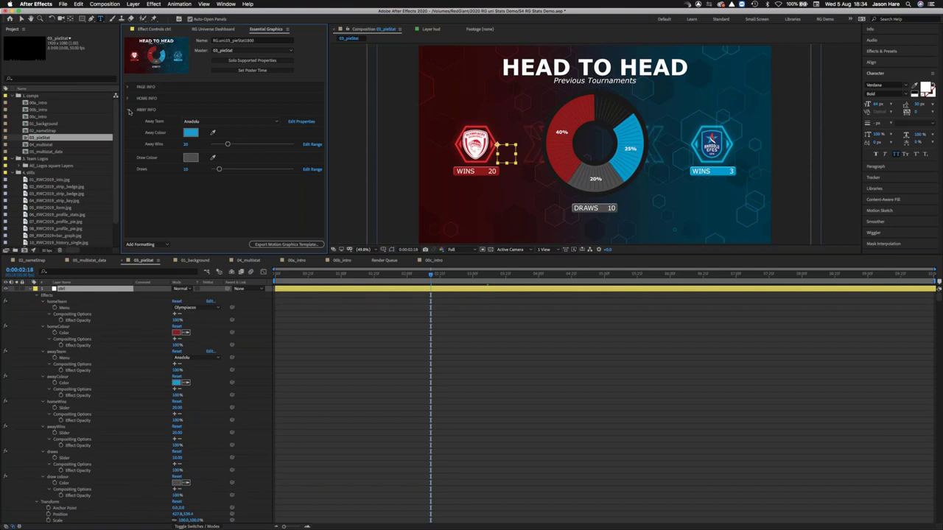
Add a Group to the template properties, delete it again, and expand PAGE INFO.
click(130, 110)
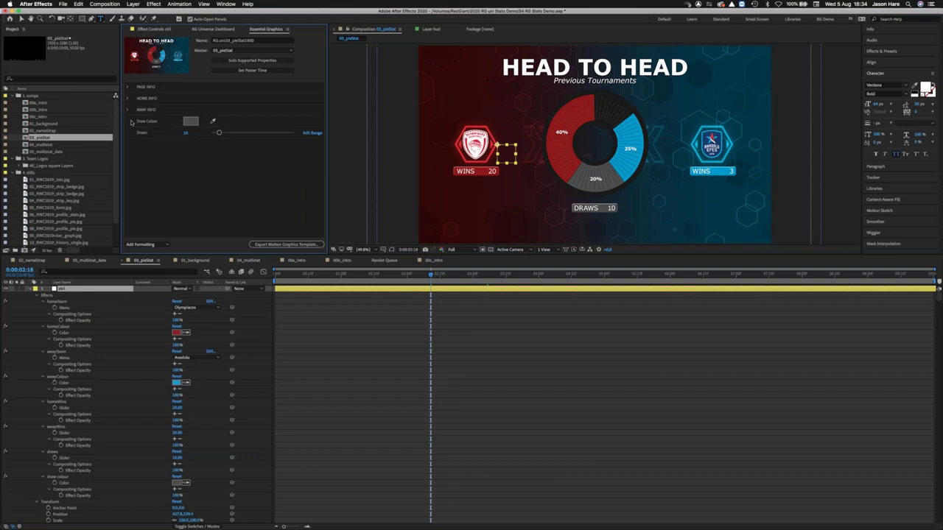
click(165, 246)
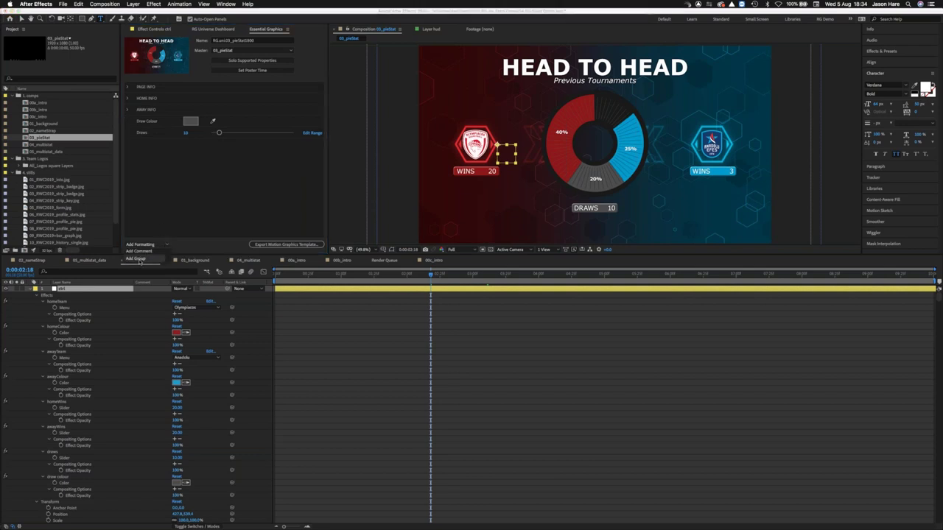
click(139, 261)
click(192, 148)
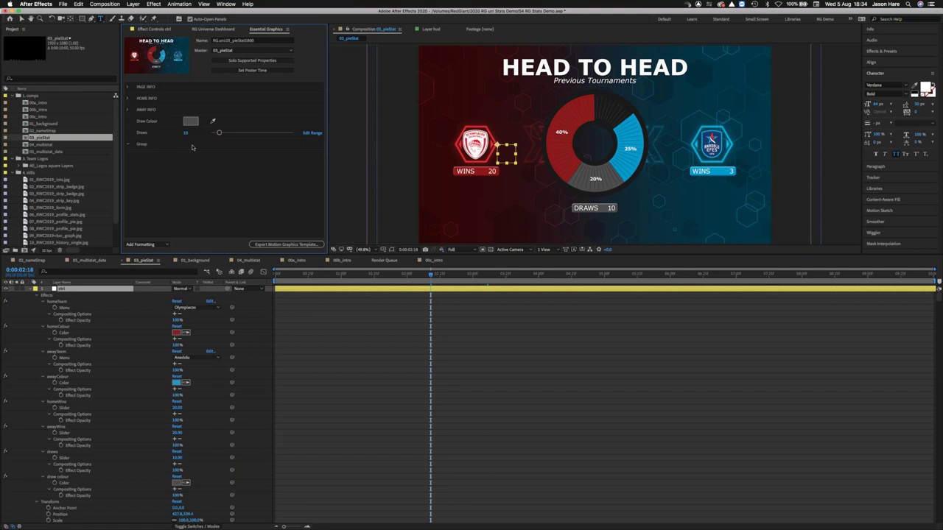
click(180, 146)
key(Delete)
click(129, 87)
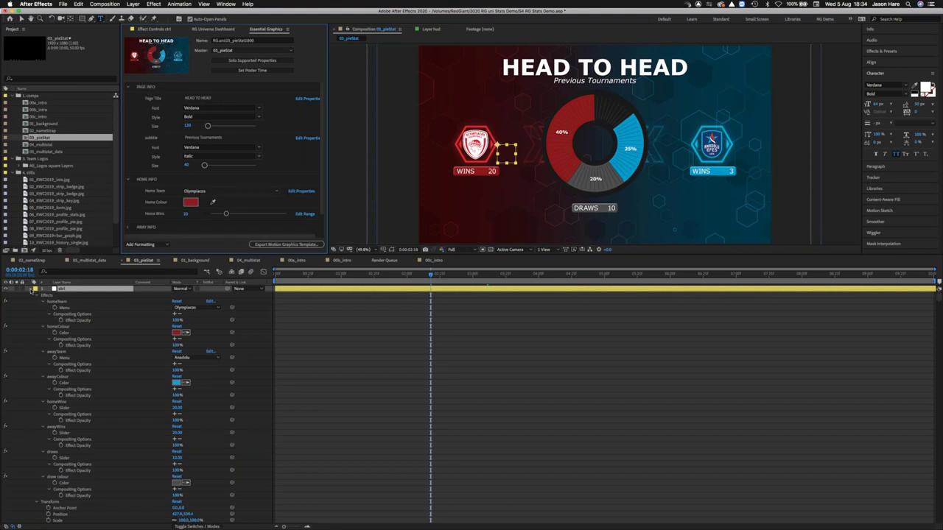
Expand the title text layers and select the HEAD TO HEAD title's Source Text.
click(31, 290)
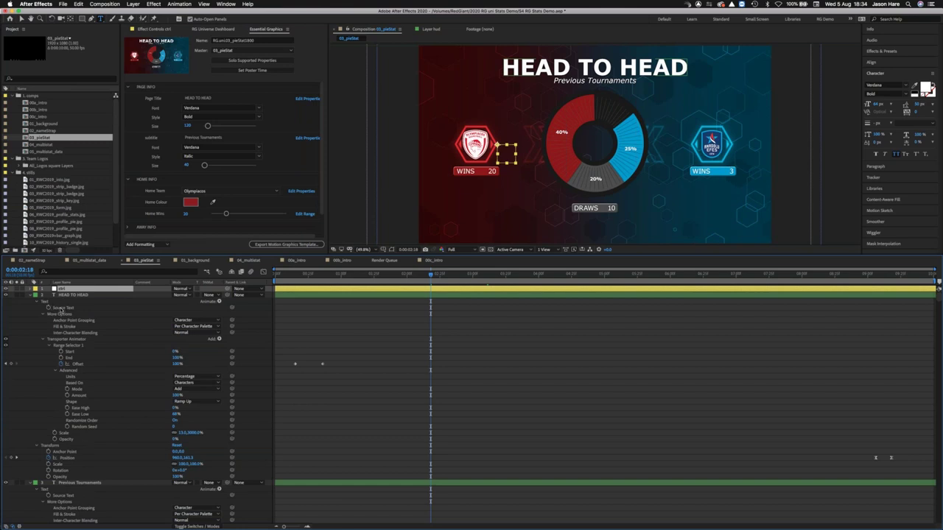
click(61, 308)
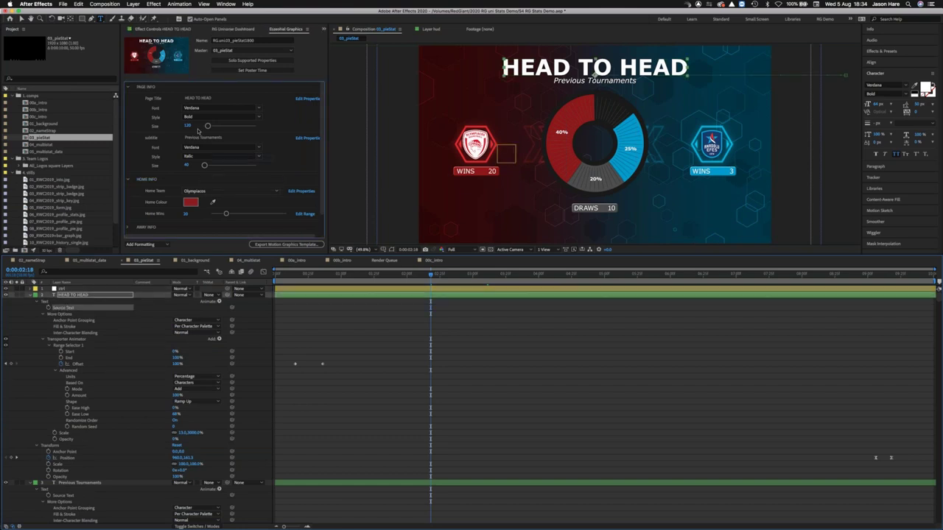
scroll(195, 144, down, 1)
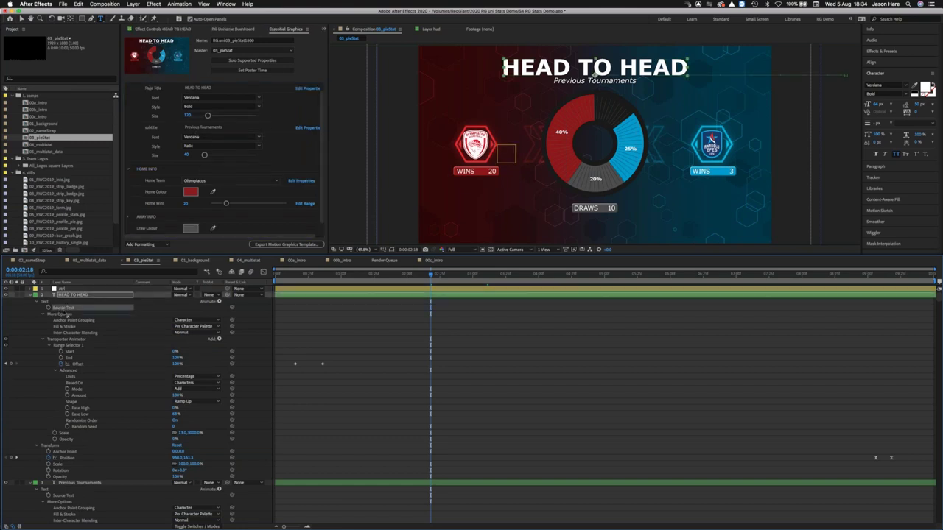
Test-edit the Page Title with 'dfff', apply All Caps, then delete the test letters.
click(216, 88)
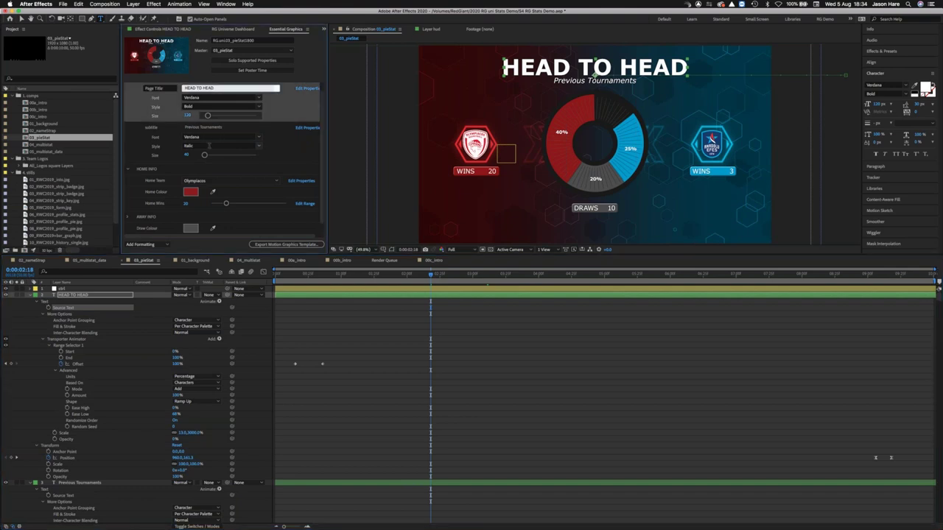
text(dfff)
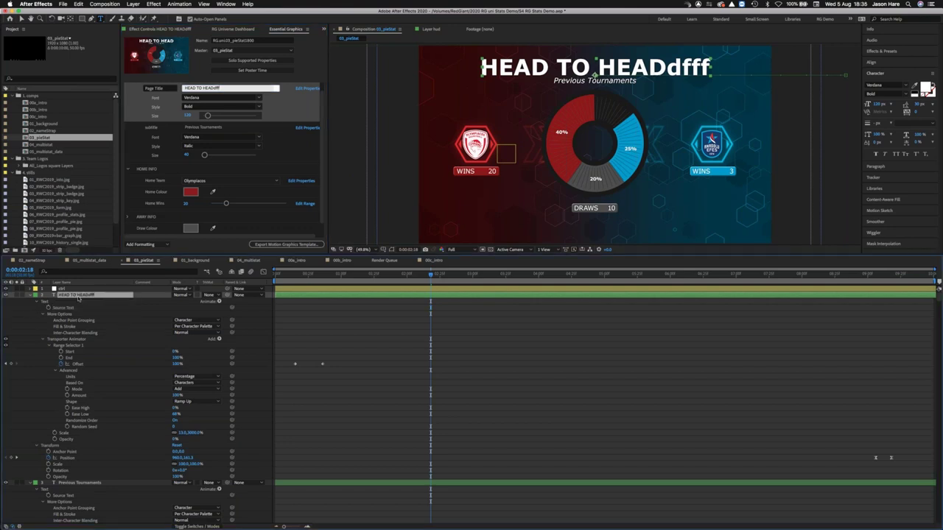
double_click(75, 296)
click(896, 155)
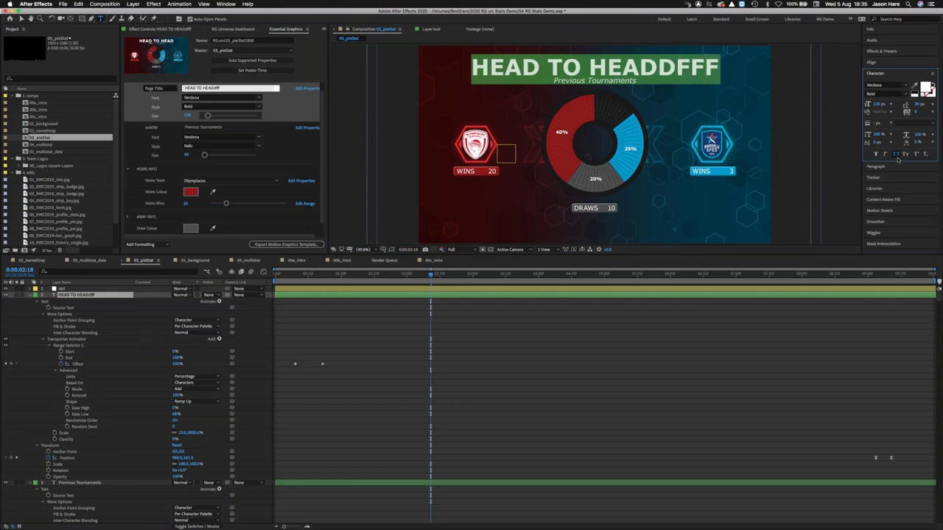
click(223, 87)
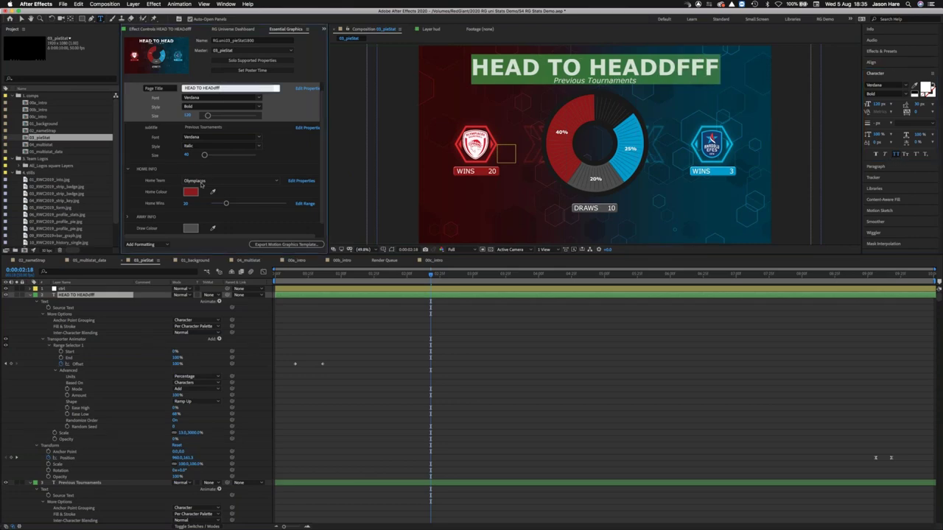
key(BackSpace)
key(BackSpace)
key(BackSpace)
key(BackSpace)
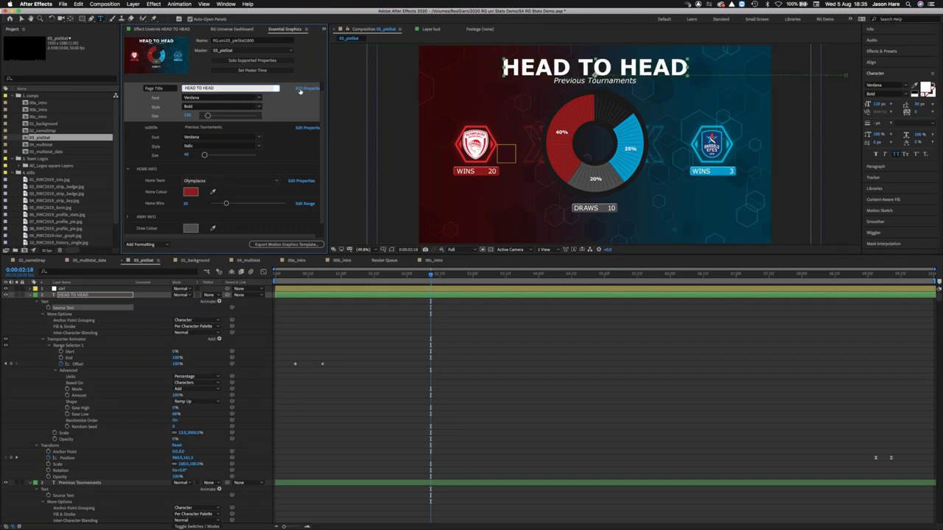
click(300, 89)
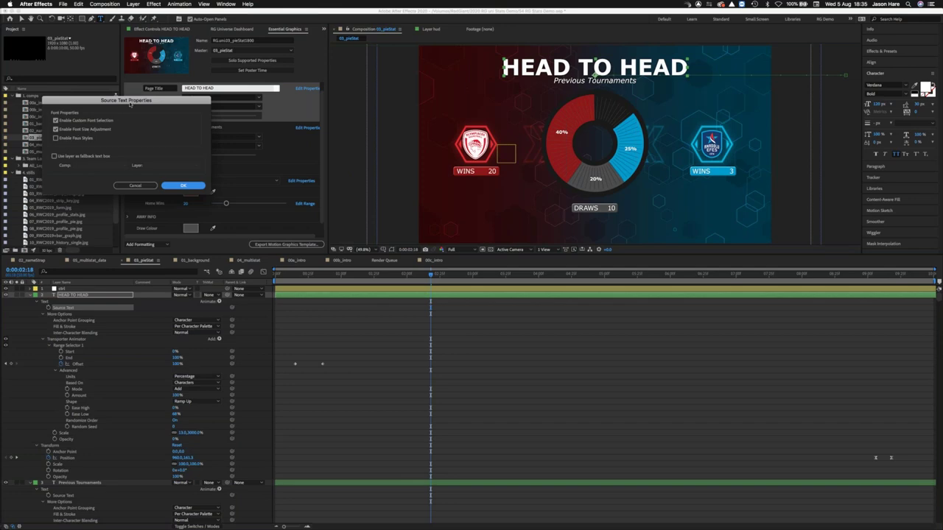
Disable Enable Custom Font Selection for the Page Title's Source Text Properties.
drag(127, 105, 101, 126)
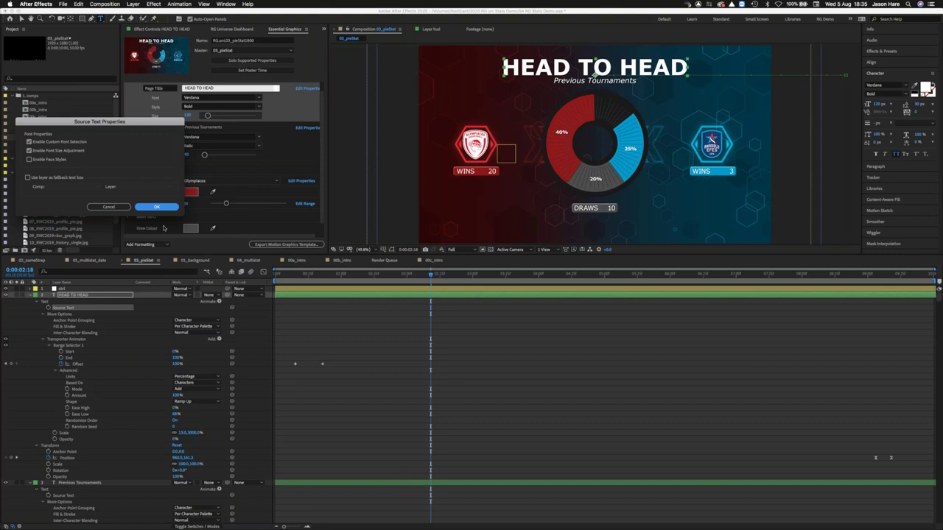
click(29, 143)
click(145, 206)
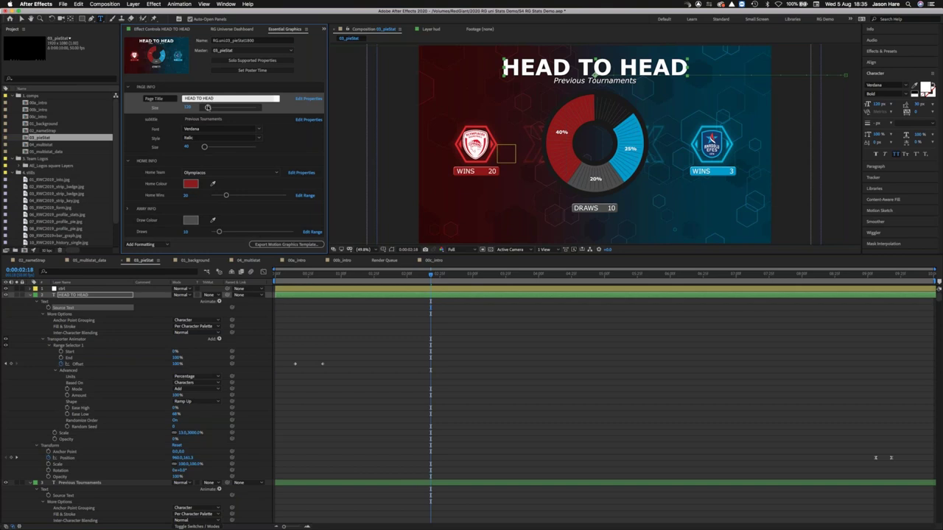
Append test letters 'sdfkbadfkgjlfk' to the Page Title.
click(234, 98)
text(sdfkbadfkgjlfkdkfdk)
key(Tab)
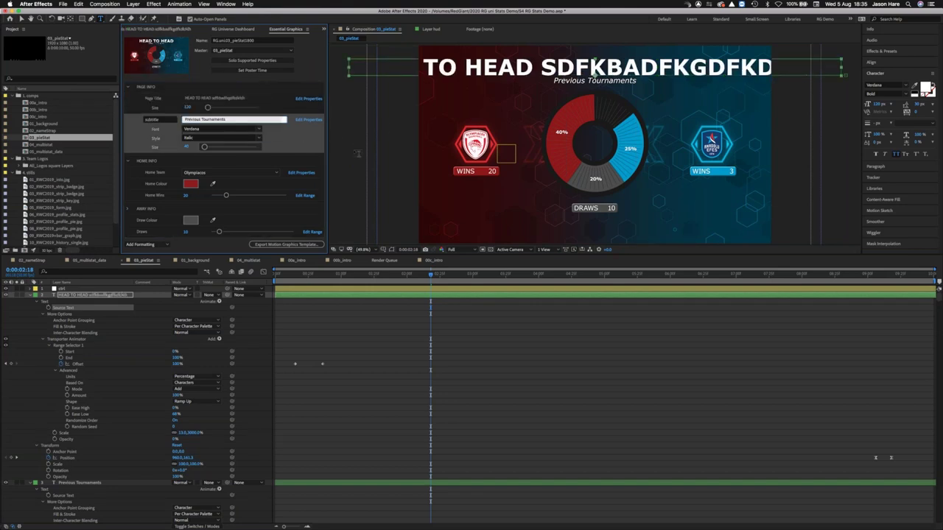
Reduce the Page Title size to 75.
click(187, 108)
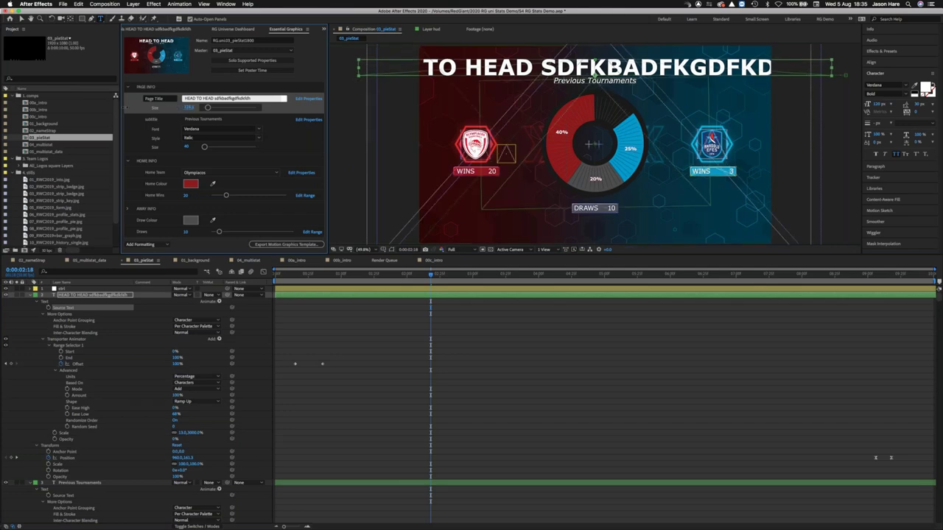
text(75)
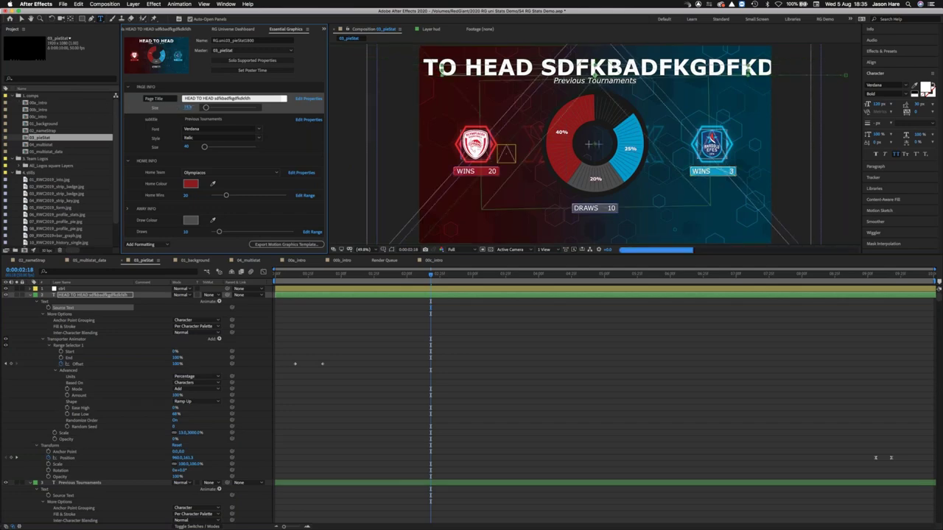
key(Return)
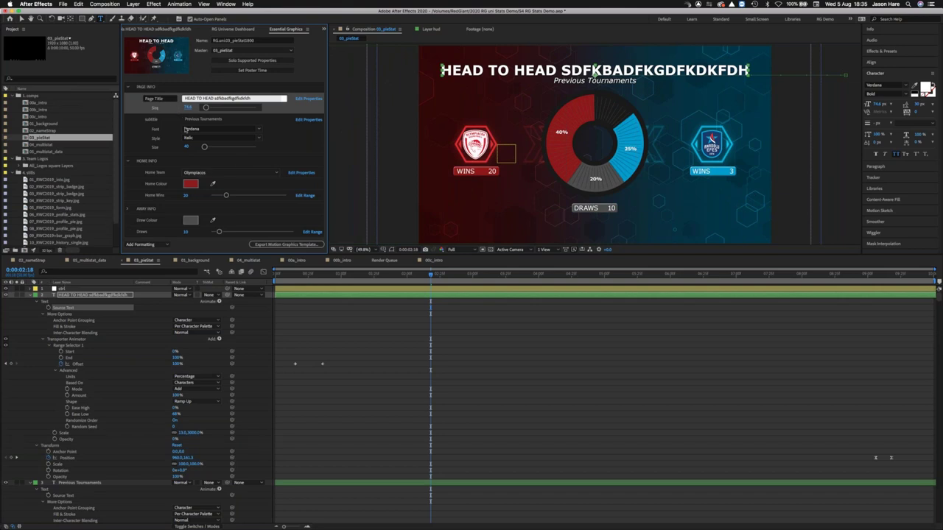
click(155, 122)
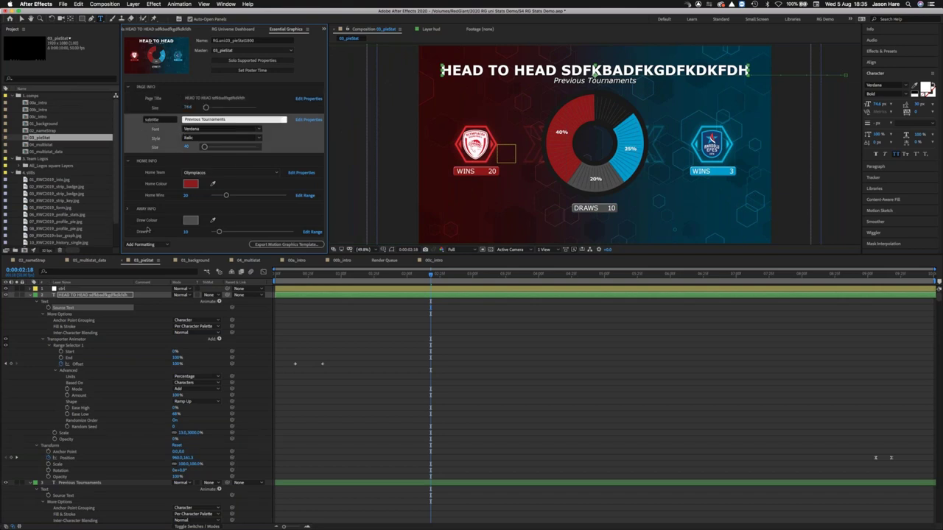
Disable custom font selection in the subtitle's Source Text Properties.
click(31, 294)
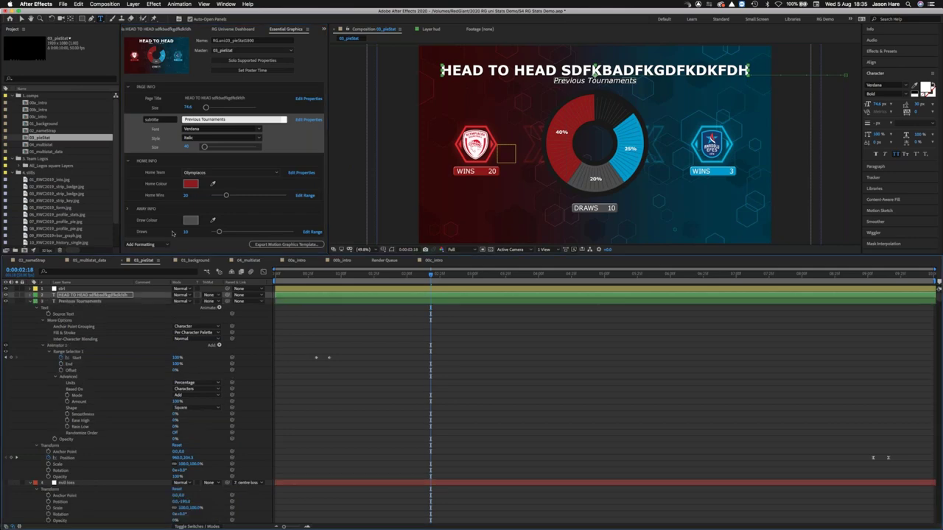
text(dvv)
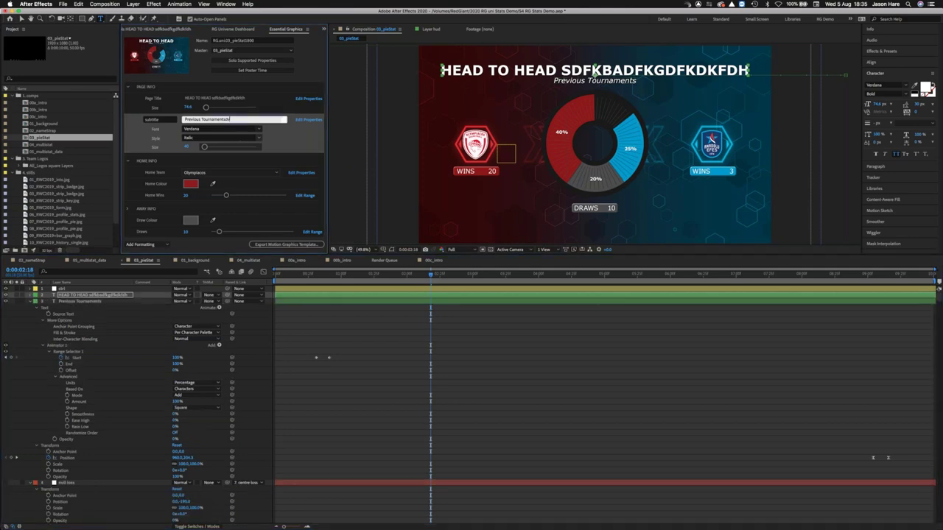
click(308, 120)
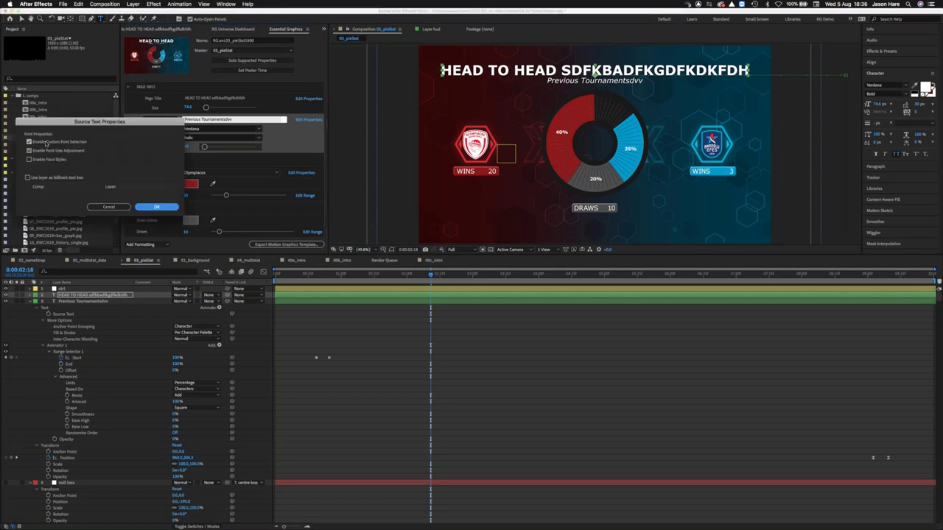
click(153, 208)
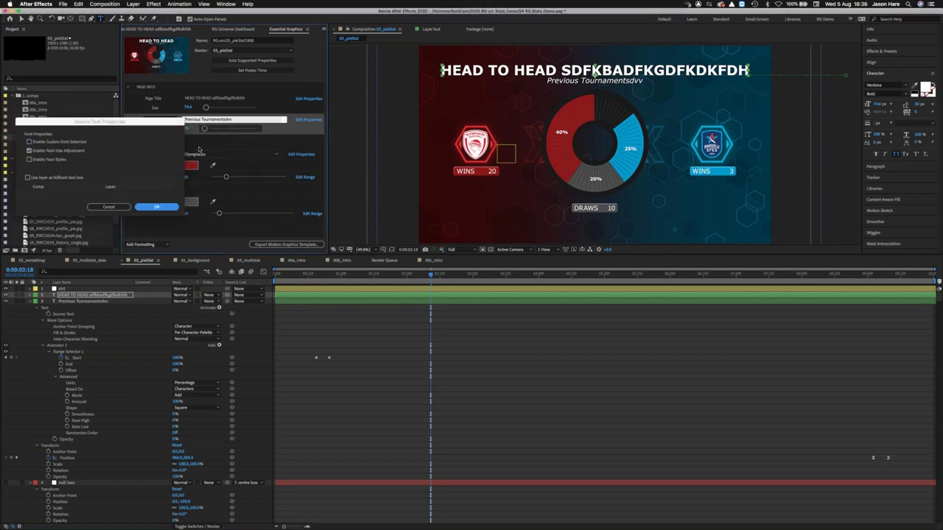
Remove the test letters from subtitle and Page Title, then set poster time at frame 0.
click(247, 120)
key(BackSpace)
key(BackSpace)
key(BackSpace)
click(241, 98)
key(BackSpace)
key(BackSpace)
key(BackSpace)
key(BackSpace)
key(BackSpace)
key(BackSpace)
key(BackSpace)
key(BackSpace)
key(BackSpace)
key(BackSpace)
key(BackSpace)
key(BackSpace)
key(BackSpace)
key(BackSpace)
key(BackSpace)
key(BackSpace)
key(BackSpace)
key(BackSpace)
key(BackSpace)
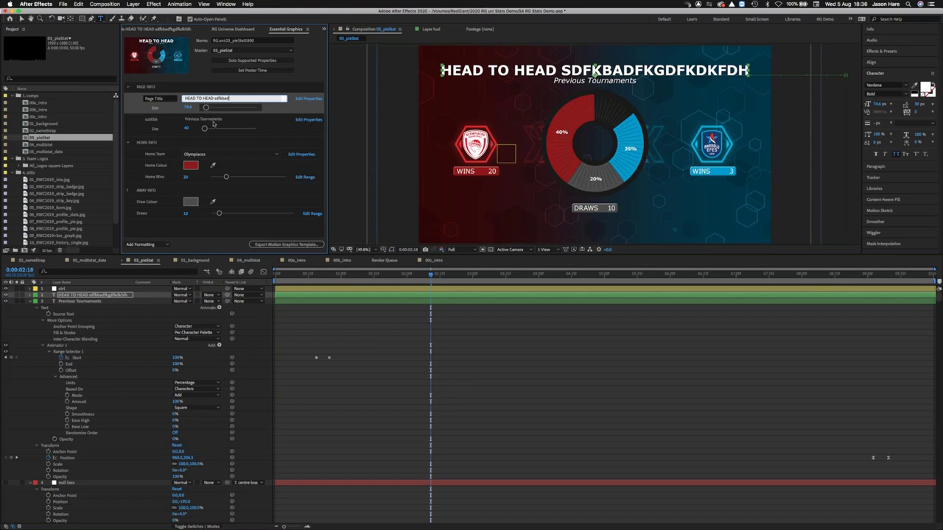
click(309, 72)
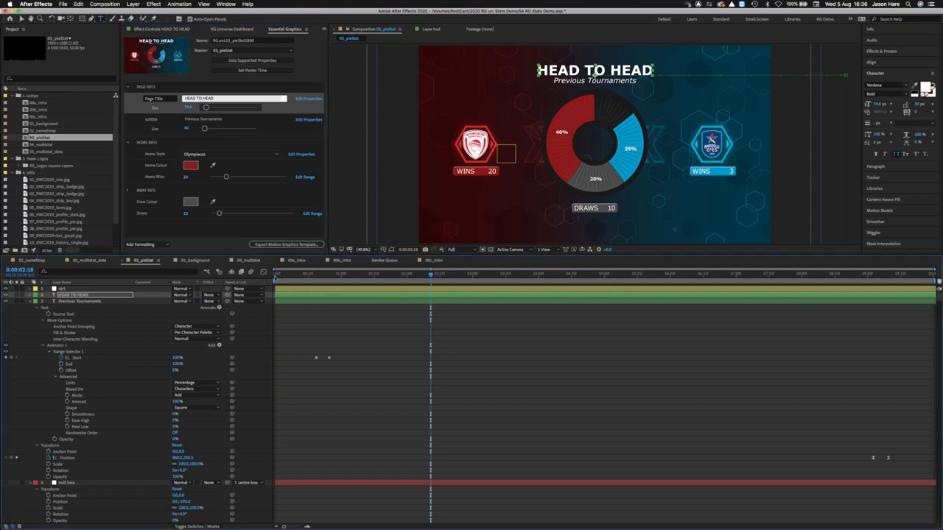
click(277, 278)
click(257, 71)
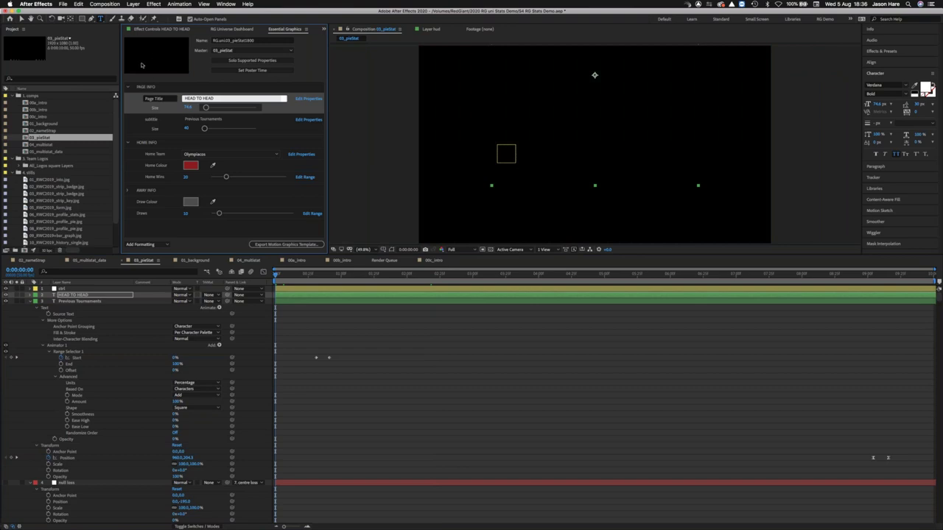
Set the Essential Graphics poster image to a frame showing the full donut graphic.
click(643, 279)
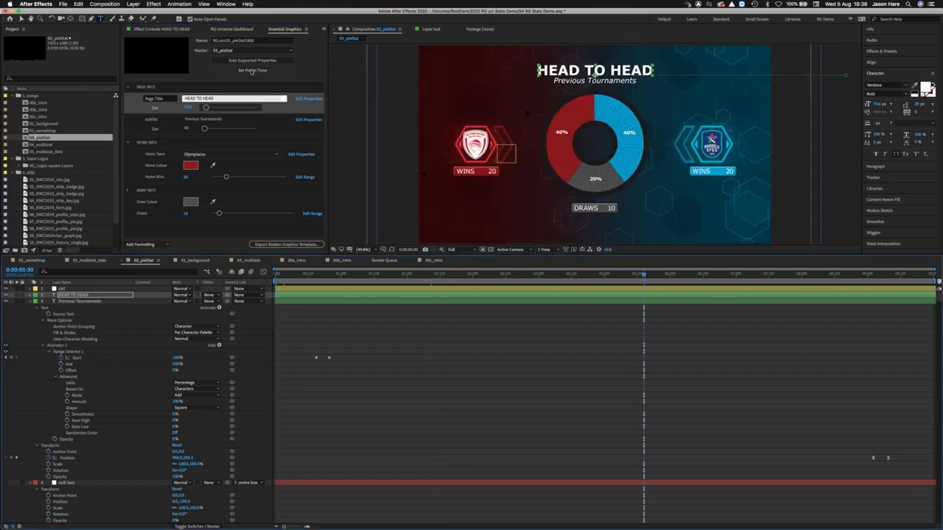
click(250, 70)
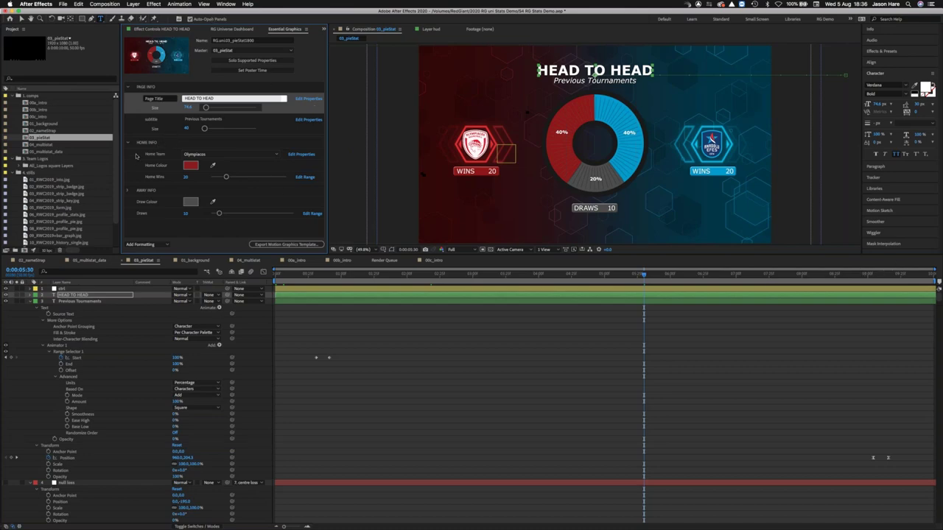
click(129, 90)
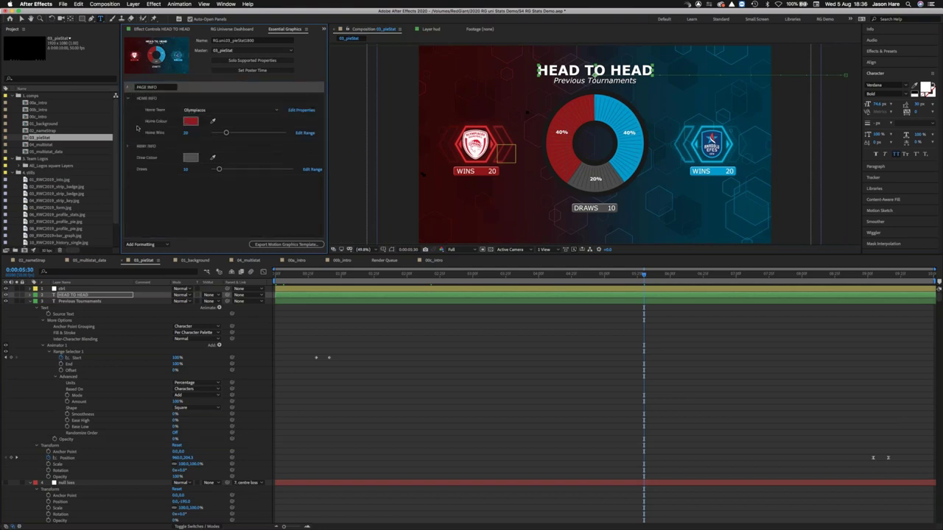
Collapse all expanded layer properties in the timeline and deselect every layer.
click(33, 301)
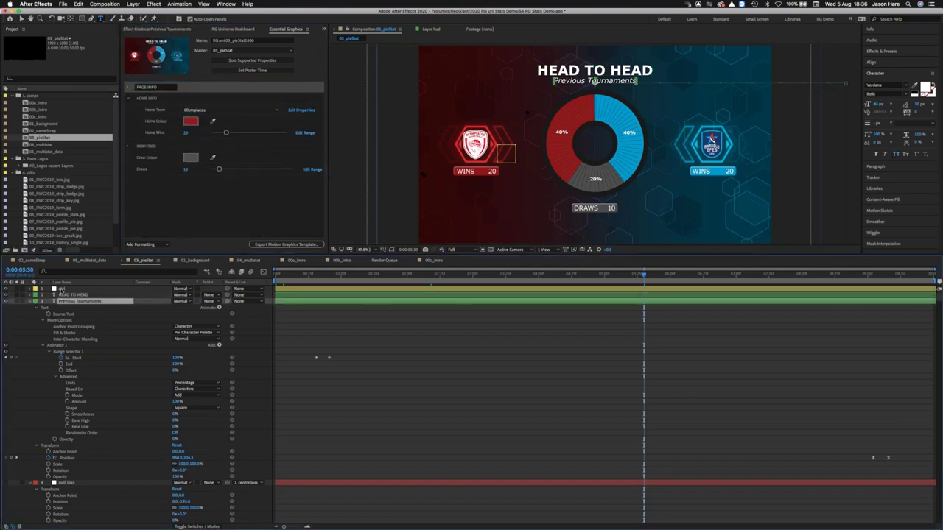
click(30, 288)
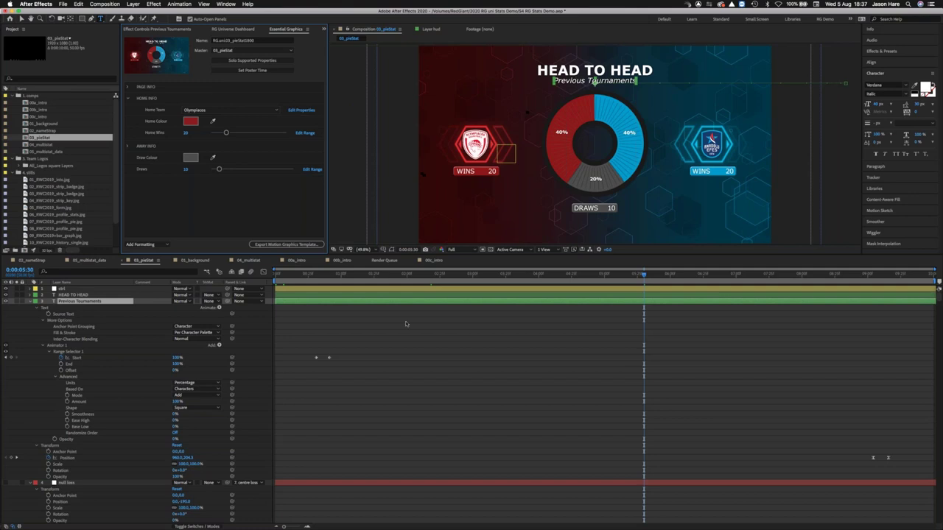
click(73, 294)
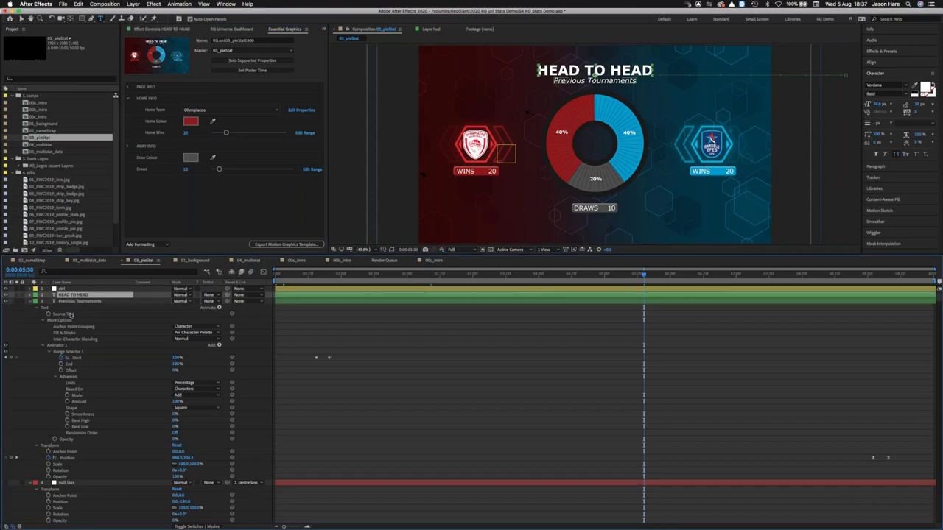
key(ctrl+a)
key(F2)
click(66, 295)
key(ctrl+a)
click(34, 302)
key(Escape)
click(30, 301)
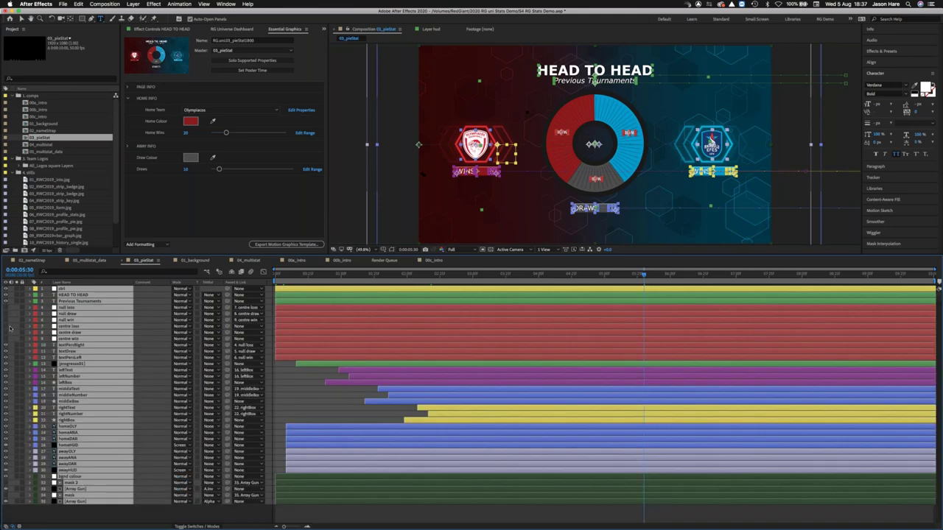
key(F2)
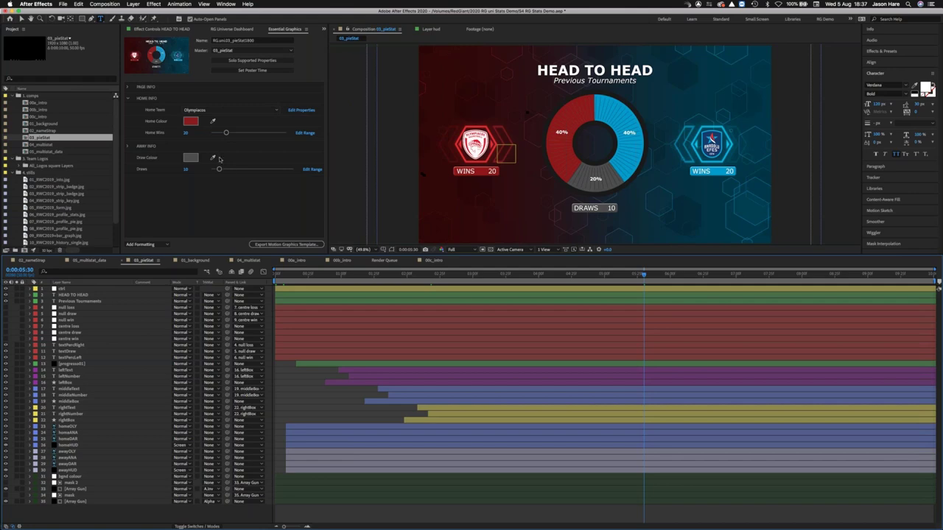
Mark every 03_pieStat layer shy and hide shy layers from the timeline.
click(127, 100)
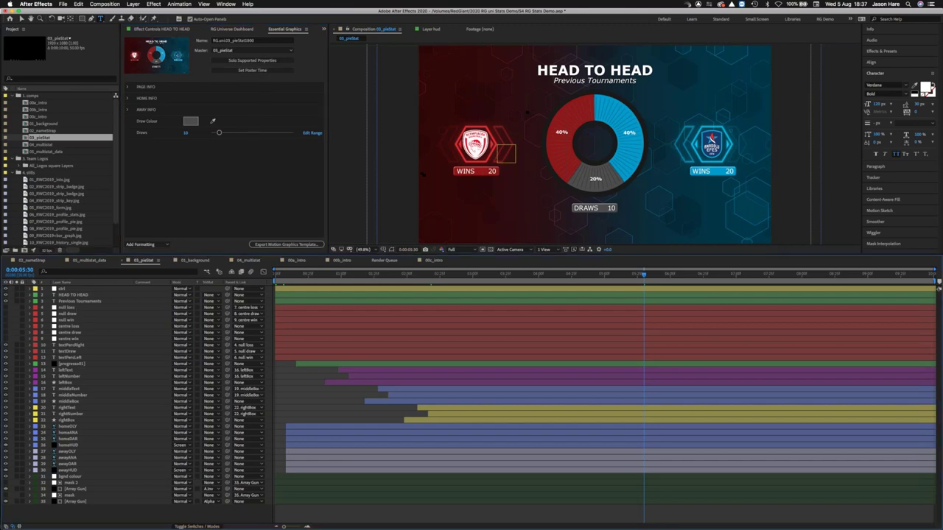
click(198, 526)
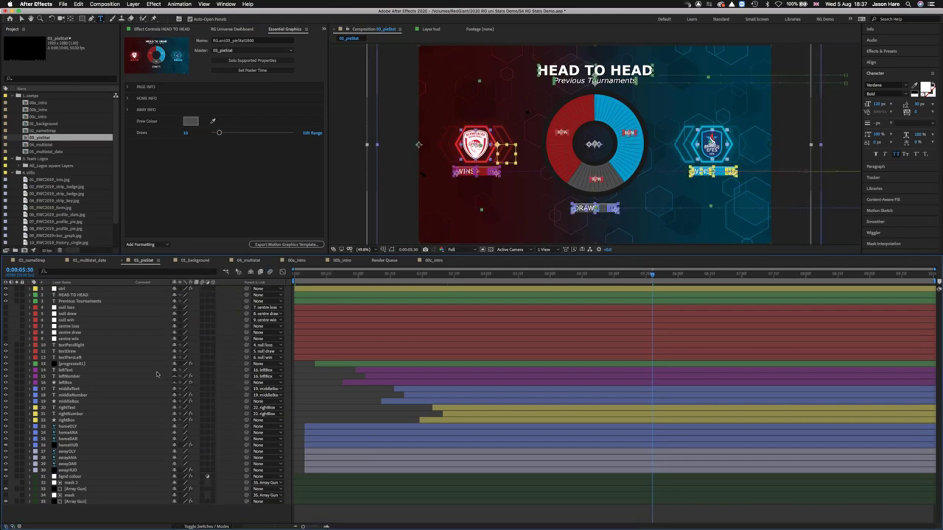
key(super+a)
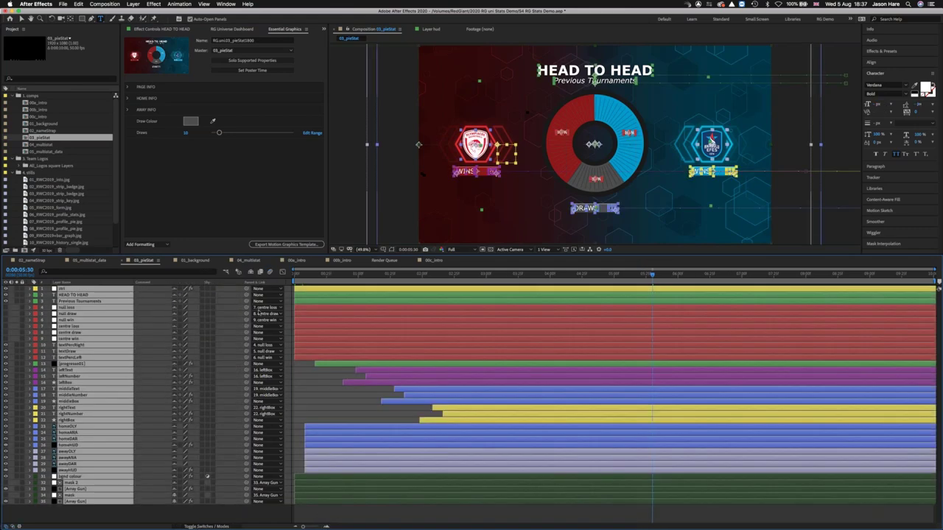
click(250, 272)
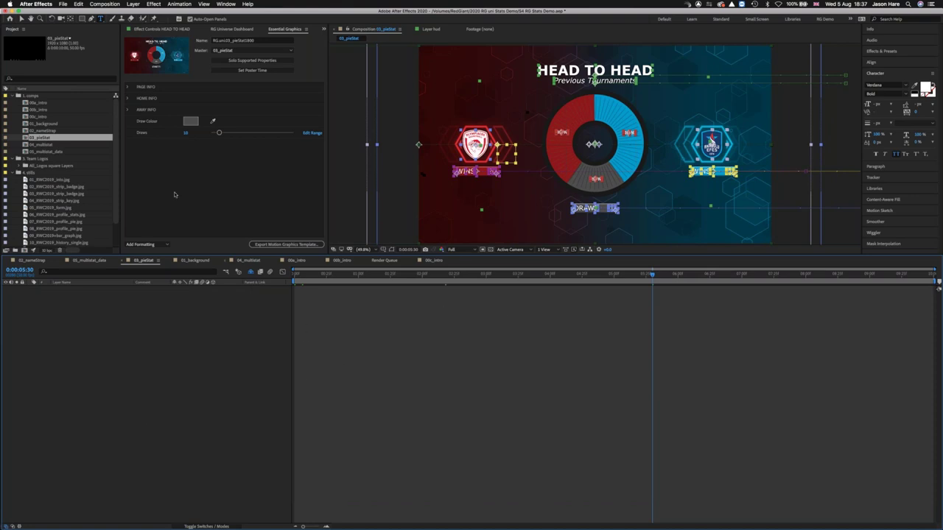
Try a green Home Colour in Essential Graphics, then undo it back to red.
click(128, 87)
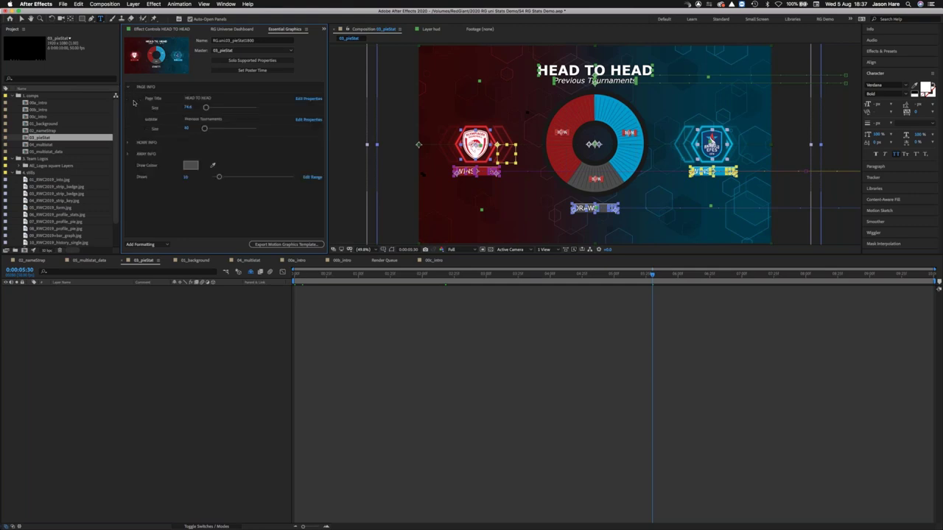
click(128, 142)
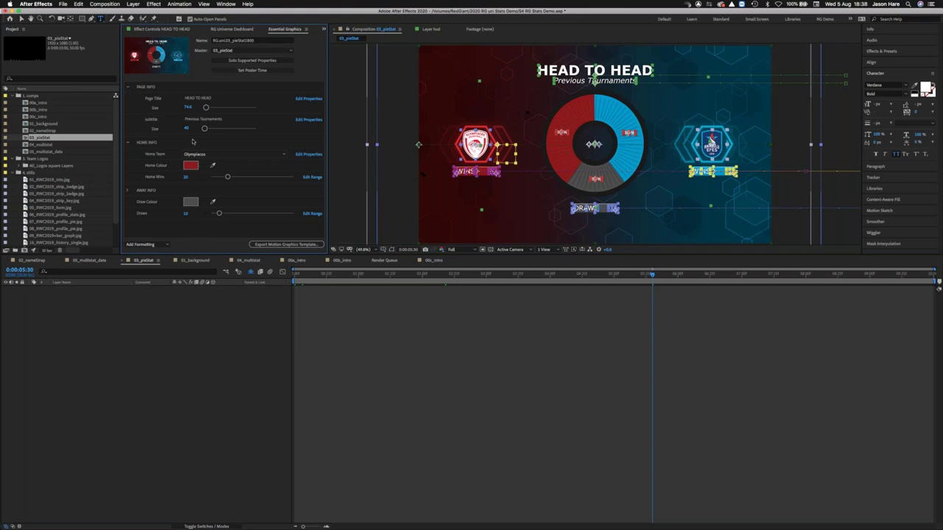
click(190, 168)
click(250, 78)
click(373, 59)
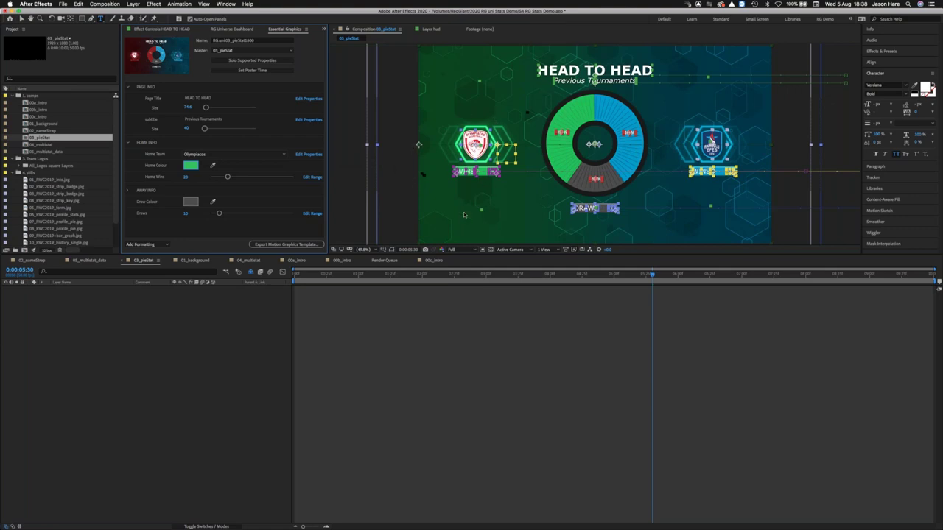
key(super+z)
Try Anadolu as Home Team, undo back to Olympiacos, and start the template export.
click(202, 154)
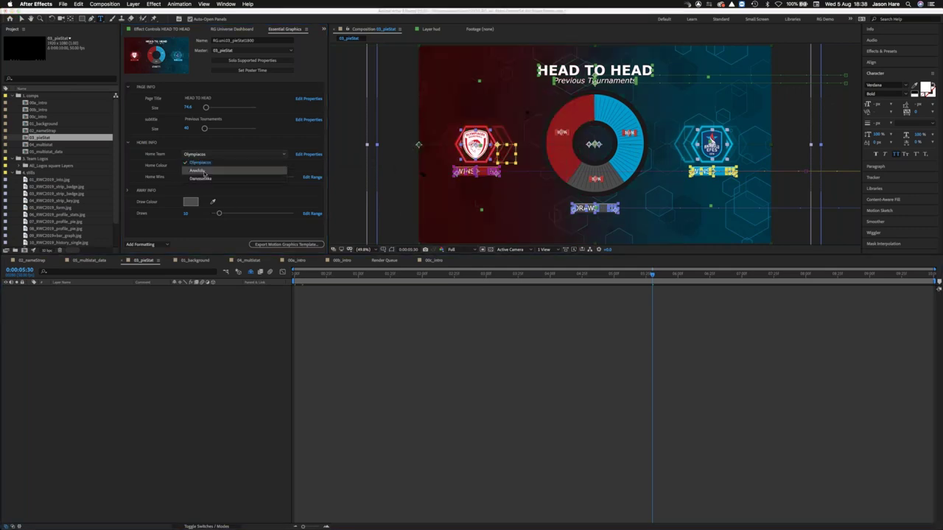
click(203, 171)
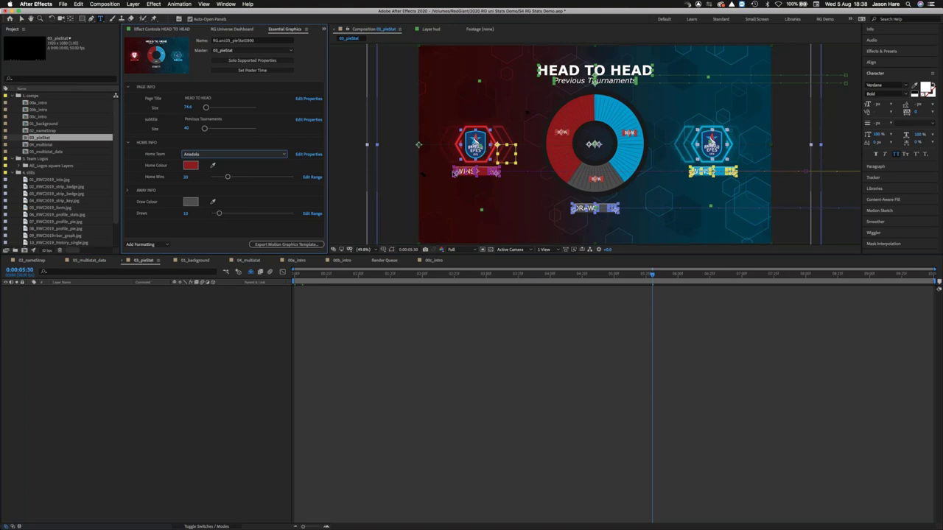
key(super+z)
click(280, 246)
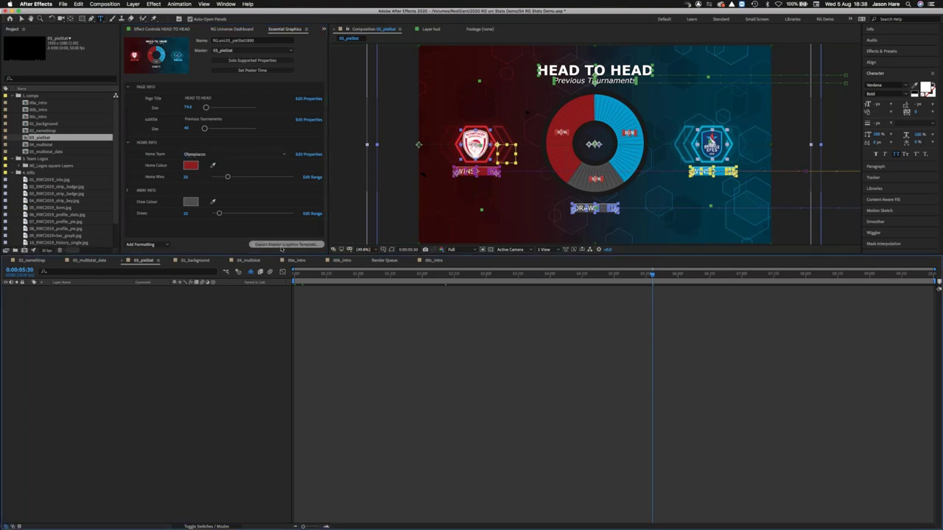
click(288, 247)
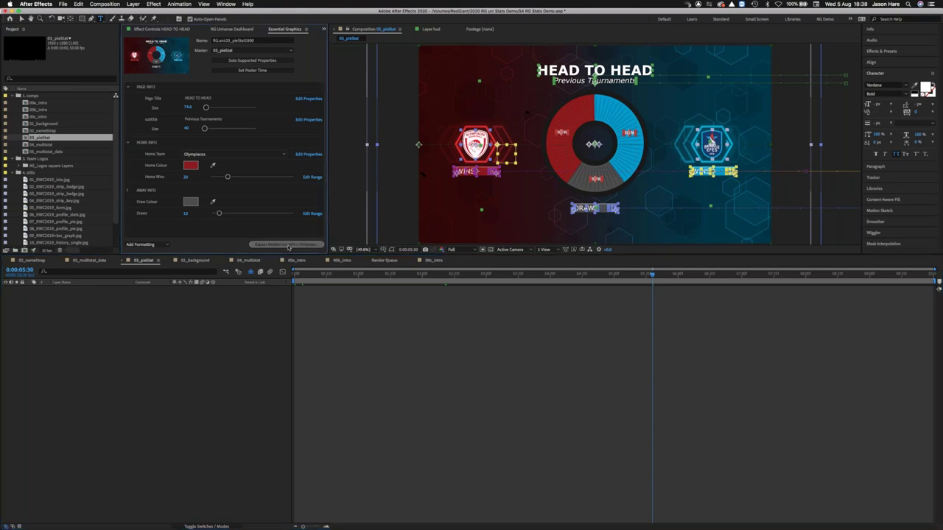
Save the project and confirm exporting RG.uni.03_pieStat1800 as a Motion Graphics Template to the desktop.
click(519, 282)
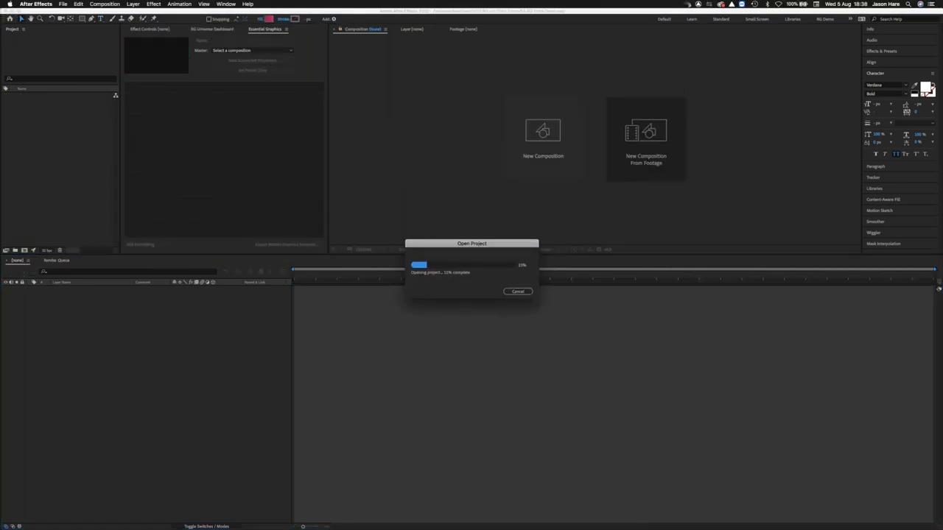
click(44, 144)
click(48, 151)
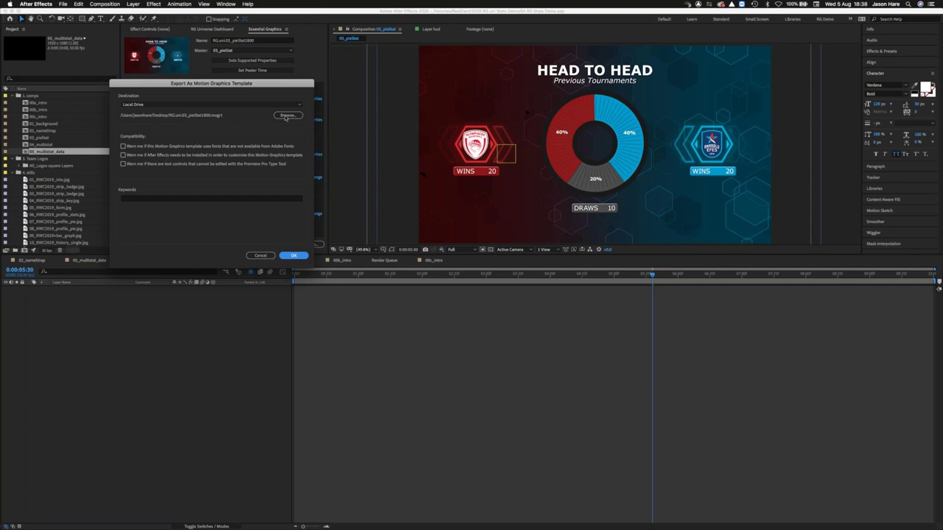
click(292, 257)
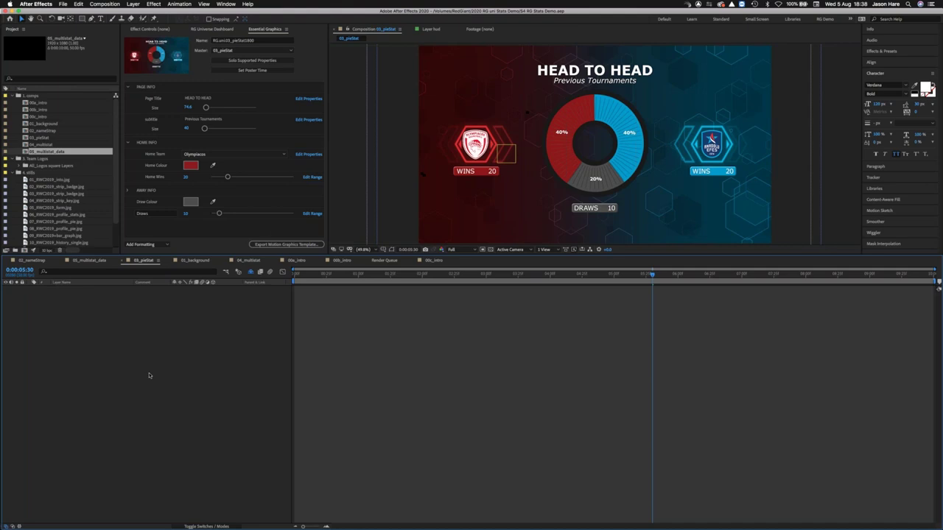
key(super+Tab)
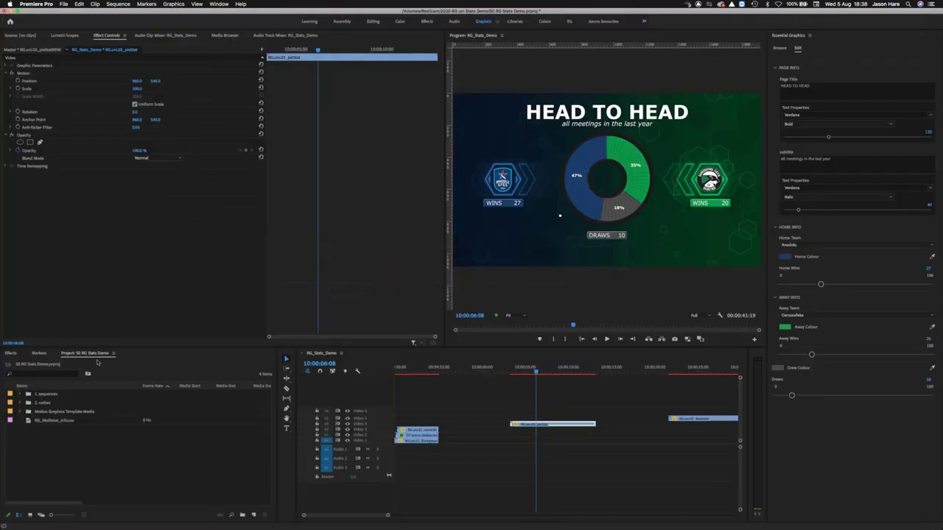
Install RG.uni.03_pieStat1800.mogrt through the Essential Graphics Browse panel.
click(542, 372)
drag(542, 372, 543, 373)
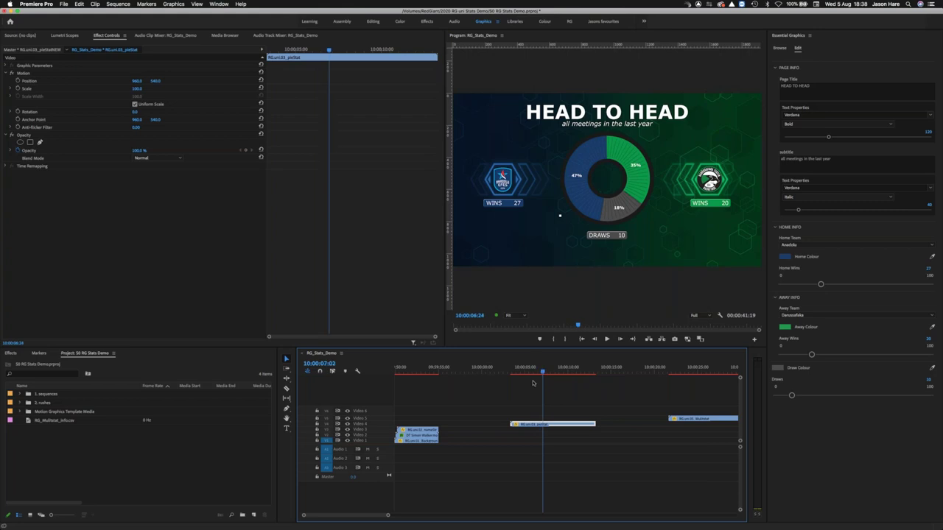
click(779, 48)
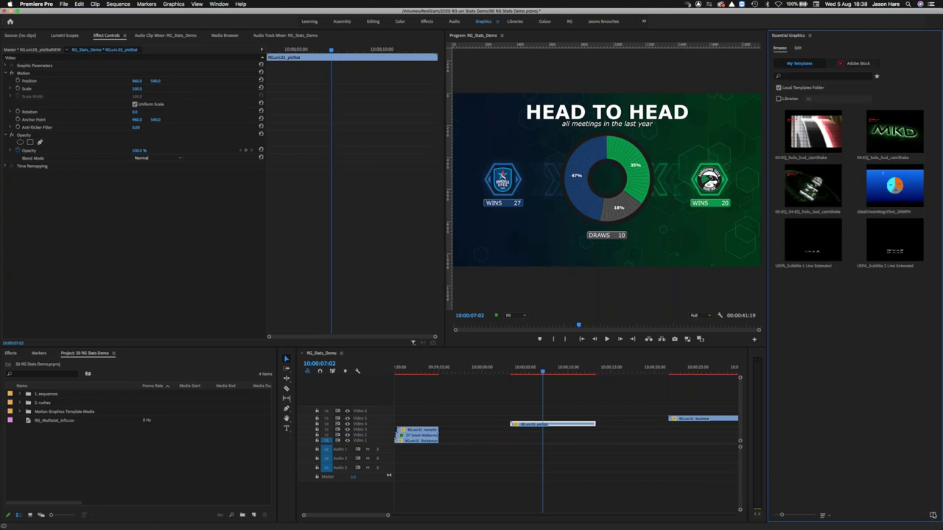
click(933, 516)
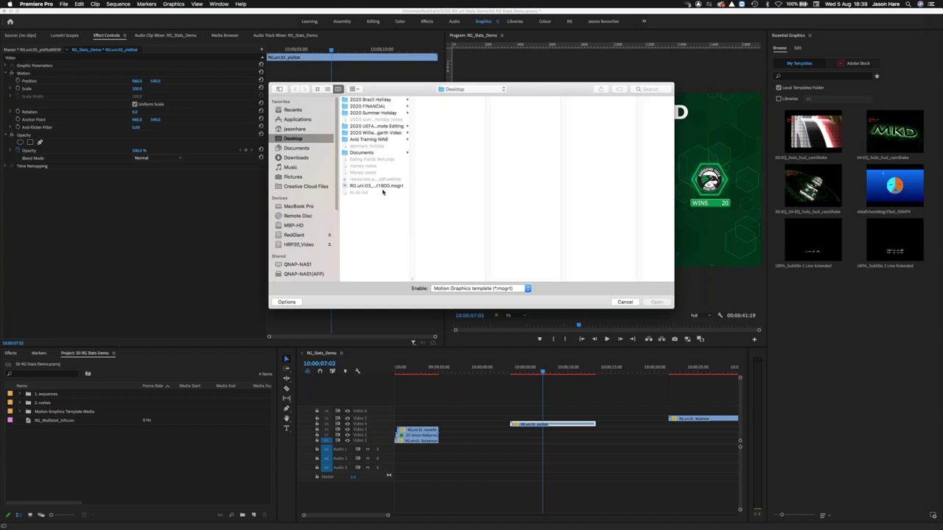
click(385, 188)
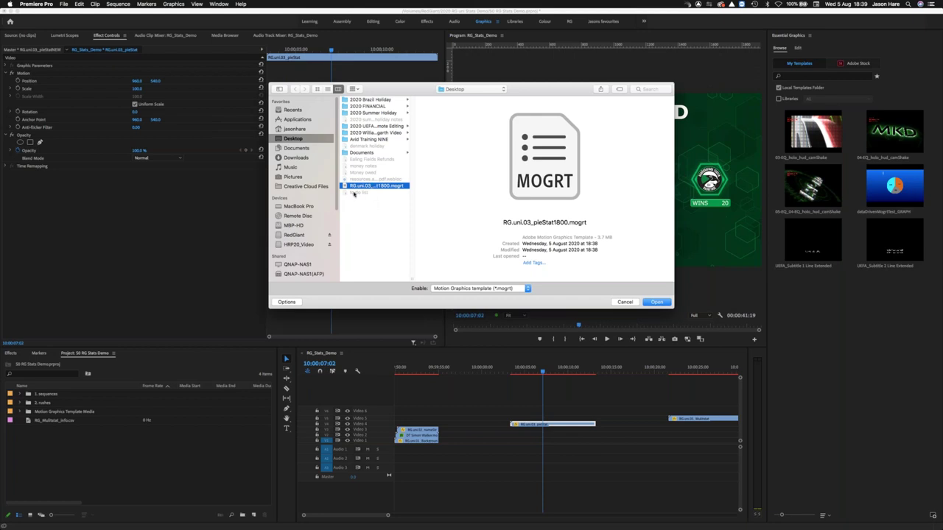
click(657, 303)
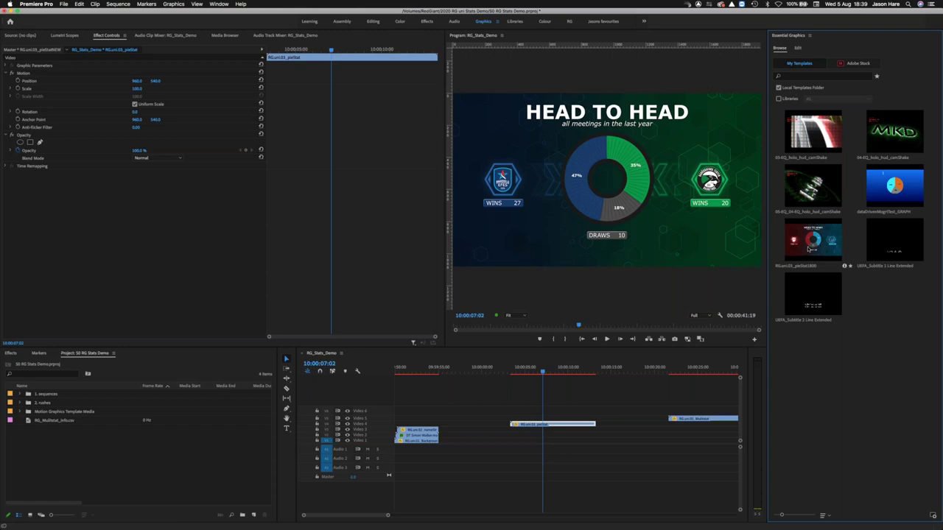
Zoom the timeline out and drag the pie-stat template into the sequence.
click(671, 369)
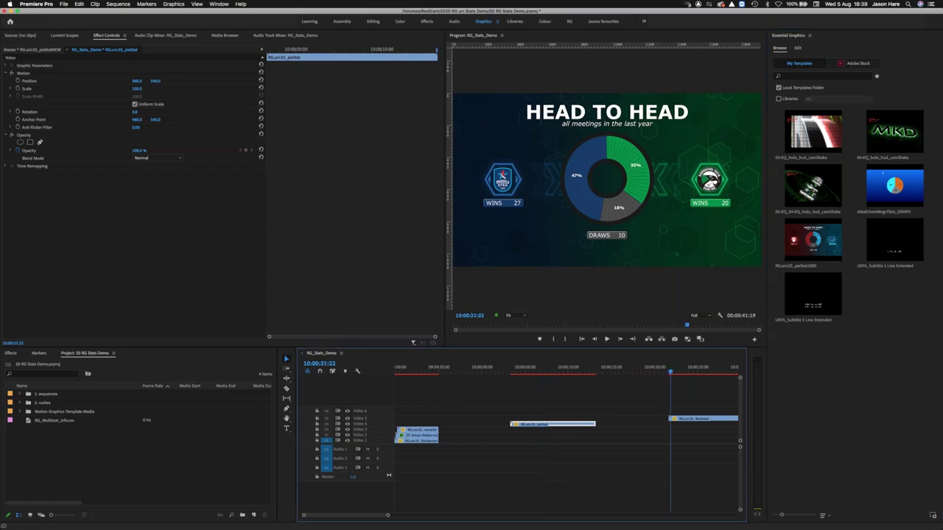
key(minus)
key(minus)
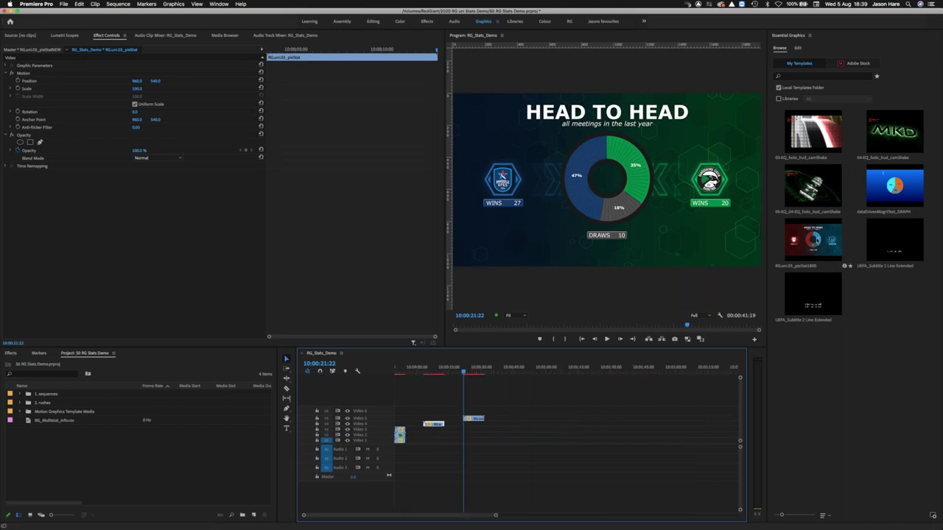
drag(812, 240, 580, 403)
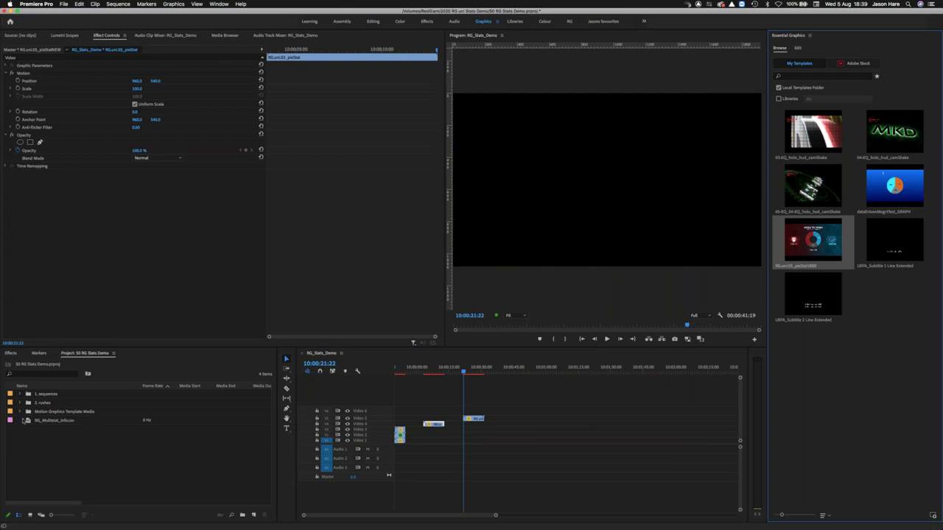
Place pieStat1800 from Motion Graphics Template Media onto Video 1 and select the new clip.
click(21, 411)
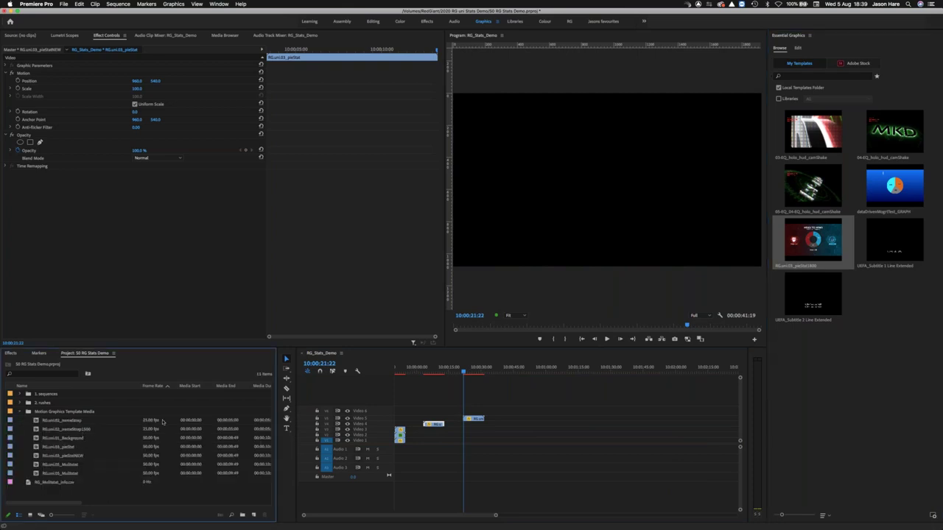
drag(820, 249, 532, 440)
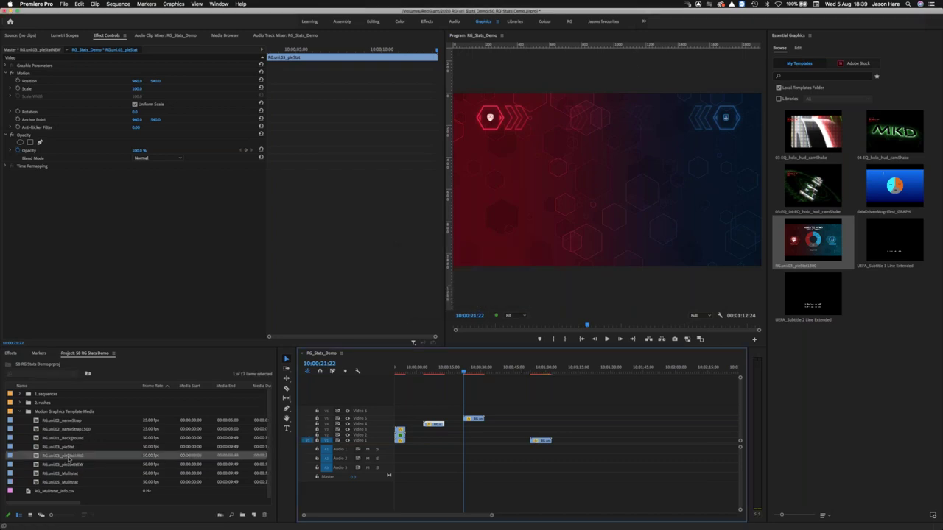
click(69, 457)
click(35, 458)
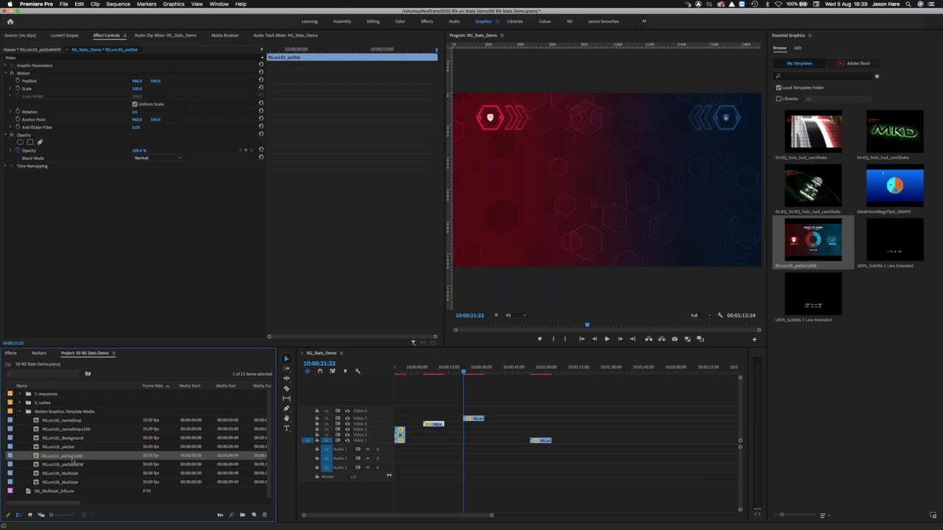
click(542, 368)
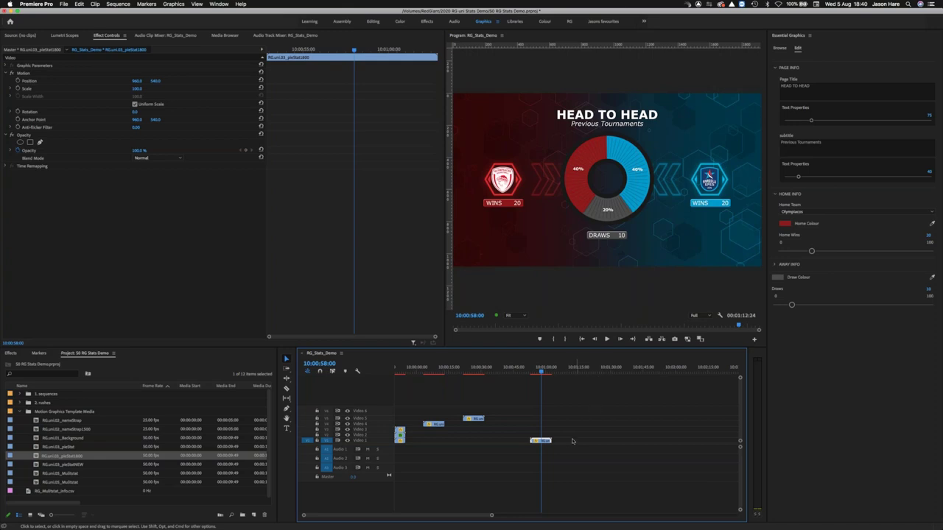
Duplicate the chart clip so the copy sits after the original on Video 1.
scroll(565, 442, up, 3)
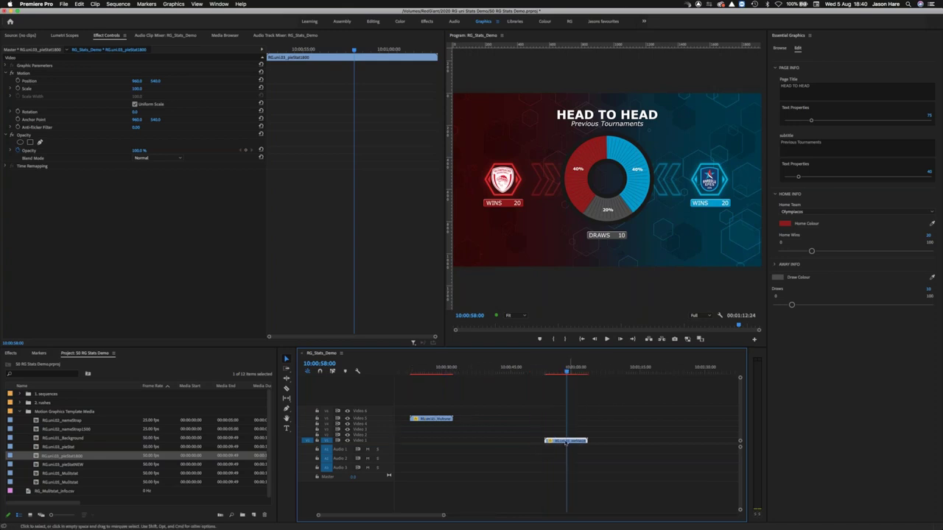
drag(566, 442, 602, 444)
drag(618, 371, 569, 372)
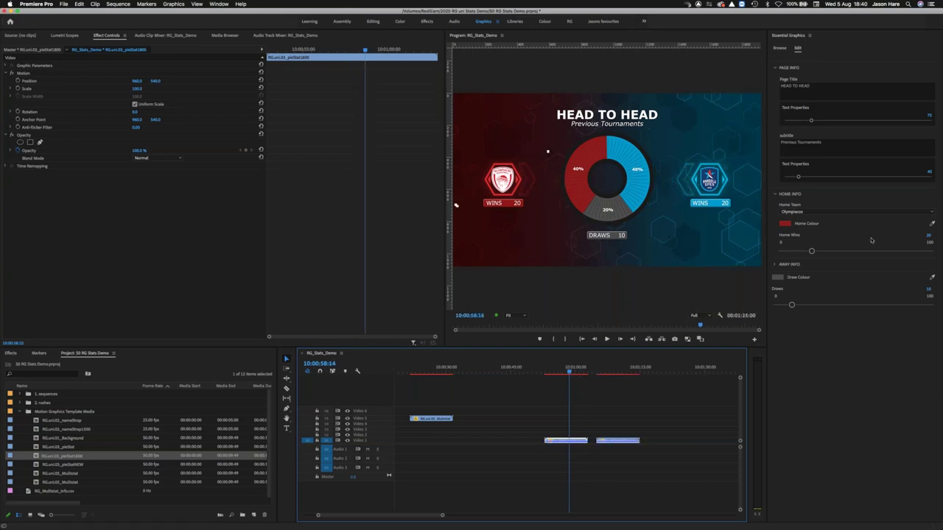
Change the first chart's Home Colour to green.
click(786, 224)
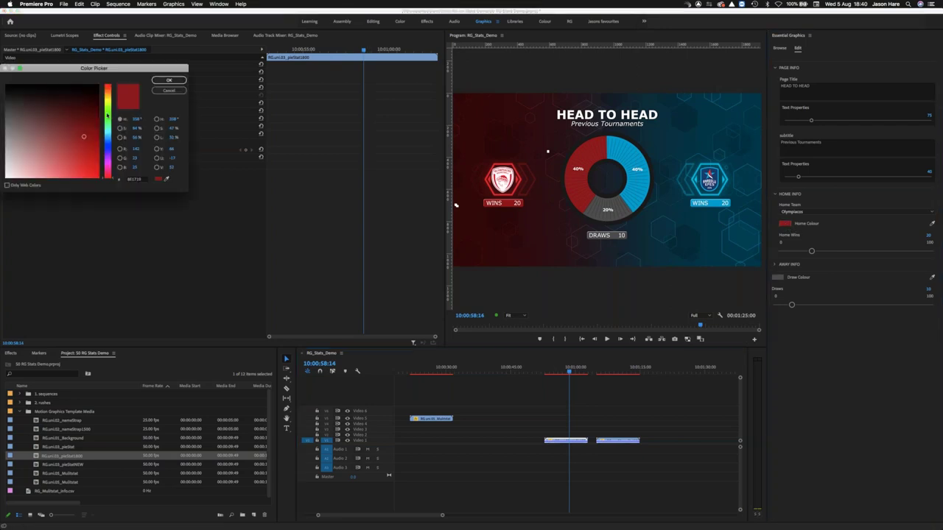
click(107, 115)
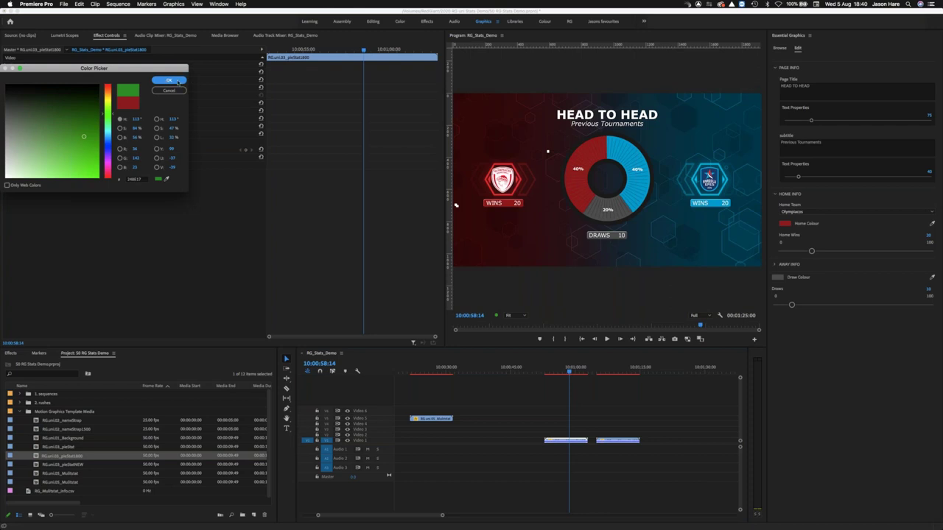
click(170, 80)
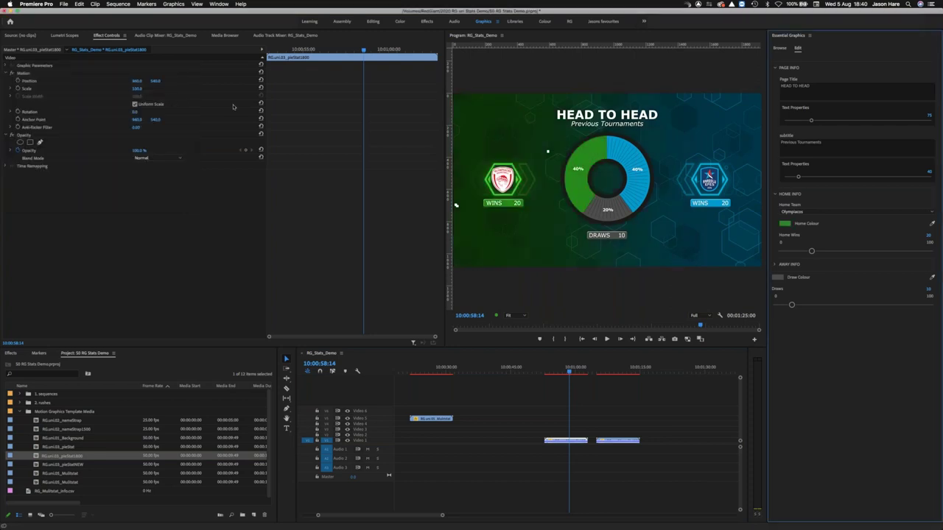
On the second chart clip, set Home Wins to 33 and Draws to 24.
click(615, 374)
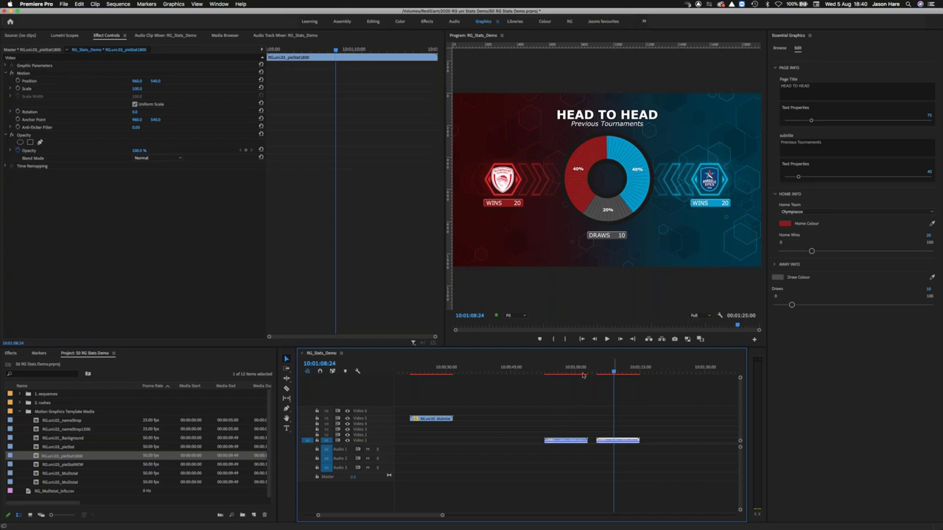
drag(812, 251, 828, 252)
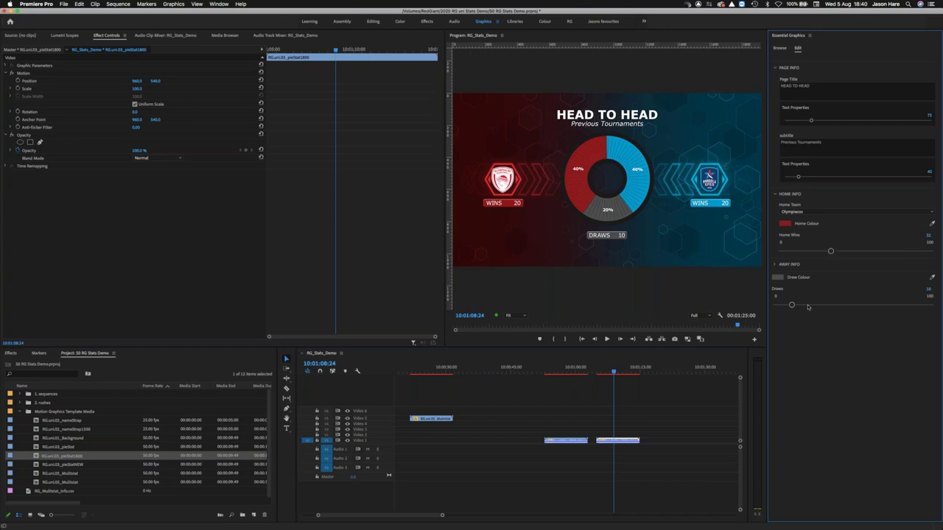
drag(814, 307, 799, 309)
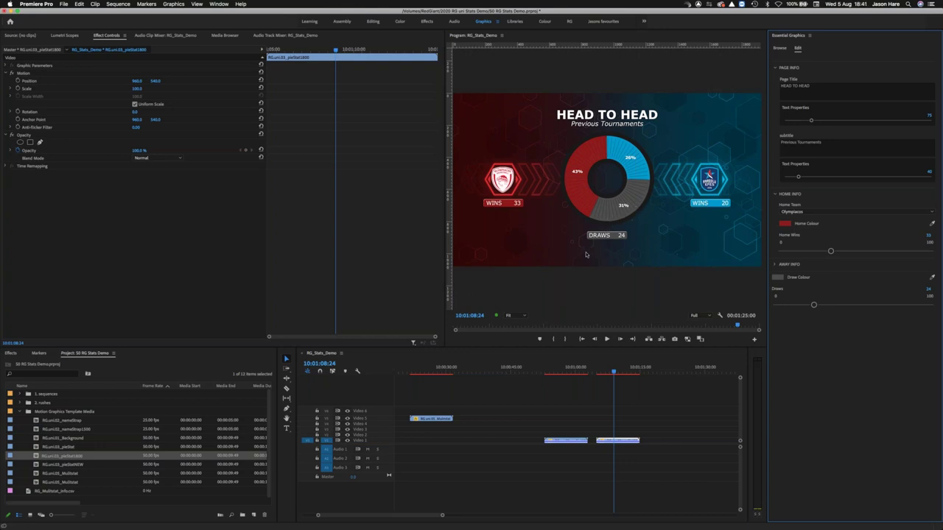
key(super+Tab)
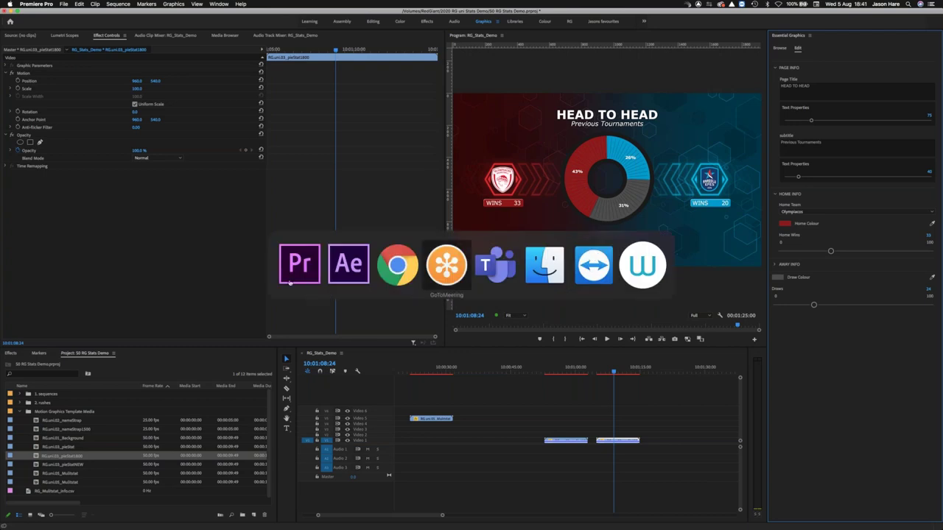
Reveal the shy layers in After Effects and set Home Wins to 43.
click(346, 264)
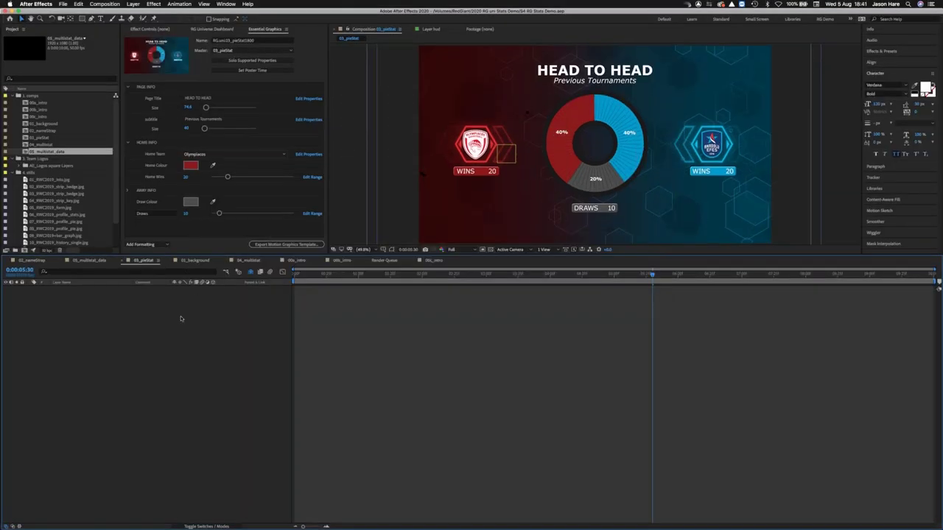
click(251, 272)
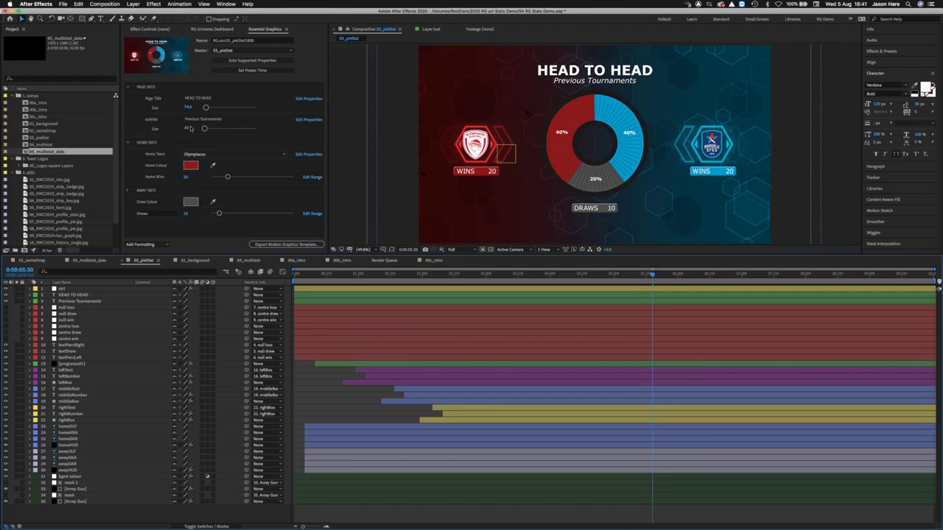
click(186, 178)
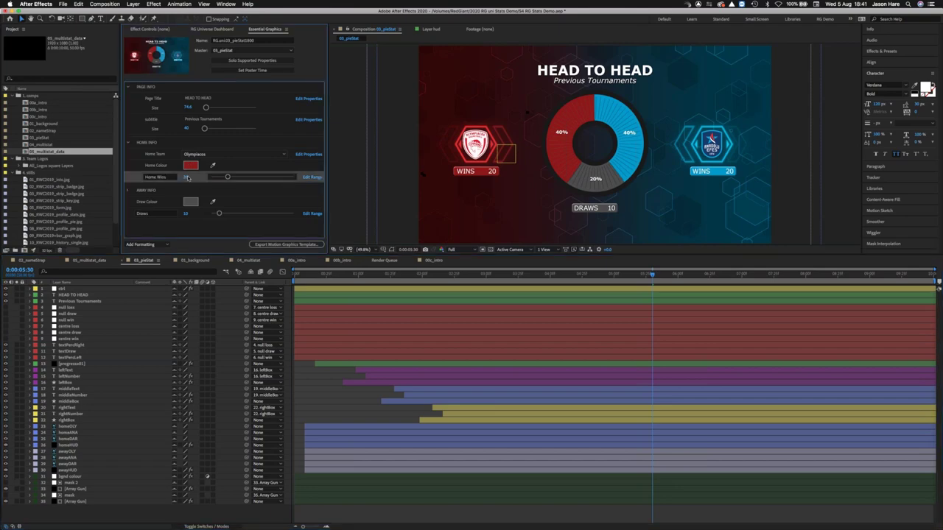
click(186, 230)
click(128, 192)
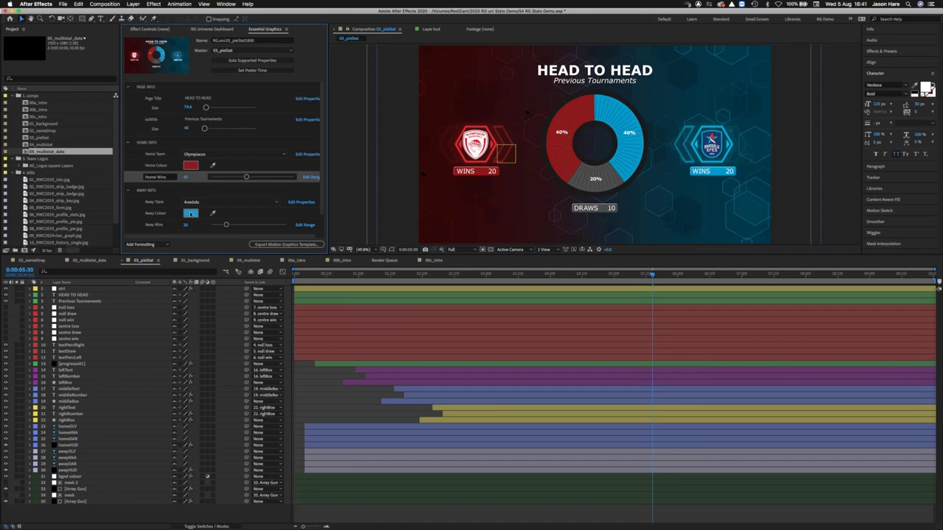
Set Away Wins to 25 and Draws to 4, then try 10 in Draws.
click(188, 226)
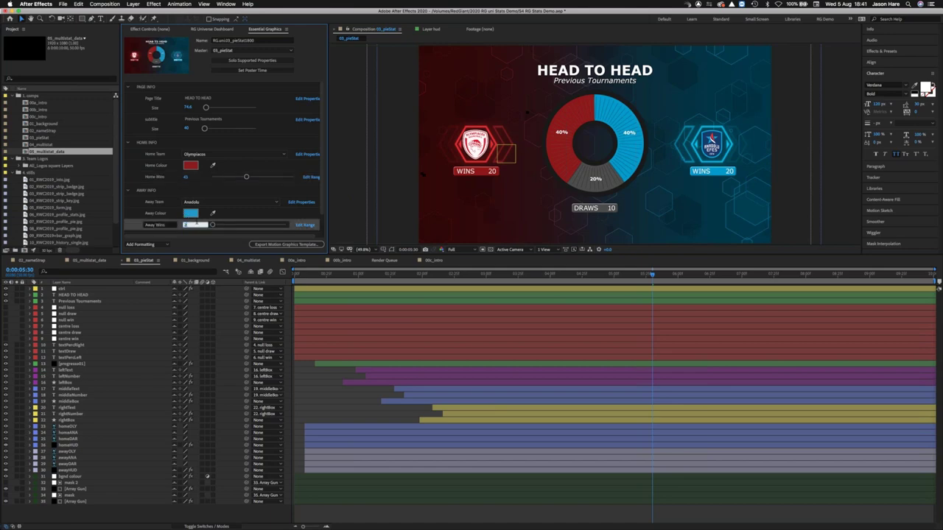
scroll(184, 230, down, 1)
text(25)
key(Tab)
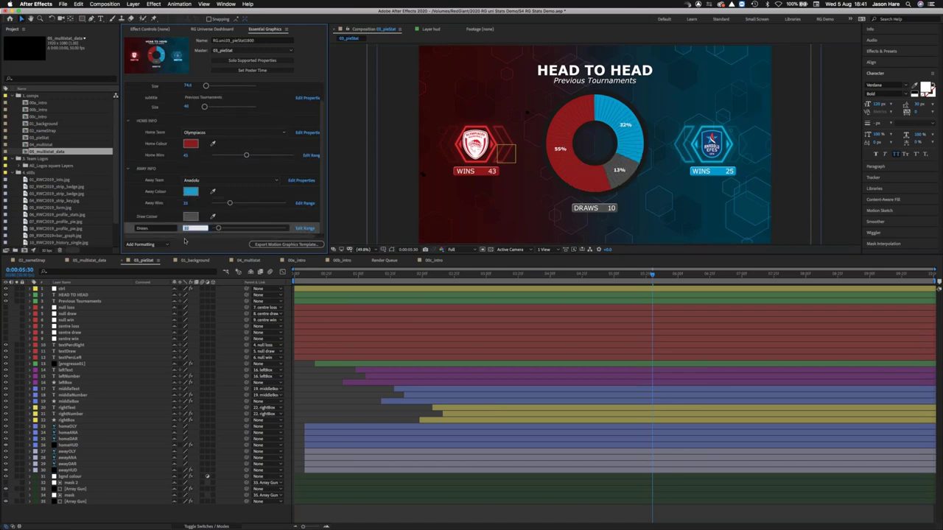
text(4)
key(Return)
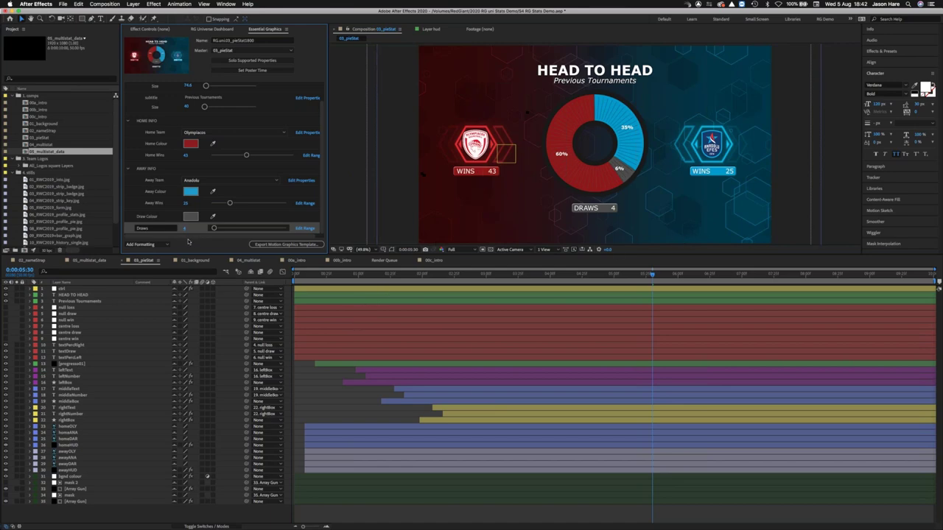
click(186, 229)
text(10)
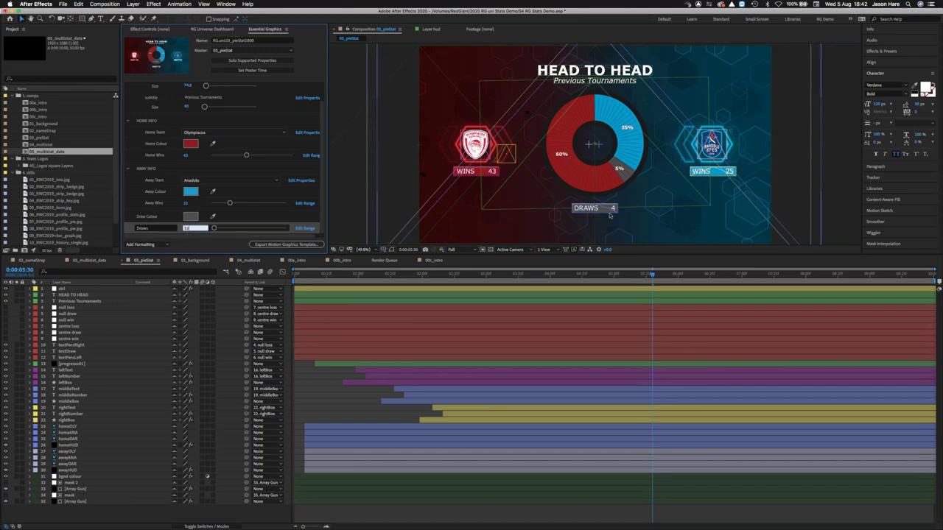
click(619, 174)
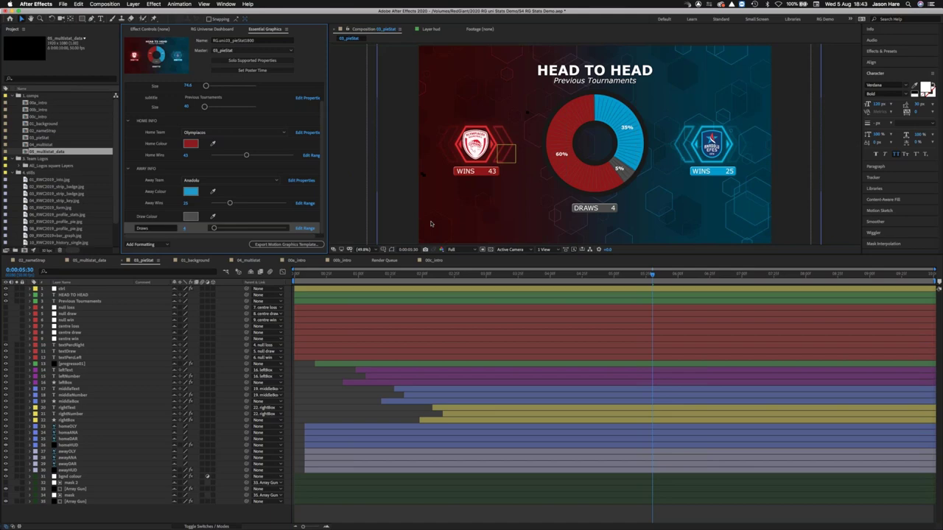
At 0:00:06:34, change Away Wins to 42 in Essential Graphics.
click(709, 276)
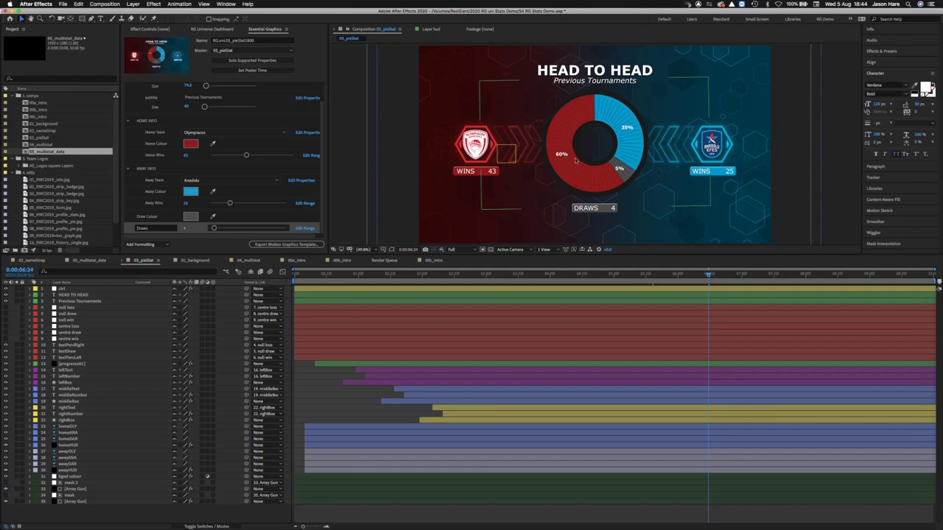
click(184, 205)
text(3)
text(42)
key(Return)
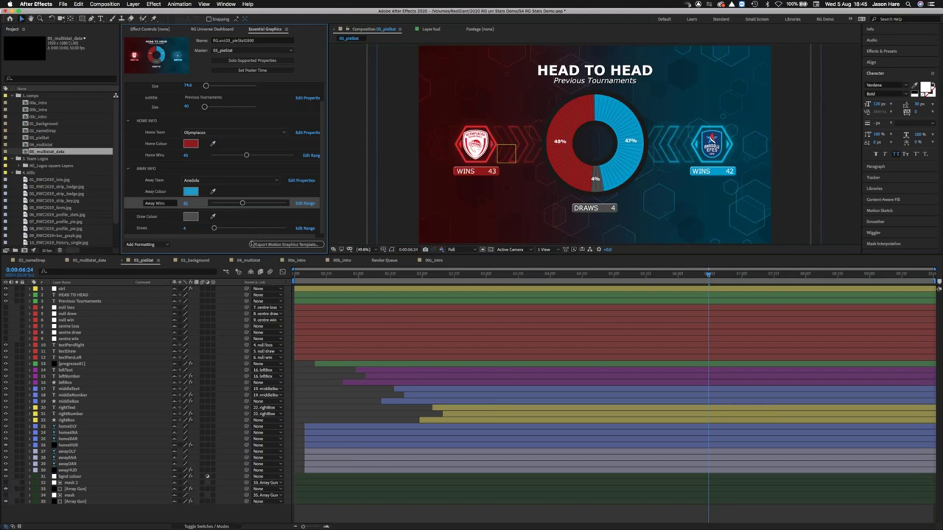
Return to Premiere Pro, open Essential Graphics Browse and select the pieStat project item.
key(super+Tab)
click(342, 265)
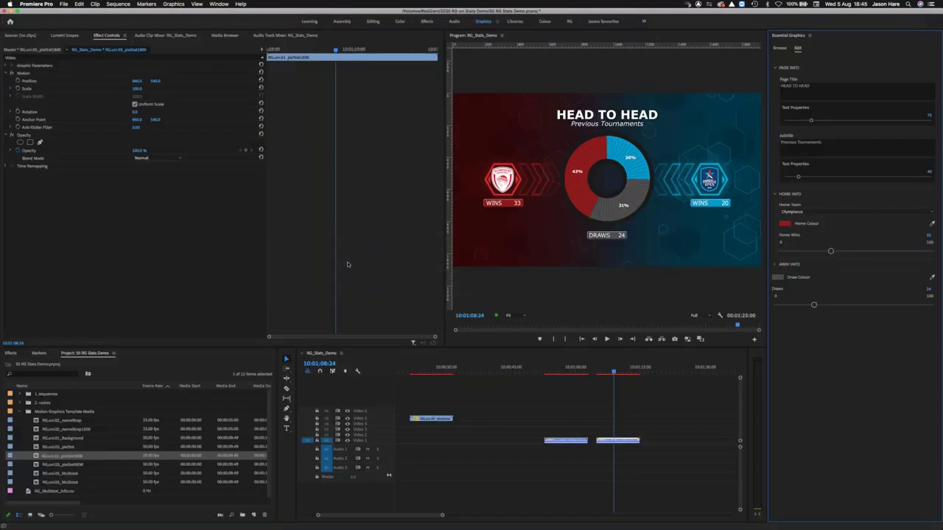
click(780, 48)
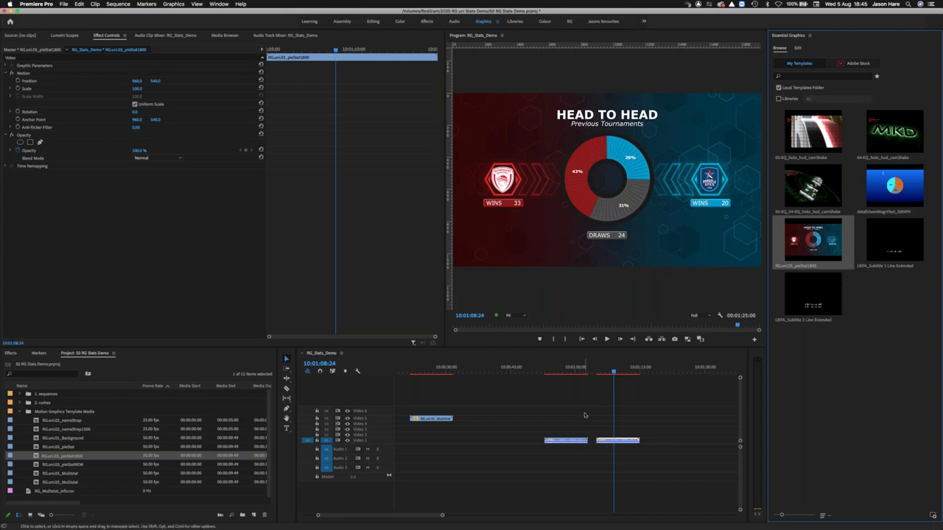
click(61, 446)
scroll(442, 372, down, 3)
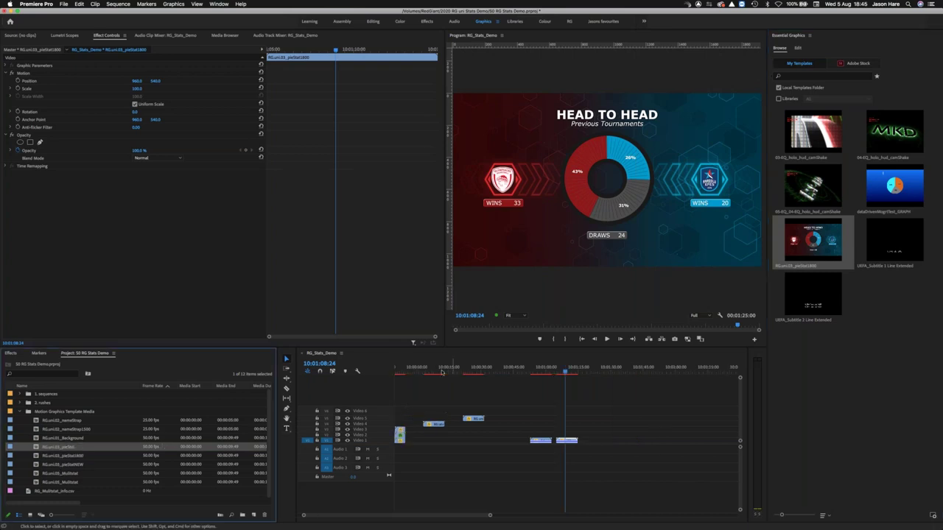
Inspect the pieStat clip on V4 and the pieStat1600 item, then zoom the timeline out.
click(434, 372)
click(433, 424)
key(=)
key(=)
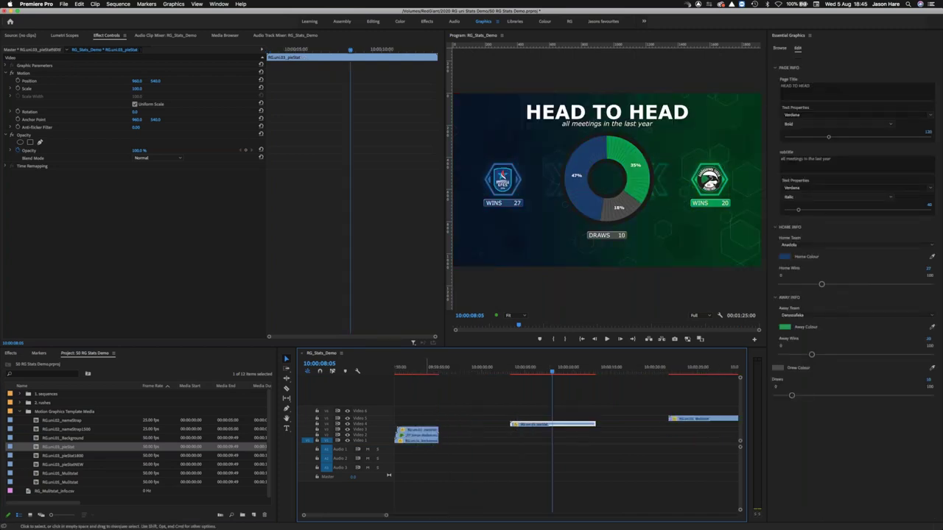
click(43, 457)
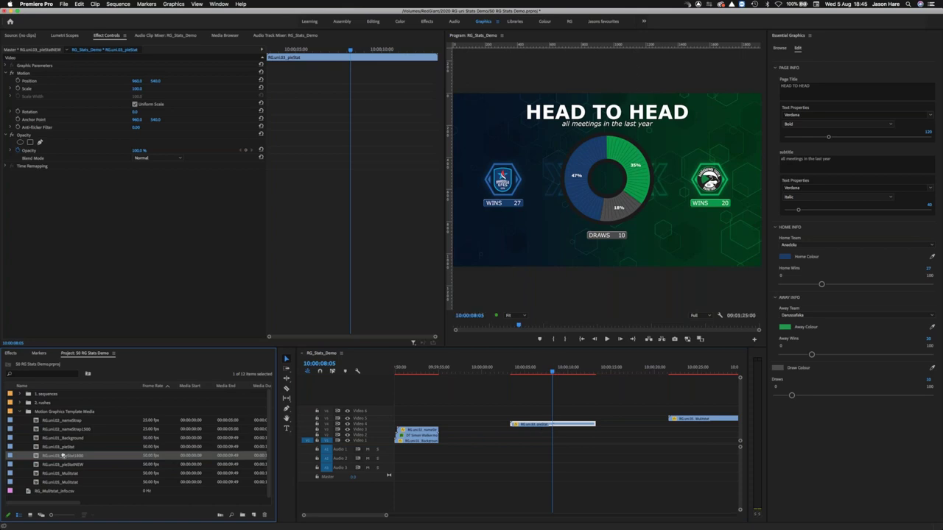
click(536, 373)
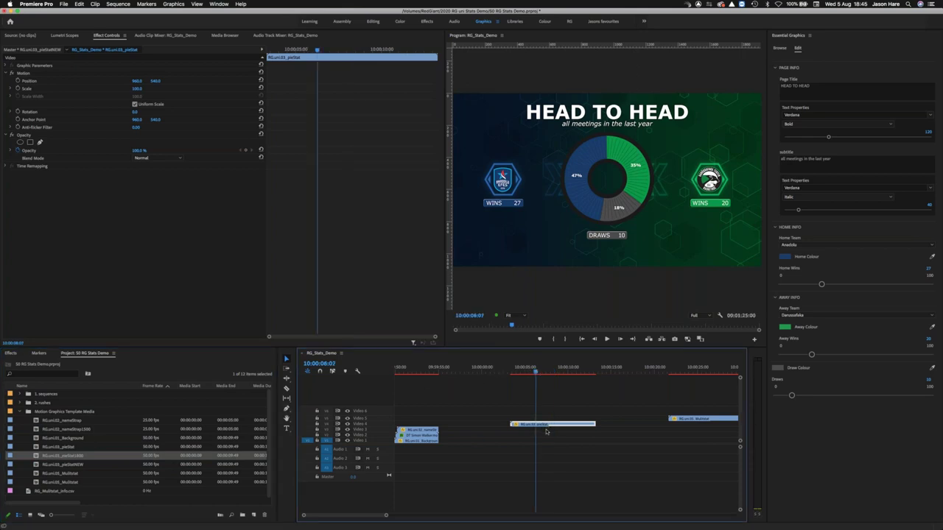
key(minus)
key(minus)
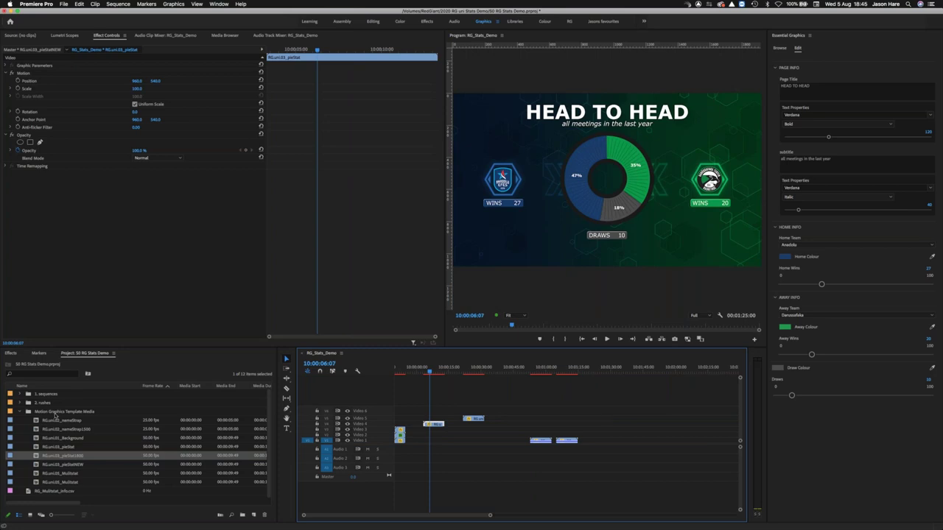
Replace the pieStat clip on V4 with the head-to-head graphic from the project.
drag(605, 448, 442, 420)
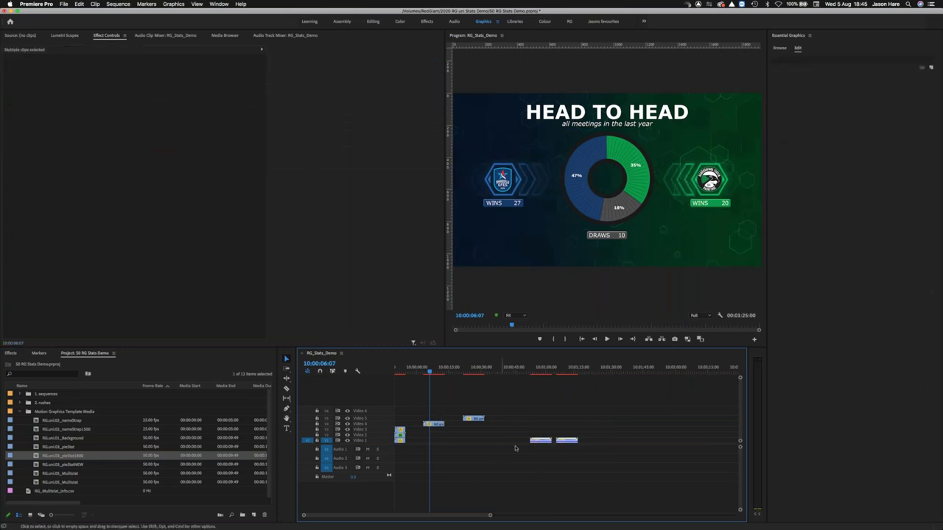
click(433, 425)
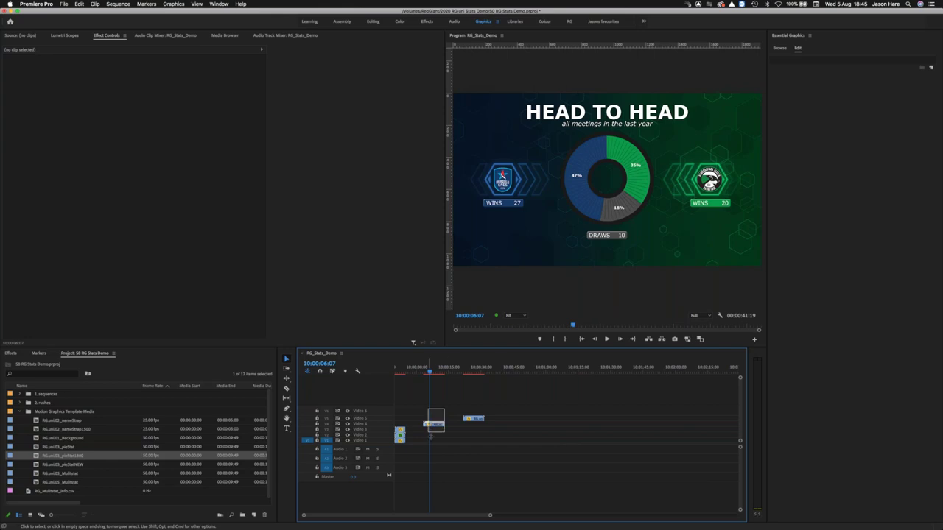
key(Delete)
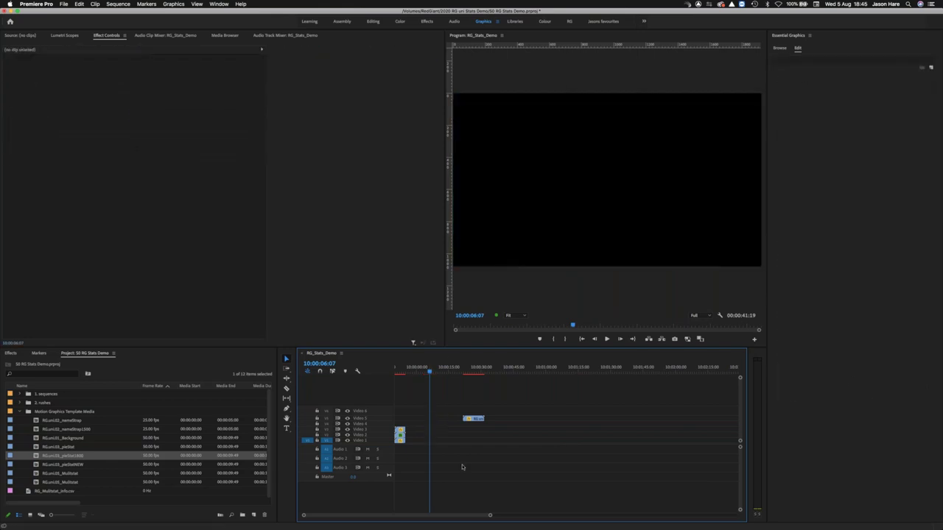
click(75, 457)
drag(75, 457, 432, 424)
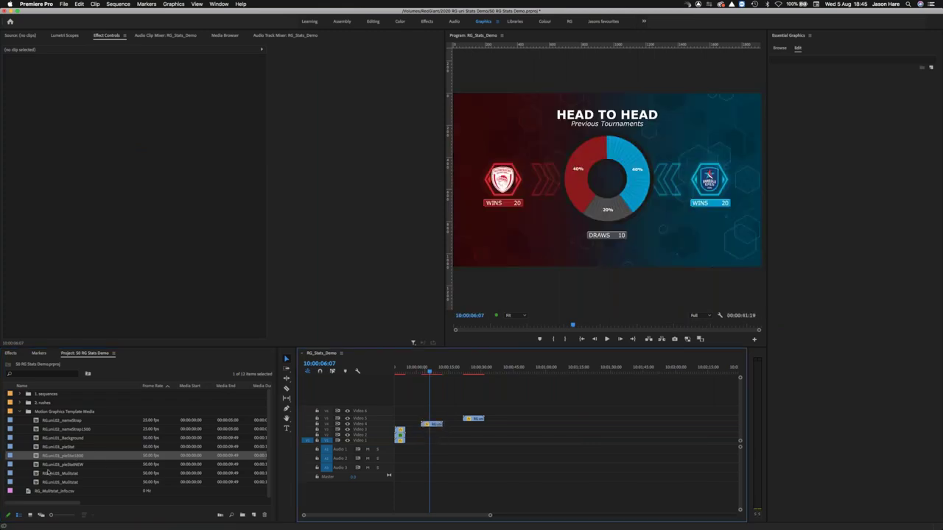
Delete the unused pieStat, pieStatNEW and name strap items from the project.
click(65, 448)
super+click(75, 464)
key(BackSpace)
click(82, 429)
key(BackSpace)
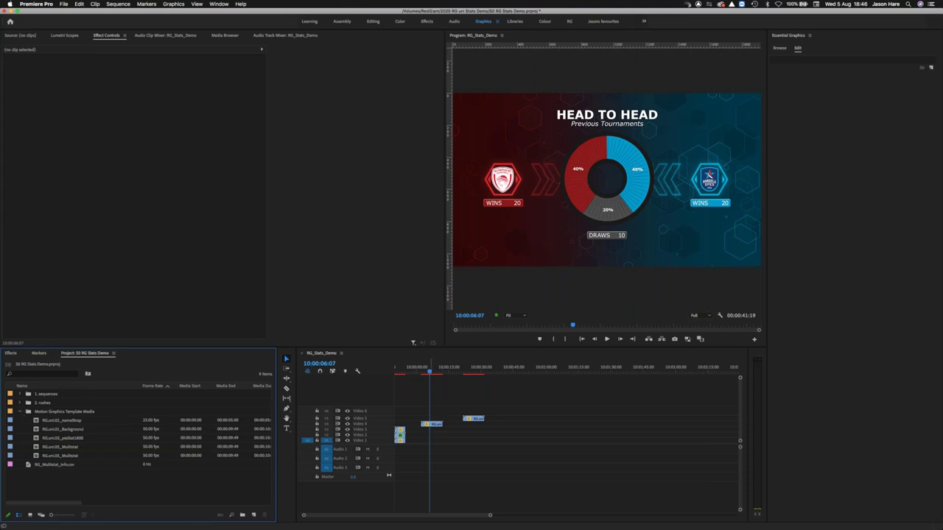
Preview the sequence's graphic animation, then list My Templates including RG.uni.03_pieStat1800.
click(461, 399)
key(space)
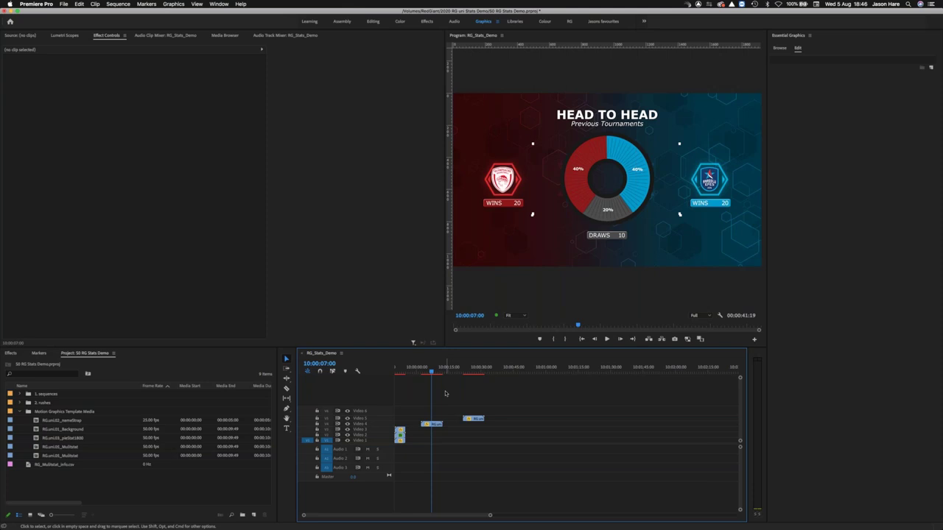
scroll(445, 394, up, 4)
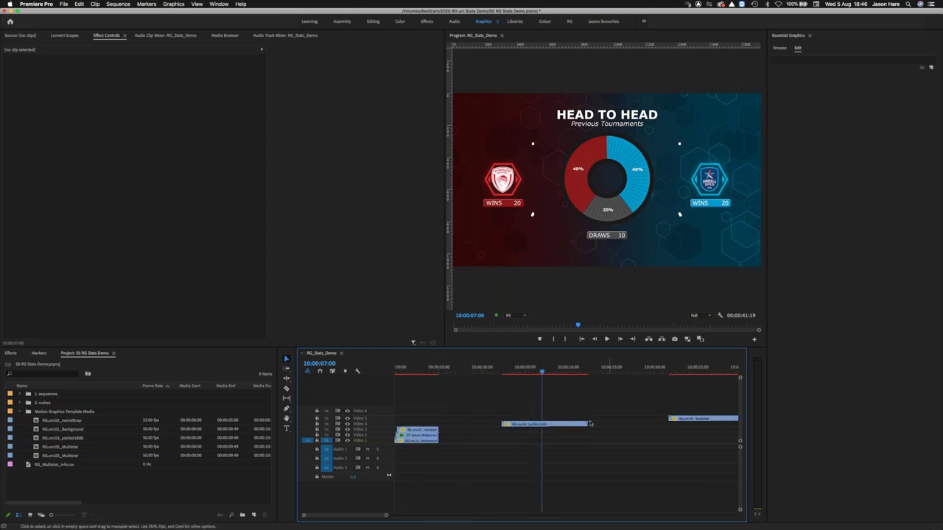
scroll(599, 412, down, 3)
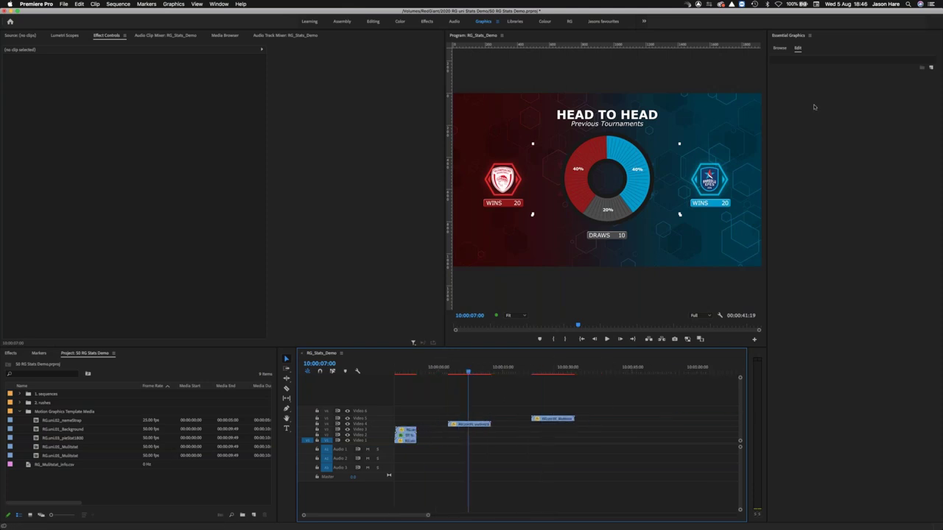
click(781, 50)
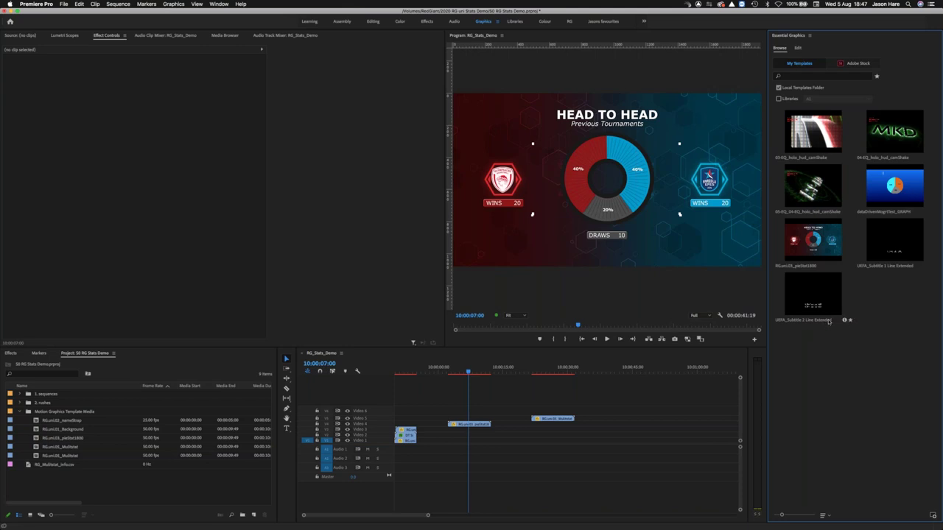
key(super+Tab)
key(super+Tab)
key(super+Tab)
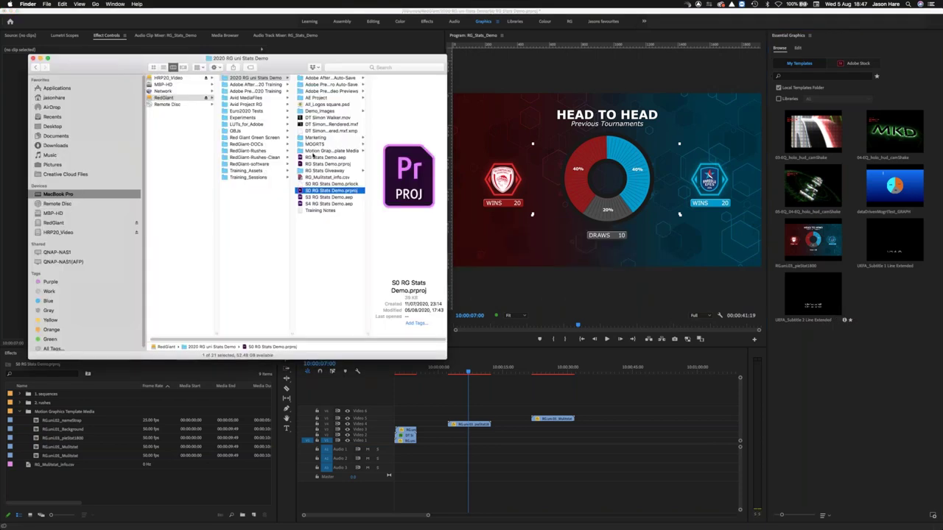
Browse the hashed subfolders inside Motion Graphics Template Media to find the pieStat1800 template.
double_click(387, 336)
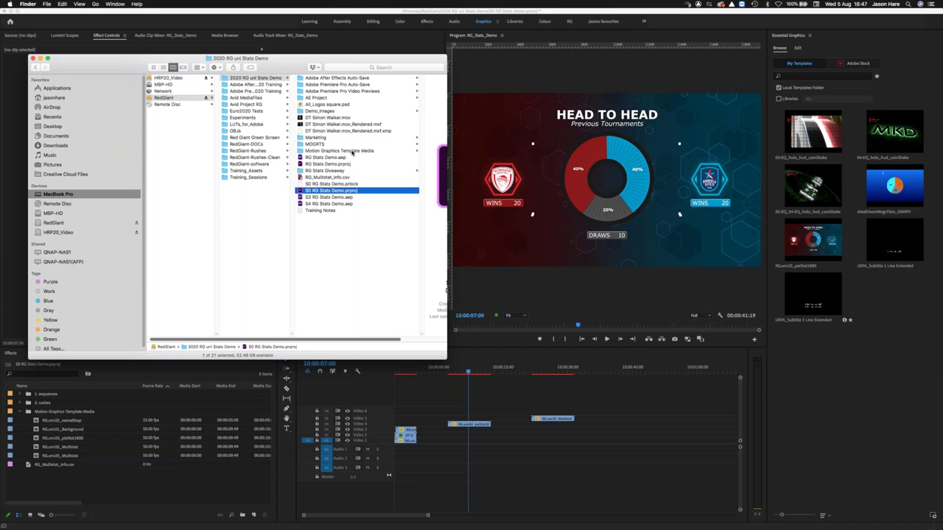
click(356, 151)
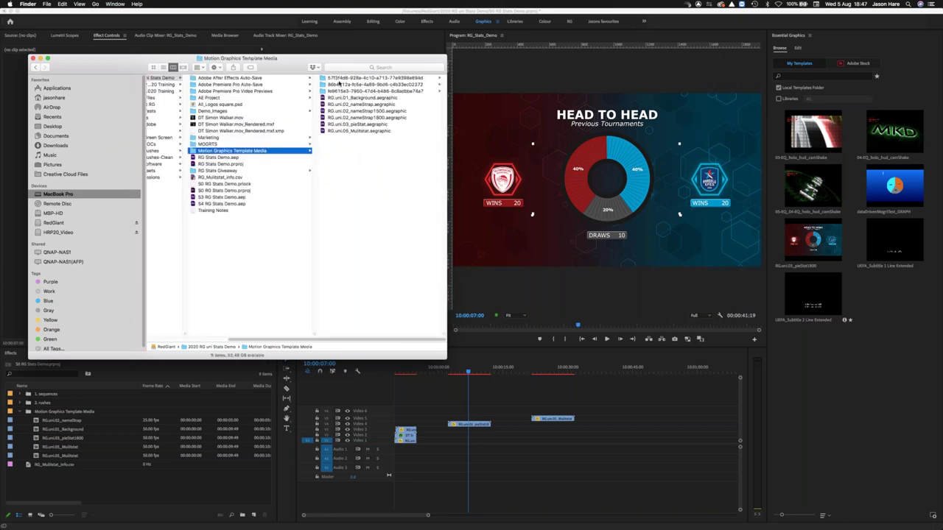
click(375, 79)
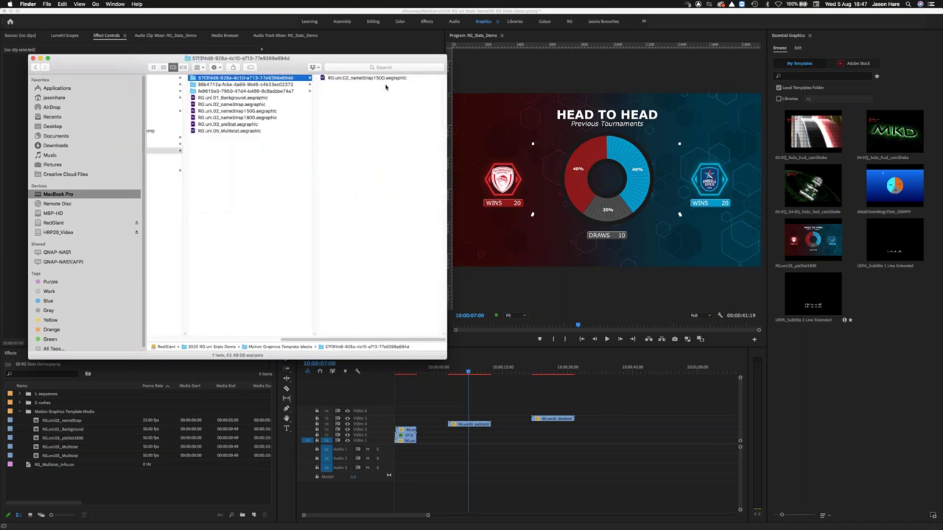
click(291, 84)
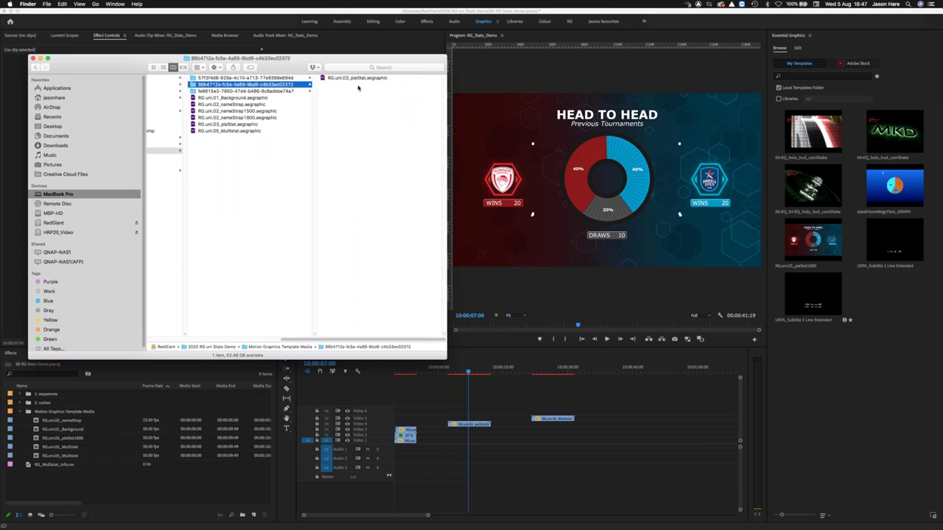
click(285, 92)
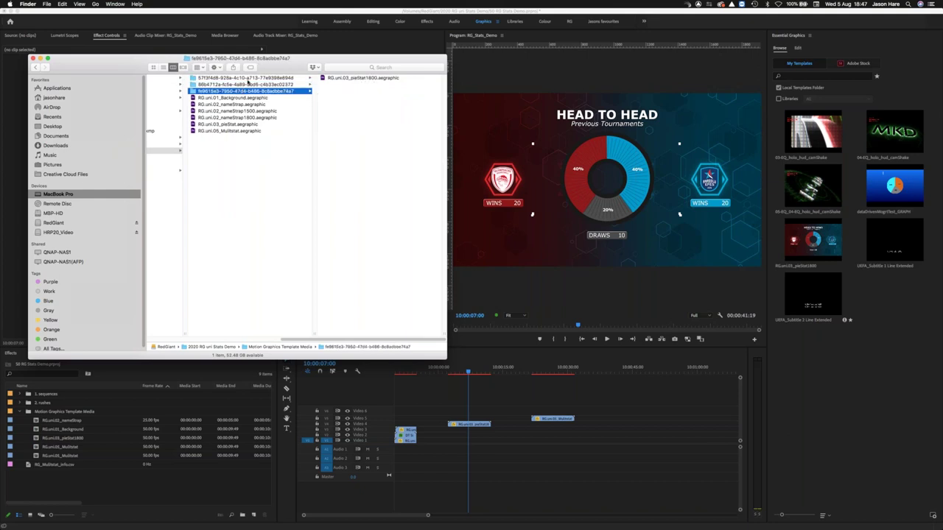
drag(289, 67, 322, 44)
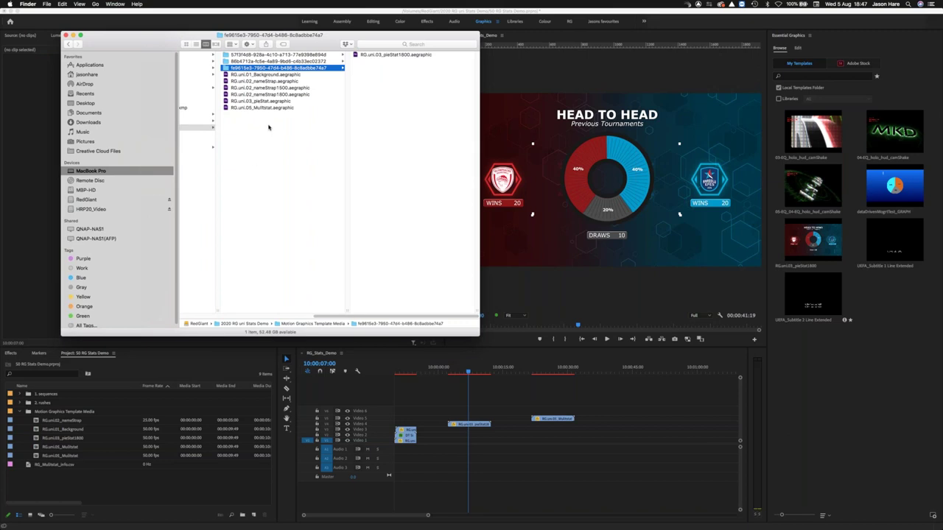
Drag RG.uni.03_pieStat1800.aegraphic up into the Motion Graphics Template Media folder.
click(356, 57)
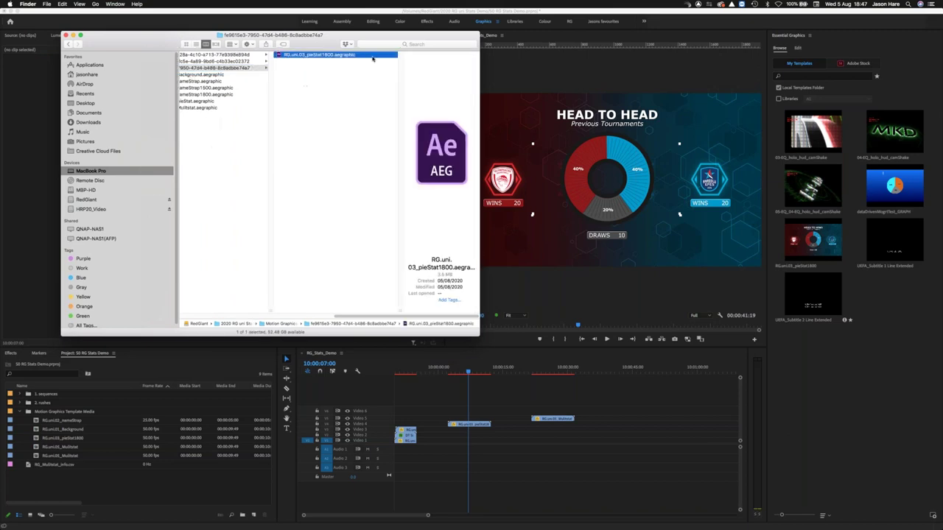
drag(278, 58, 211, 140)
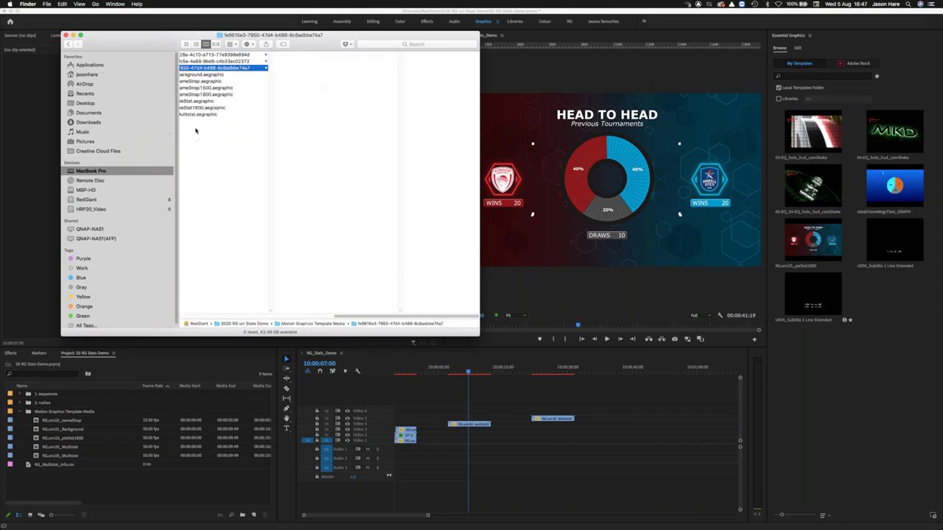
drag(336, 319, 246, 320)
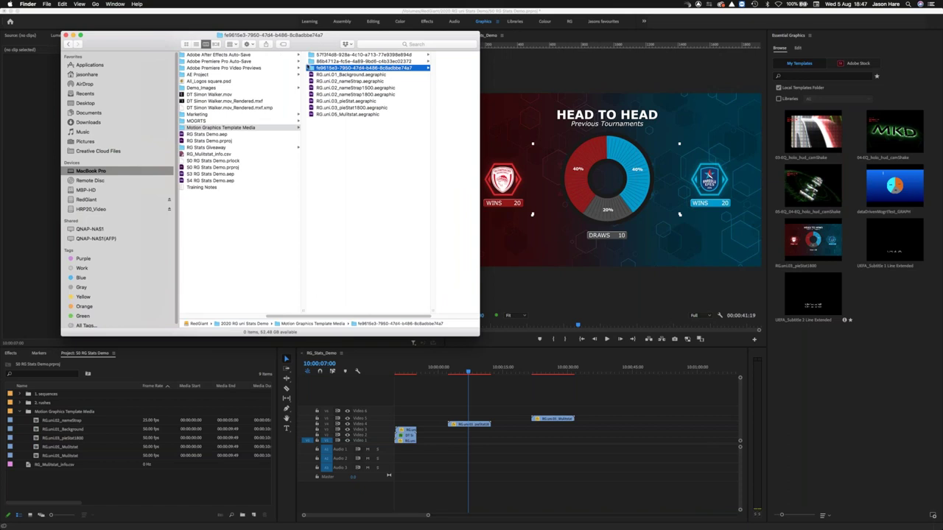
In Premiere, expand the 1. sequences bin and inspect RG_Stats_Demo's context menu.
click(510, 365)
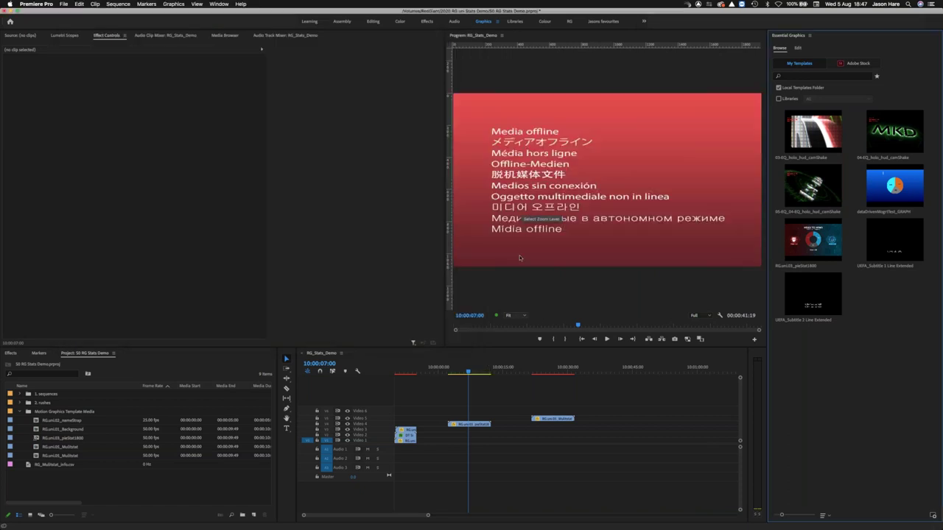
click(19, 394)
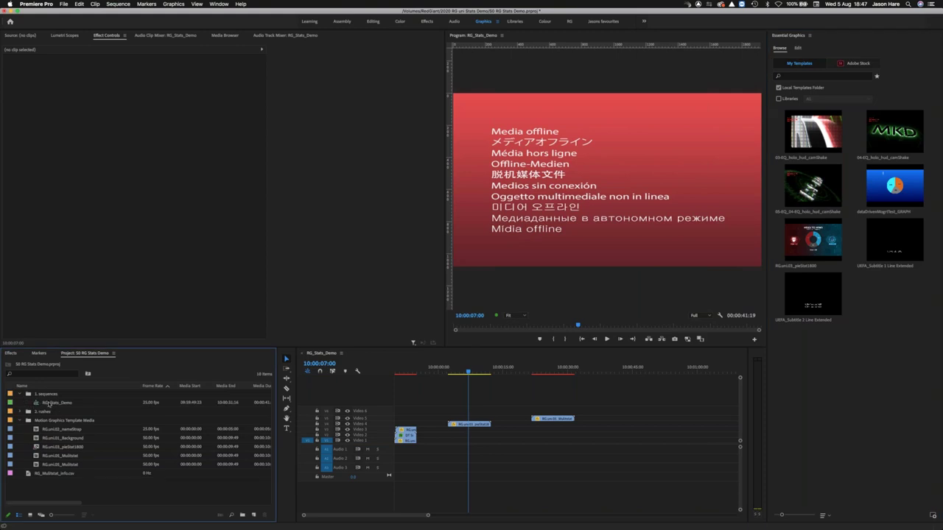
click(49, 403)
right_click(49, 403)
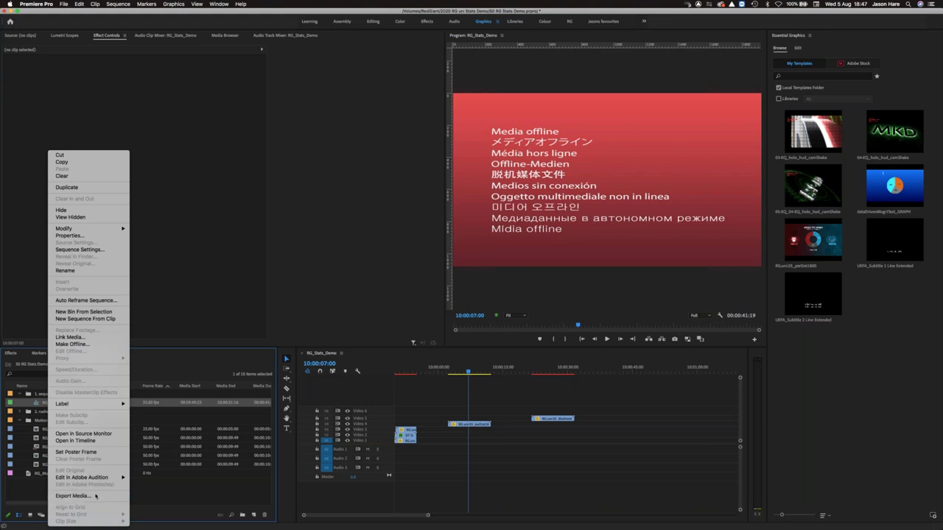
click(83, 496)
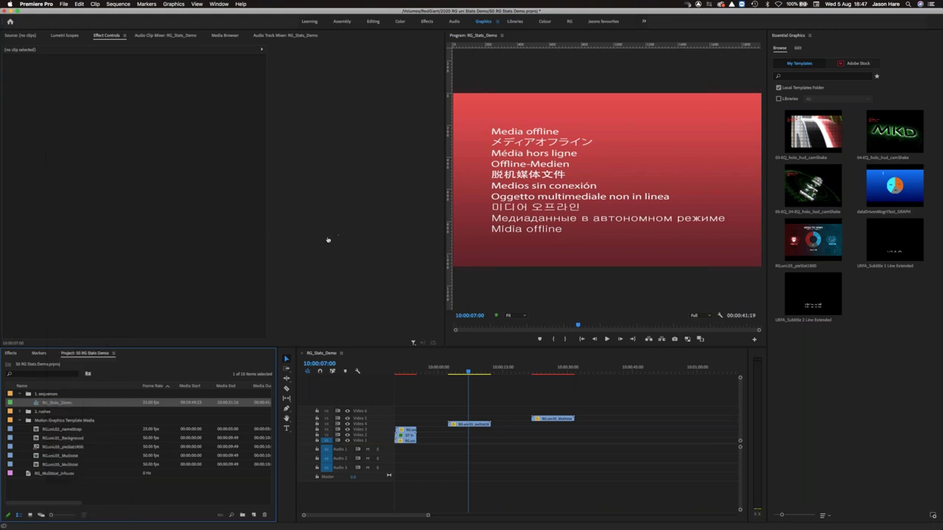
Check RG.uni.03_pieStat.aegraphic in the Finder template folder, then return to Premiere.
key(super+Tab)
click(350, 266)
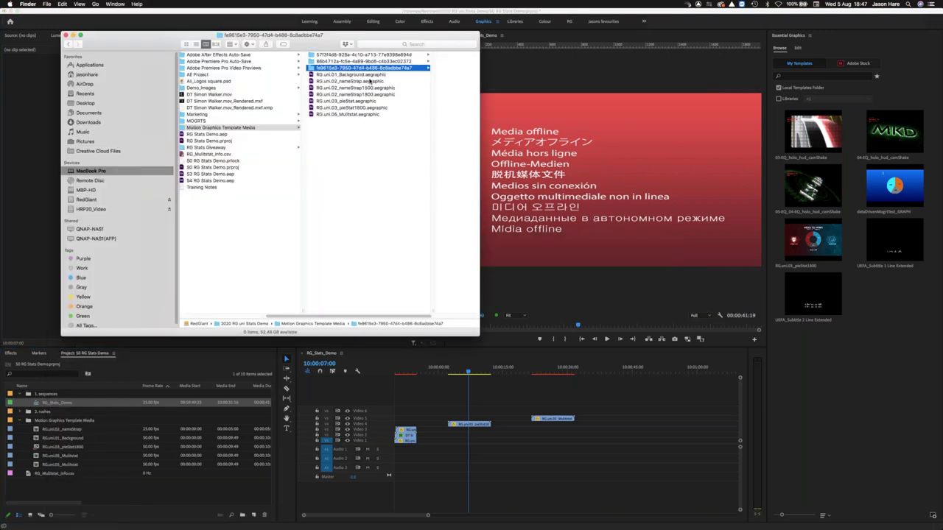
click(357, 102)
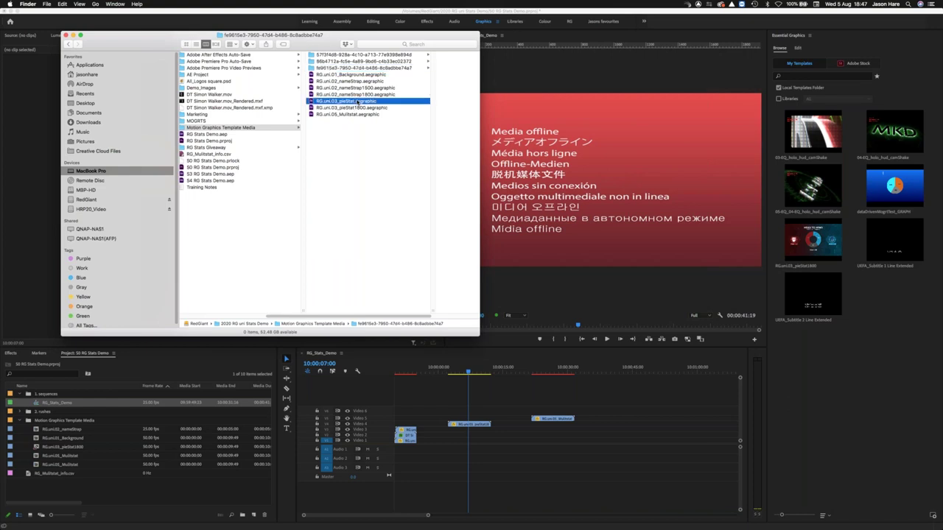
click(472, 368)
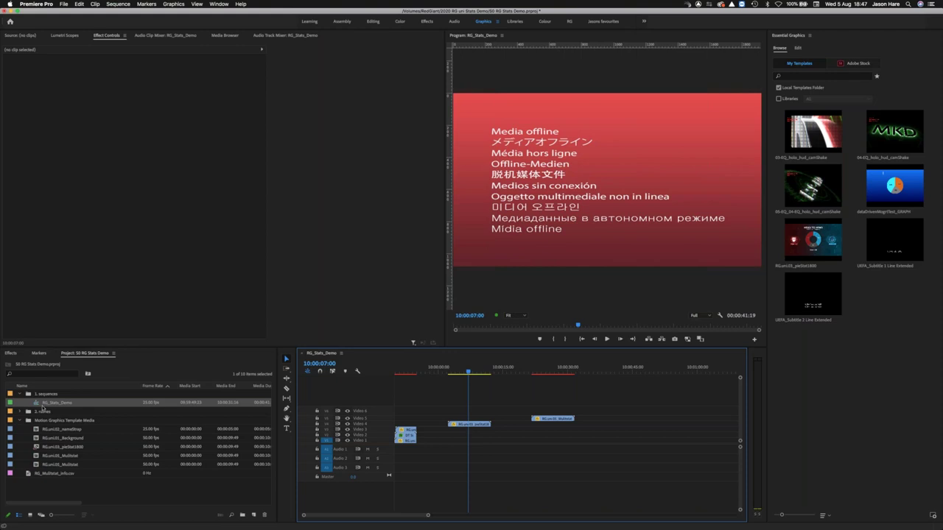
Relink the offline pie chart via Link Media to RG.uni.03_pieStat1800.aegraphic.
right_click(43, 406)
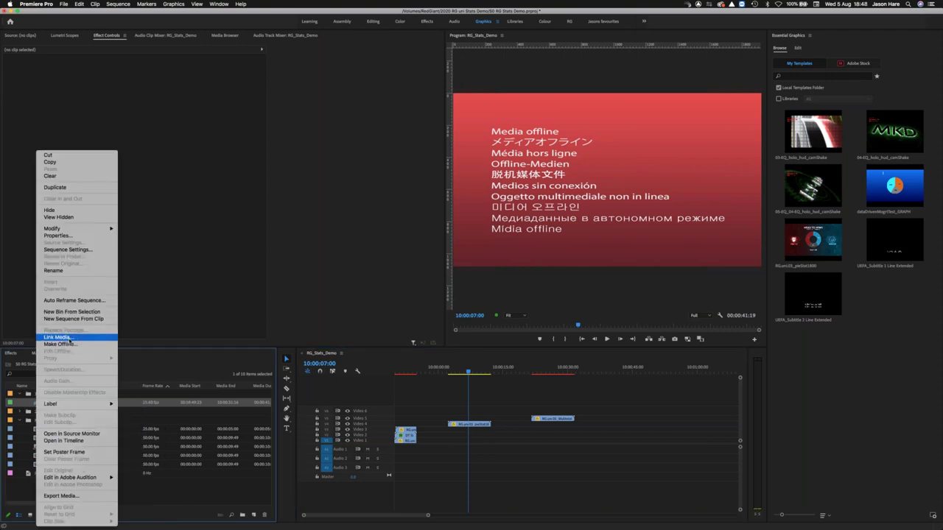
click(59, 337)
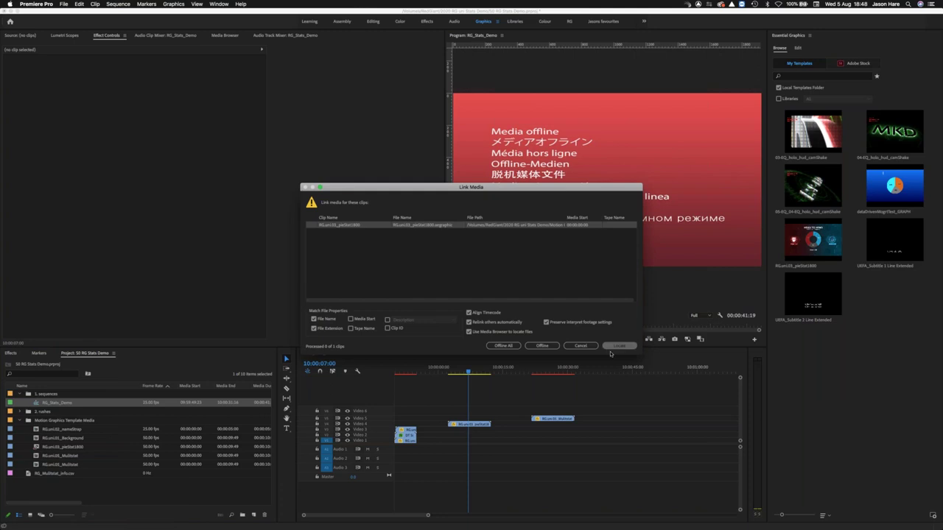
click(616, 347)
click(286, 325)
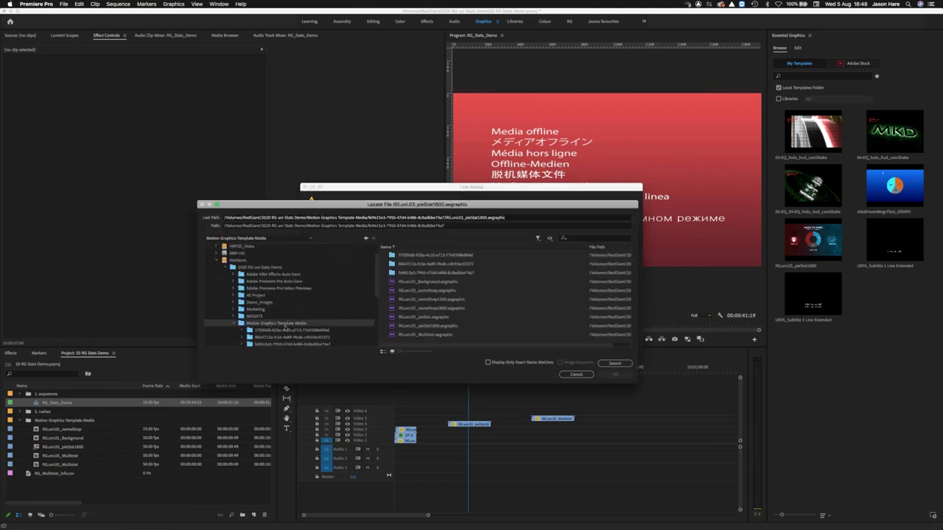
click(438, 327)
click(614, 377)
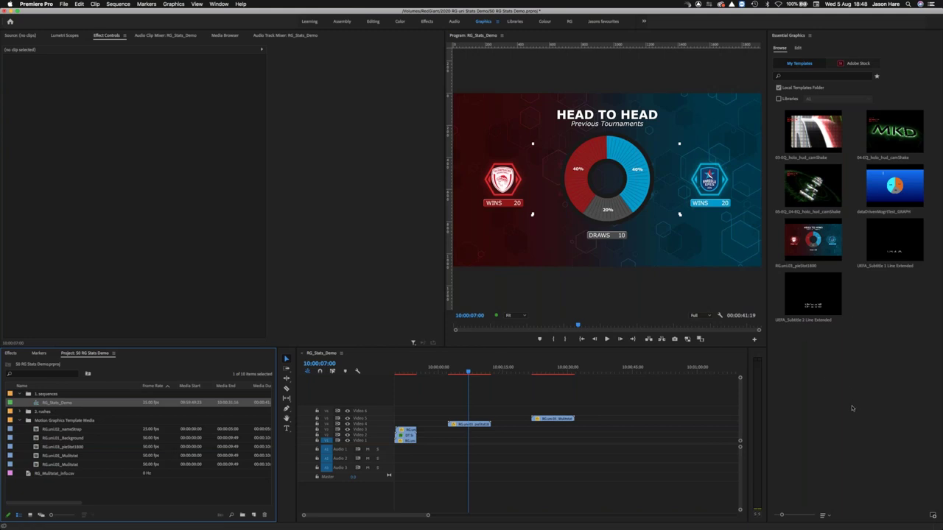
Scrub the relinked donut chart to 10:00:07:04, then switch to After Effects.
click(462, 372)
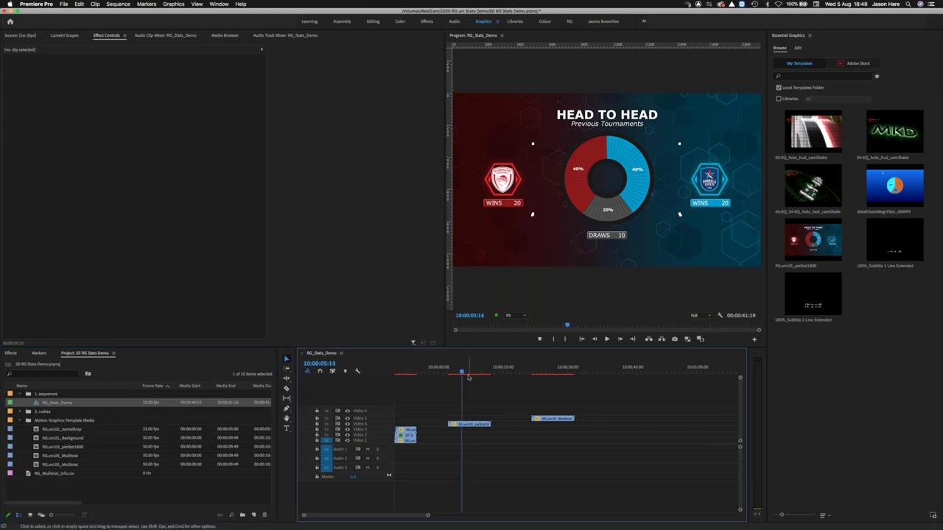
click(469, 368)
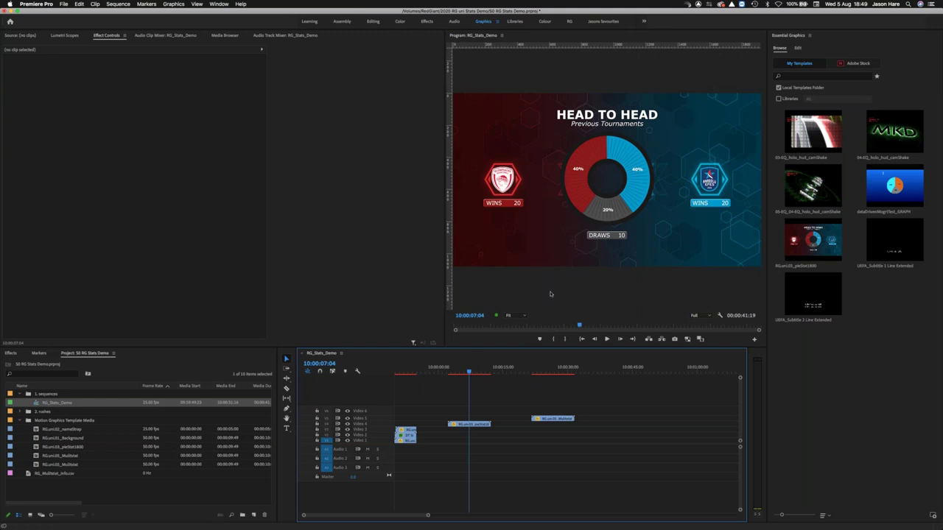
key(super+Tab)
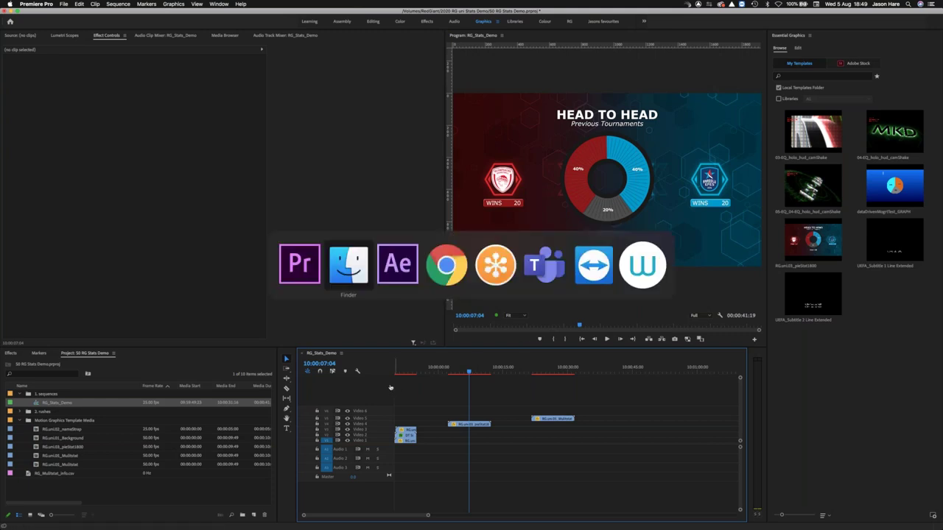
key(super+Tab)
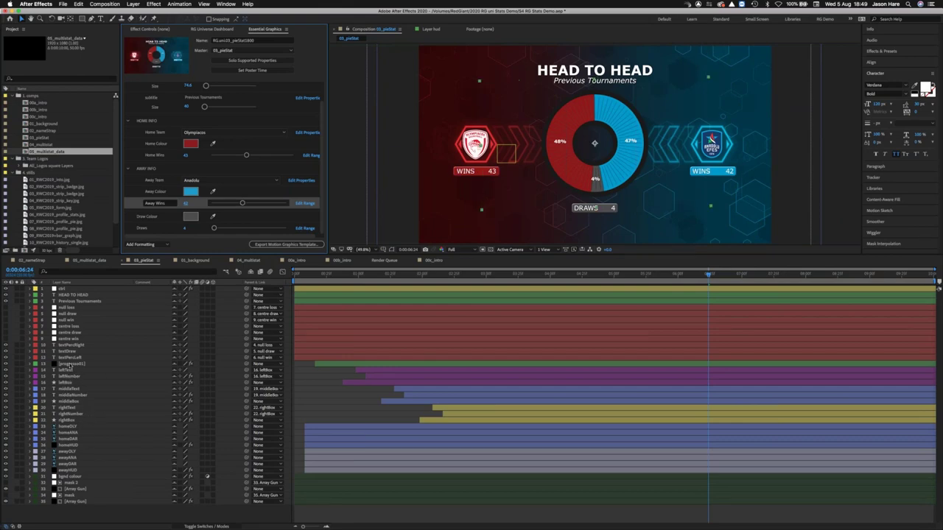
Reveal the progress01 layer's keyframes and scrub through the donut animation to check timing.
click(87, 364)
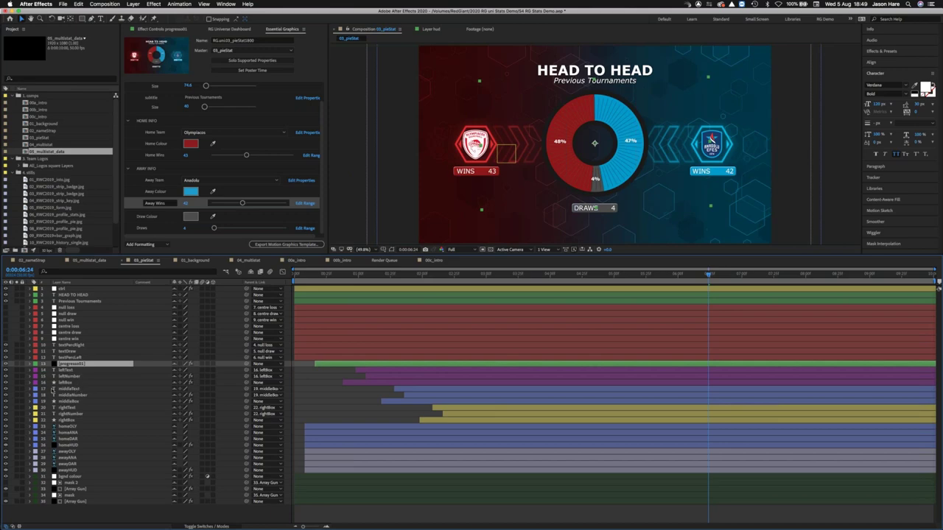
key(u)
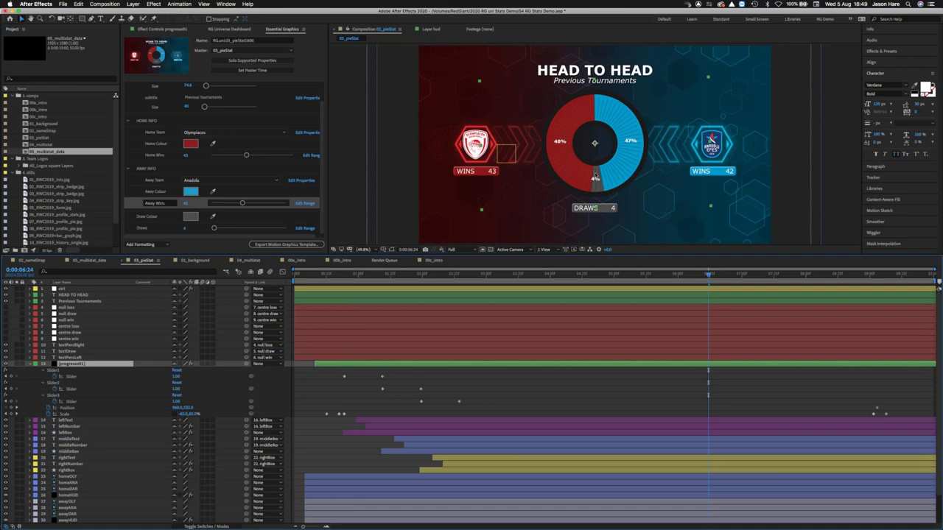
click(635, 277)
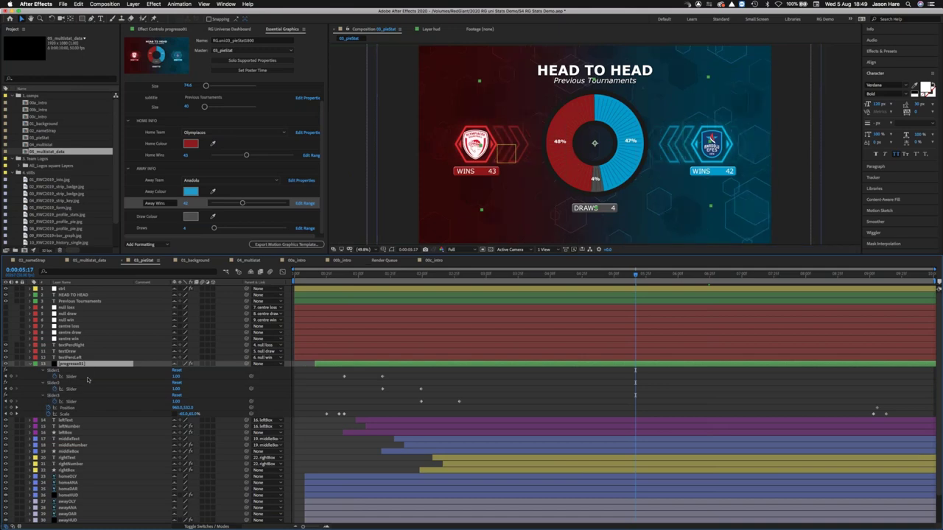
key(alt+shift+j)
text(42)
key(Return)
drag(348, 380, 366, 380)
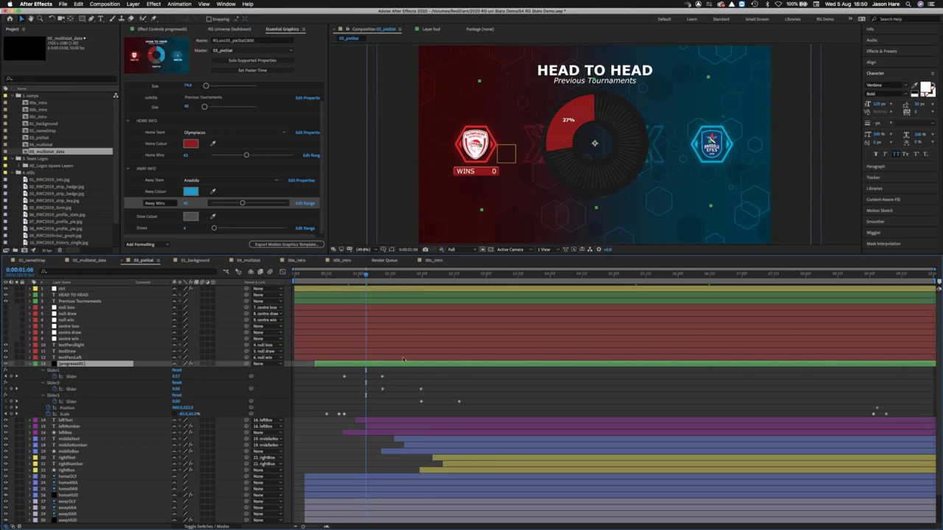
Select both donut Slider properties and marquee all their keyframes together.
click(110, 377)
shift+click(131, 388)
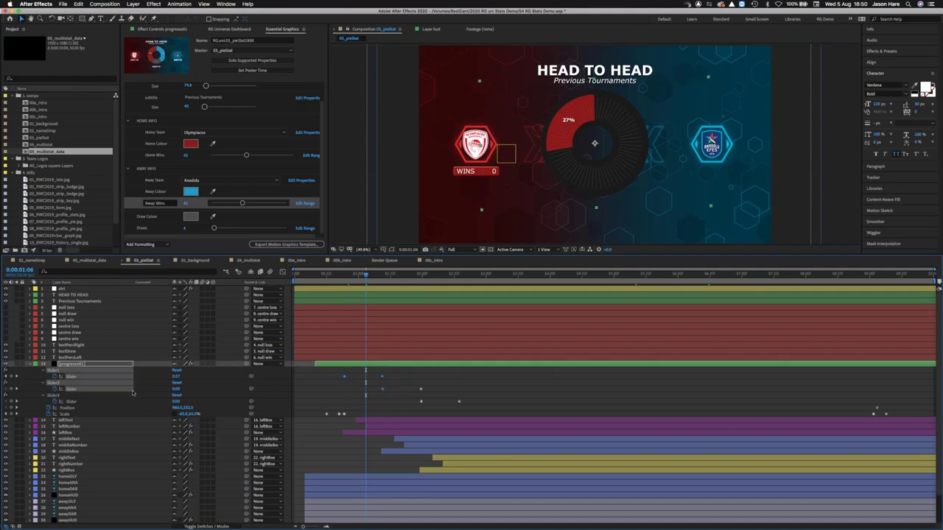
drag(478, 370, 313, 403)
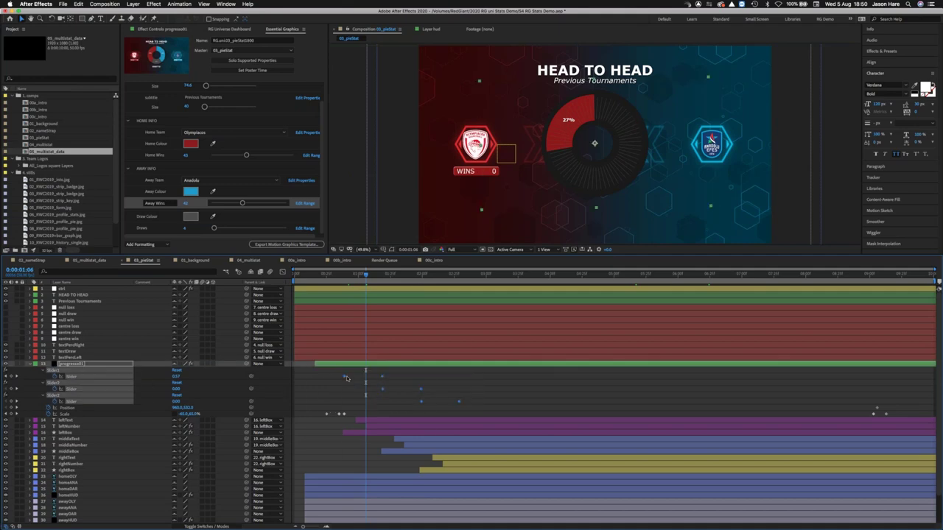
Apply Easy Ease to the selected progress01 Slider keyframes and check the donut's fill.
right_click(345, 378)
mouse_move(401, 462)
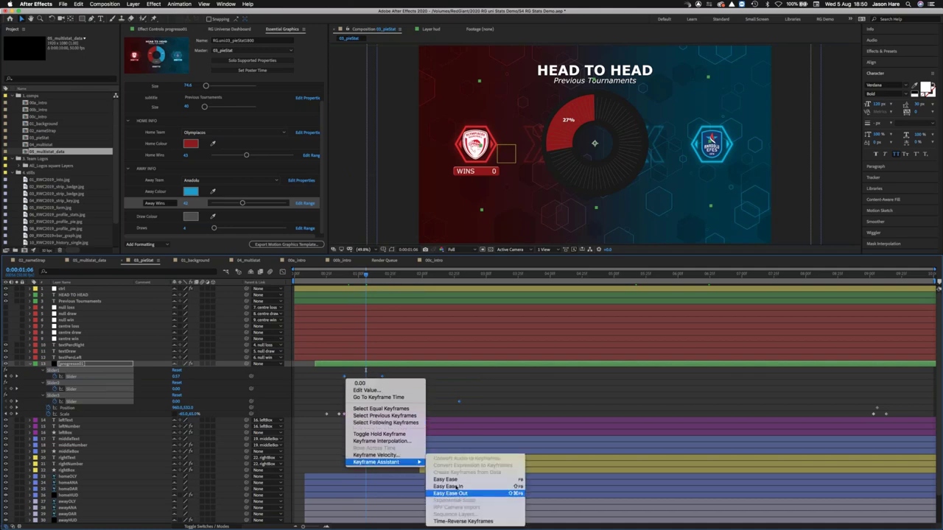
click(456, 481)
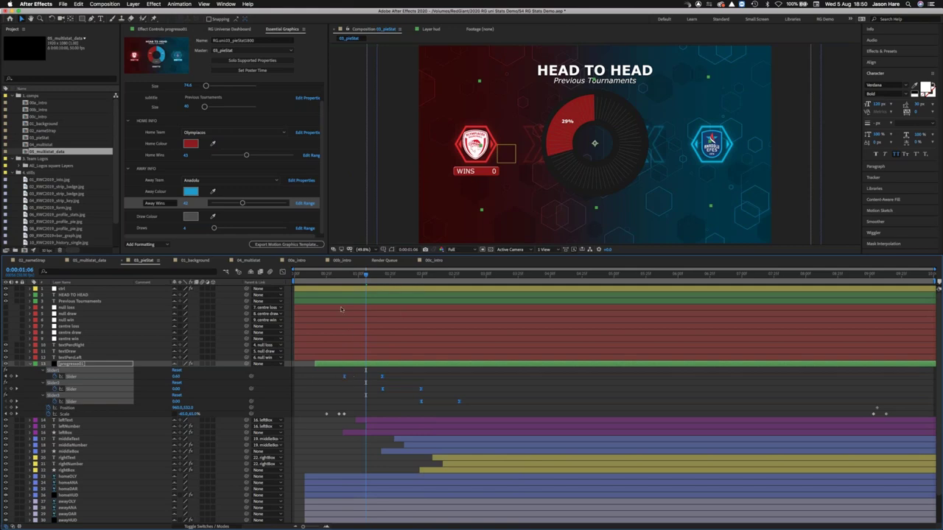
click(343, 276)
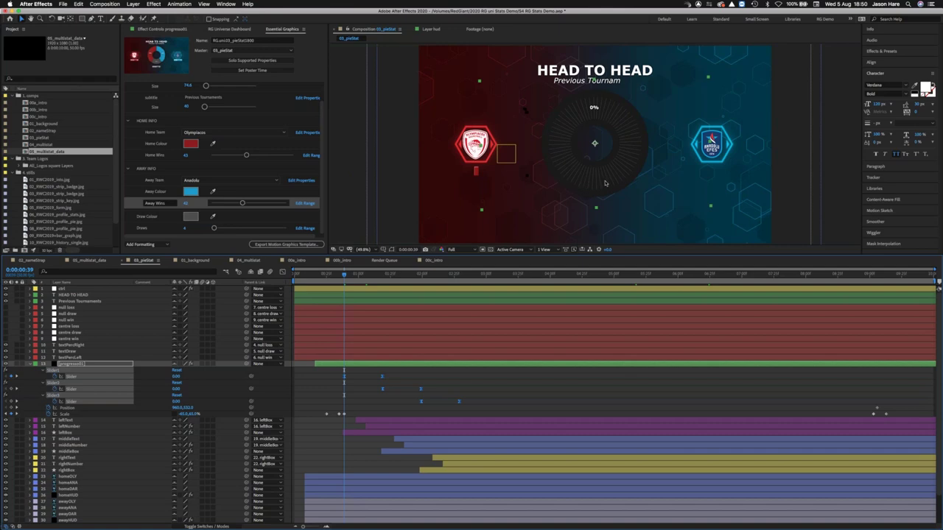
click(359, 275)
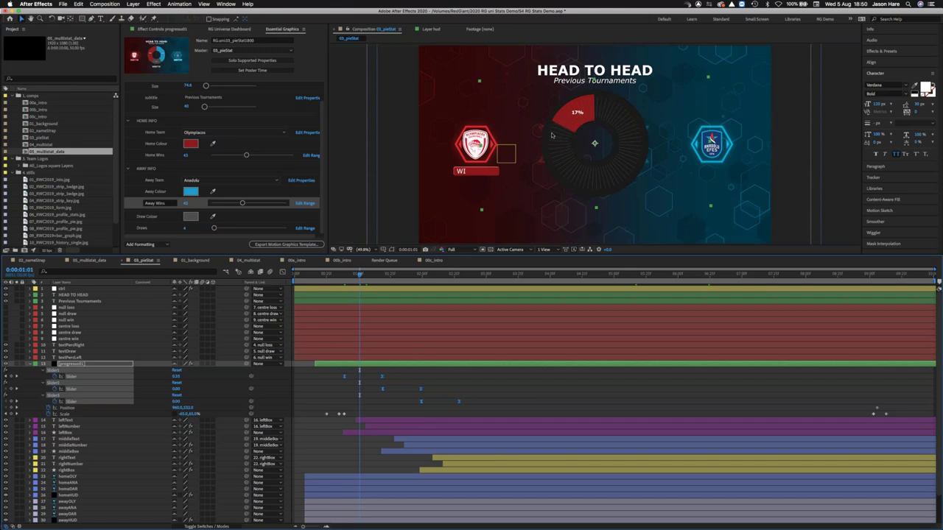
Time-scale the Slider keyframes closer together so the donut segments fill sooner.
drag(330, 371, 481, 415)
drag(351, 275, 343, 275)
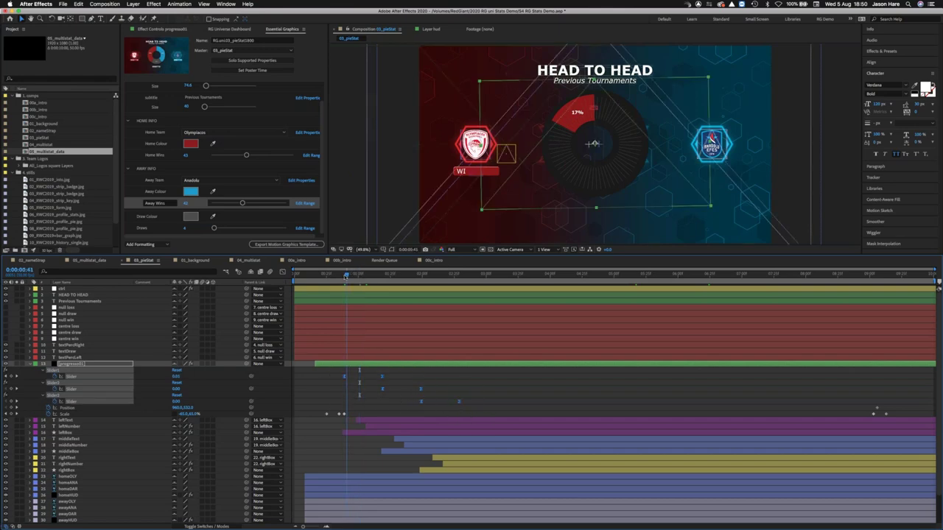
drag(460, 402, 405, 411)
drag(346, 276, 395, 277)
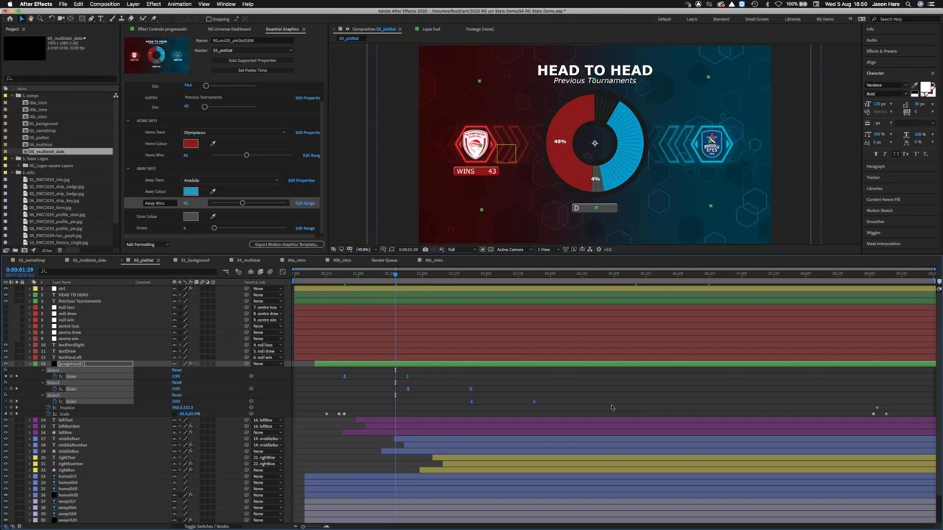
drag(534, 401, 616, 402)
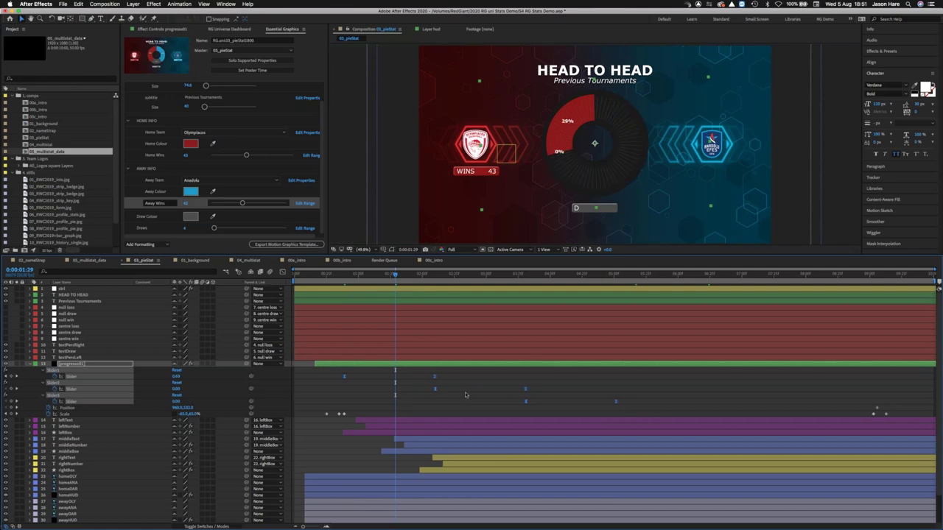
click(561, 277)
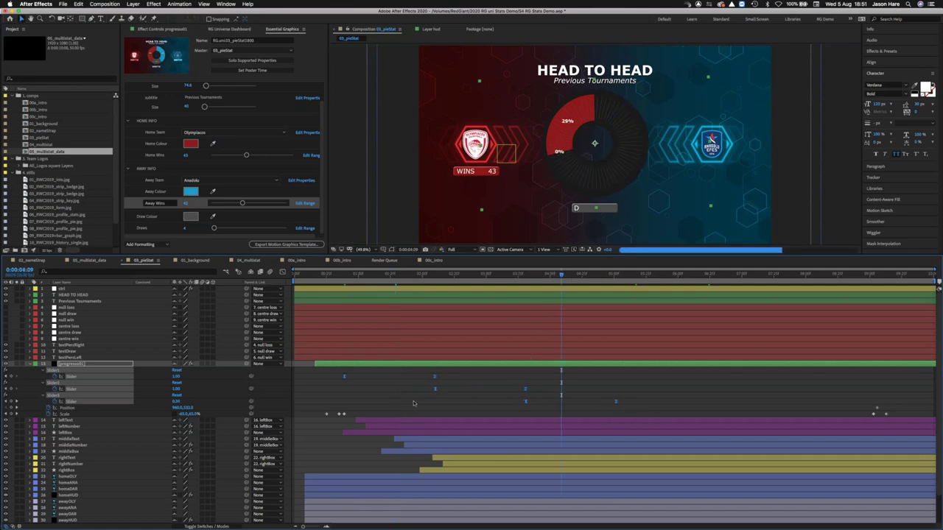
drag(525, 401, 451, 431)
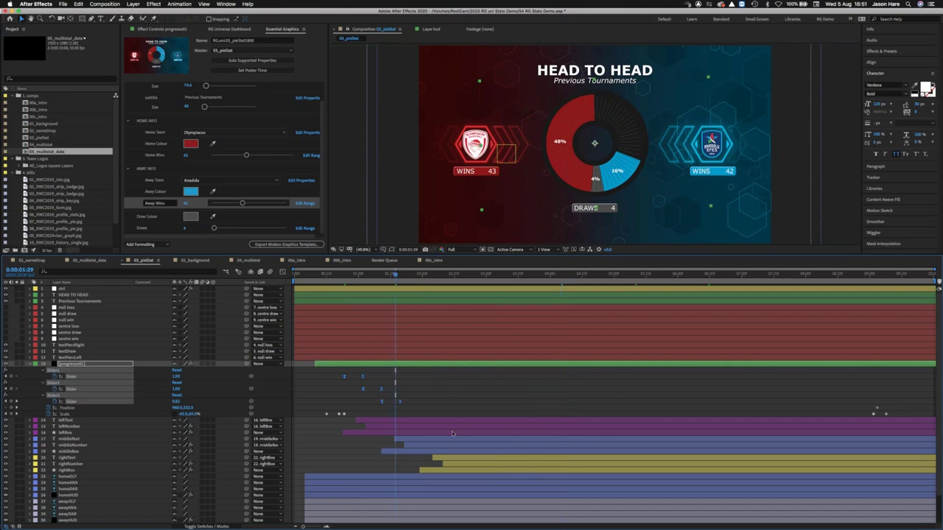
key(j)
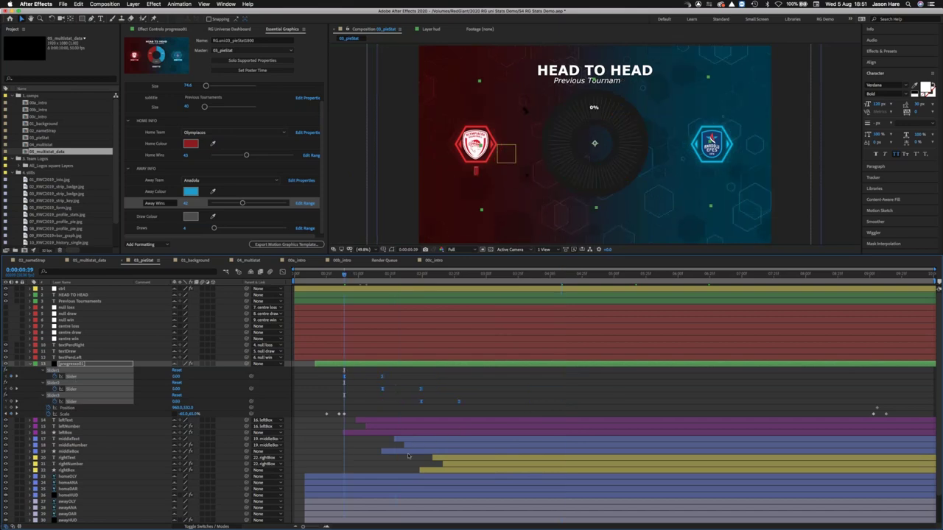
Review keyframed properties across all layers, then deselect everything.
click(76, 446)
key(ctrl+a)
key(u)
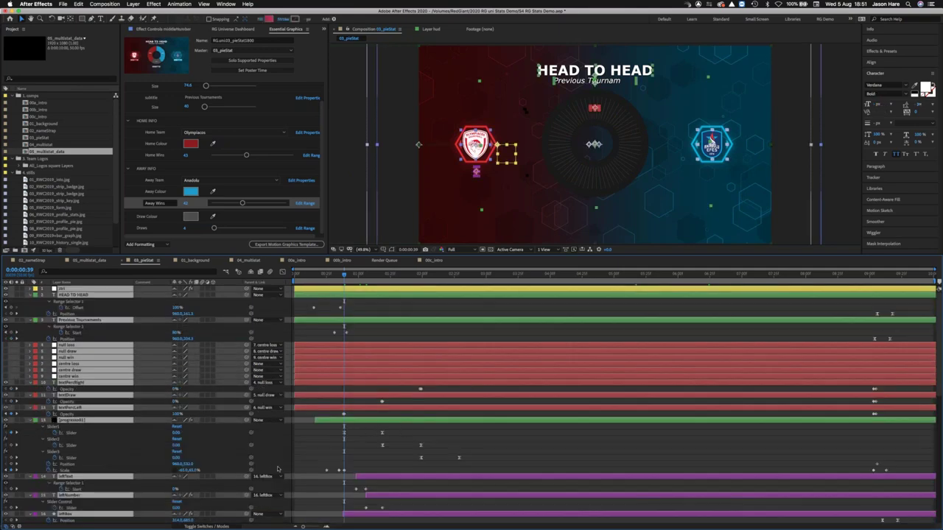
key(u)
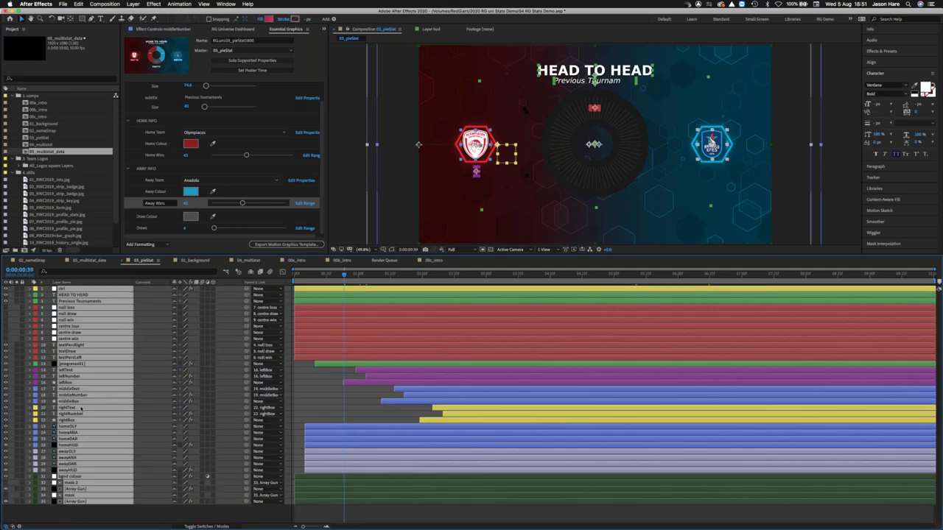
key(ctrl+shift+a)
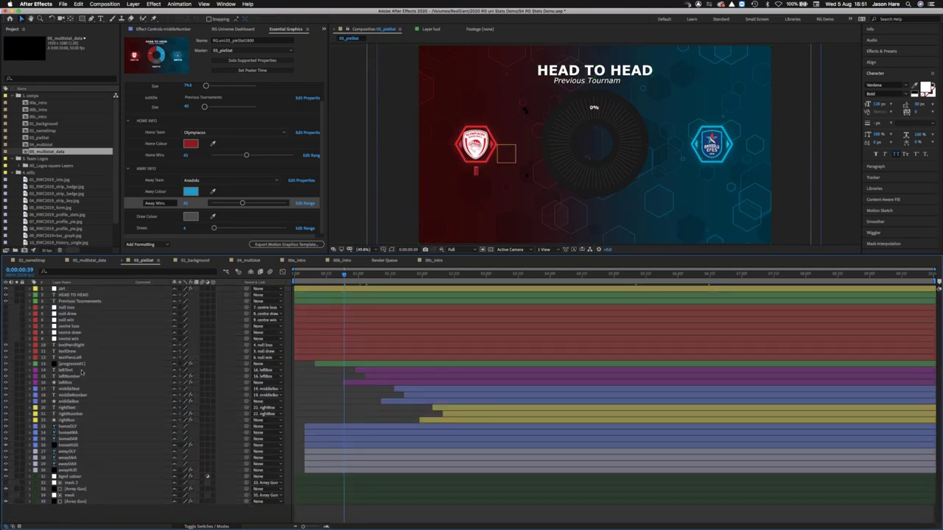
Inspect progress01's Slider1 keyframes, then select textPercRight, textDraw and textPercLeft.
click(81, 366)
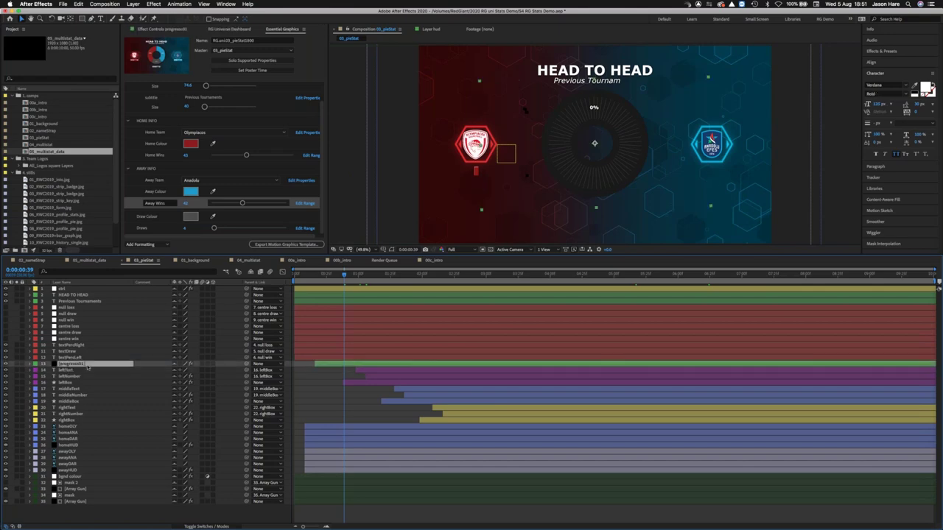
key(u)
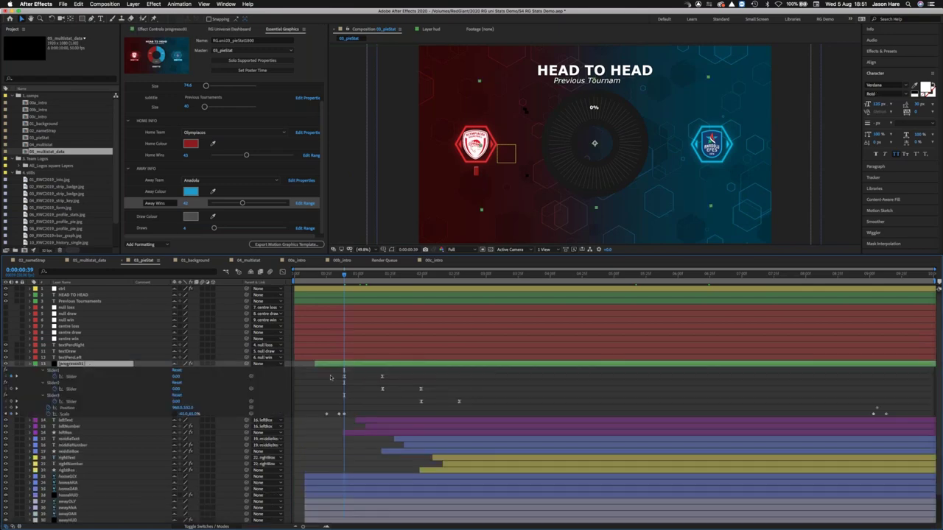
click(290, 388)
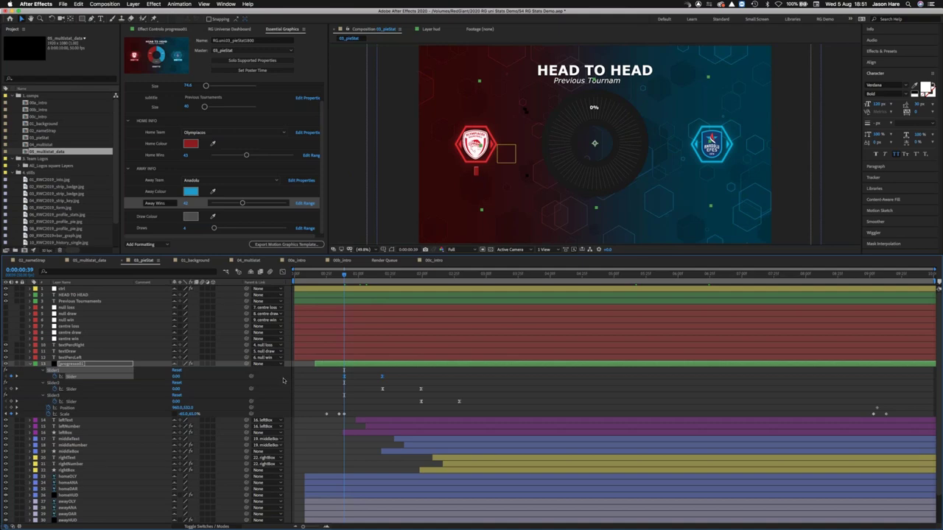
click(283, 379)
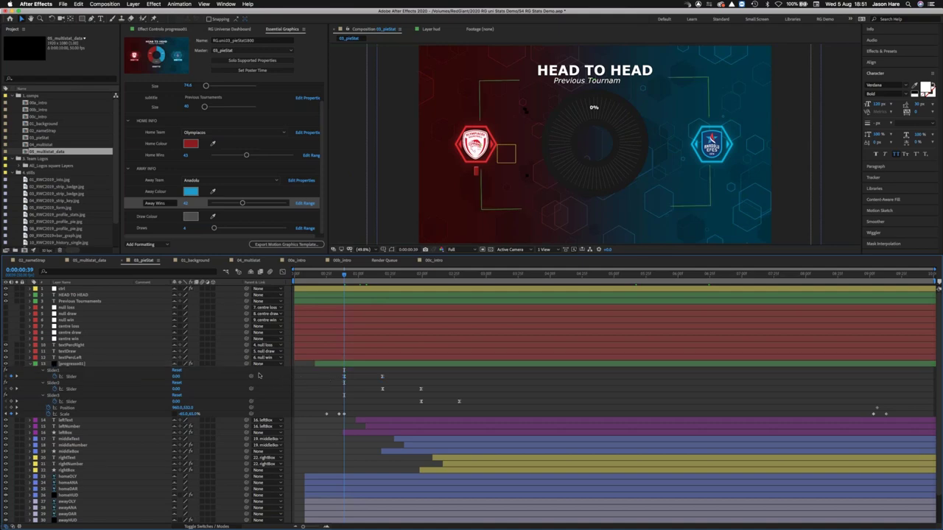
click(86, 347)
shift+click(86, 358)
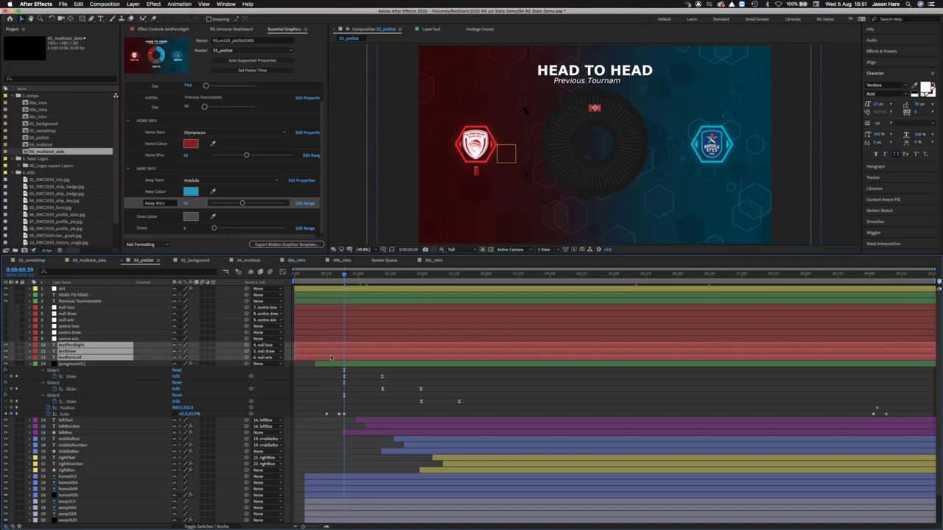
Show the label layers' Opacity keyframes and step frame by frame to inspect them.
key(t)
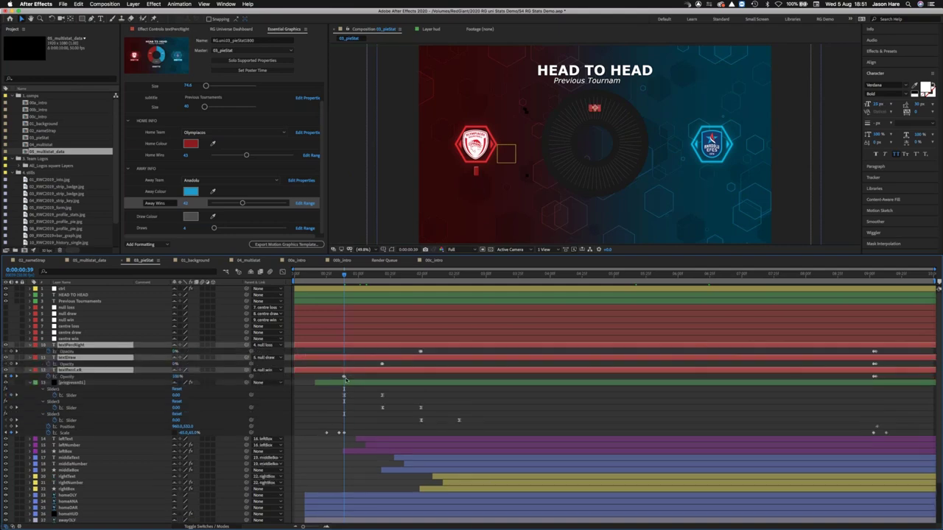
key(Page_Up)
key(Page_Down)
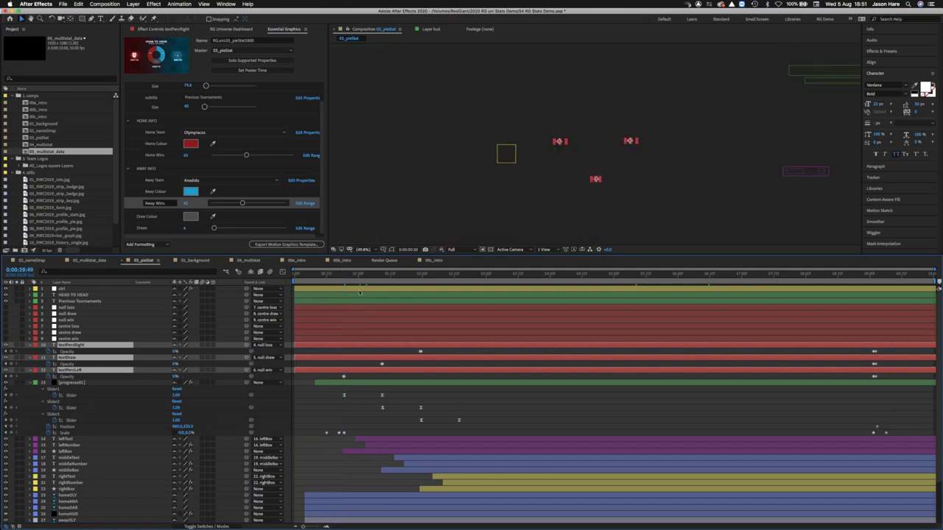
key(Page_Up)
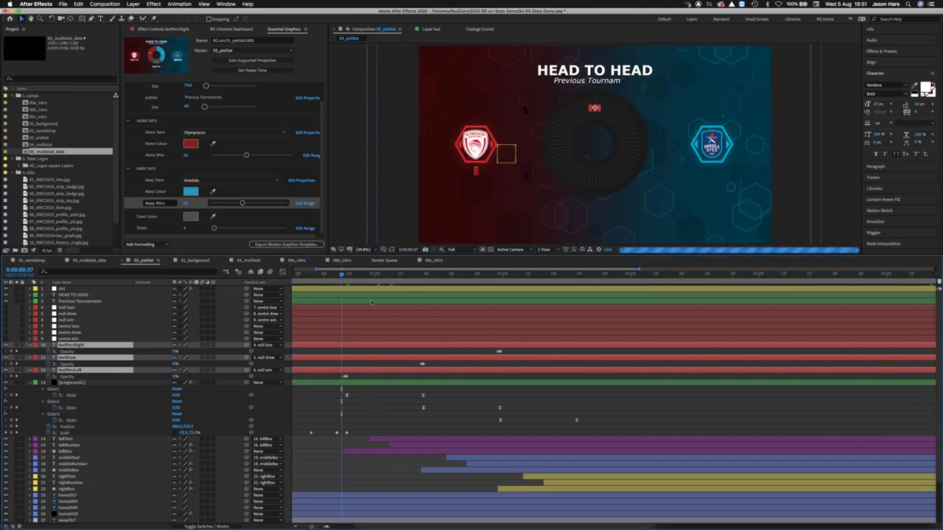
scroll(359, 289, up, 5)
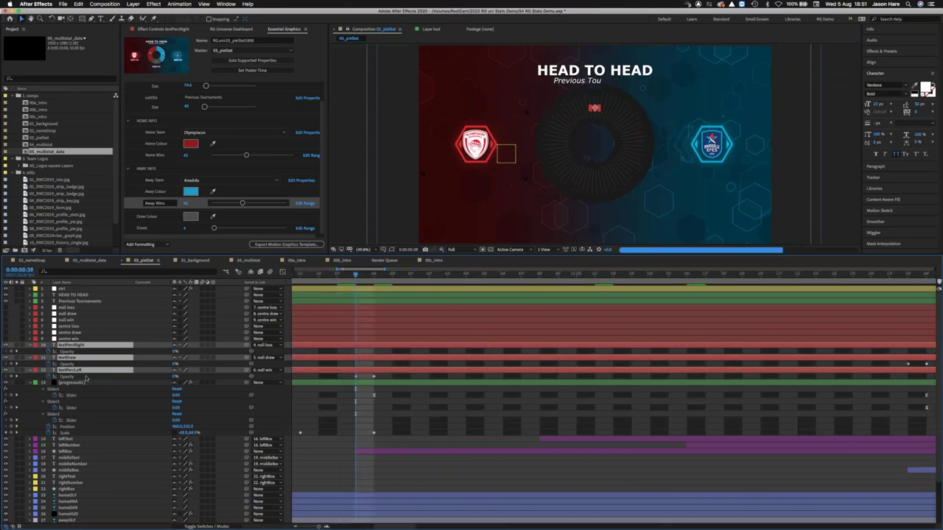
Delay textPercLeft's start by a few frames and preview the finished chart.
click(60, 374)
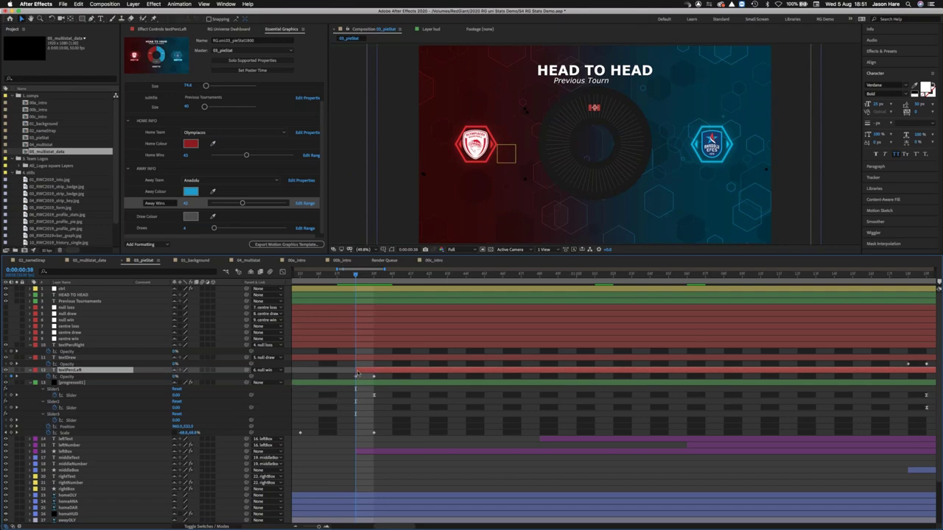
drag(355, 369, 374, 370)
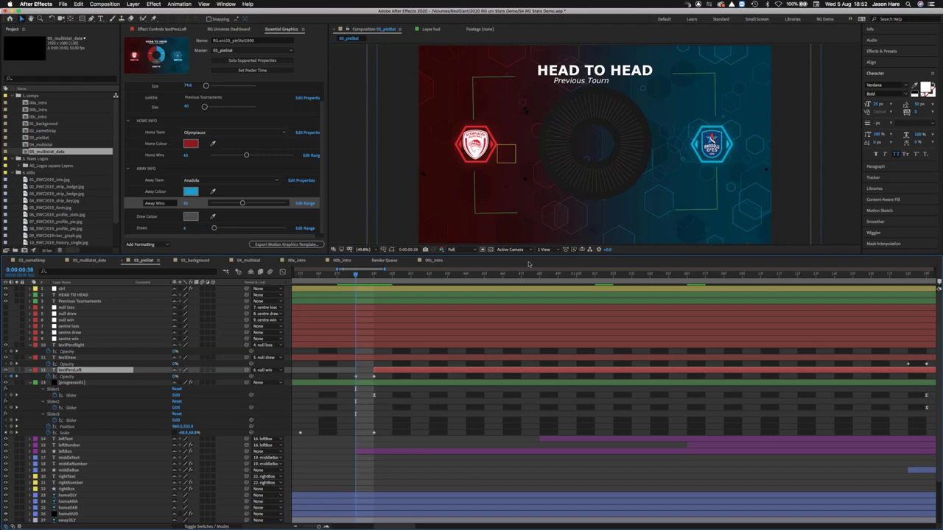
drag(552, 277, 576, 277)
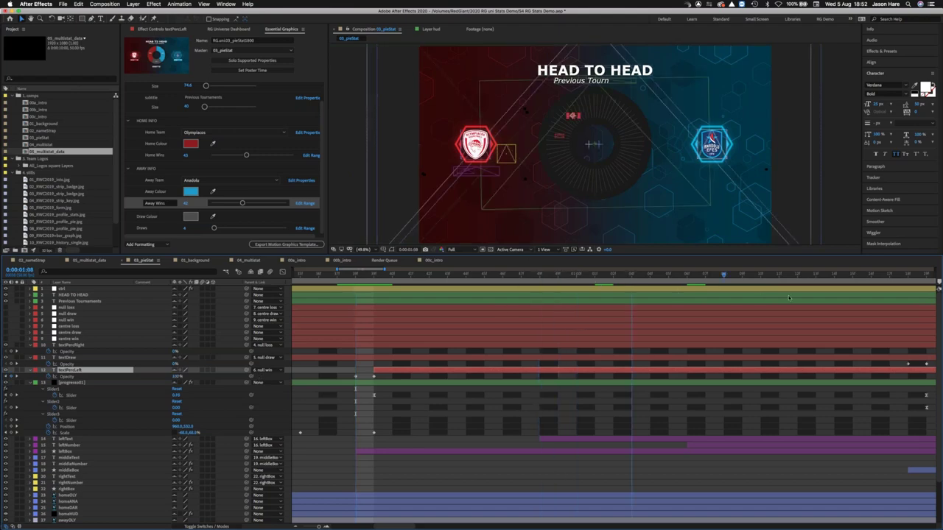
key(minus)
key(minus)
click(672, 276)
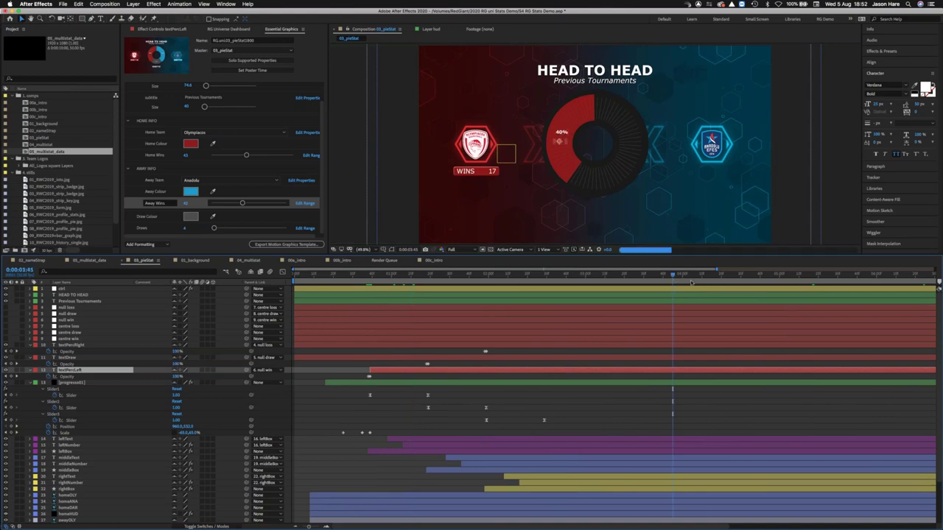
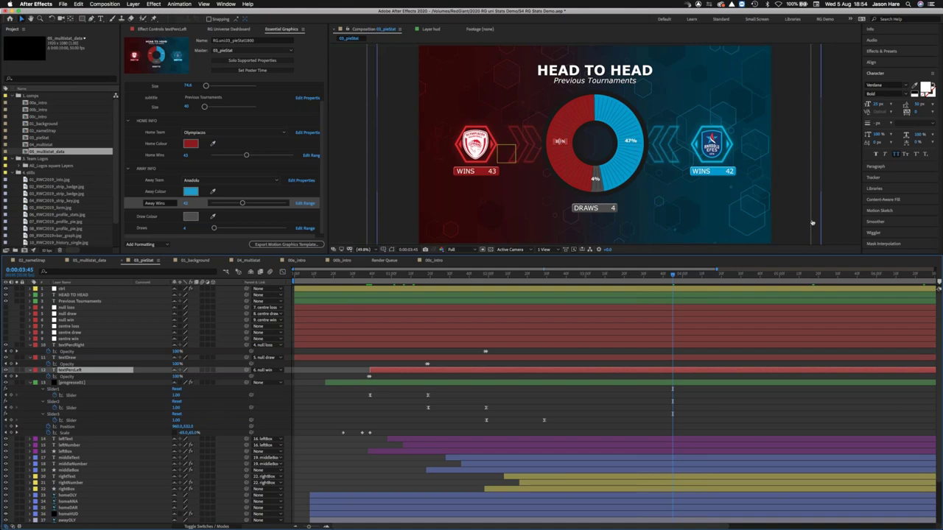
Switch from the After Effects pie chart comp to the head-to-head sequence in Premiere Pro 2020.
key(super+Tab)
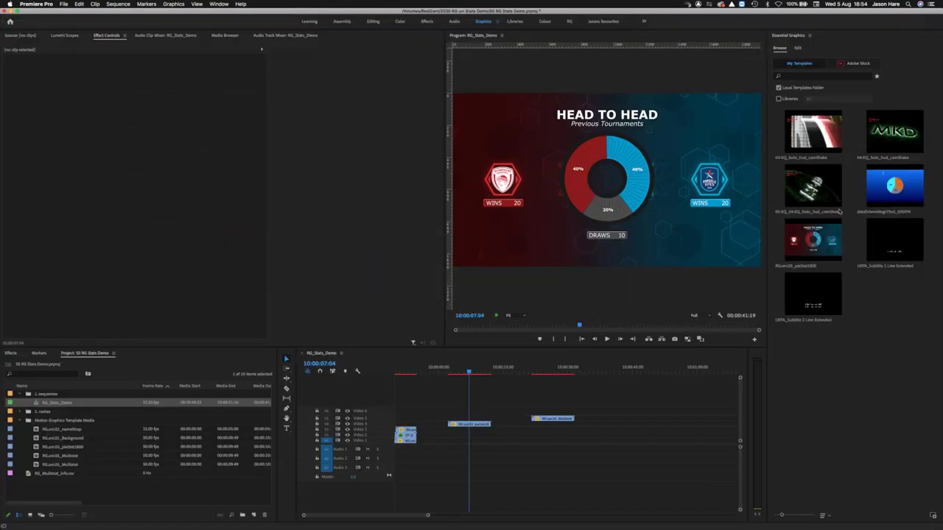
Show the RGuni03_pieStat1800 clip's template settings (Olympiacos, wins 20, draws 10), then return to After Effects.
click(798, 47)
click(472, 424)
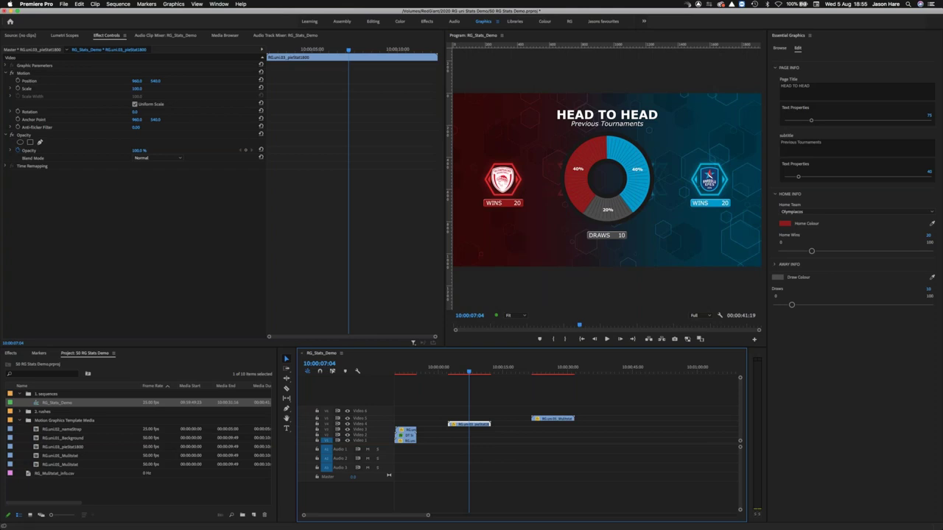
key(super+Tab)
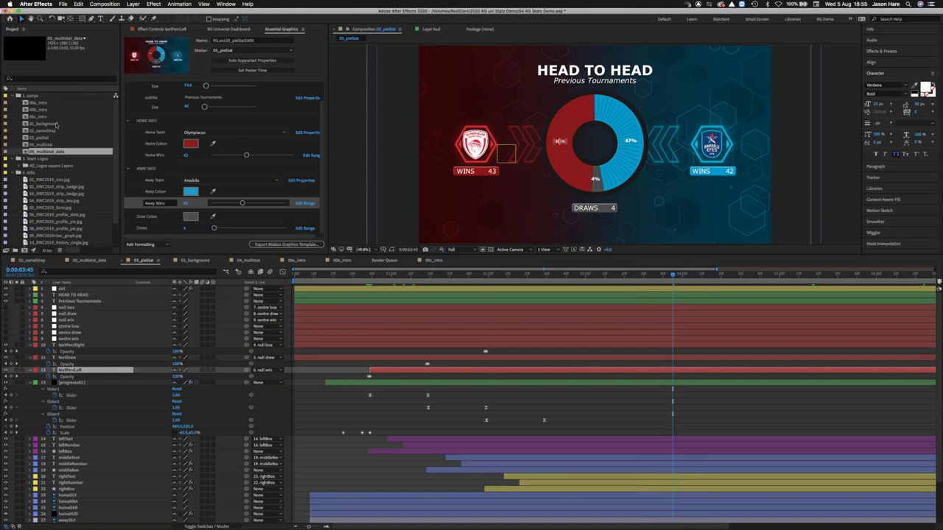
Select the comps 01_background through 05_multistat_data in the Project panel.
click(54, 124)
shift+click(45, 151)
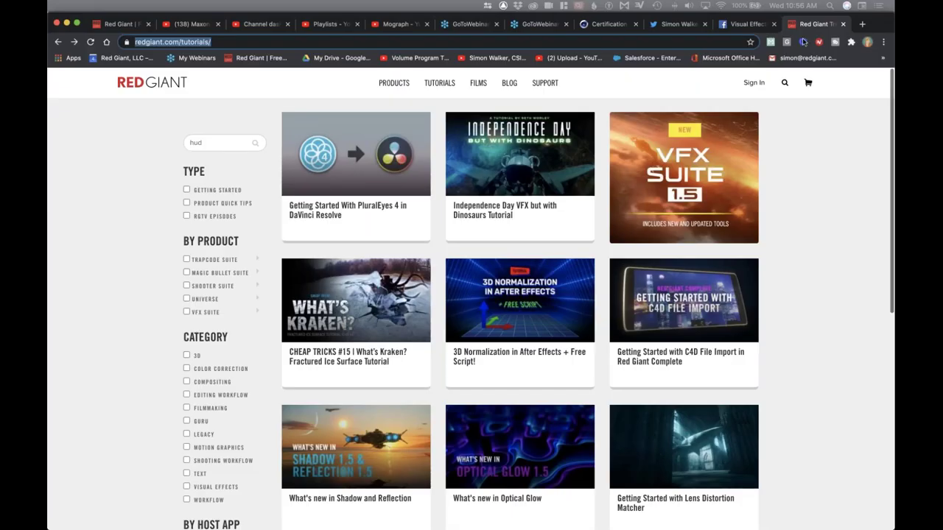
Search Red Giant tutorials for 'hud', then go to the Maxon Volume Program Training YouTube channel.
click(83, 153)
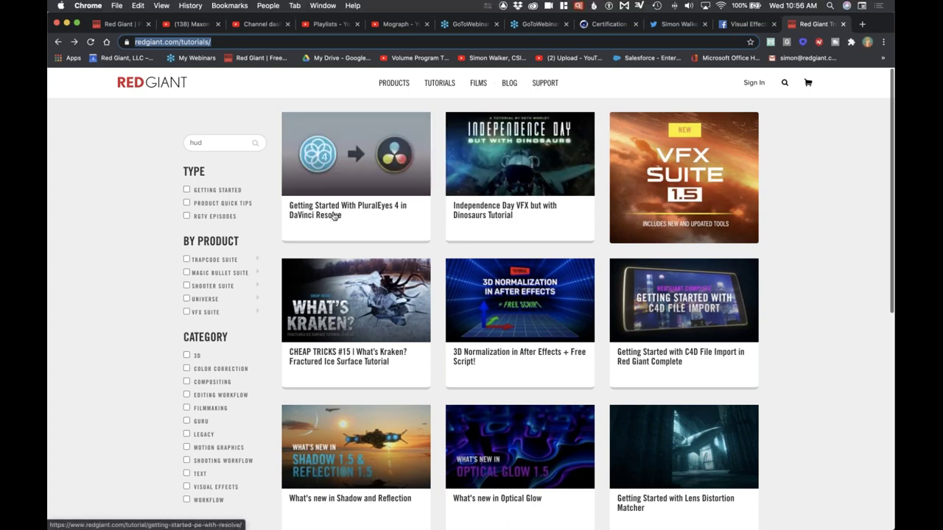
key(Return)
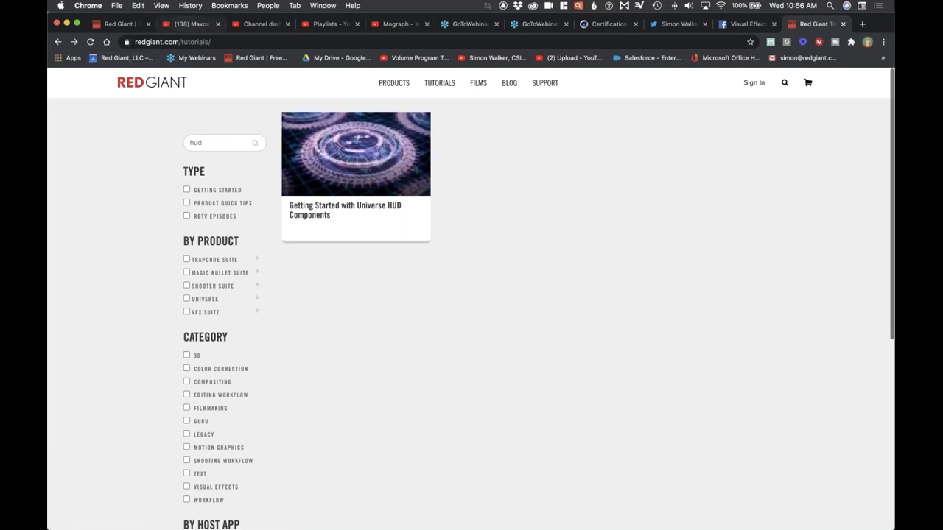
click(190, 24)
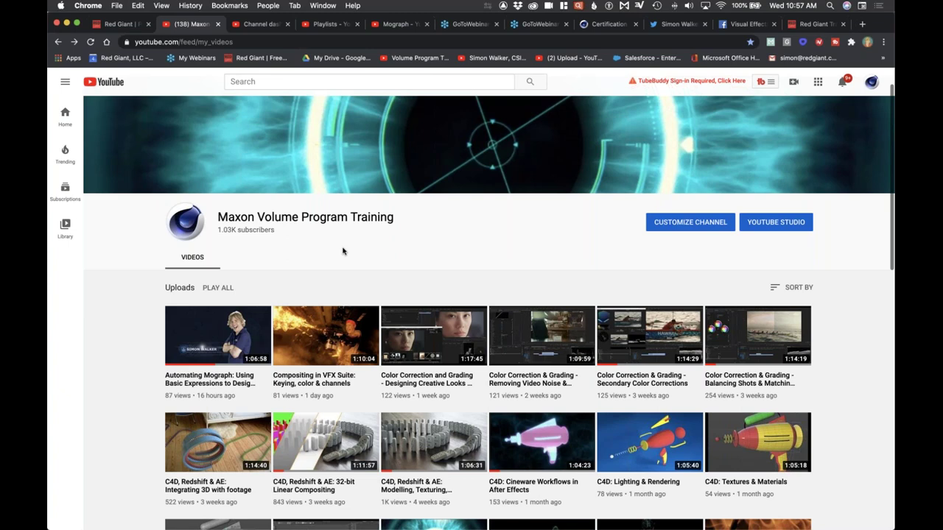
Read the Workflows for Mogrts webinar PDF down to the trainer bio, then return to YouTube.
key(super+Tab)
scroll(270, 264, down, 2)
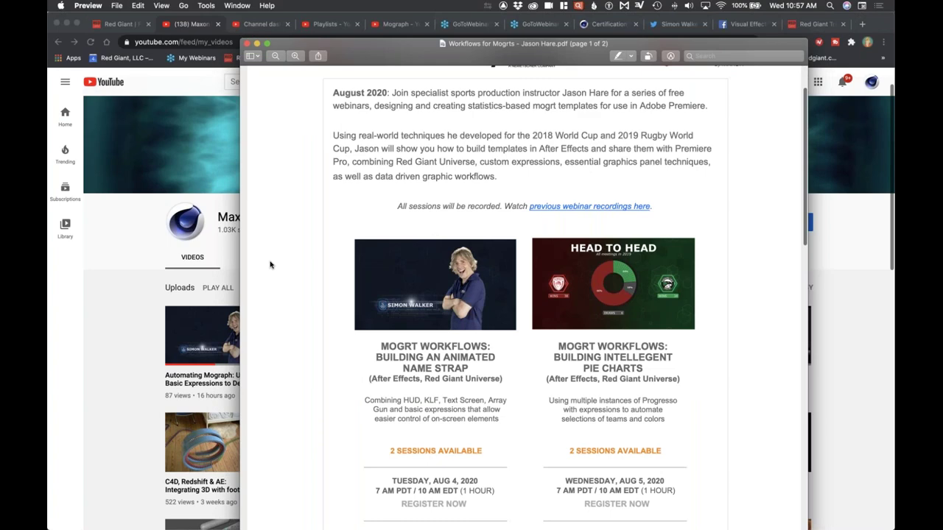
scroll(270, 264, down, 10)
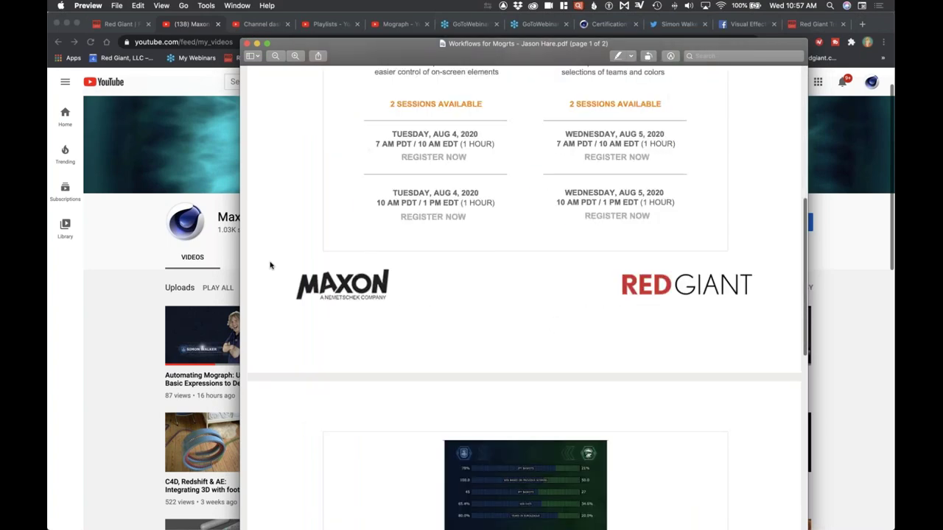
scroll(269, 265, down, 9)
scroll(270, 264, down, 2)
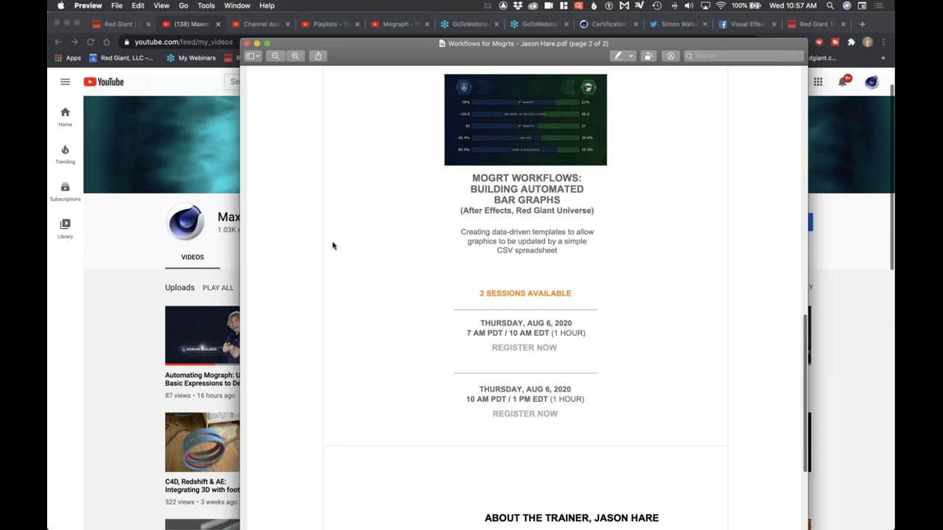
scroll(333, 245, down, 5)
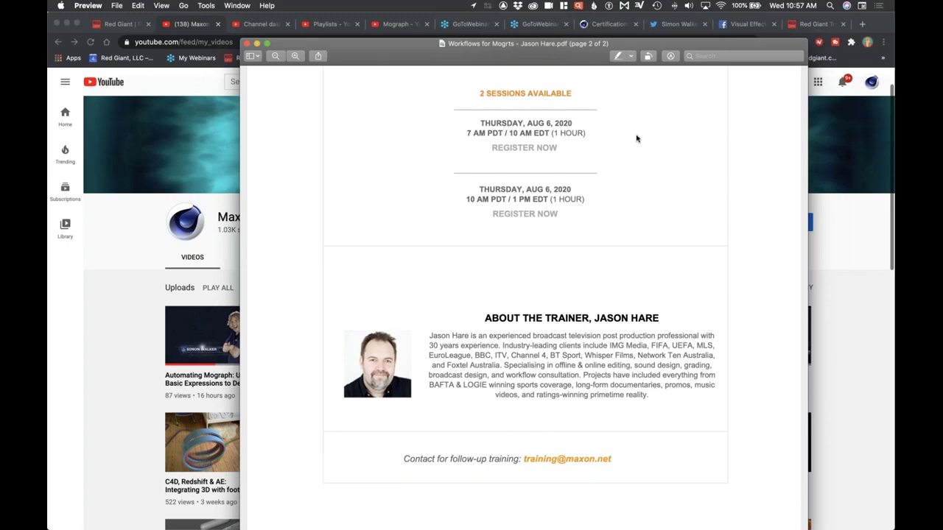
click(147, 292)
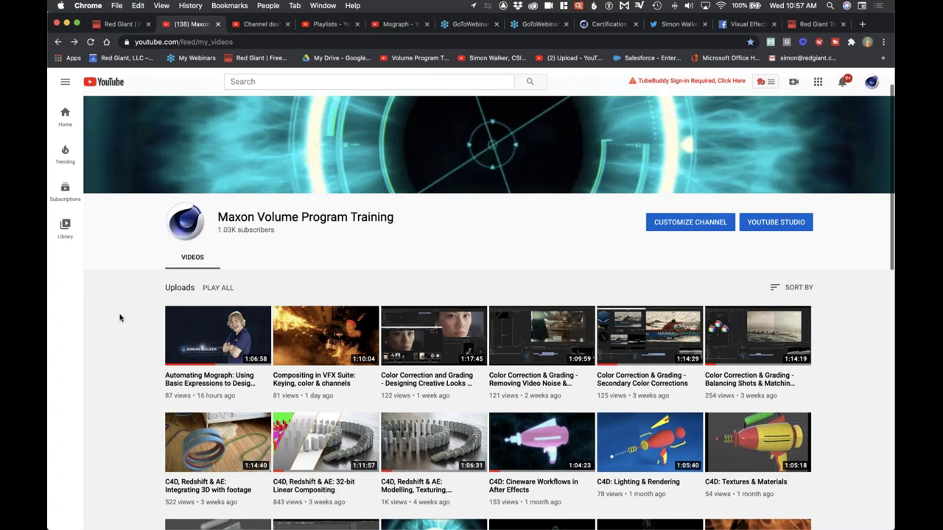
Browse down and back up through the channel's Uploads grid.
scroll(120, 317, down, 3)
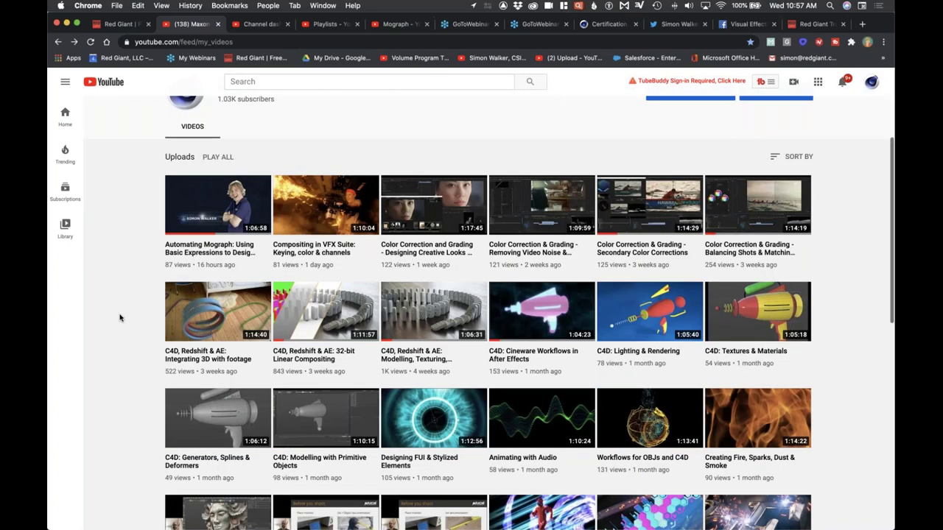
scroll(120, 317, down, 1)
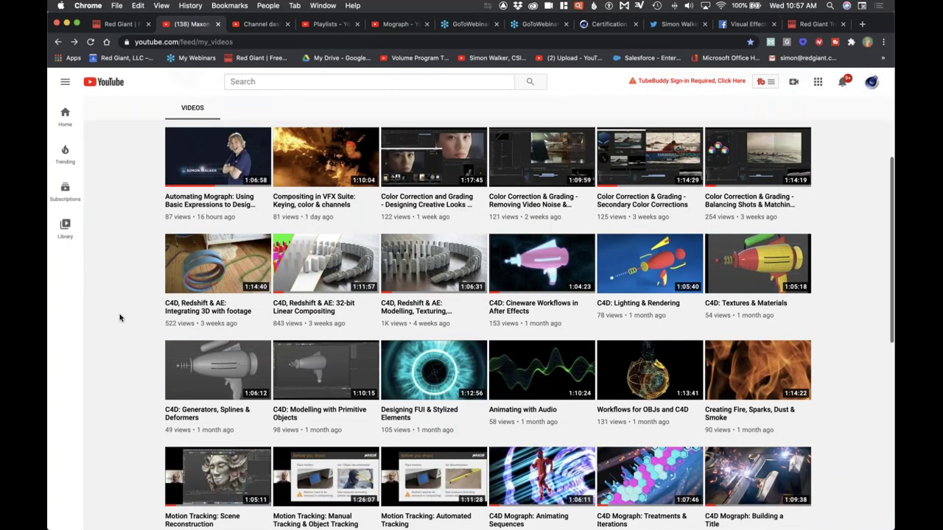
scroll(120, 317, down, 1)
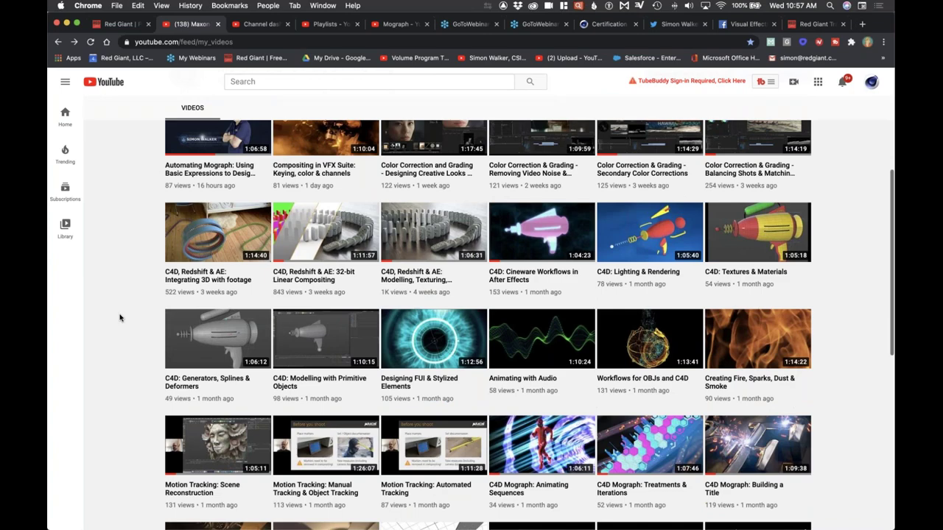
scroll(120, 318, down, 3)
scroll(228, 373, down, 5)
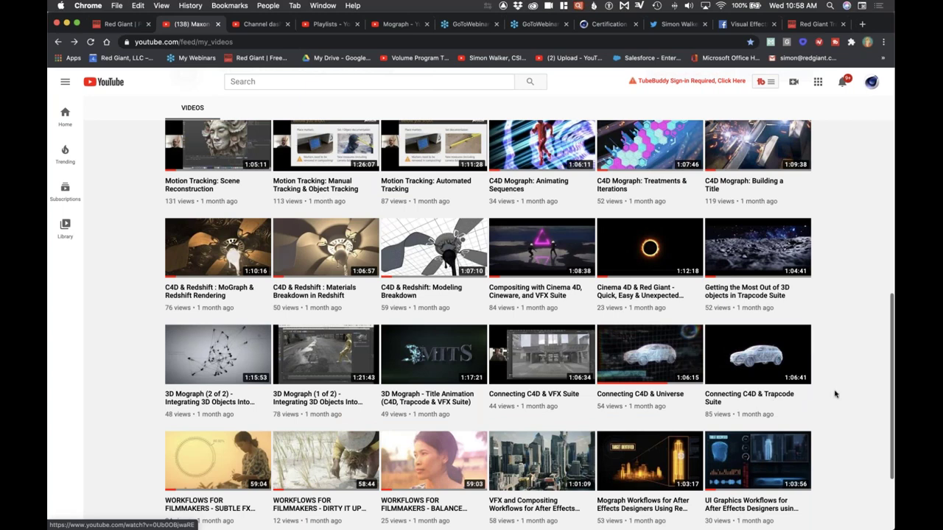
scroll(641, 310, up, 3)
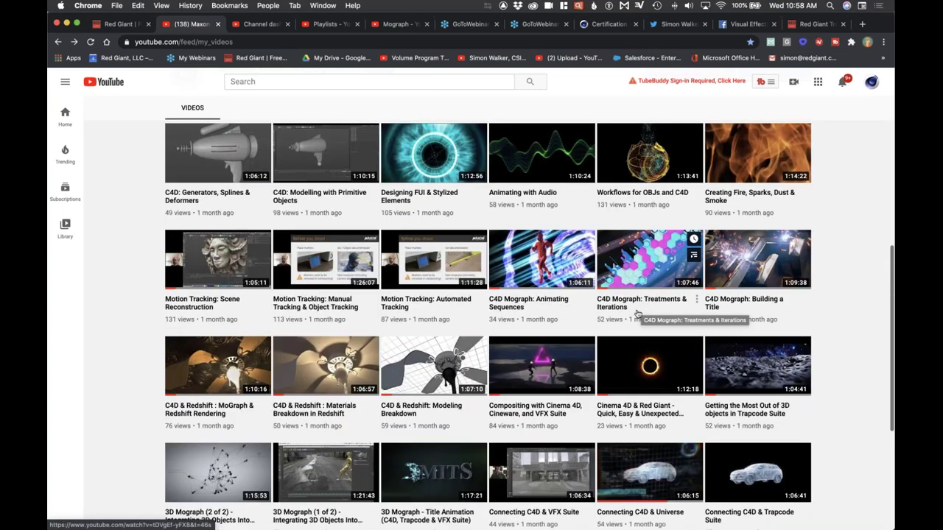
scroll(140, 330, up, 7)
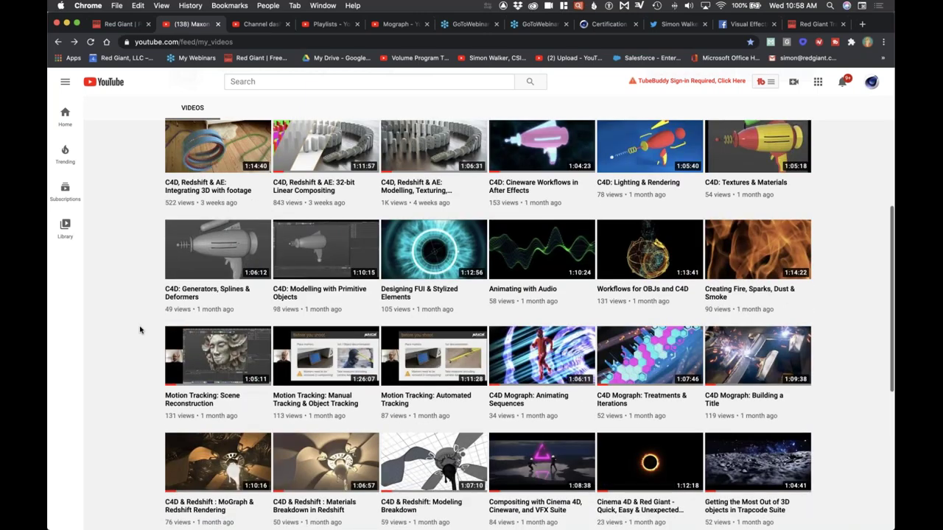
scroll(140, 330, up, 1)
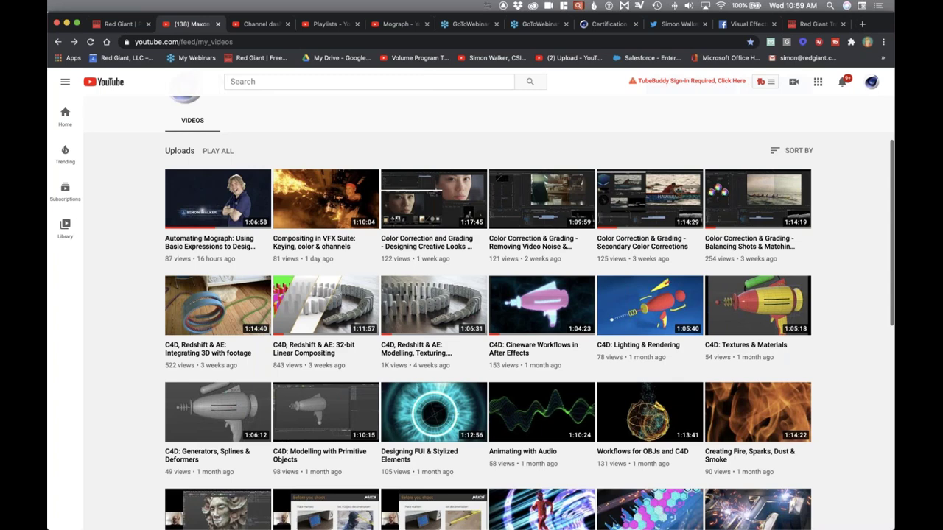
Show the Building Automated Bar Graphs sessions (Aug 6, 2020) in the webinar PDF.
key(super+Tab)
scroll(574, 181, up, 5)
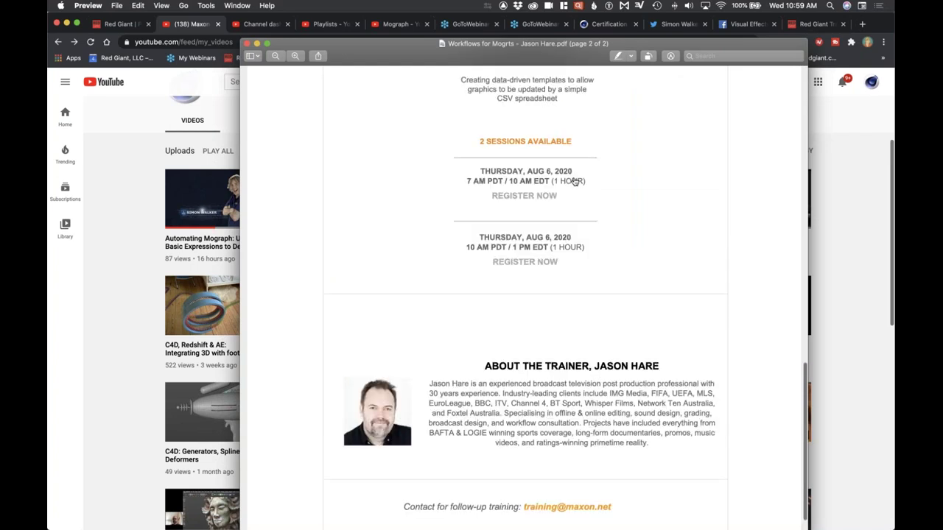
scroll(575, 180, up, 3)
scroll(710, 282, down, 2)
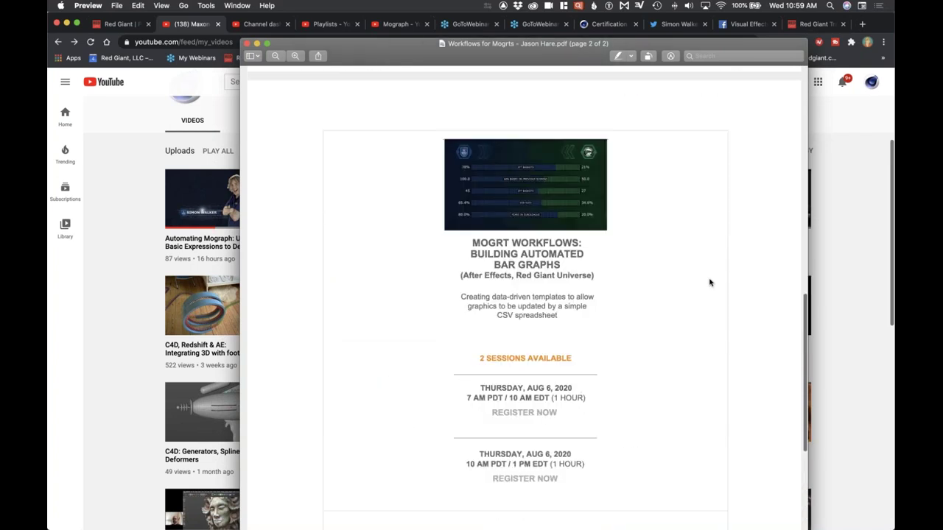